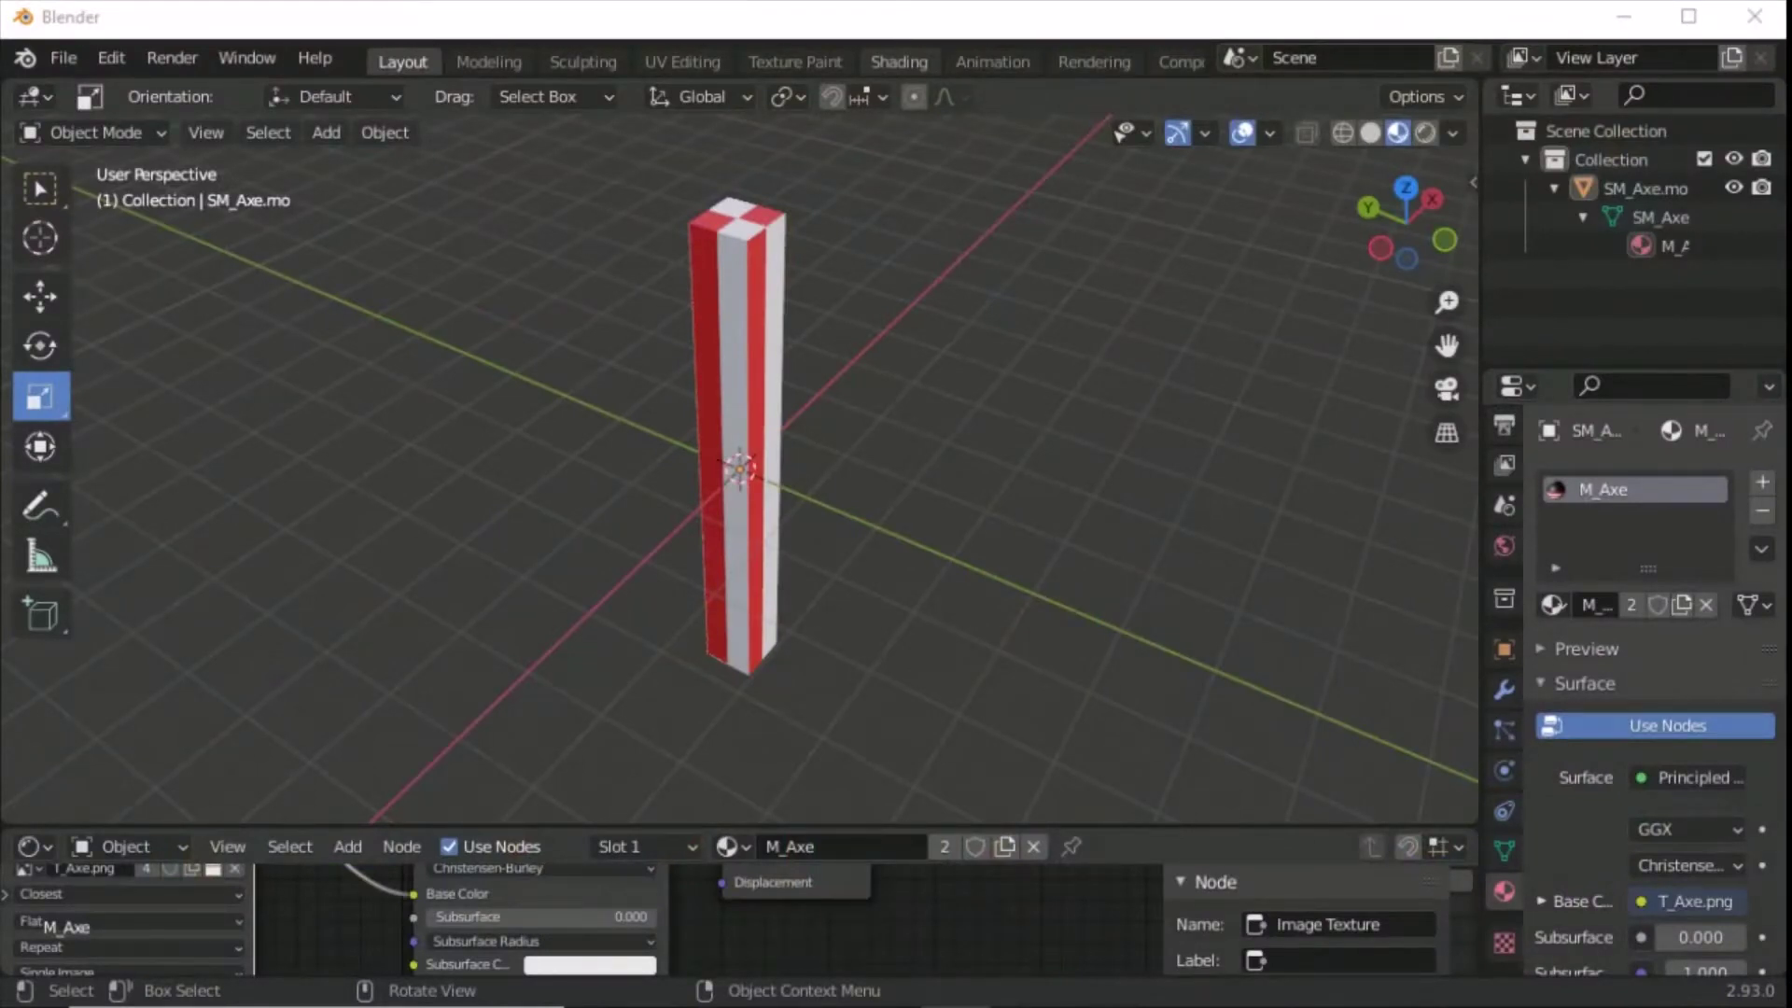
Add a camera to the scene and align it to a diagonal view of the red-and-white SM_Axe model.
middle_drag(631, 379, 354, 583)
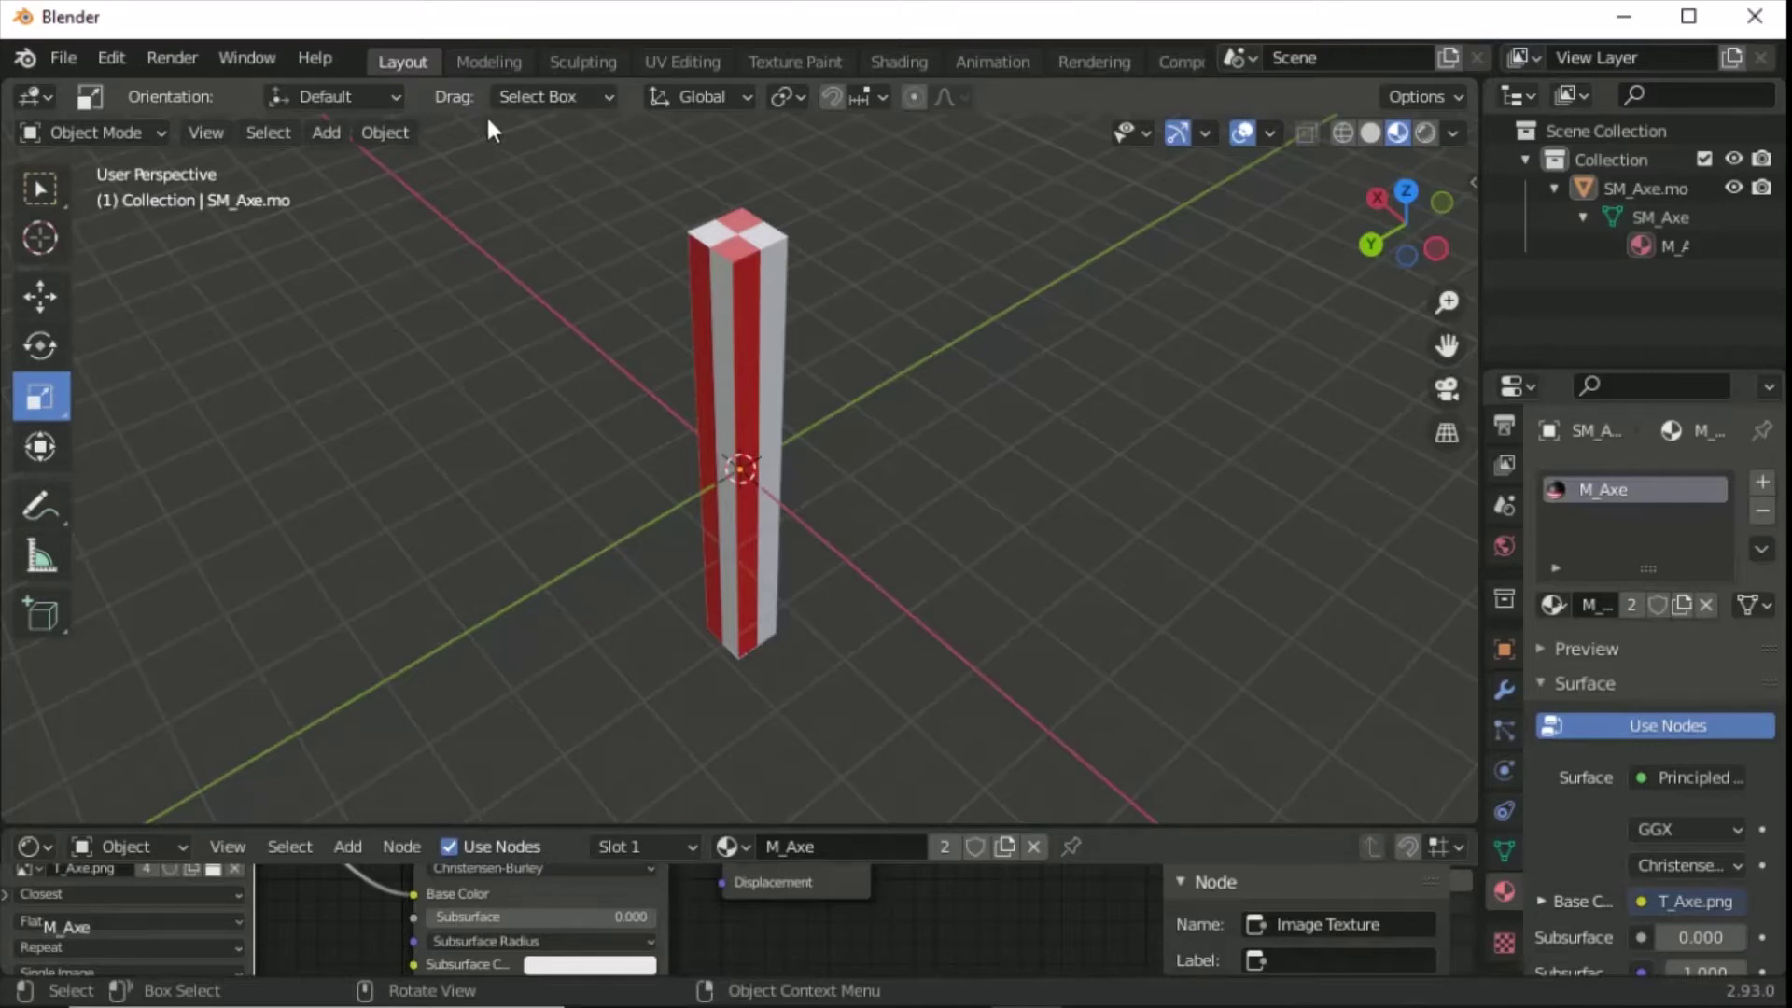
click(328, 131)
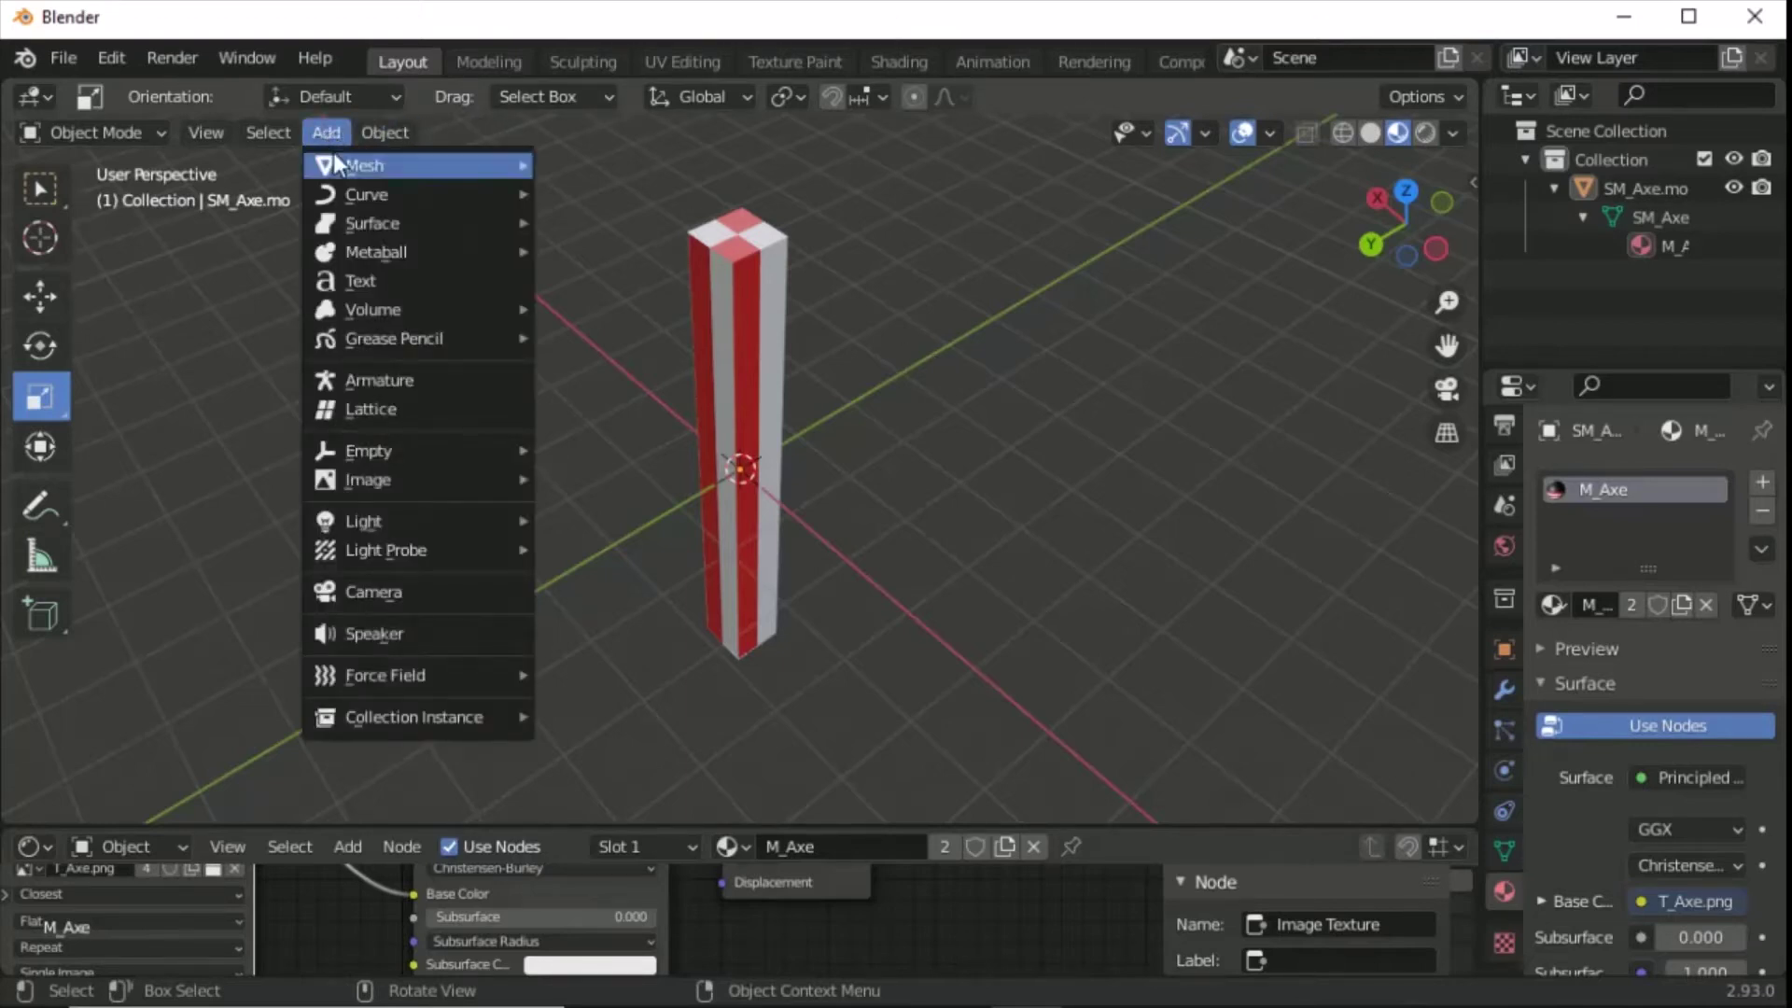
click(402, 592)
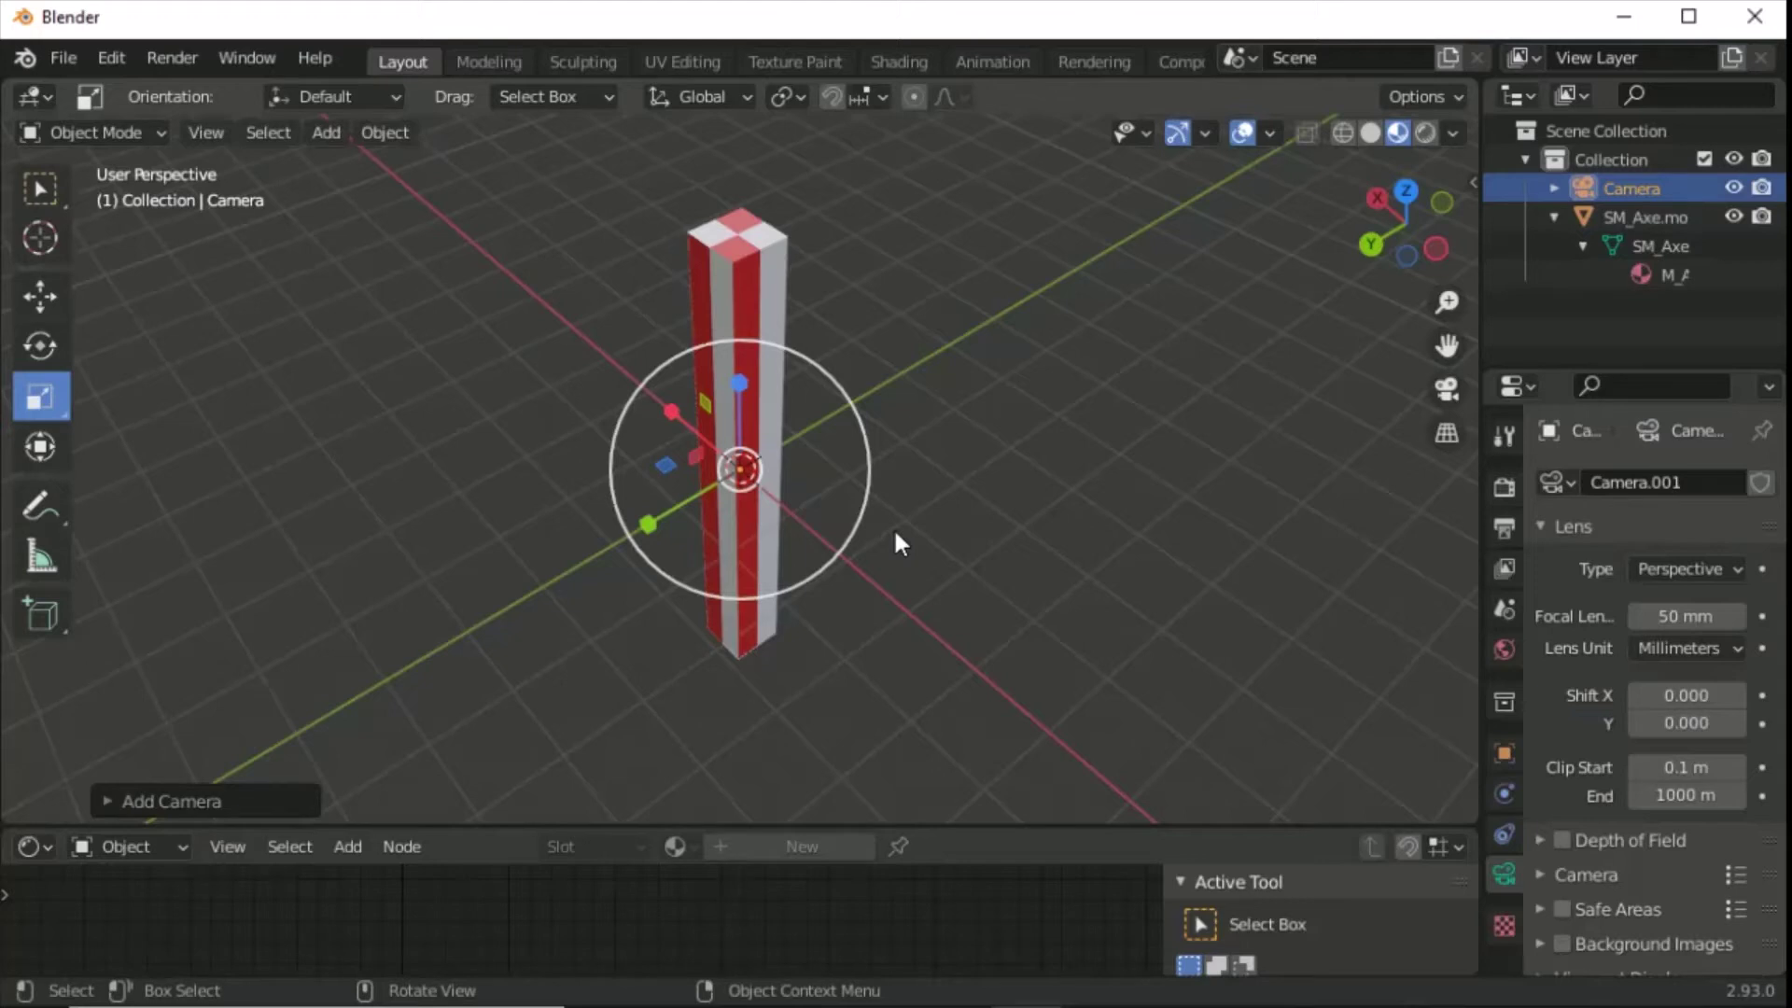
key(ctrl+alt+KP_0)
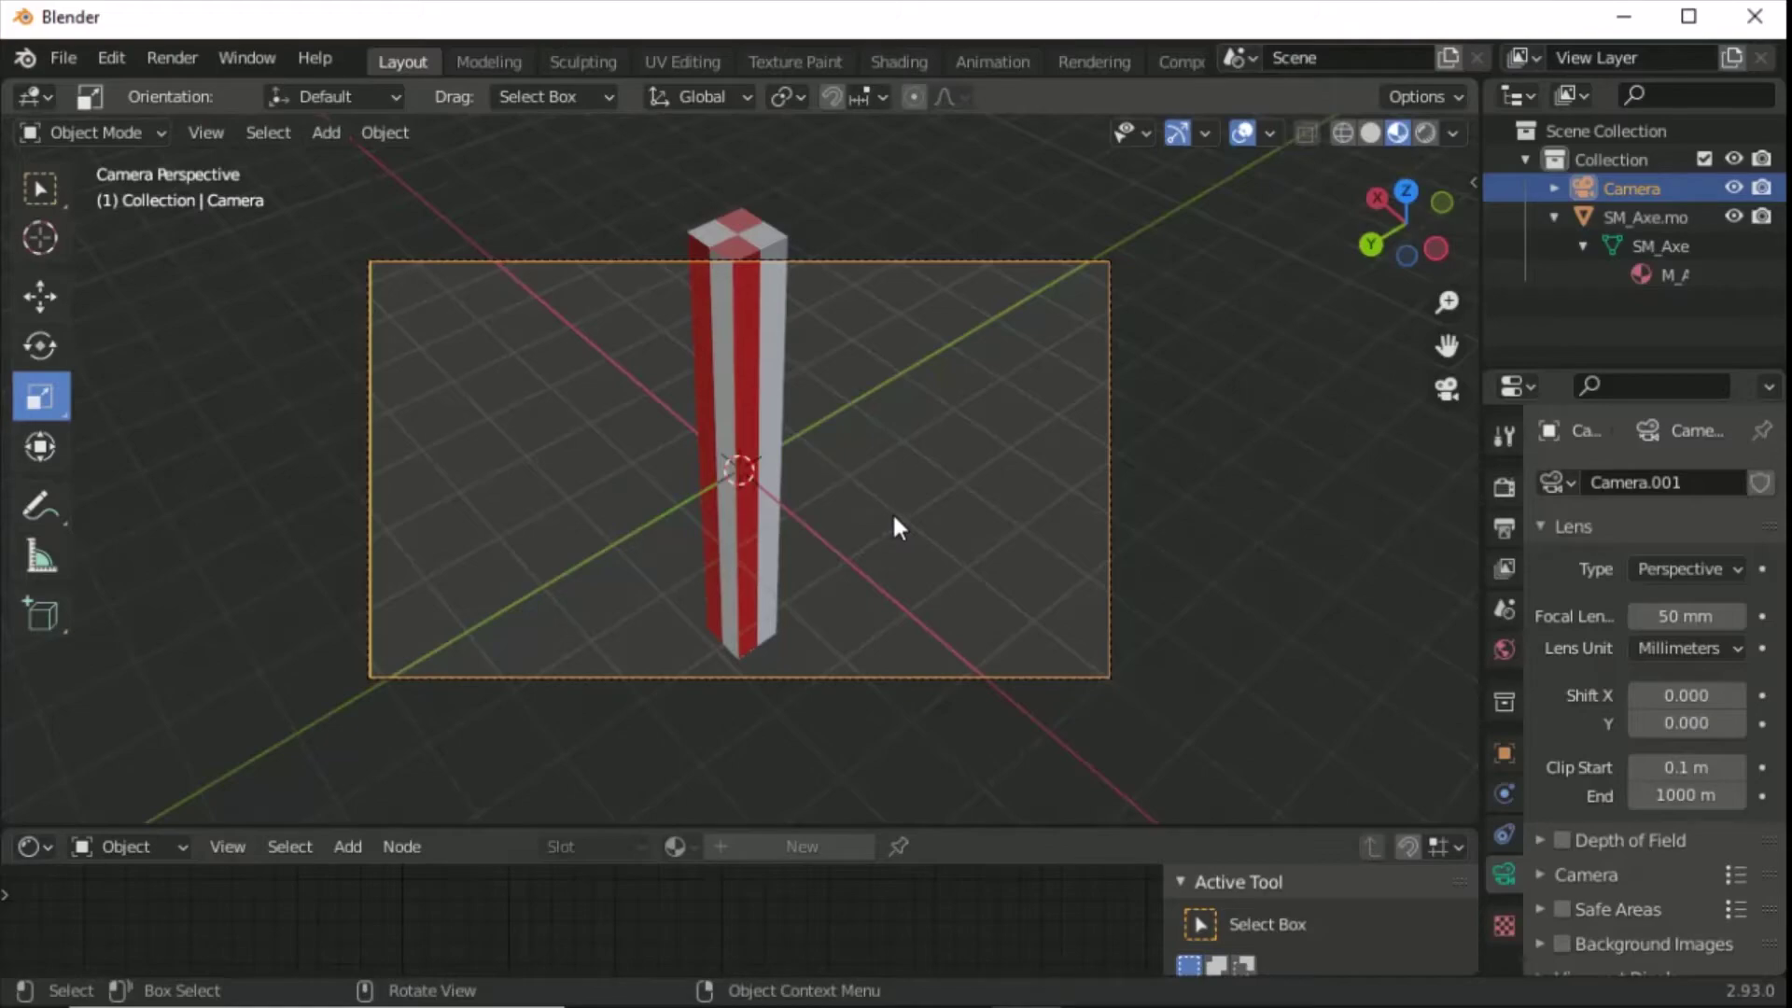
Render a still from the camera, inspect how the model is framed, and return to the user perspective.
key(F12)
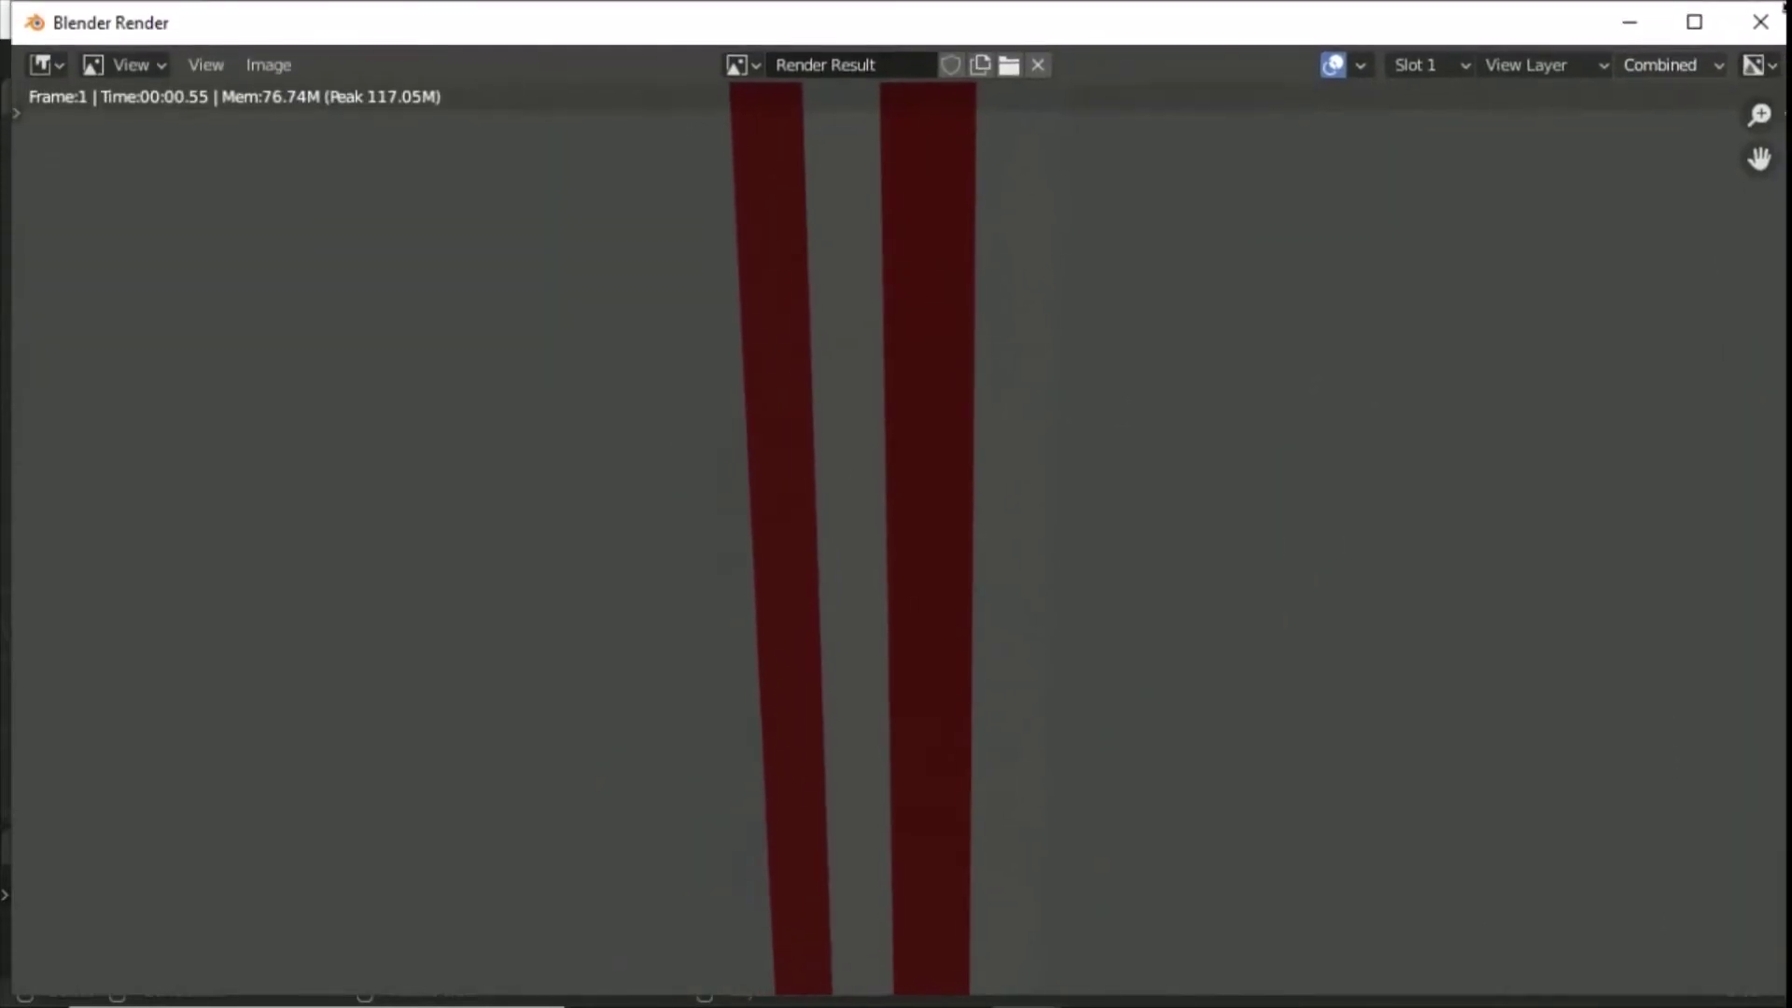
scroll(1036, 481, down, 7)
scroll(980, 532, up, 2)
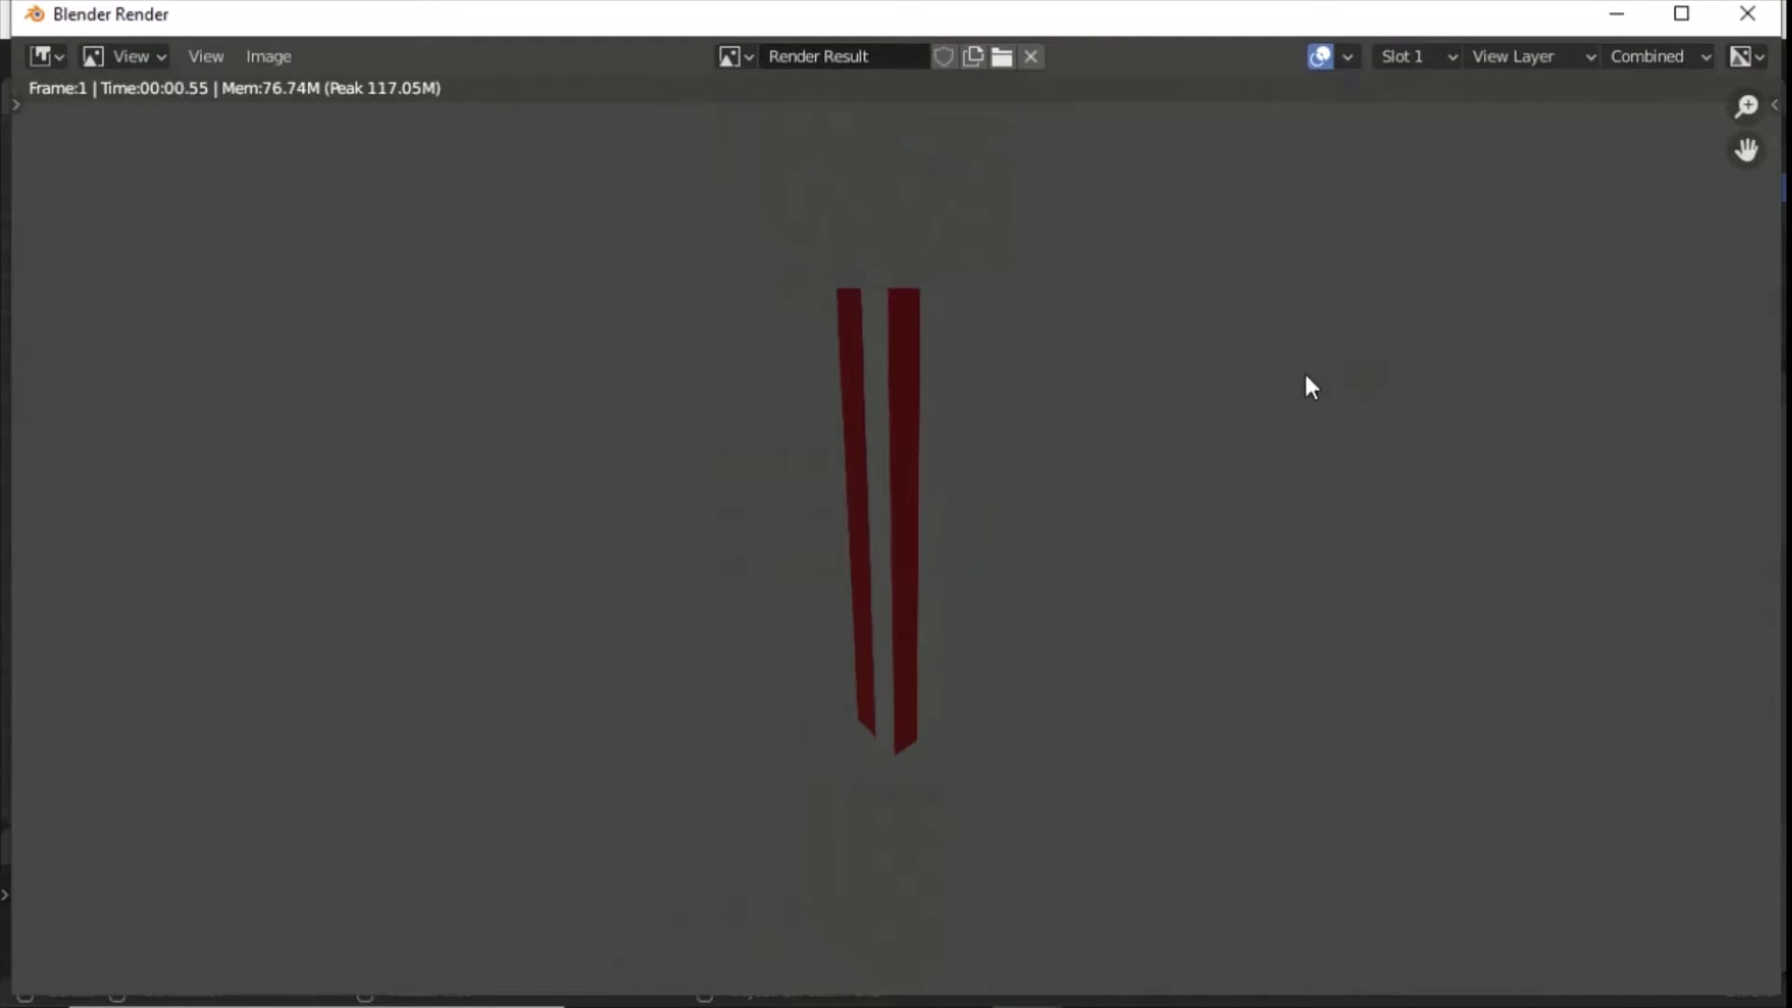
click(1748, 13)
scroll(844, 500, down, 1)
scroll(831, 460, up, 8)
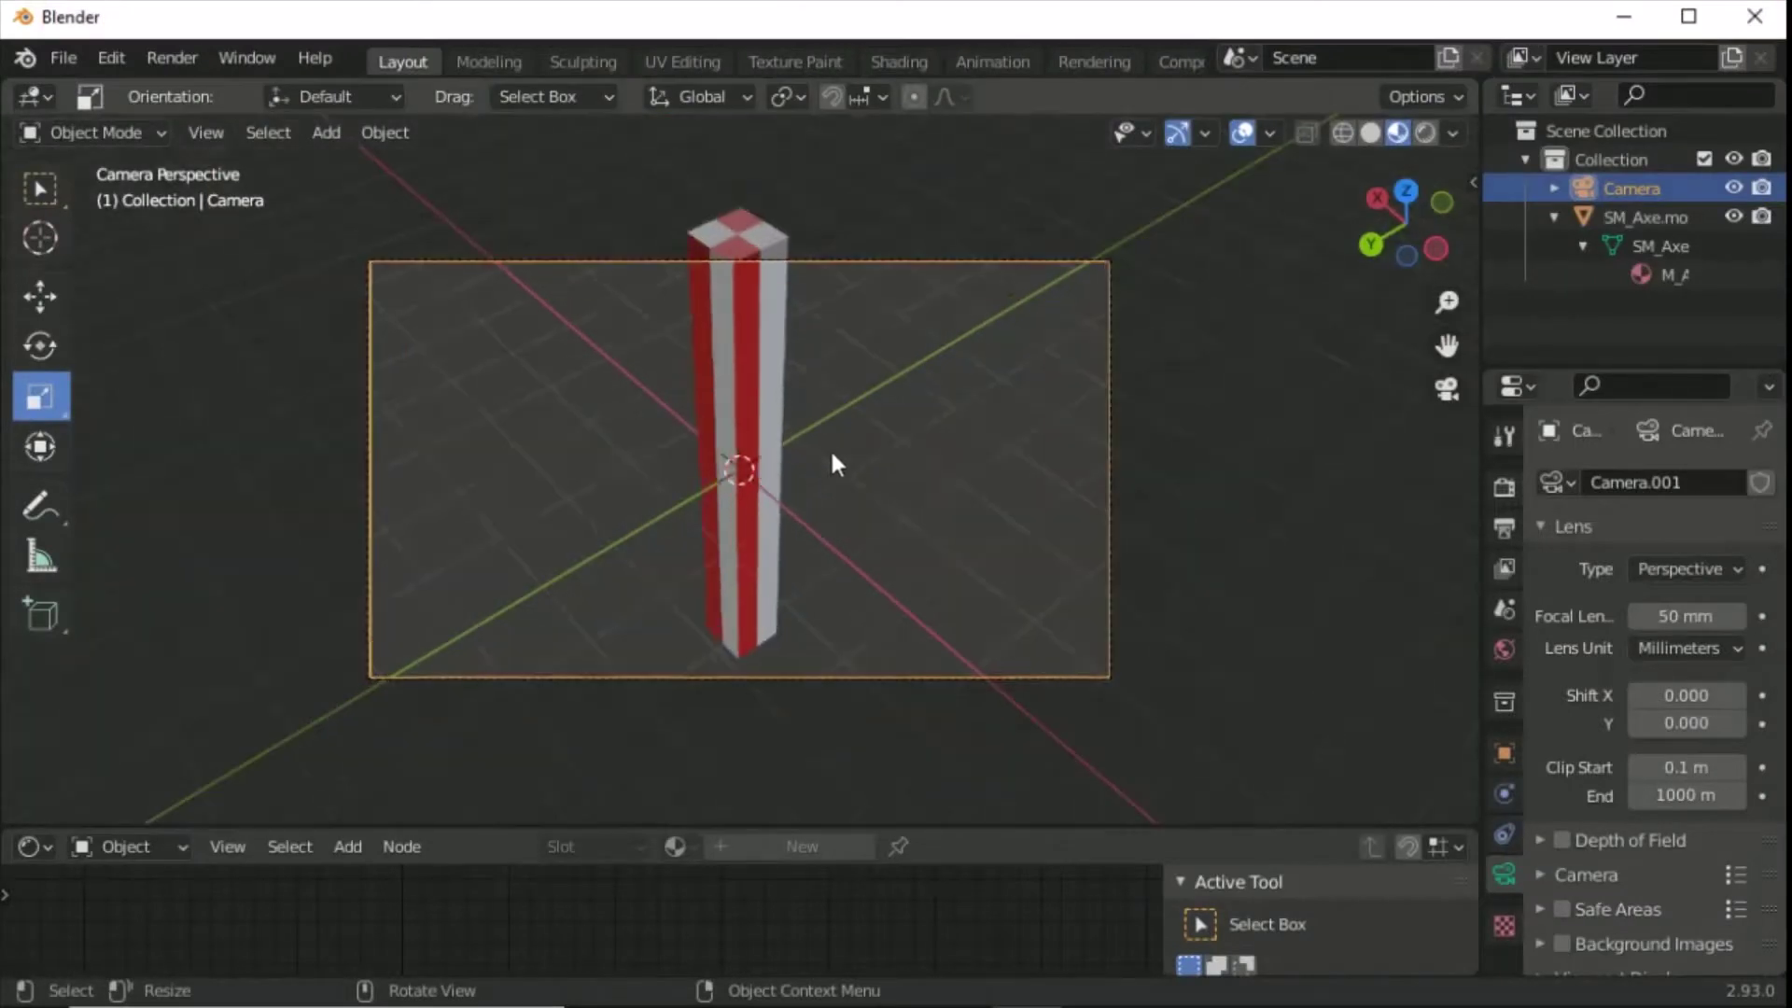
scroll(847, 467, down, 5)
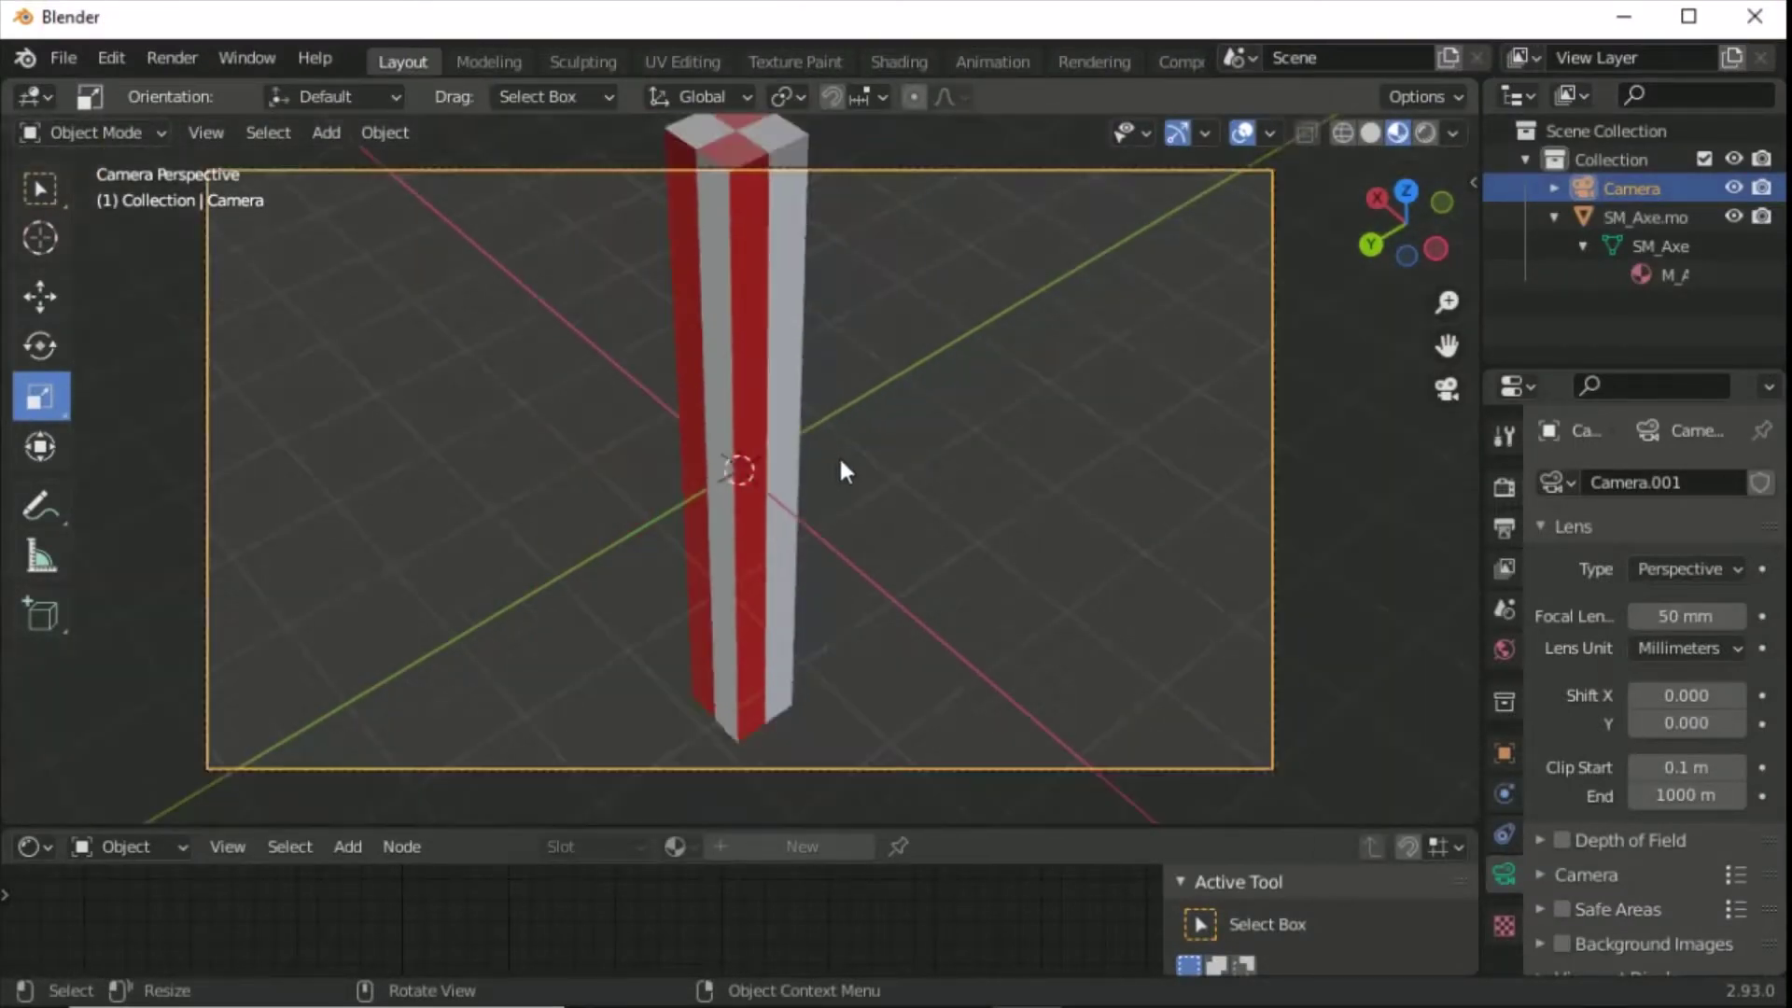
scroll(850, 466, down, 5)
scroll(864, 469, up, 2)
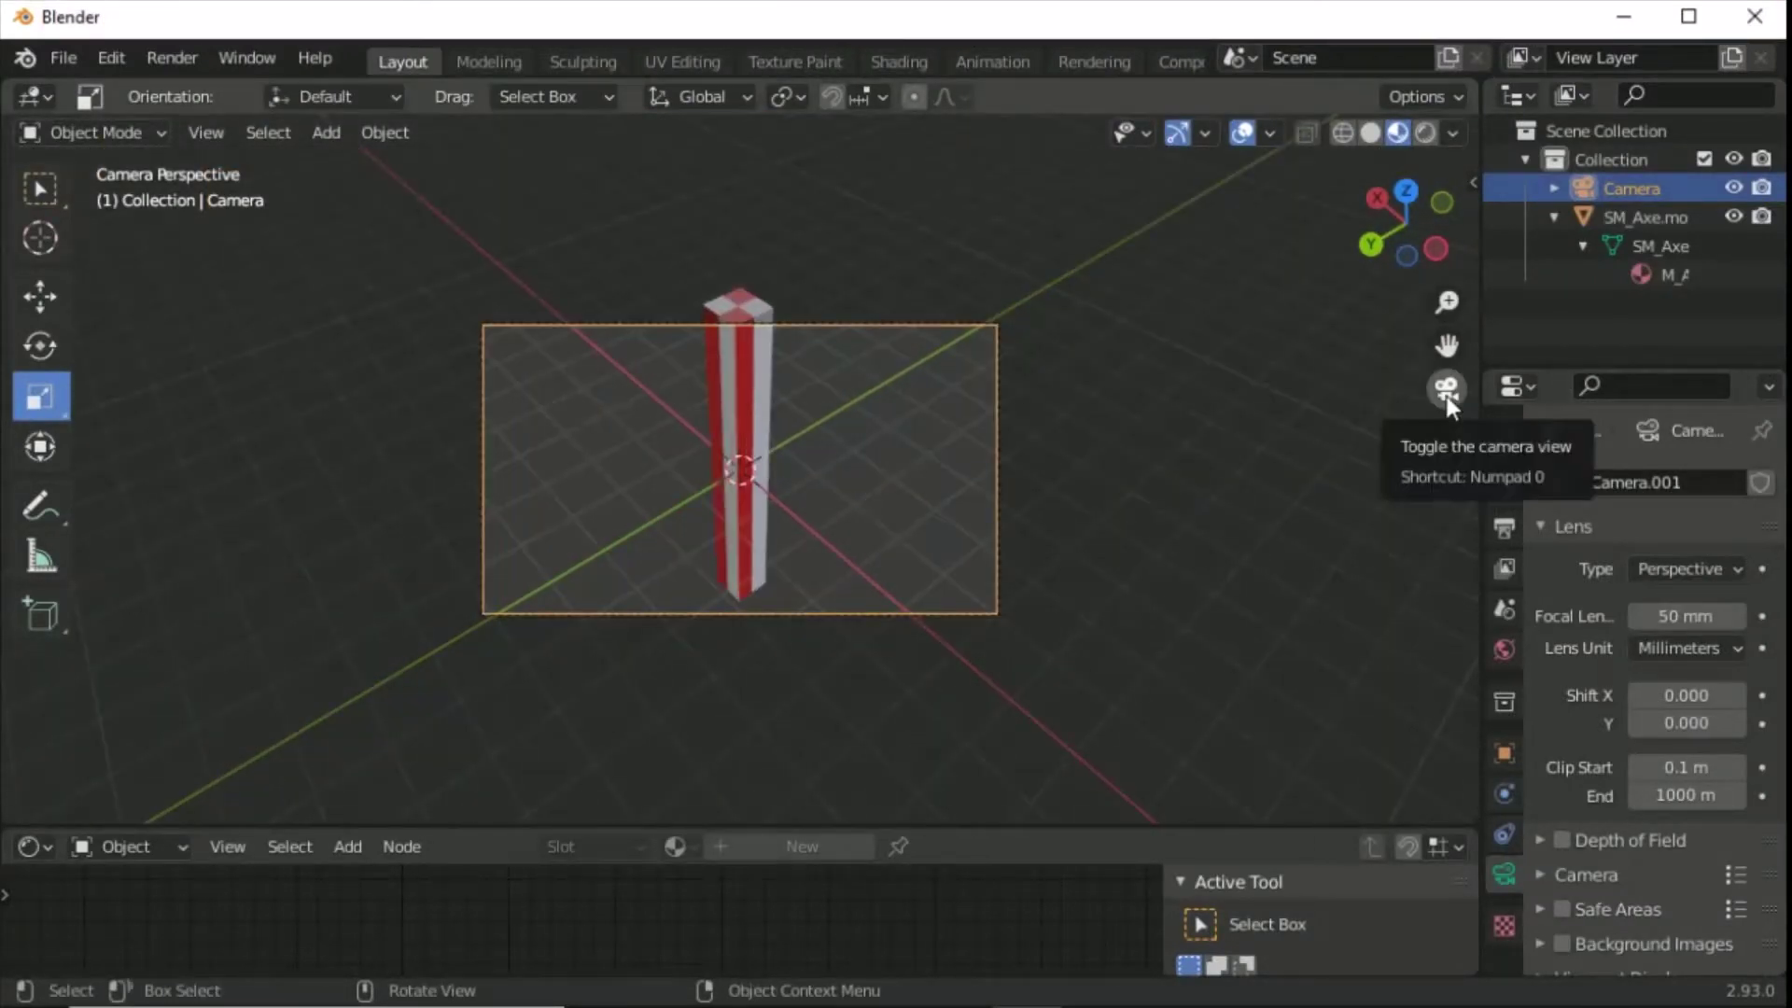
click(1447, 388)
middle_drag(844, 575, 1174, 513)
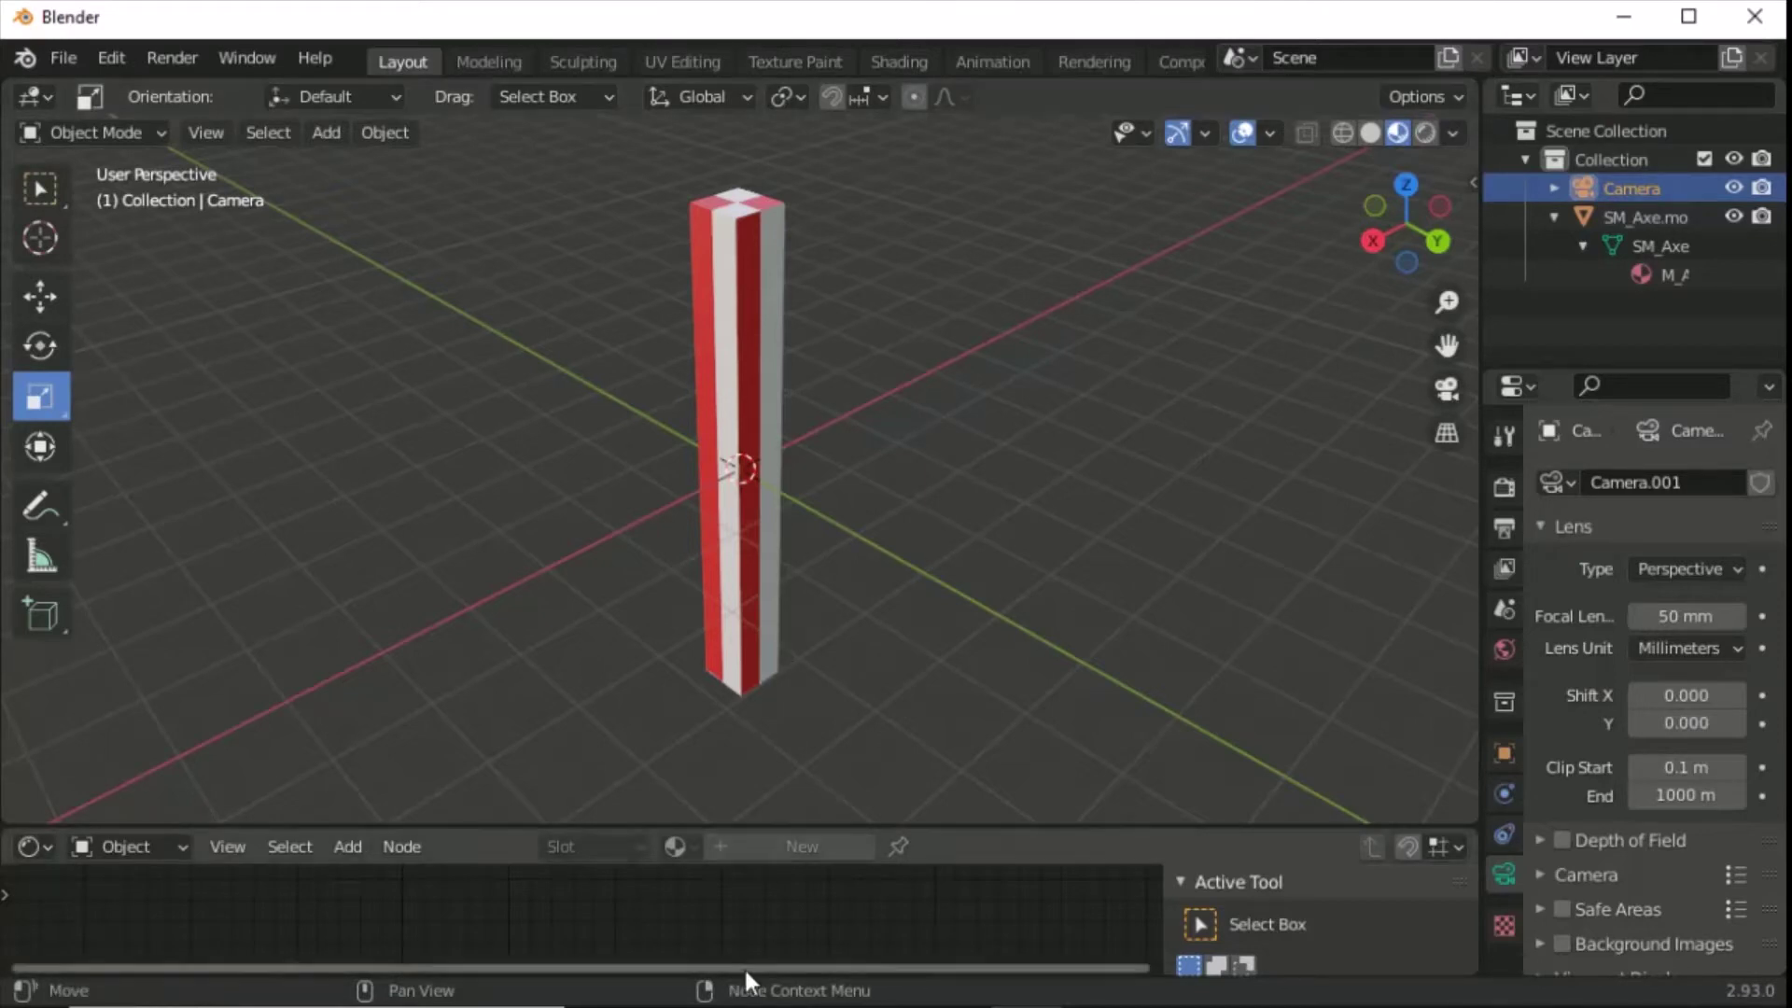
Switch to the Axe folder in File Explorer and check the image dimensions of the T_Axe_Icon, T_Axe_Icon_inventory and T_Axe_GearIcon PNG files.
mouse_move(775, 1006)
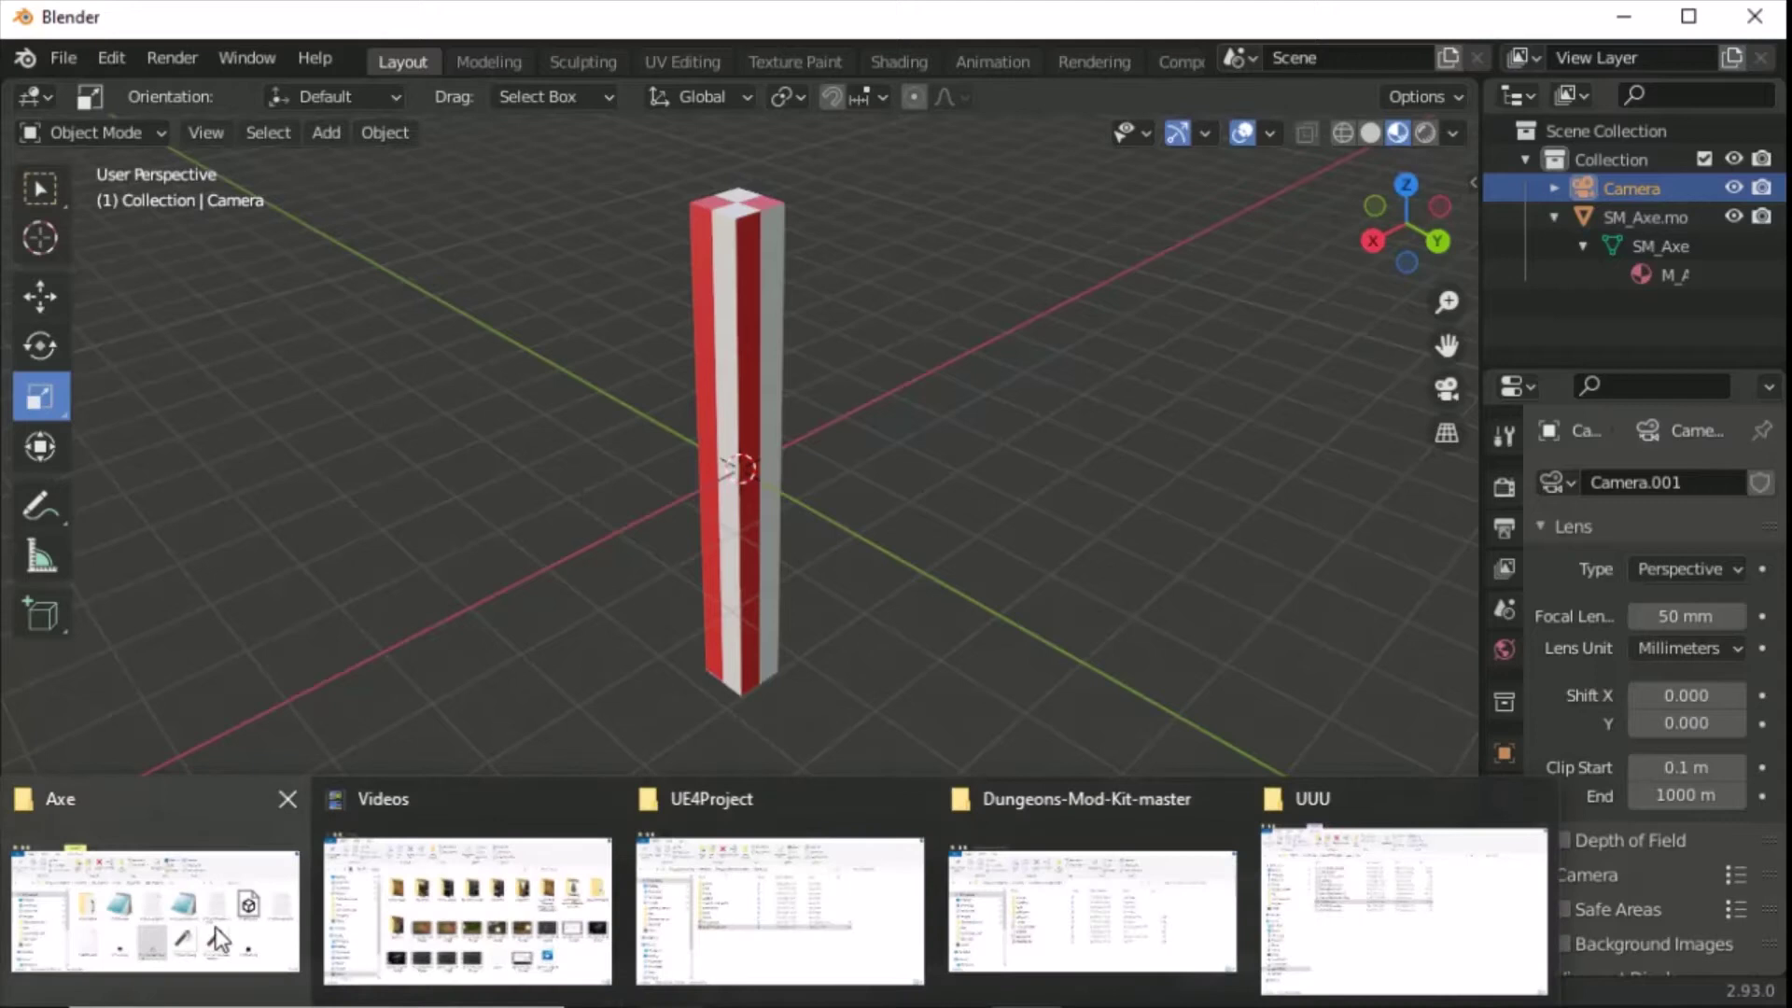
click(280, 887)
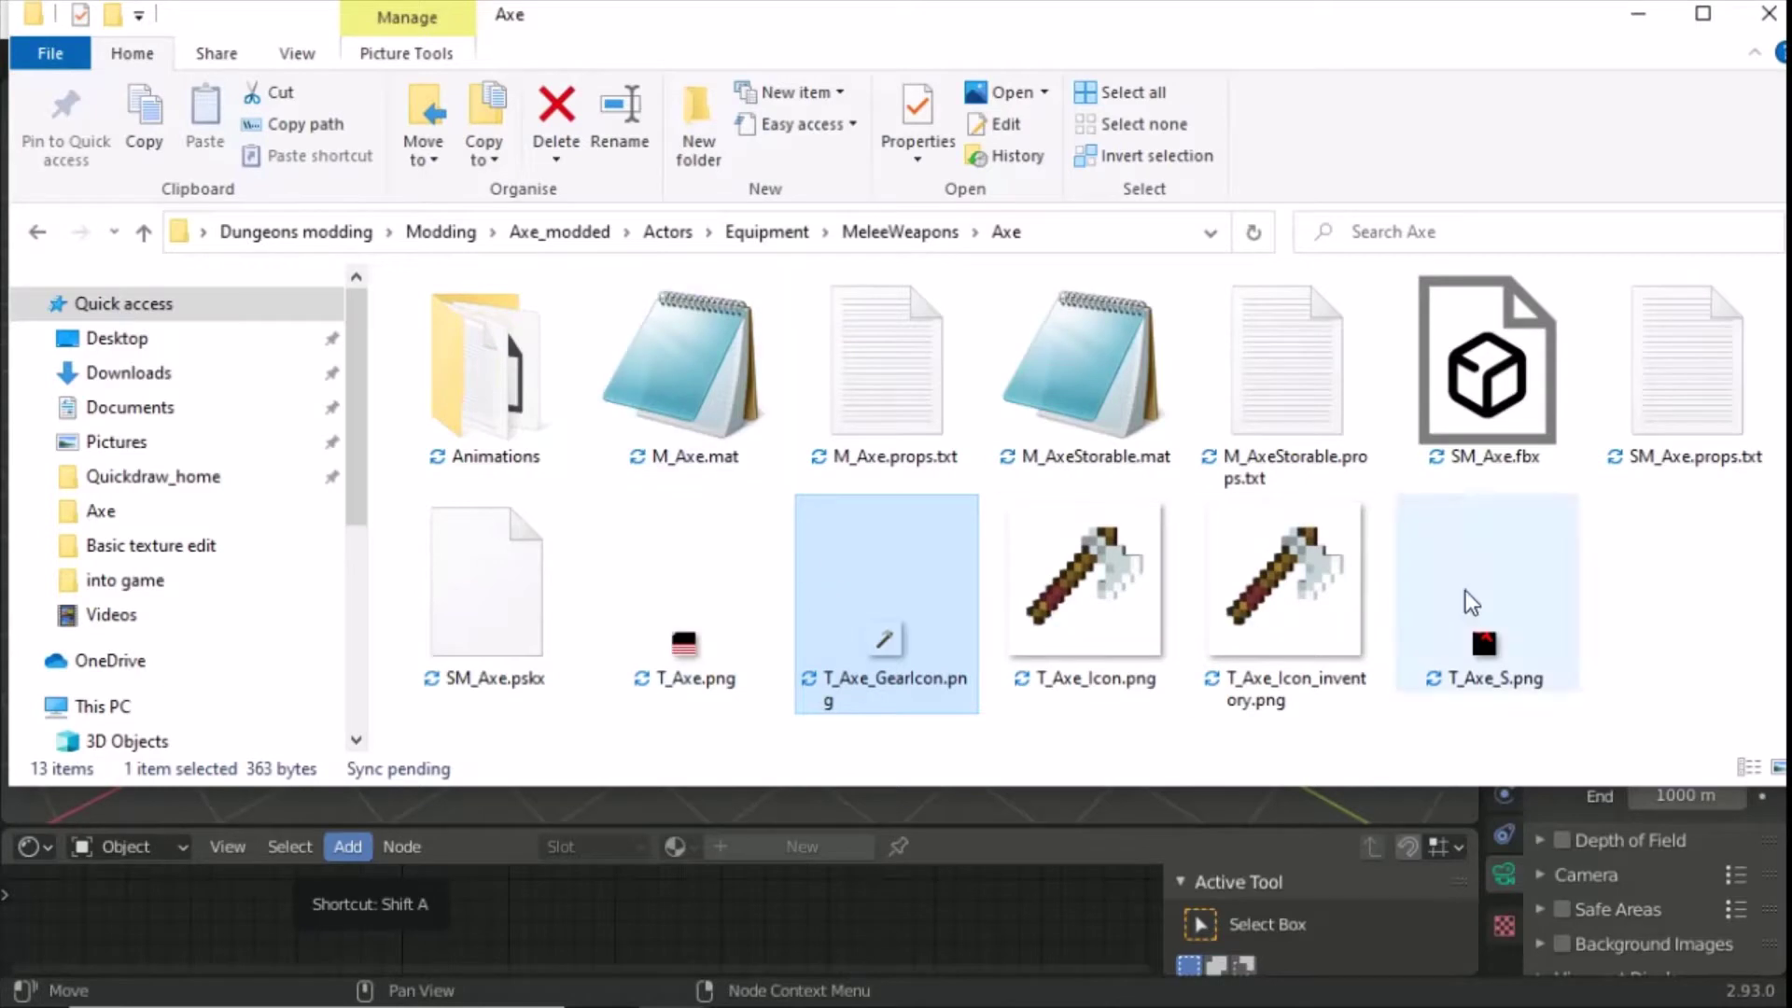
click(1246, 593)
click(1111, 570)
click(1281, 565)
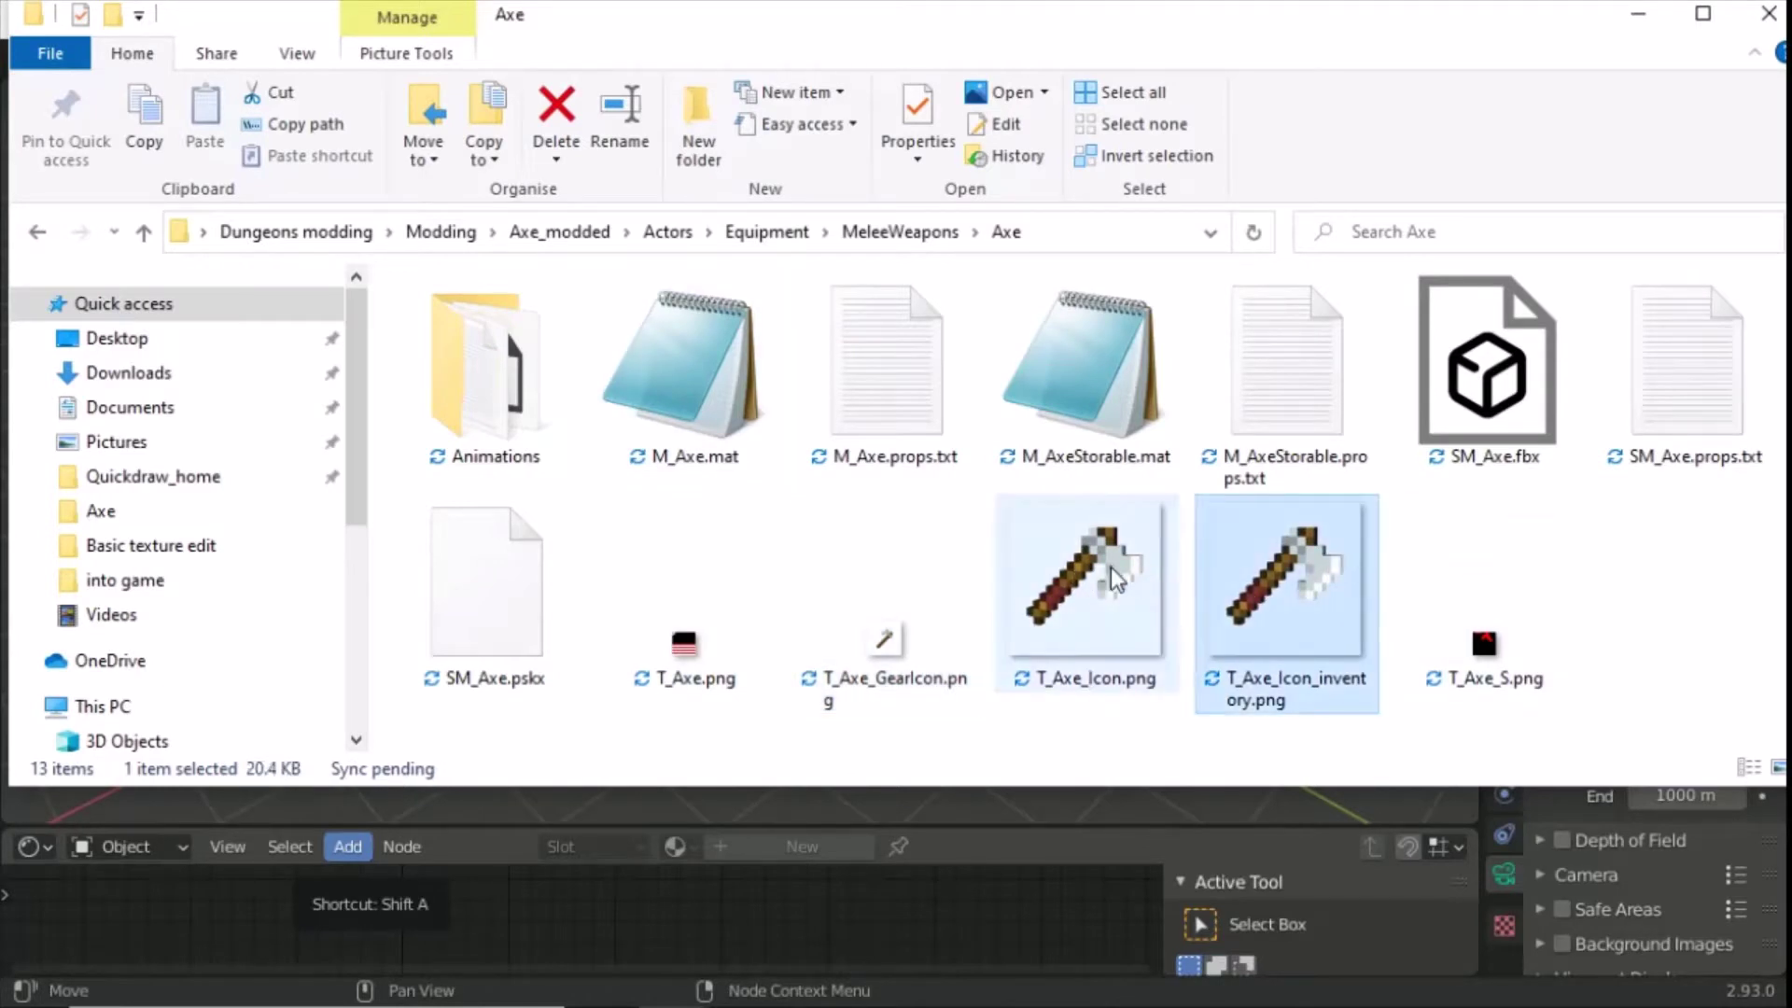
click(1111, 568)
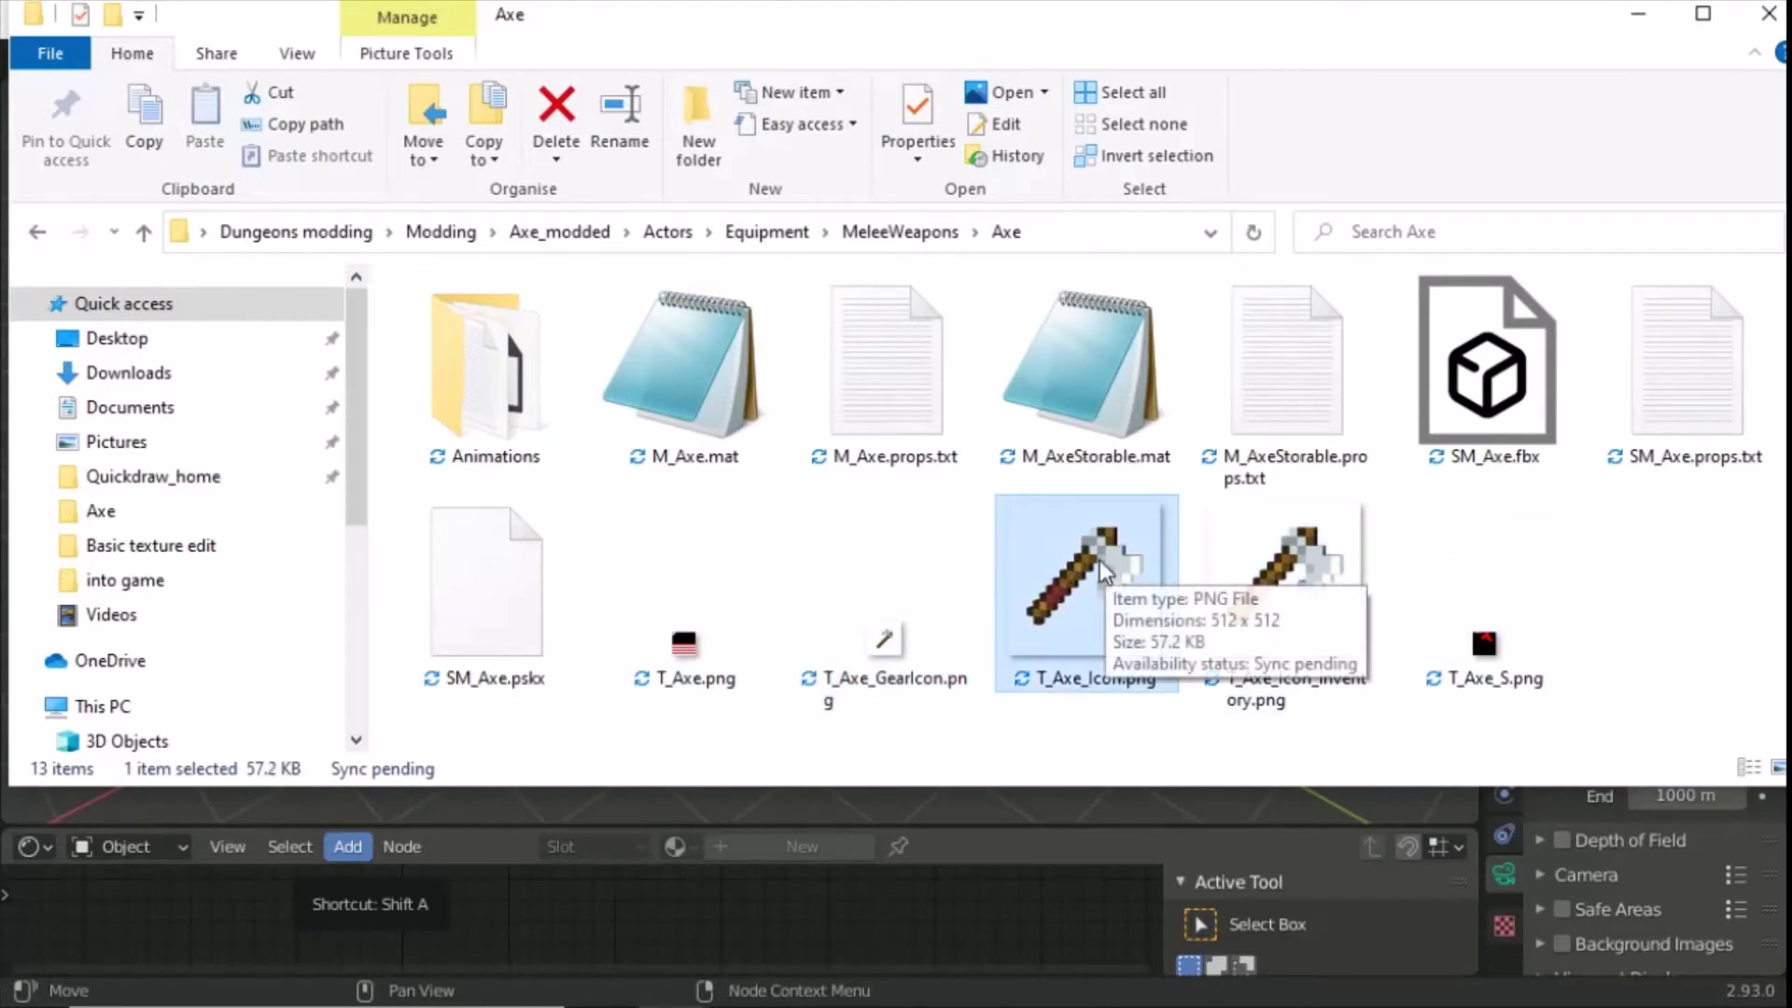
click(1307, 562)
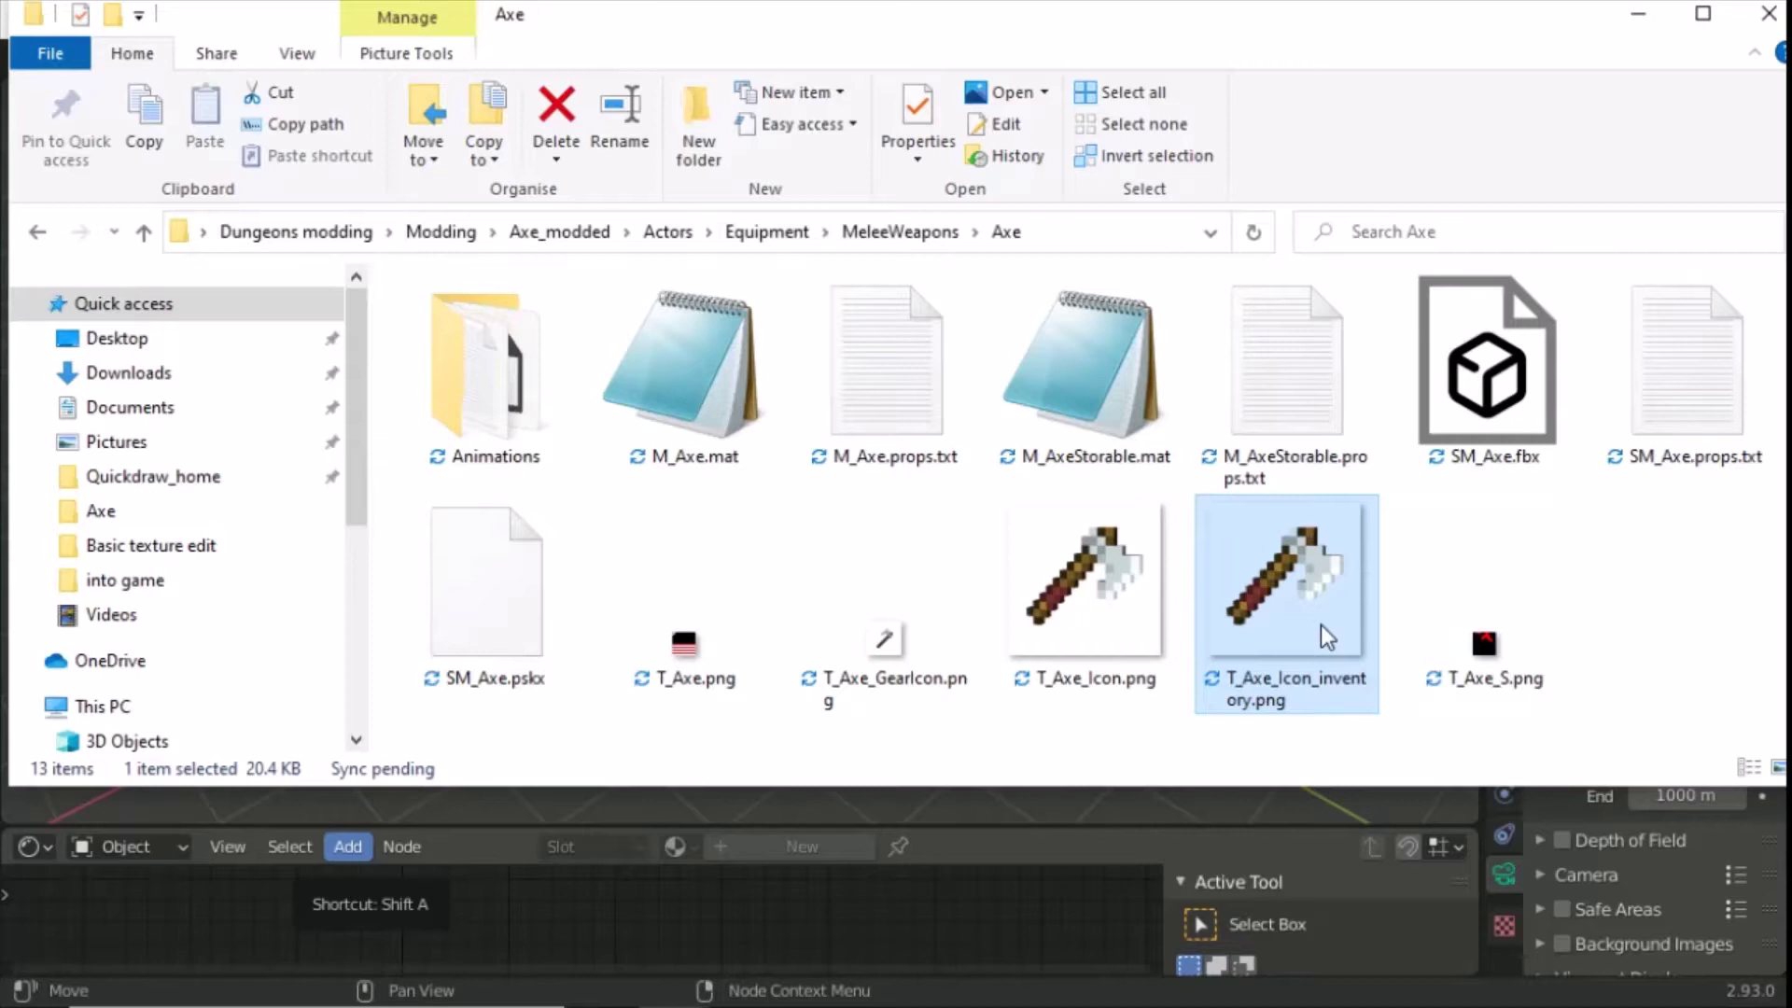
mouse_move(1320, 624)
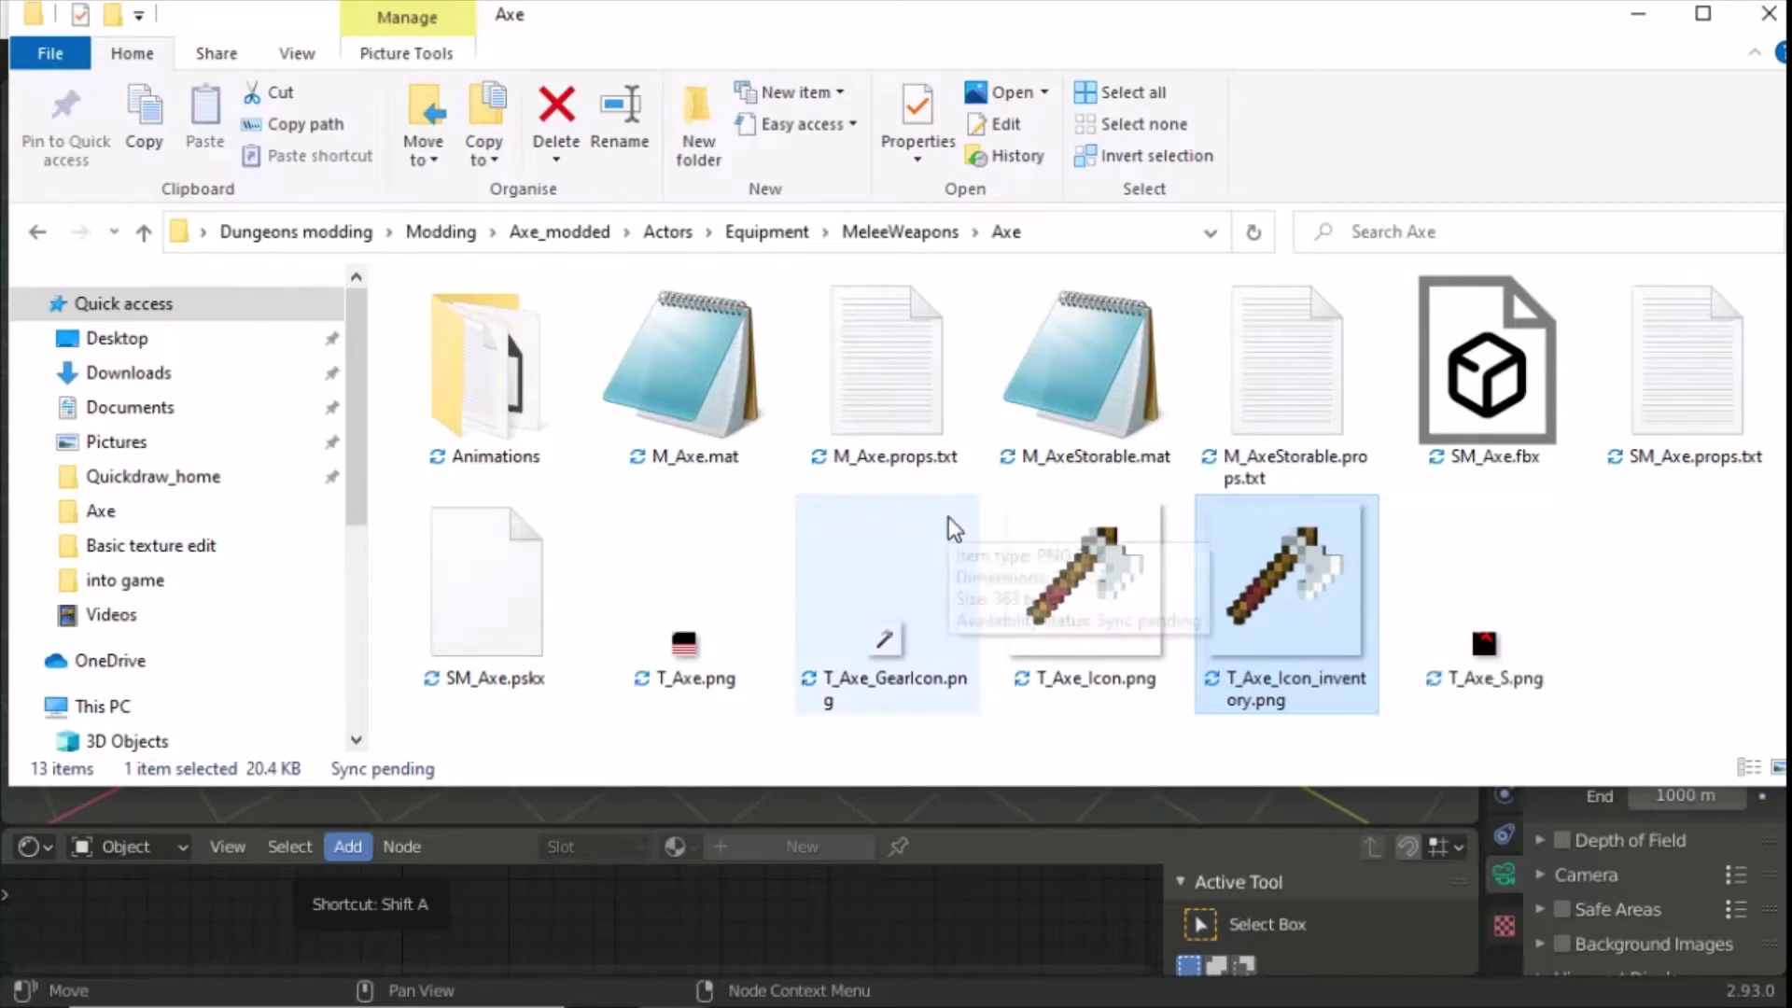
click(1051, 534)
mouse_move(1053, 606)
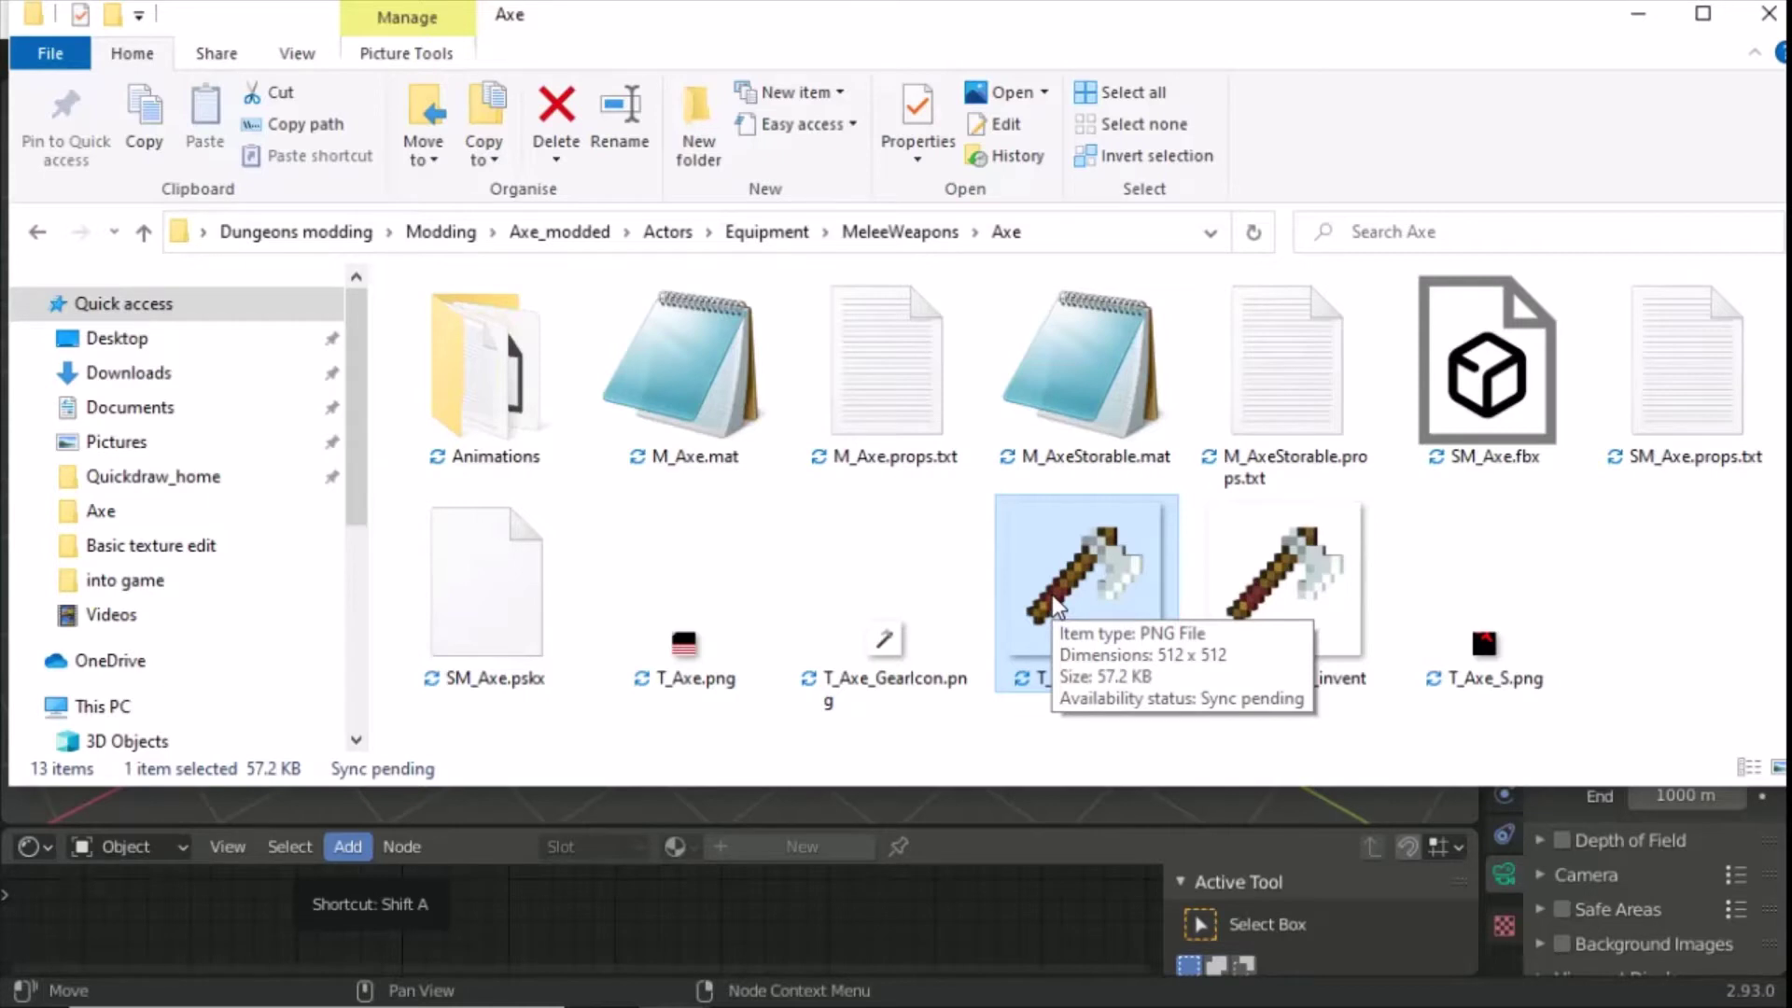
mouse_move(905, 640)
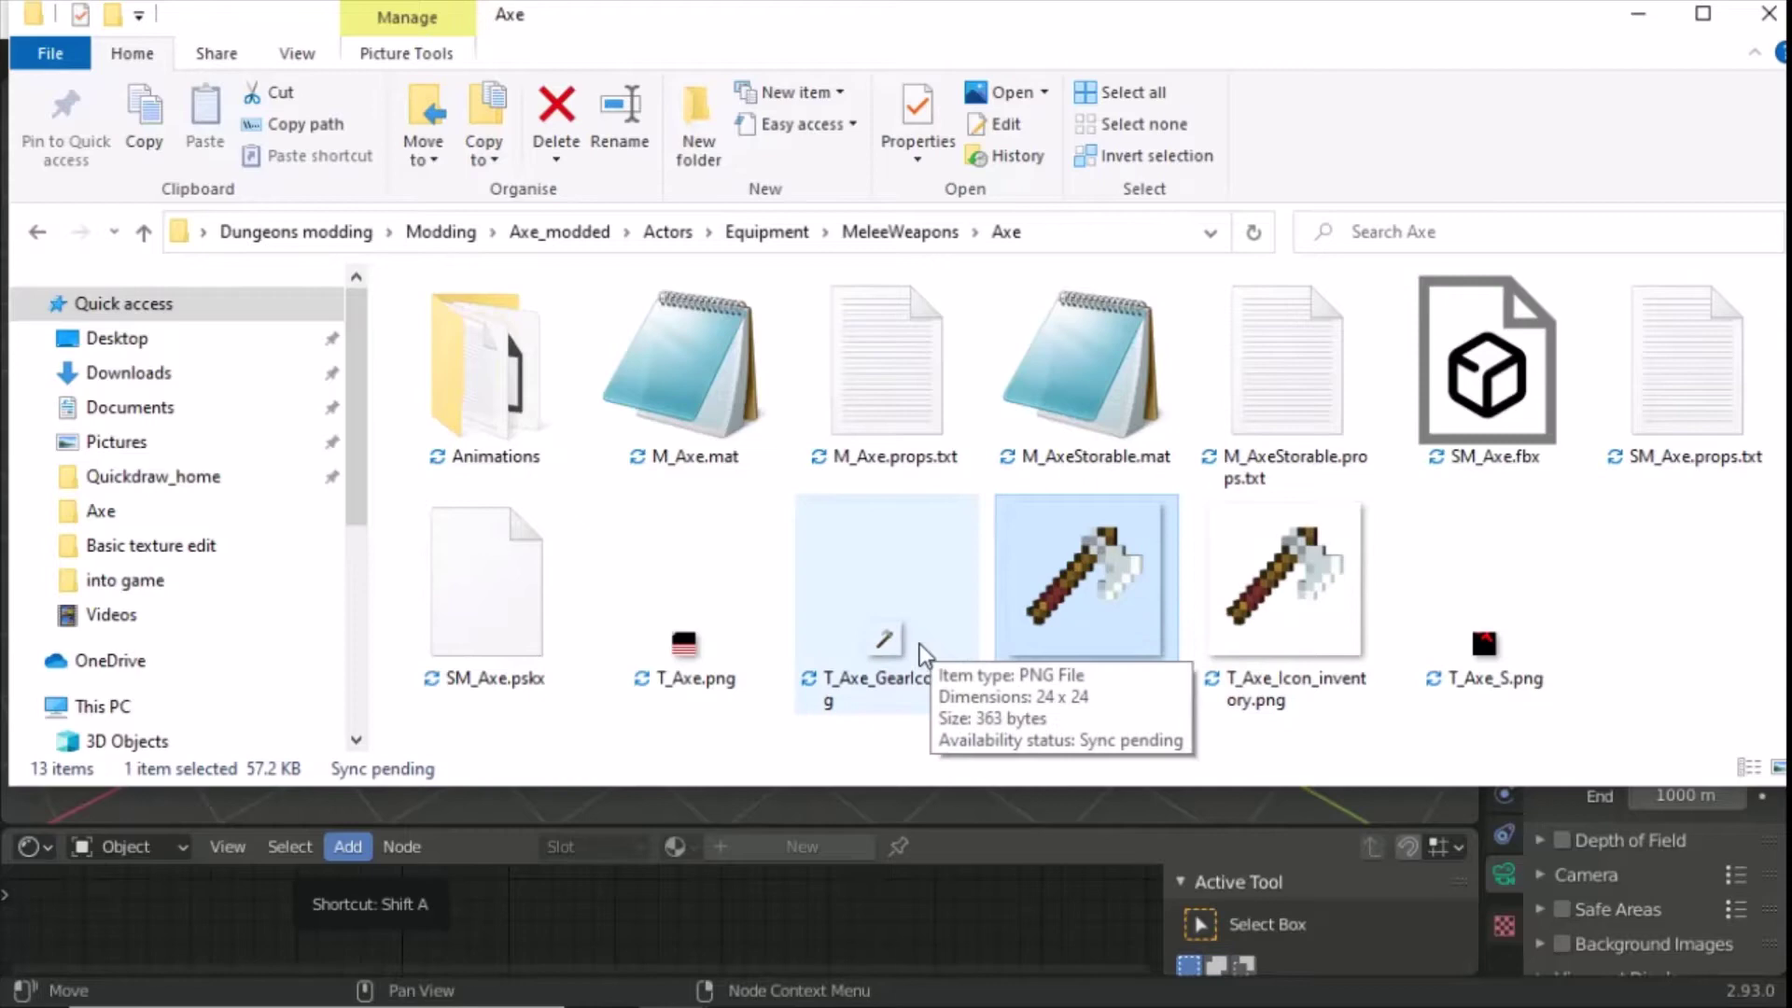
mouse_move(1307, 592)
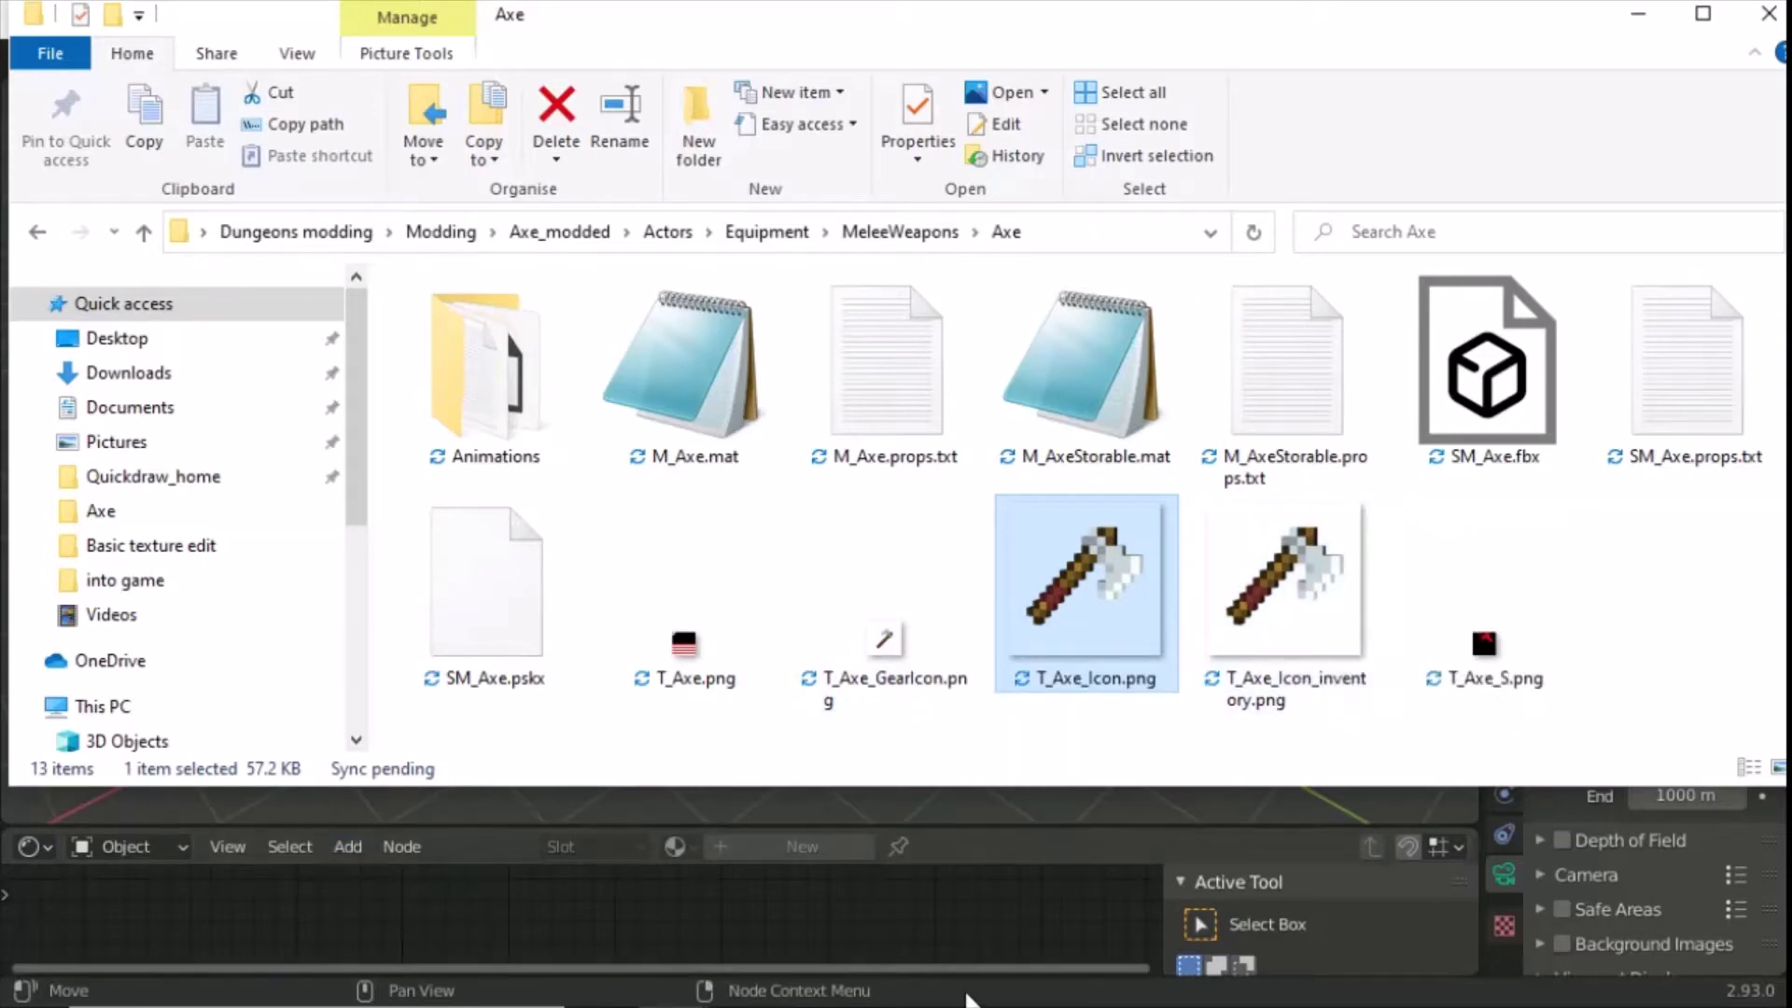
Switch back to Blender and set the render output resolution to 512 by 512 px.
click(954, 900)
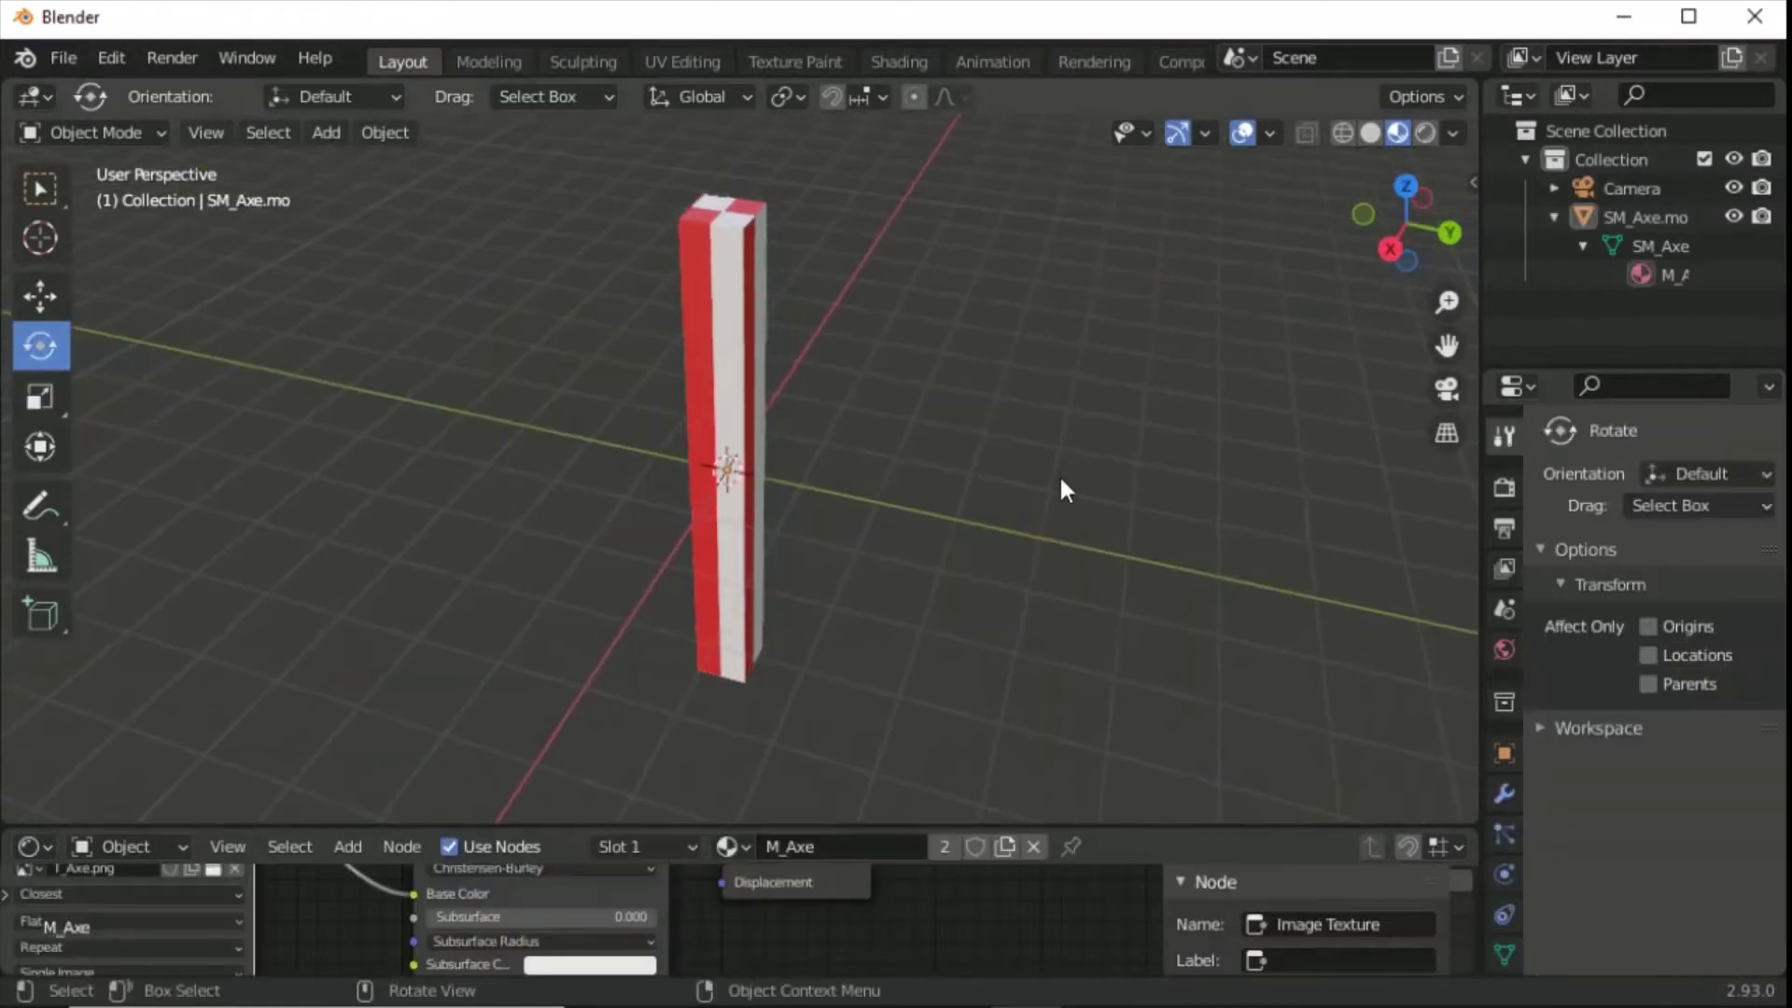
middle_drag(964, 448, 958, 395)
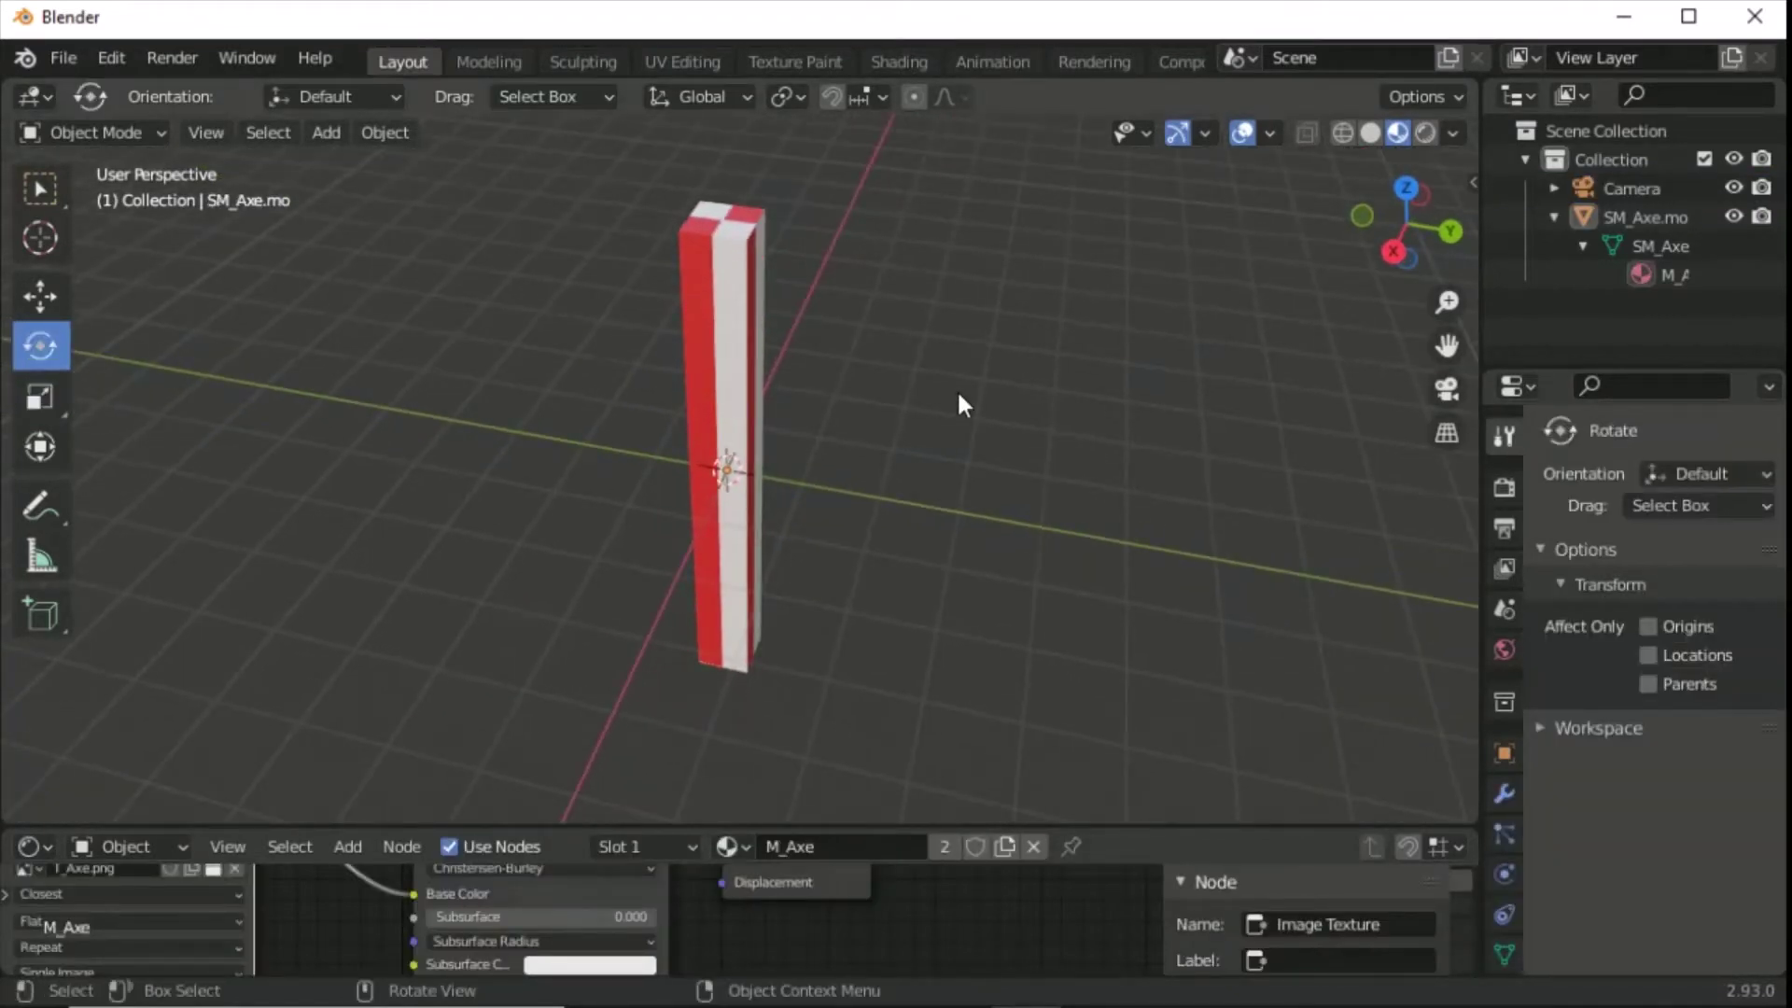
click(1504, 532)
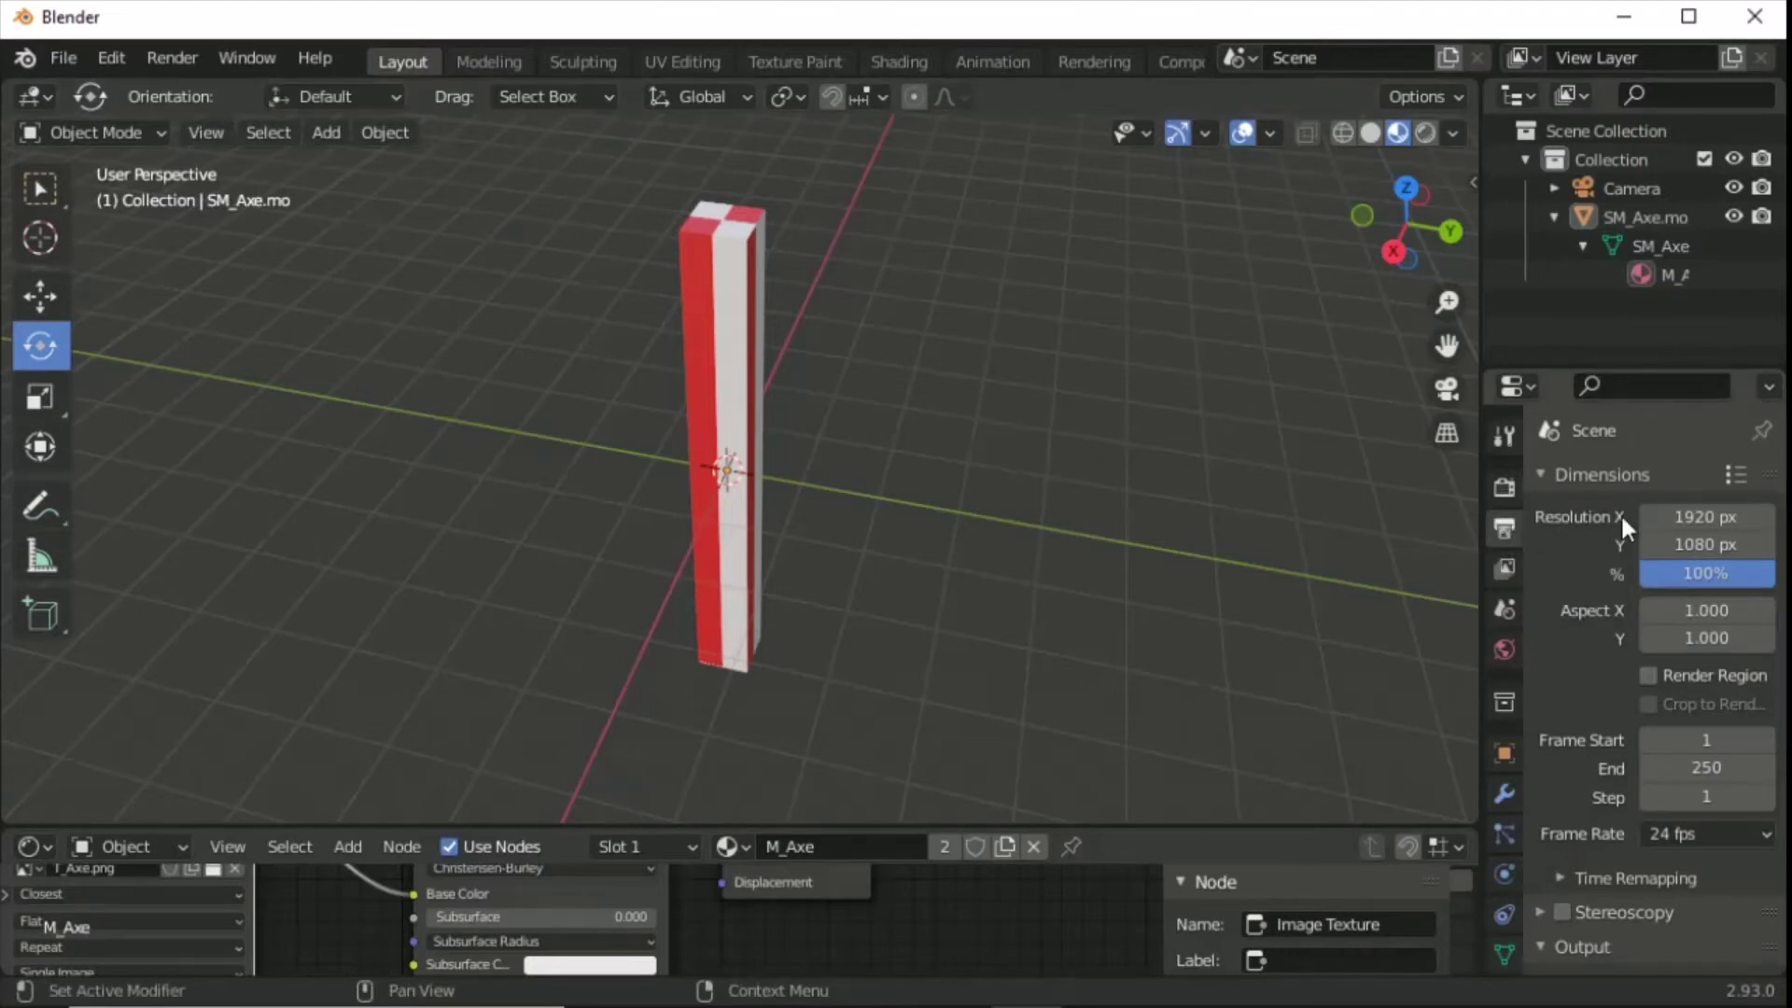
click(1690, 516)
text(512)
key(Tab)
text(512)
key(Return)
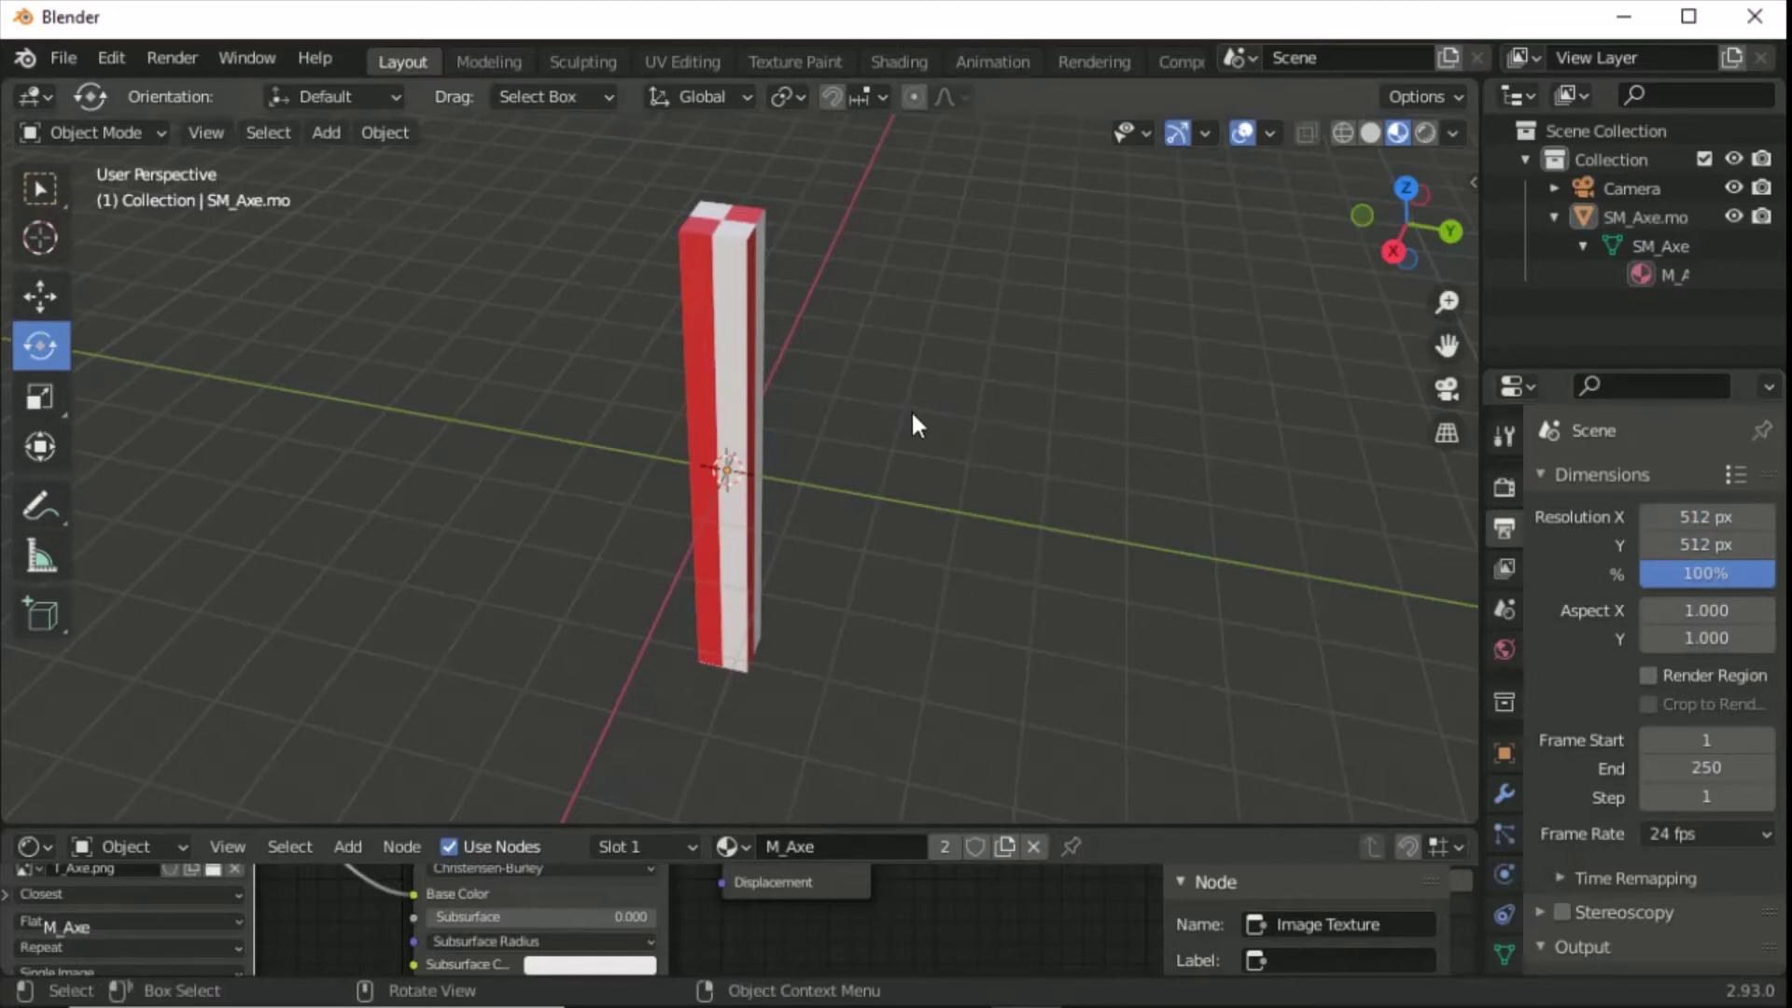
Align the camera with its square frame to the current view of the model, and leave the camera view.
key(KP_0)
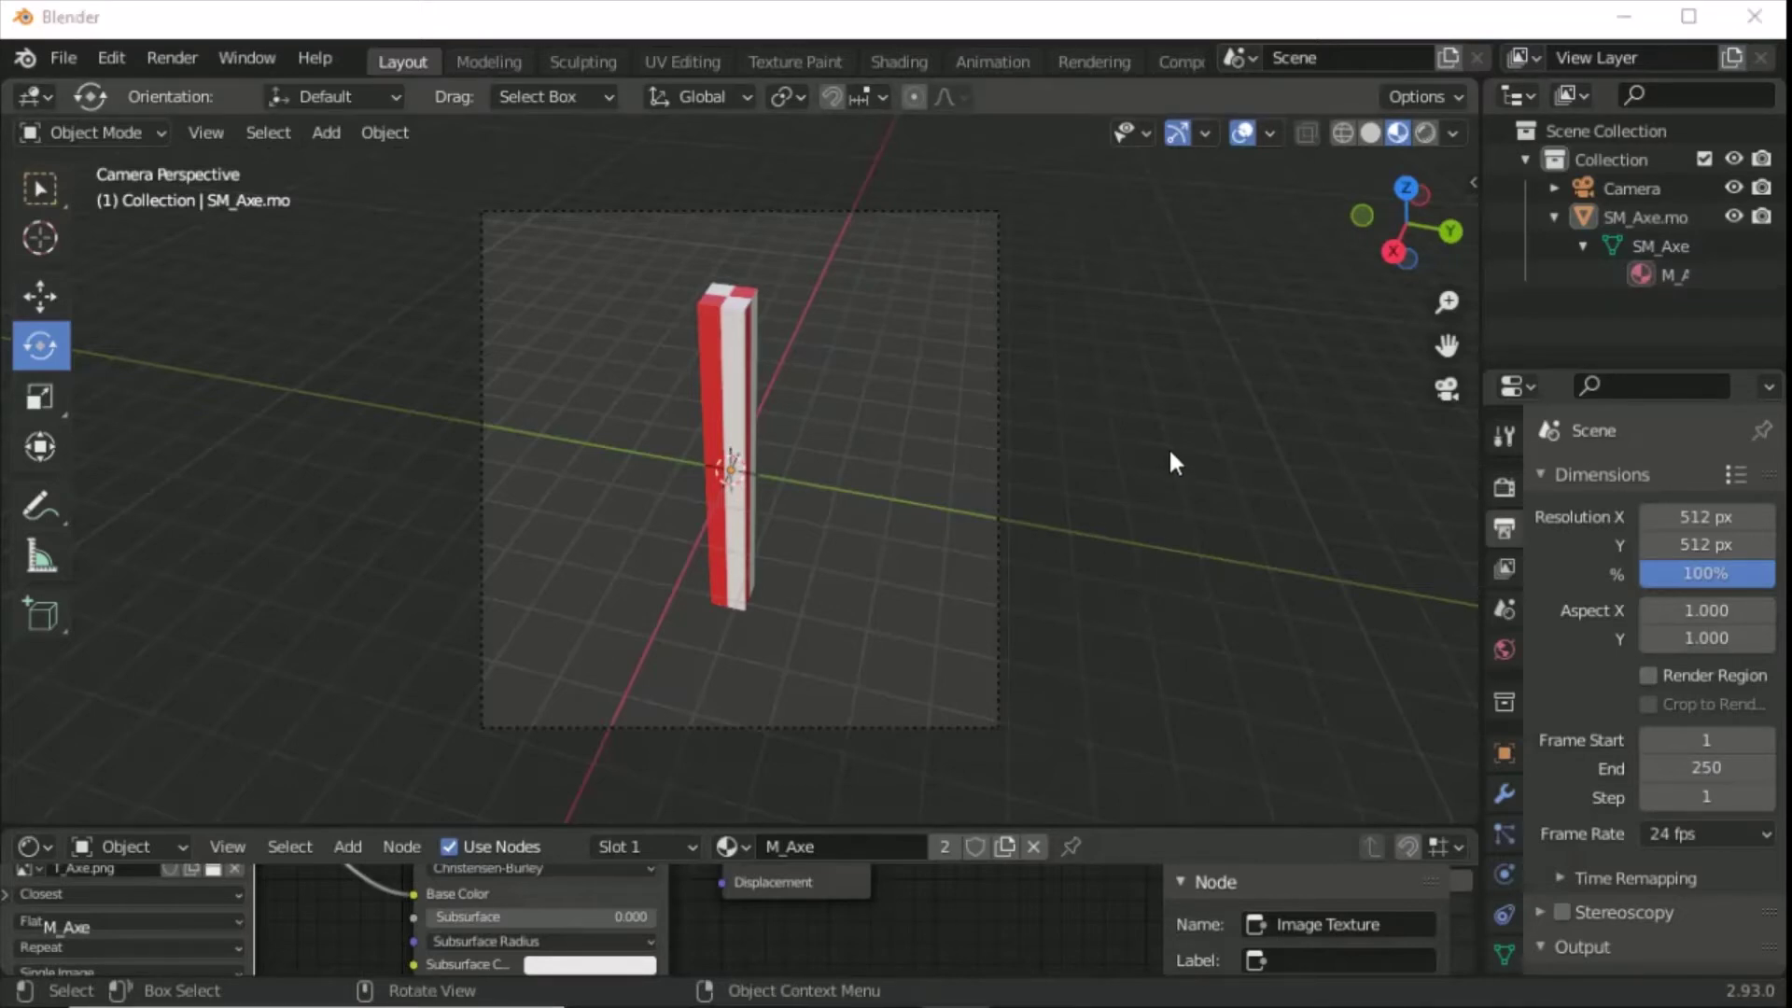
click(1441, 391)
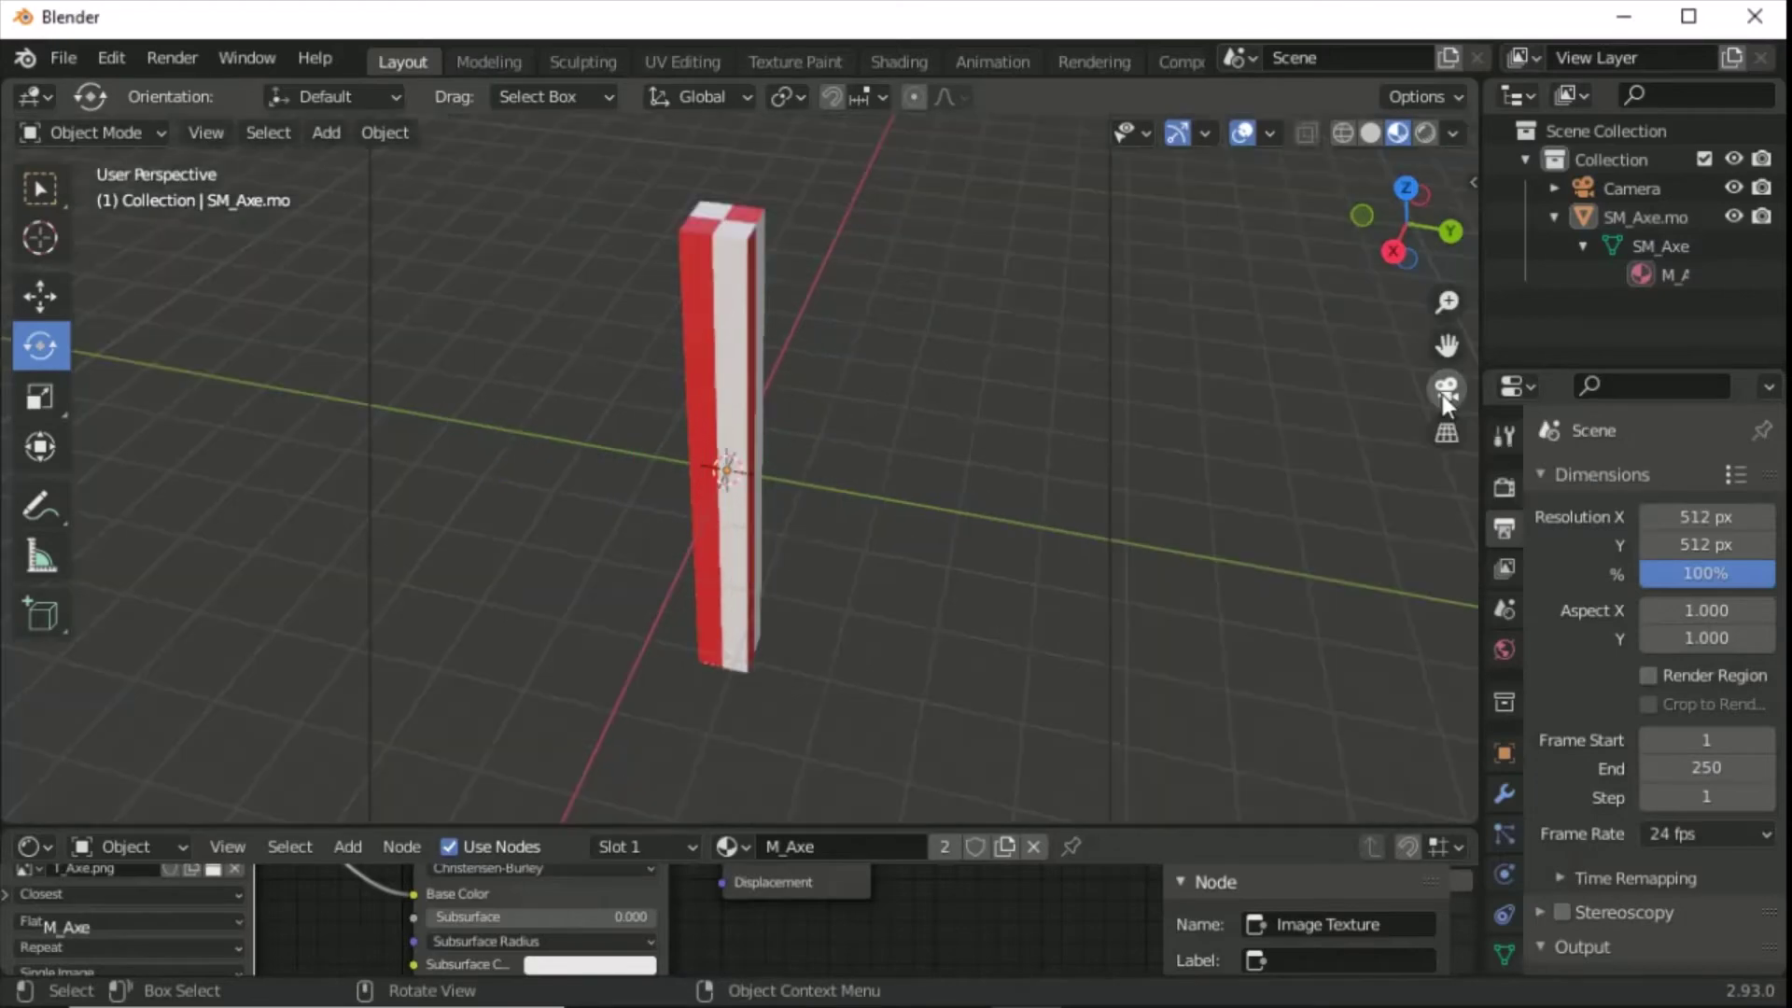
Examine the axe's orientation in T_Axe_Icon.png in the Axe folder in File Explorer, and return to Blender.
click(779, 1004)
click(154, 910)
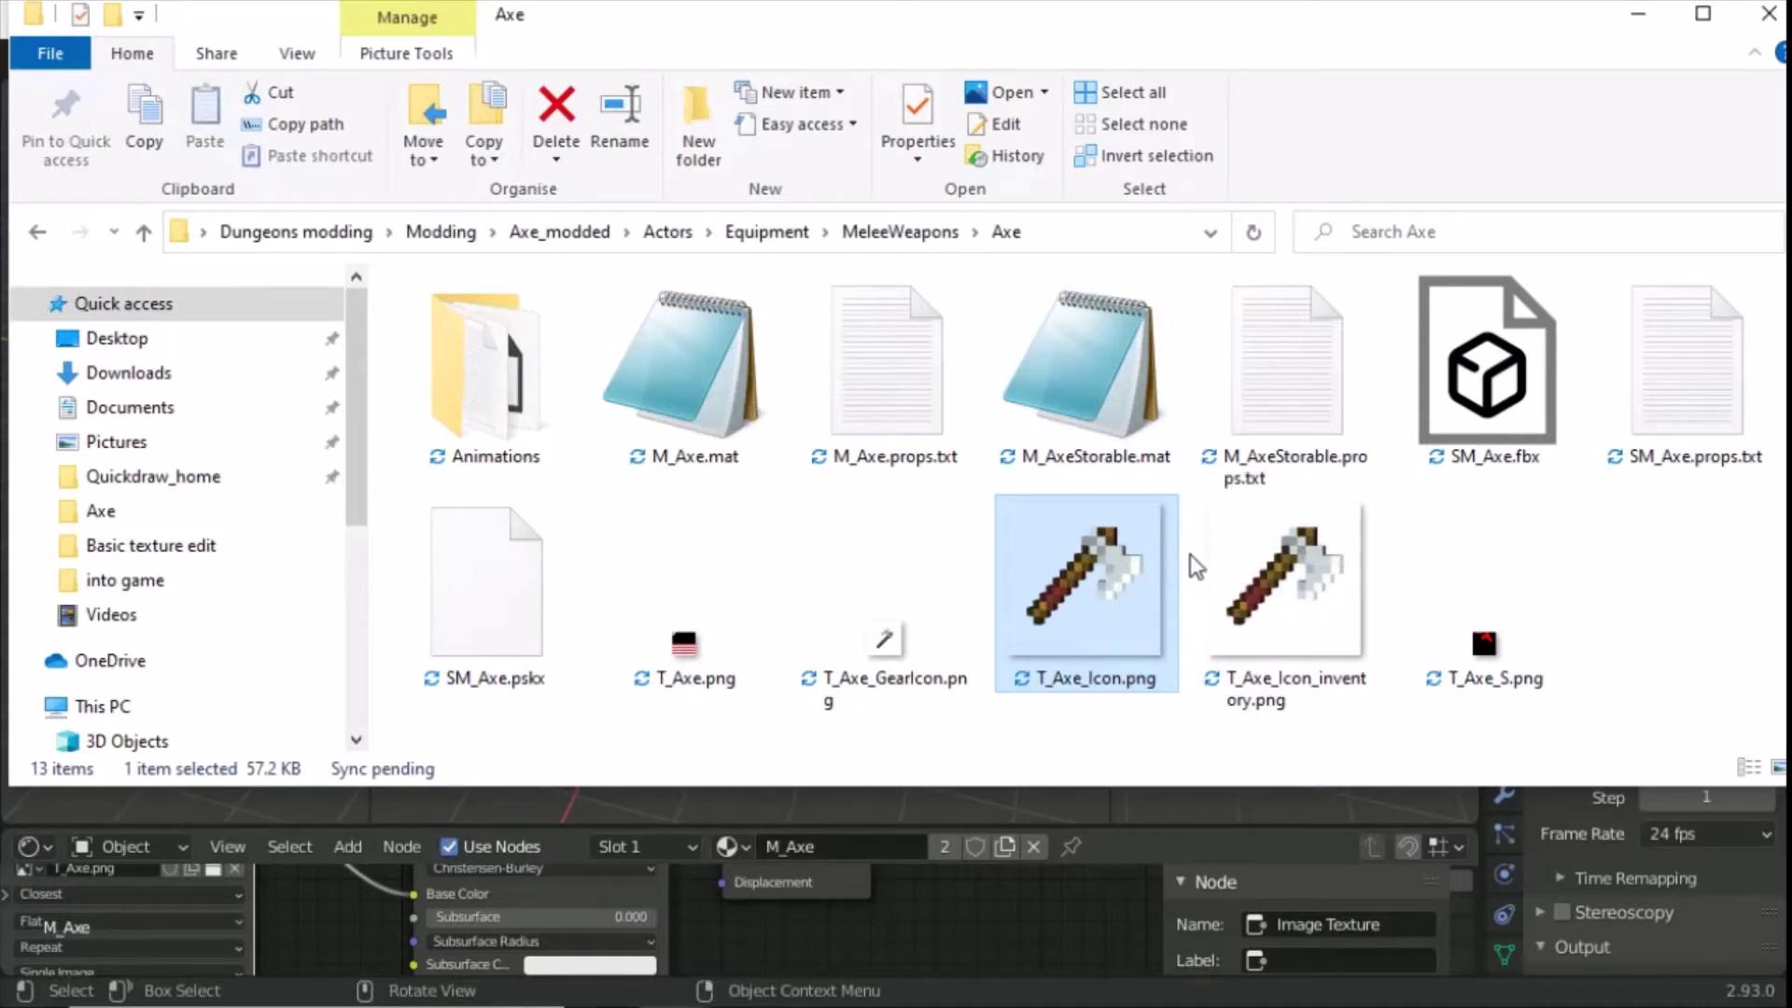
click(1111, 803)
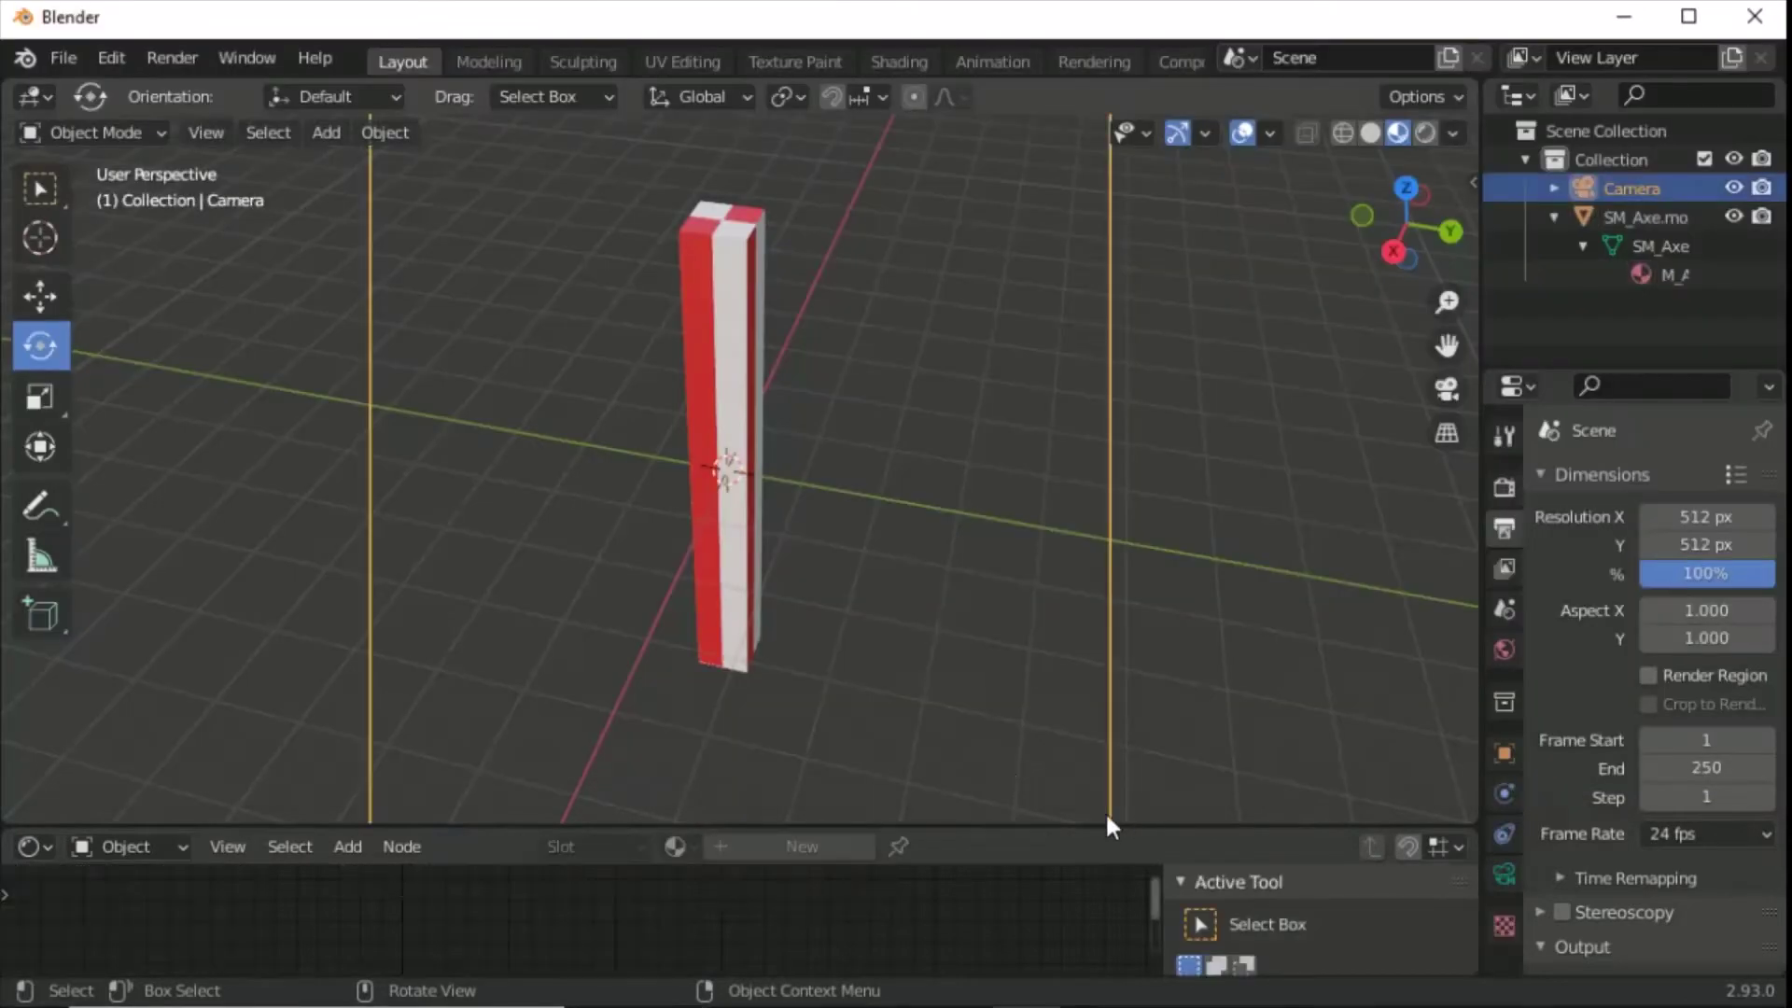
Rotate the SM_Axe model around the X axis into a diagonal tilt with its upper end leaning toward positive Y, and deselect it.
middle_drag(909, 600, 938, 535)
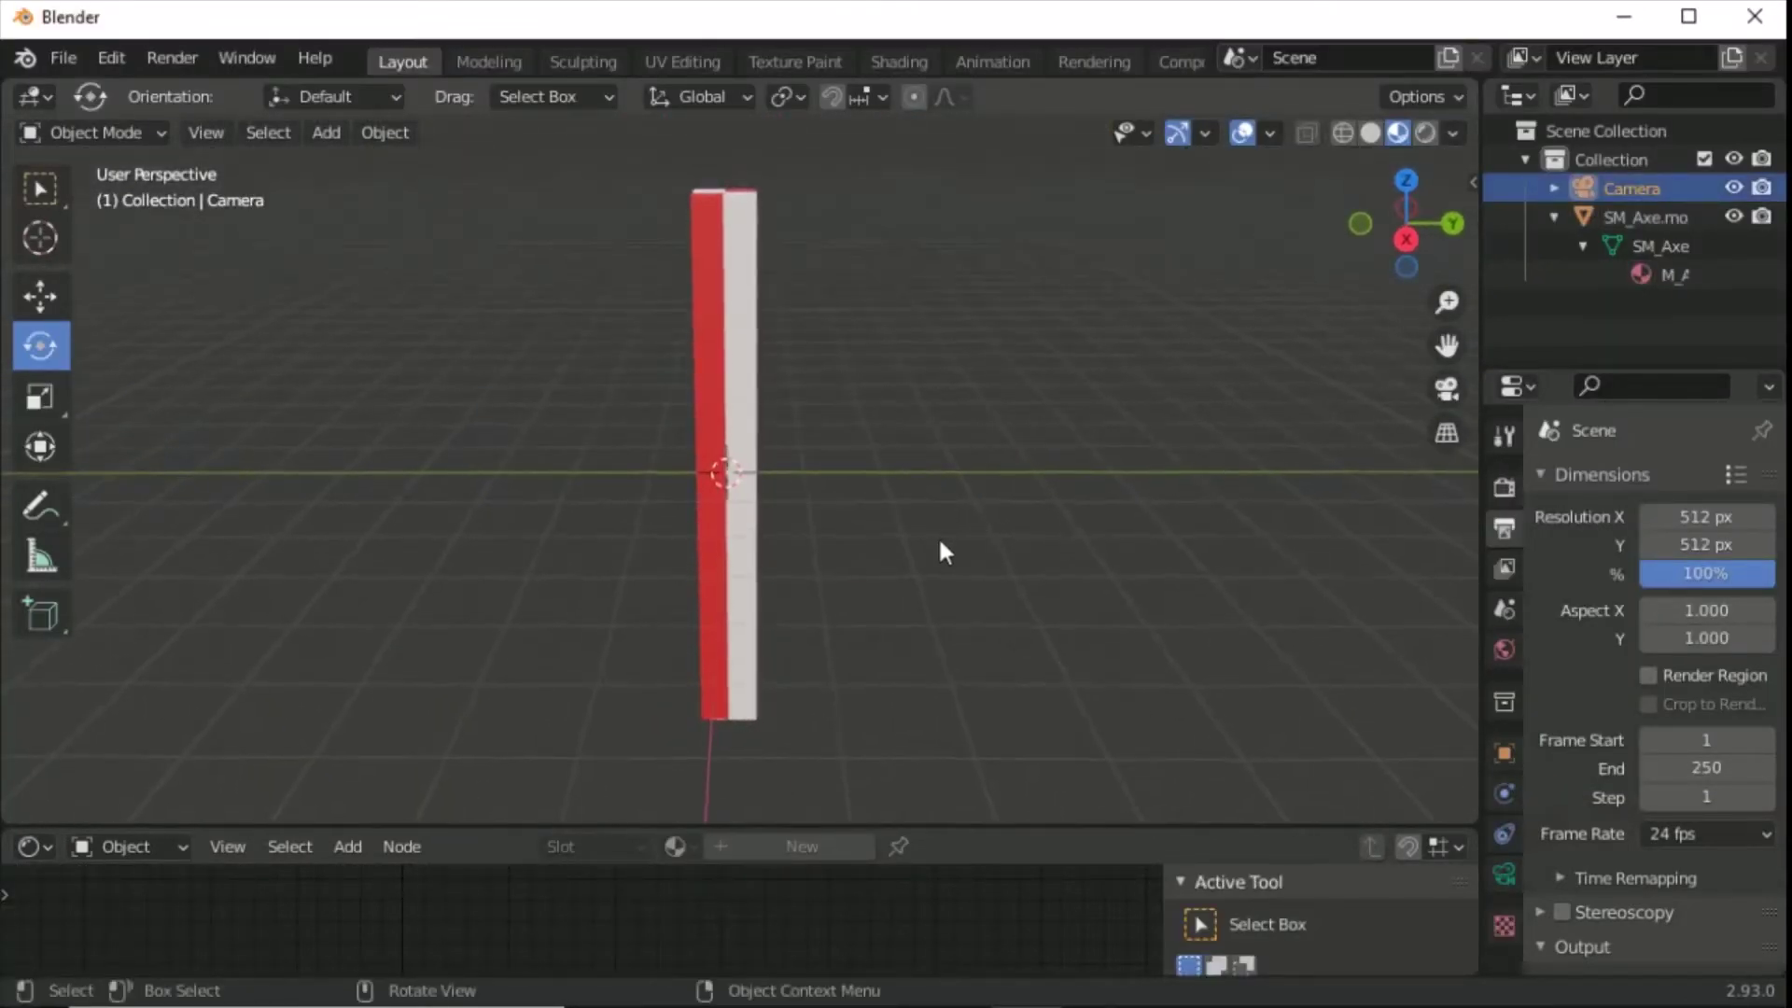
click(747, 360)
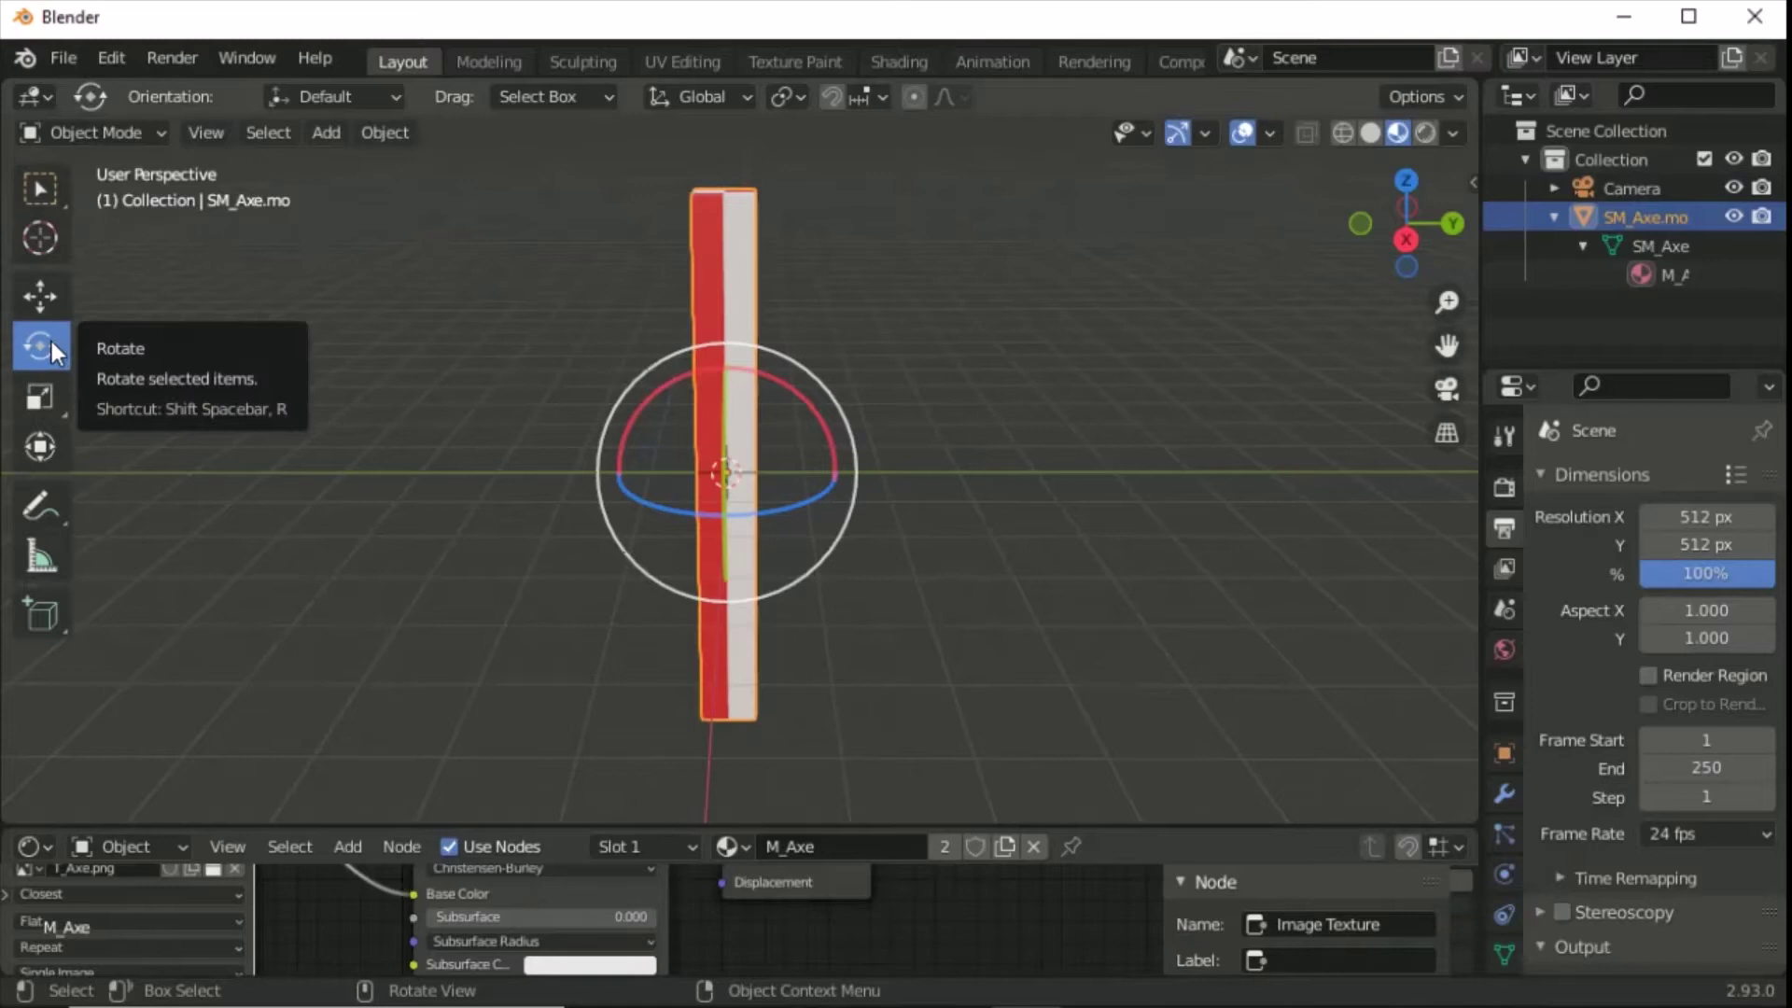
drag(768, 361, 907, 384)
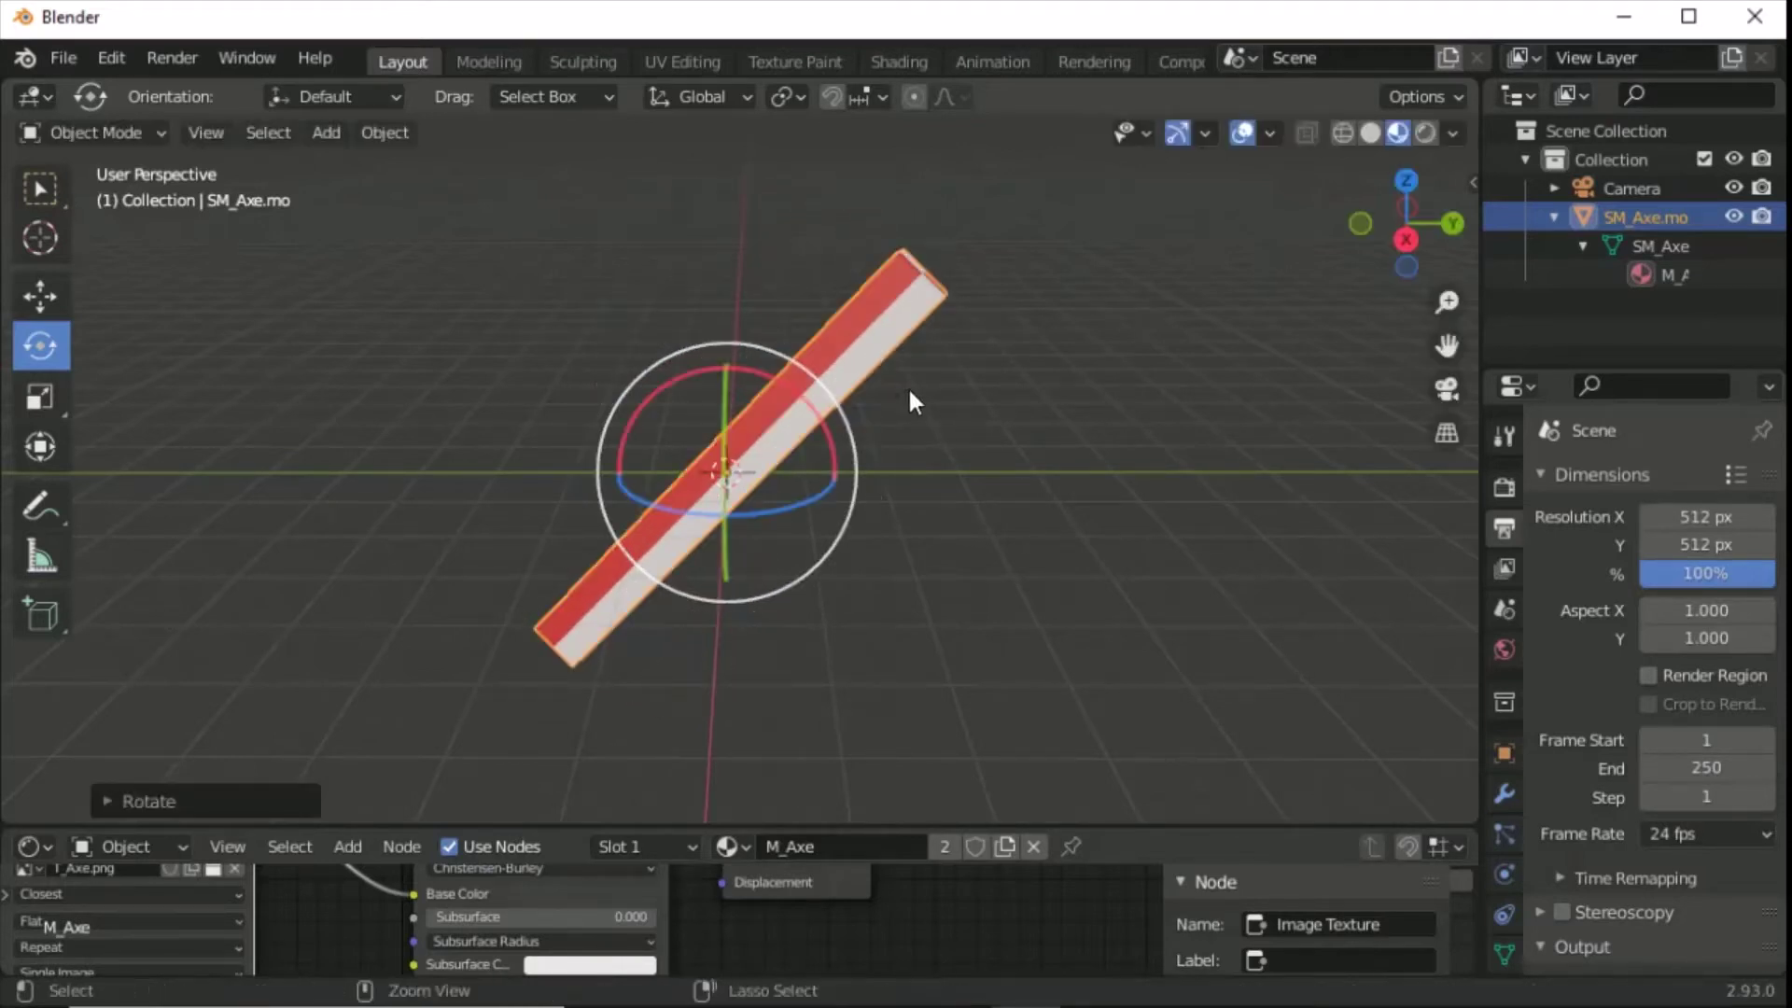
click(1083, 403)
middle_drag(1085, 407, 1173, 434)
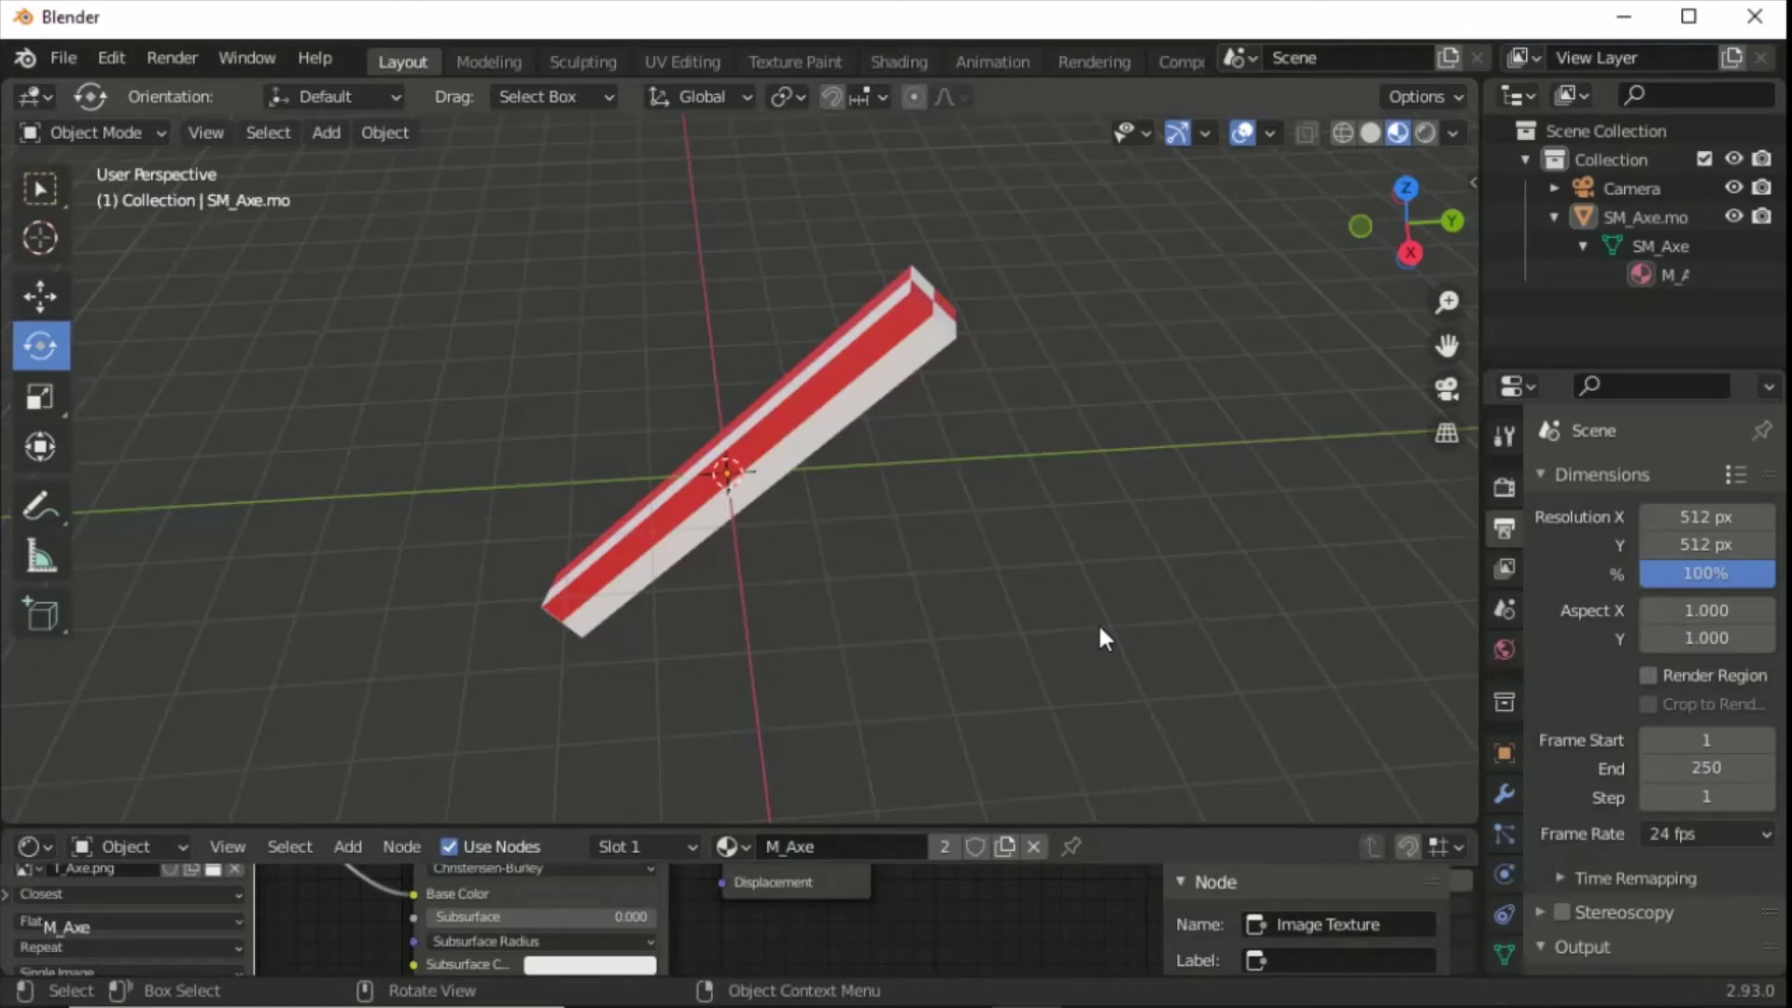
Compare the tilted model with the T_Axe_Icon.png thumbnail in the Axe folder, and return to a near-frontal view in Blender.
click(243, 1003)
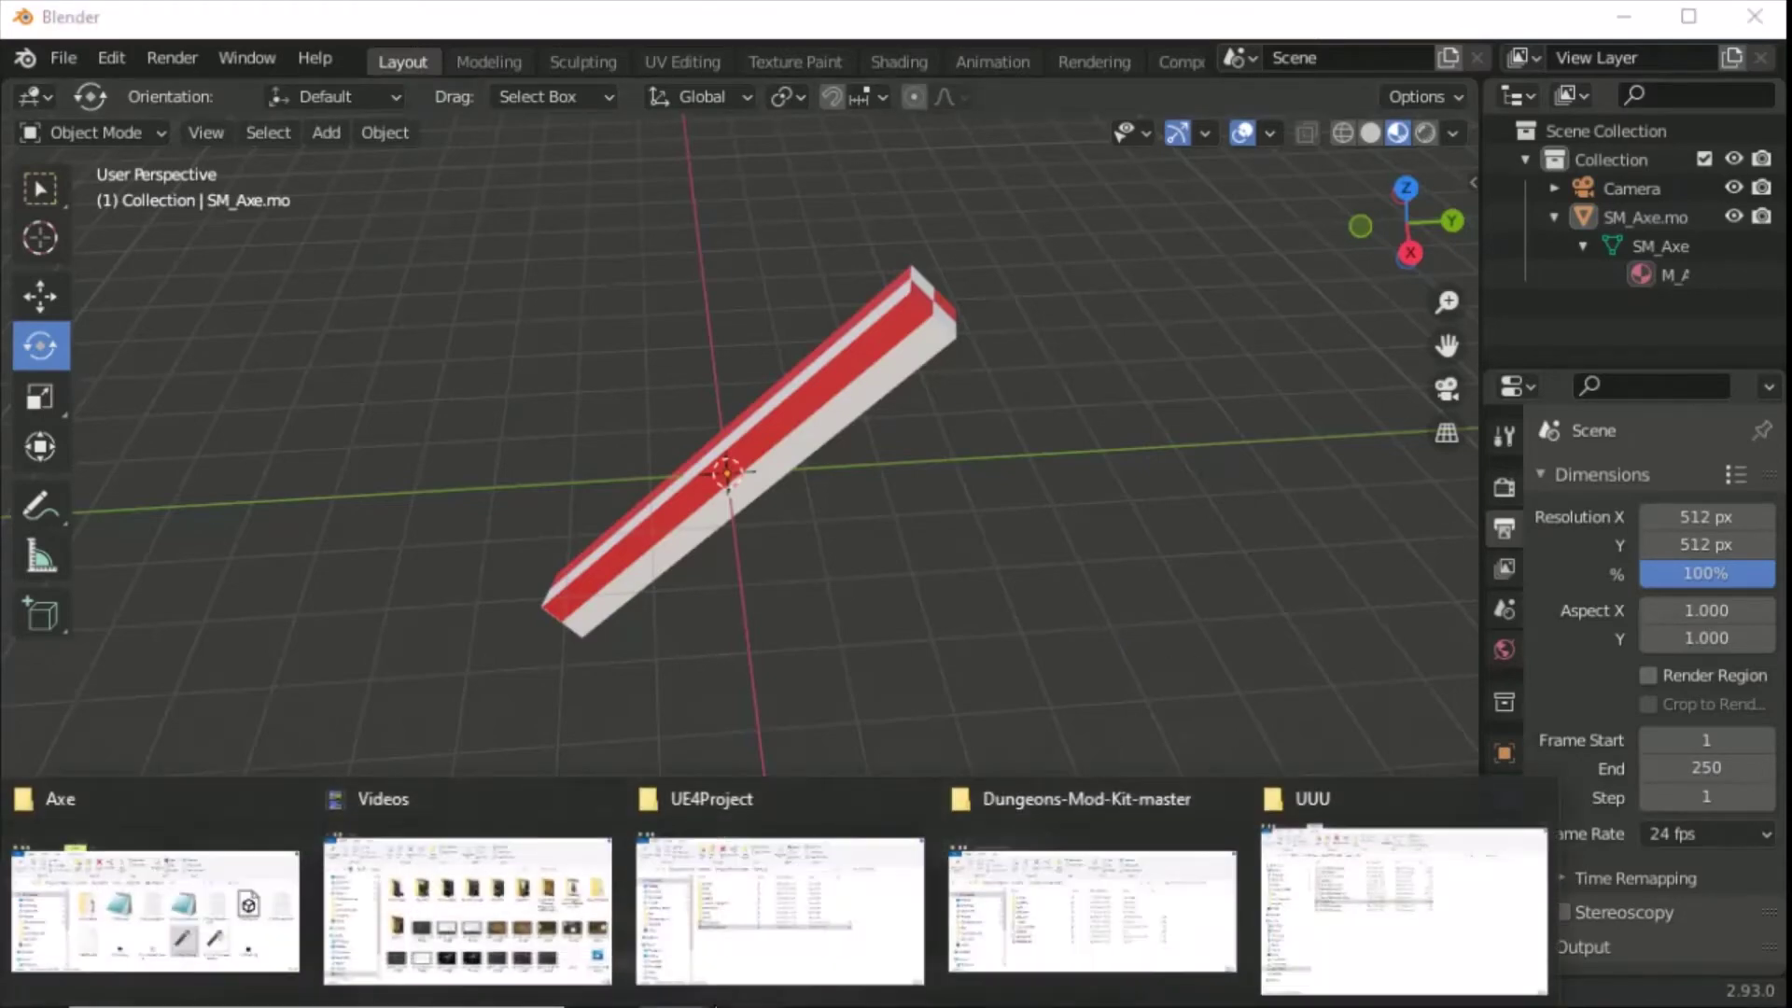
click(243, 929)
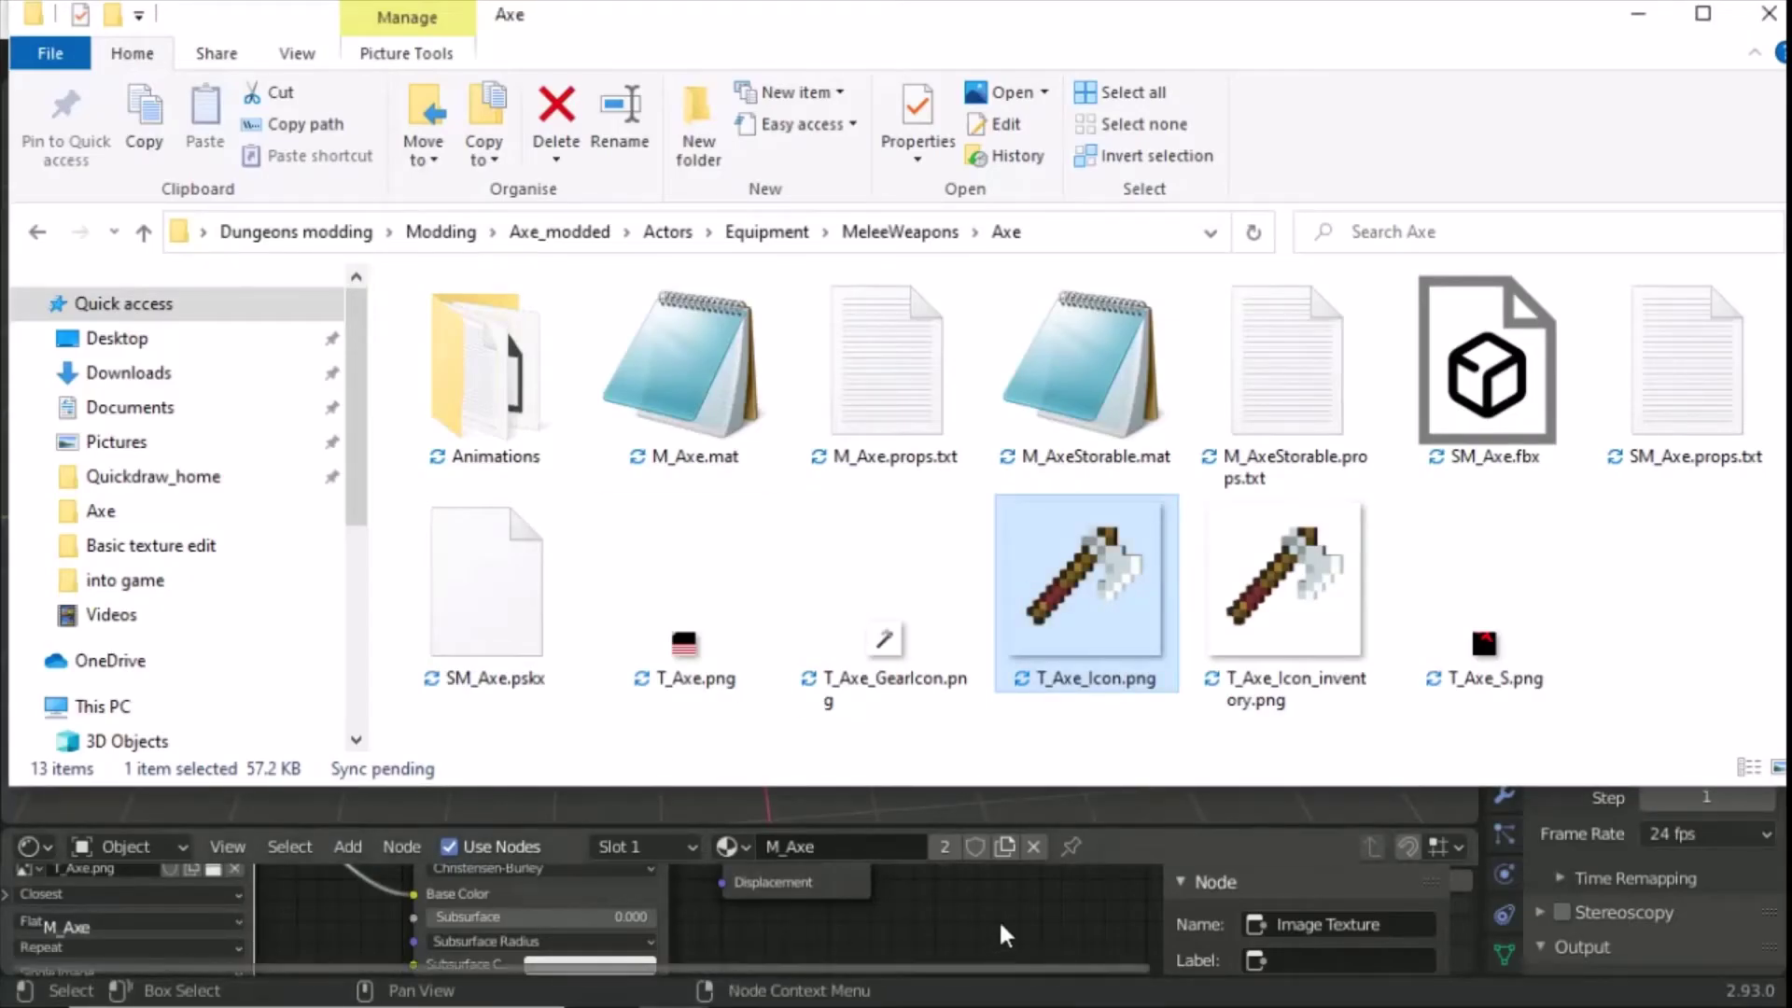
click(1137, 807)
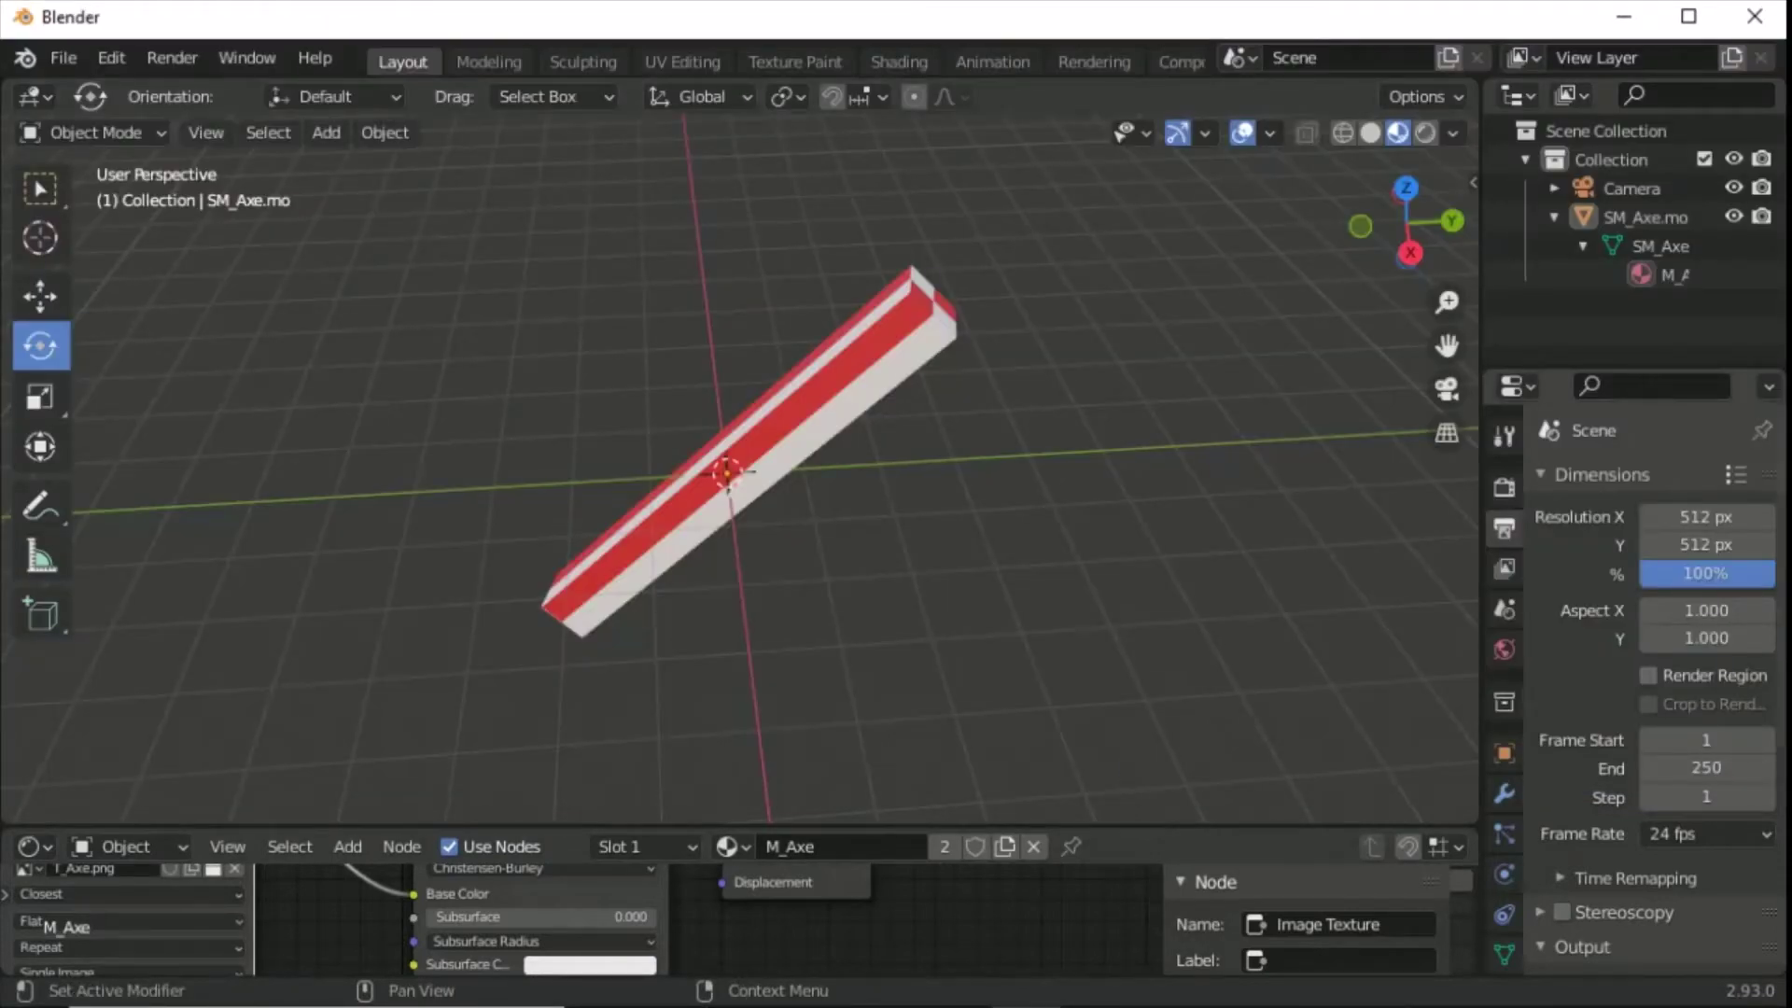
middle_drag(1177, 486, 1128, 514)
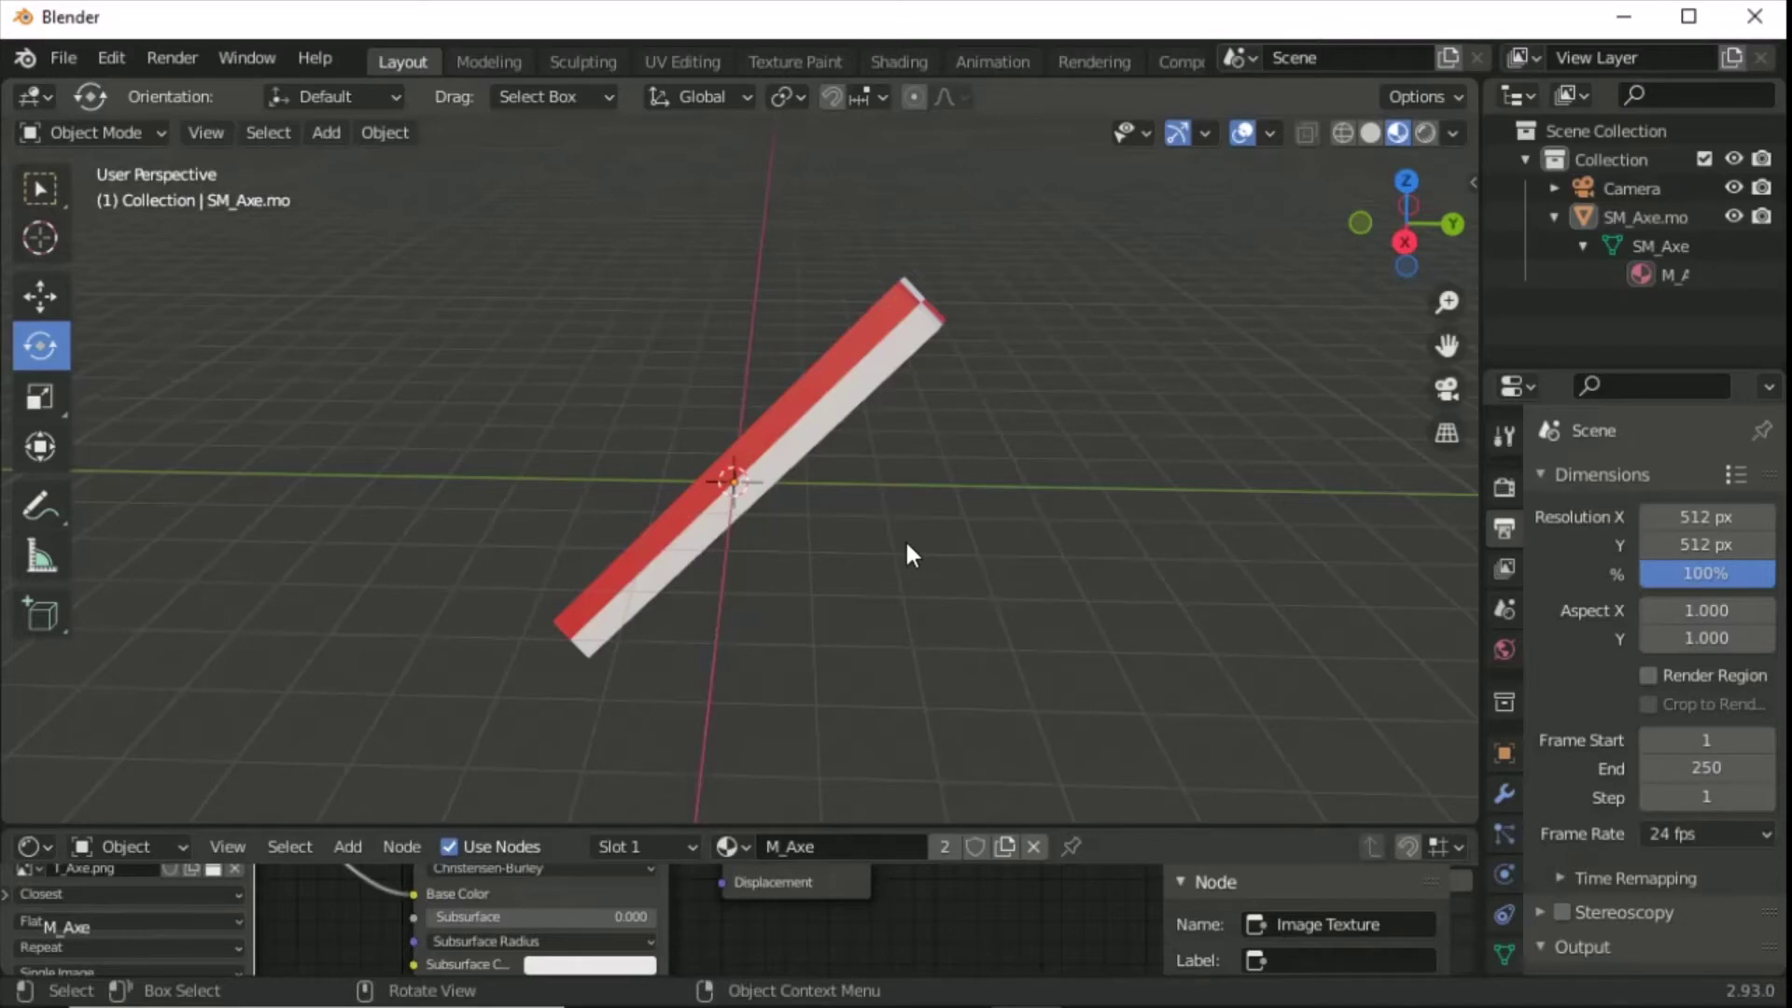
Align the camera to a closer view of the tilted axe so it fills more of the square frame, and leave the camera view.
key(KP_0)
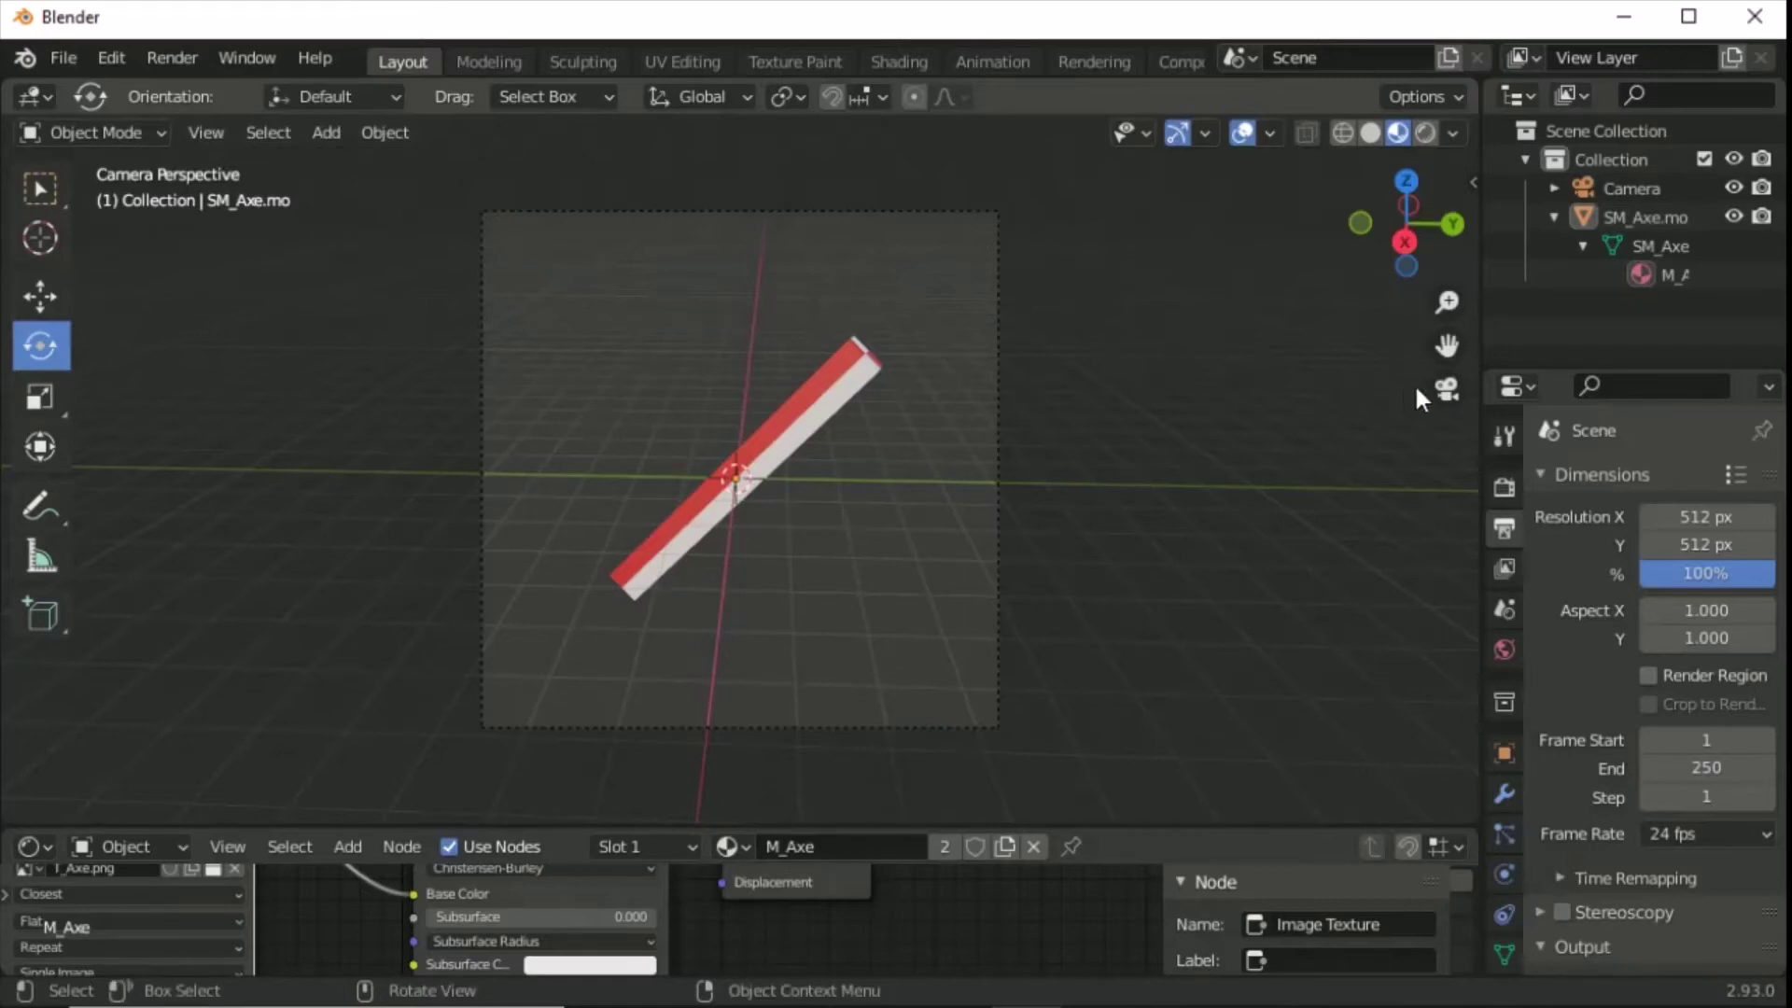
click(1457, 390)
scroll(903, 461, up, 3)
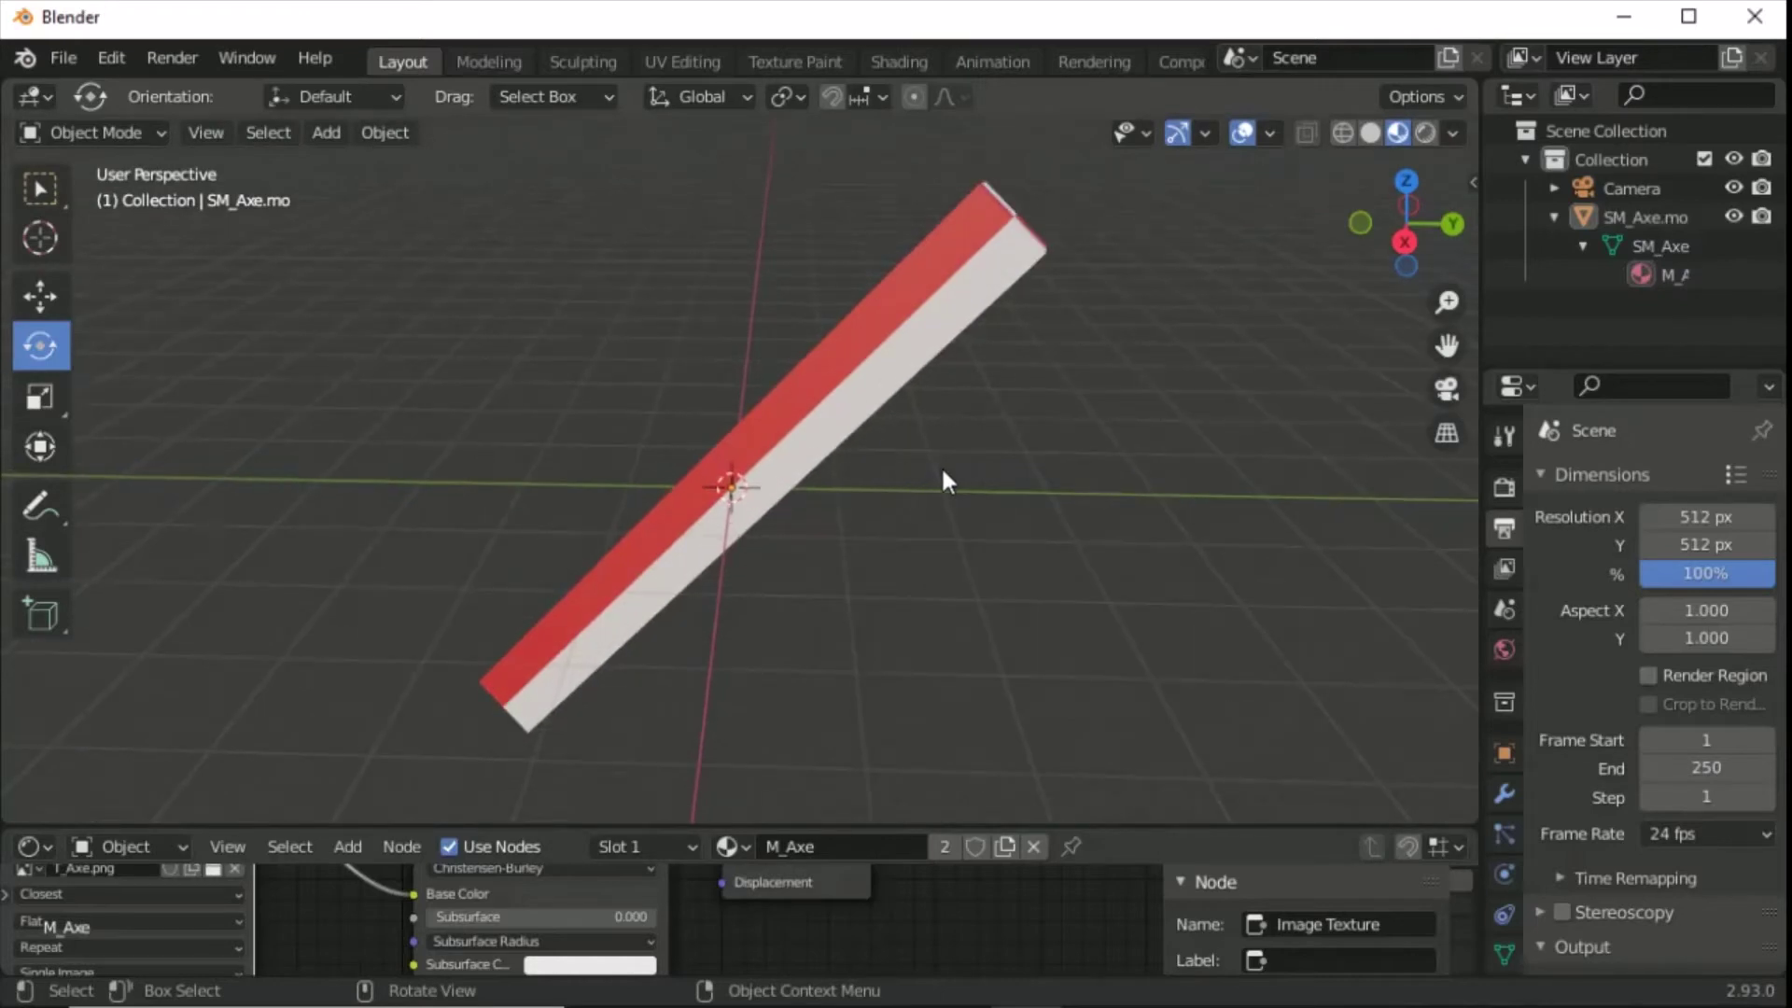
key(KP_0)
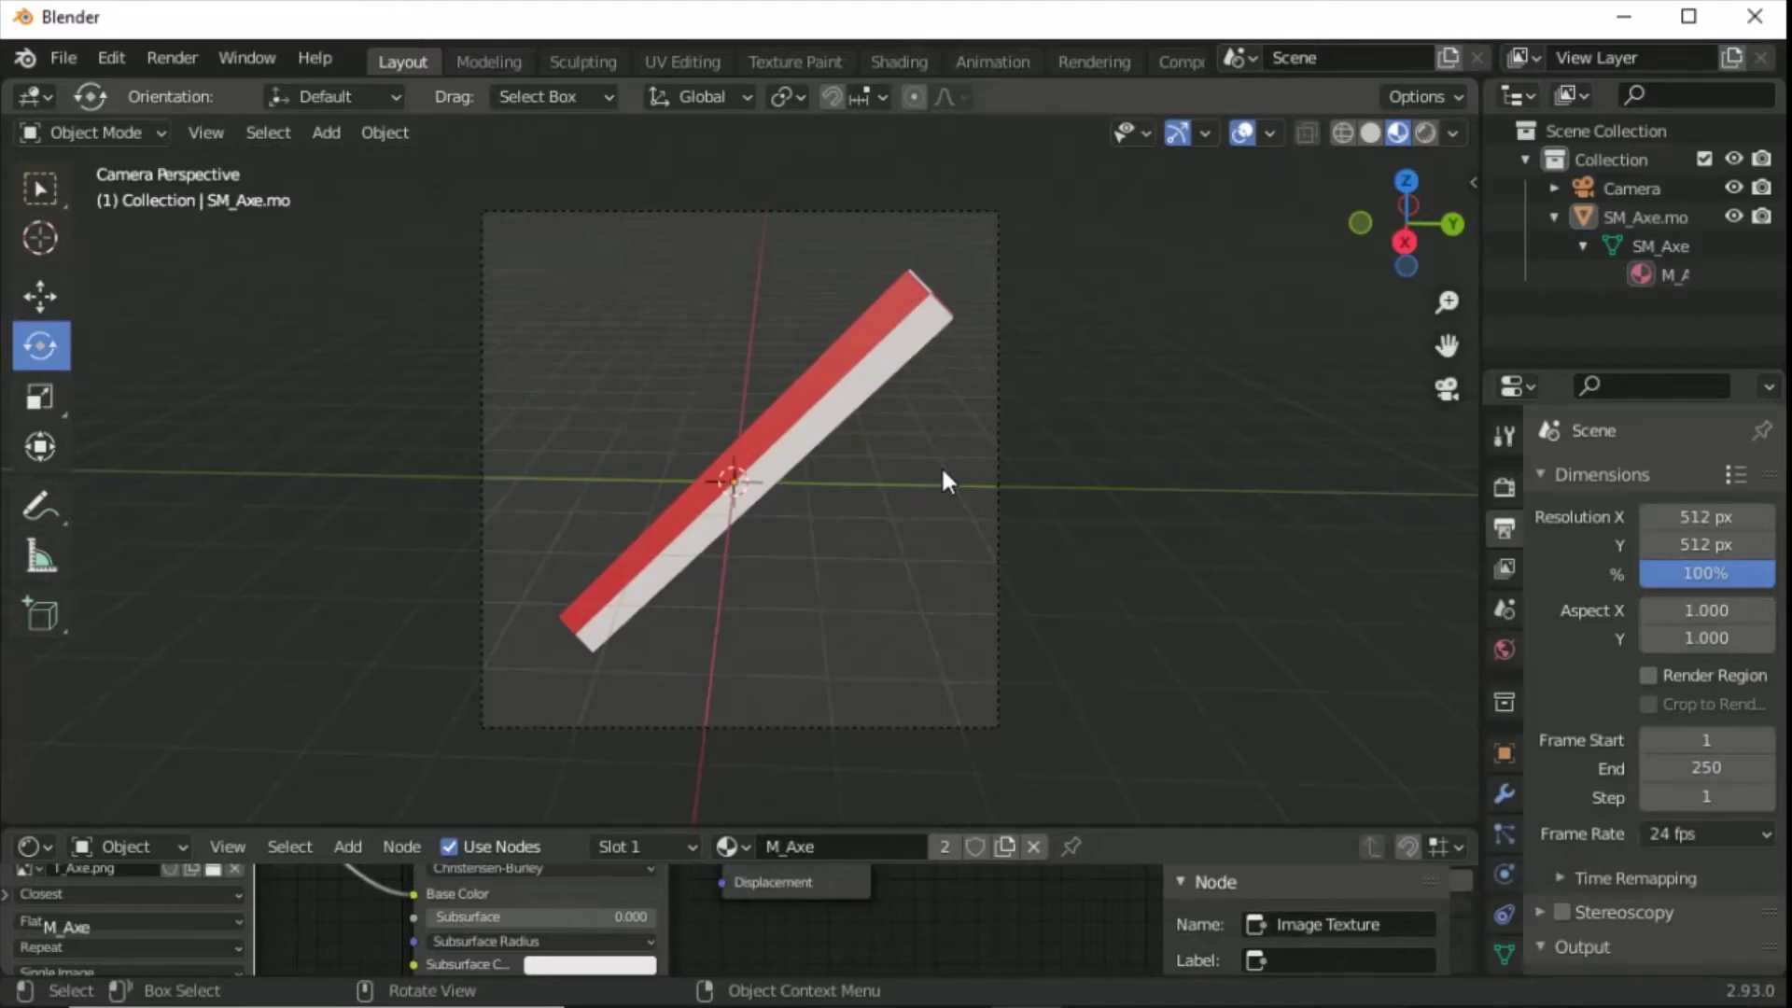
click(1446, 389)
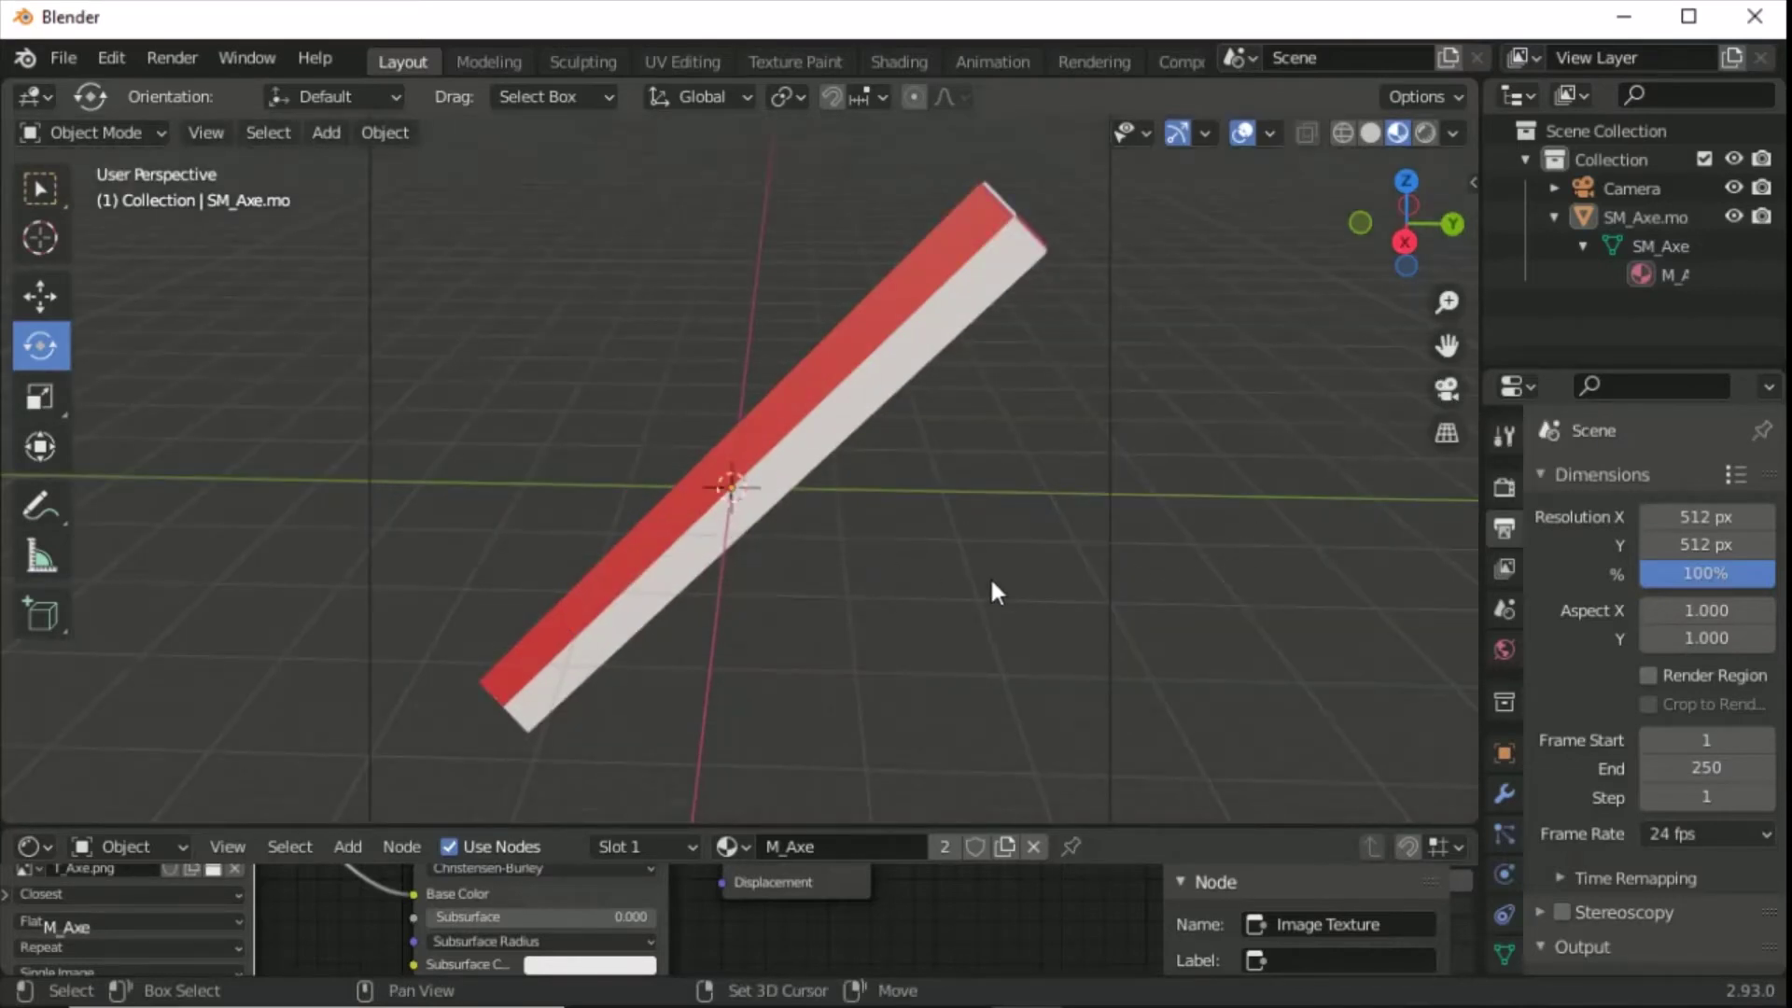
Adjust the framing and realign the camera until the whole diagonal axe sits centred within the square frame.
middle_drag(899, 619, 1113, 602)
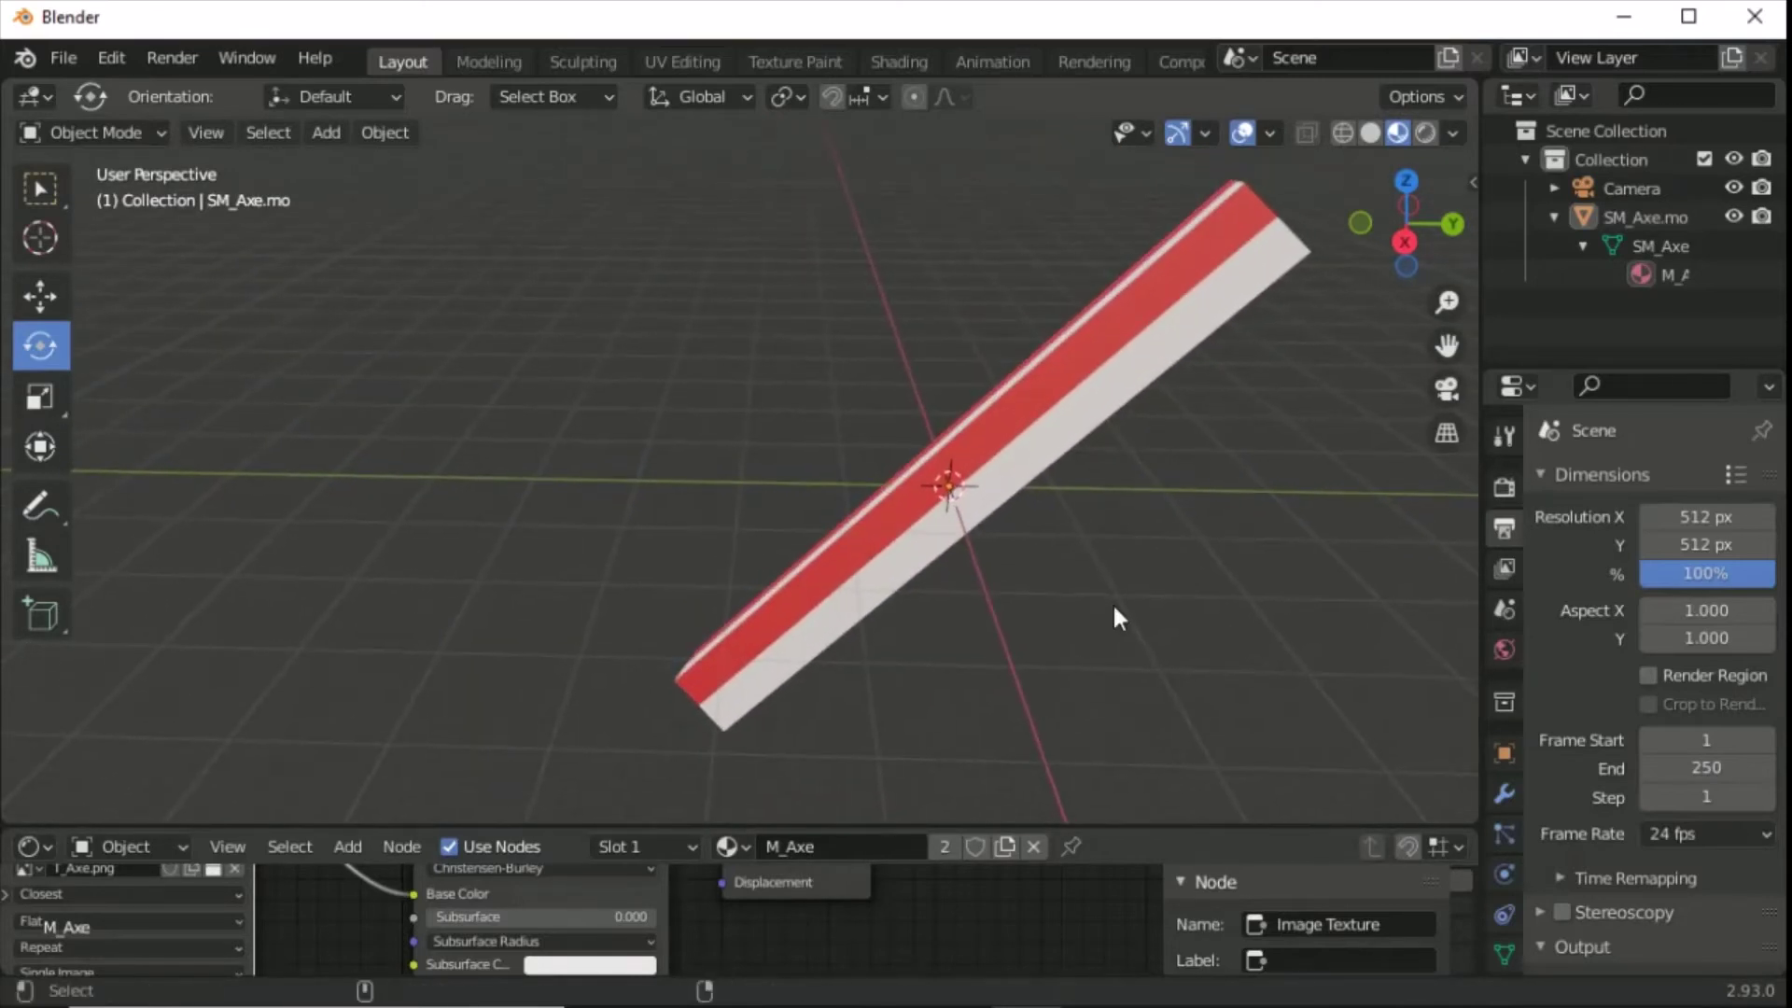
key(KP_0)
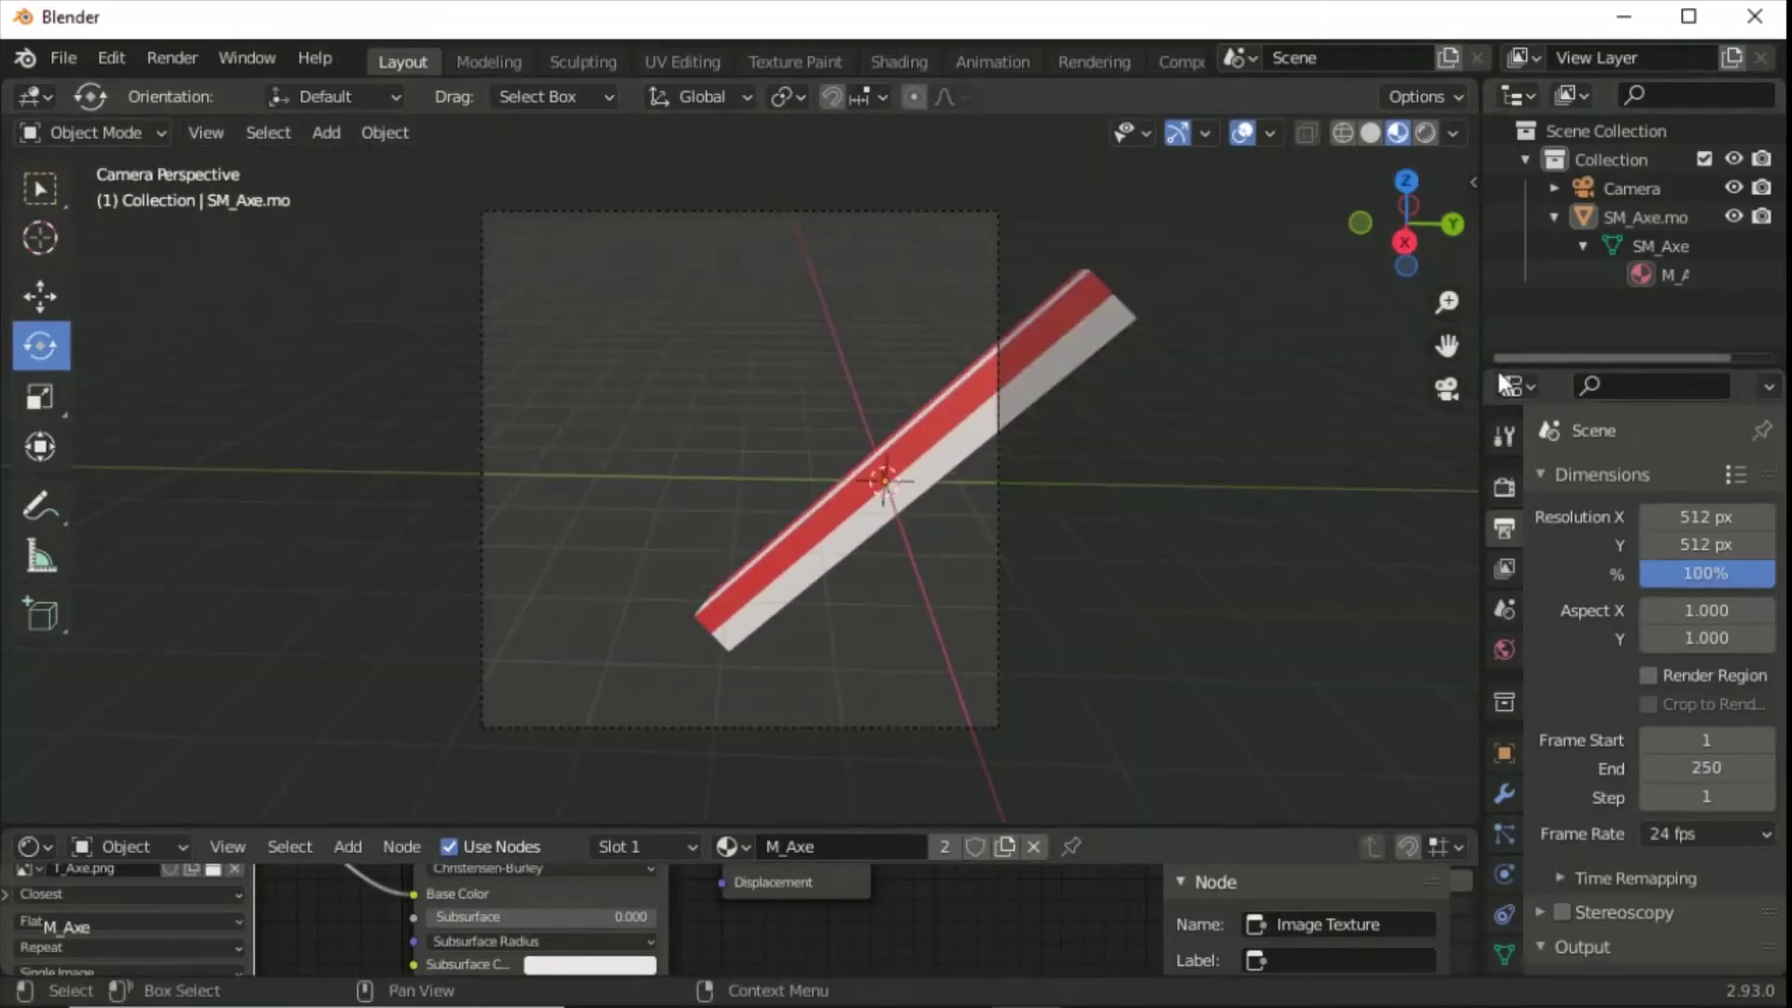
click(1446, 390)
middle_drag(1173, 505, 949, 462)
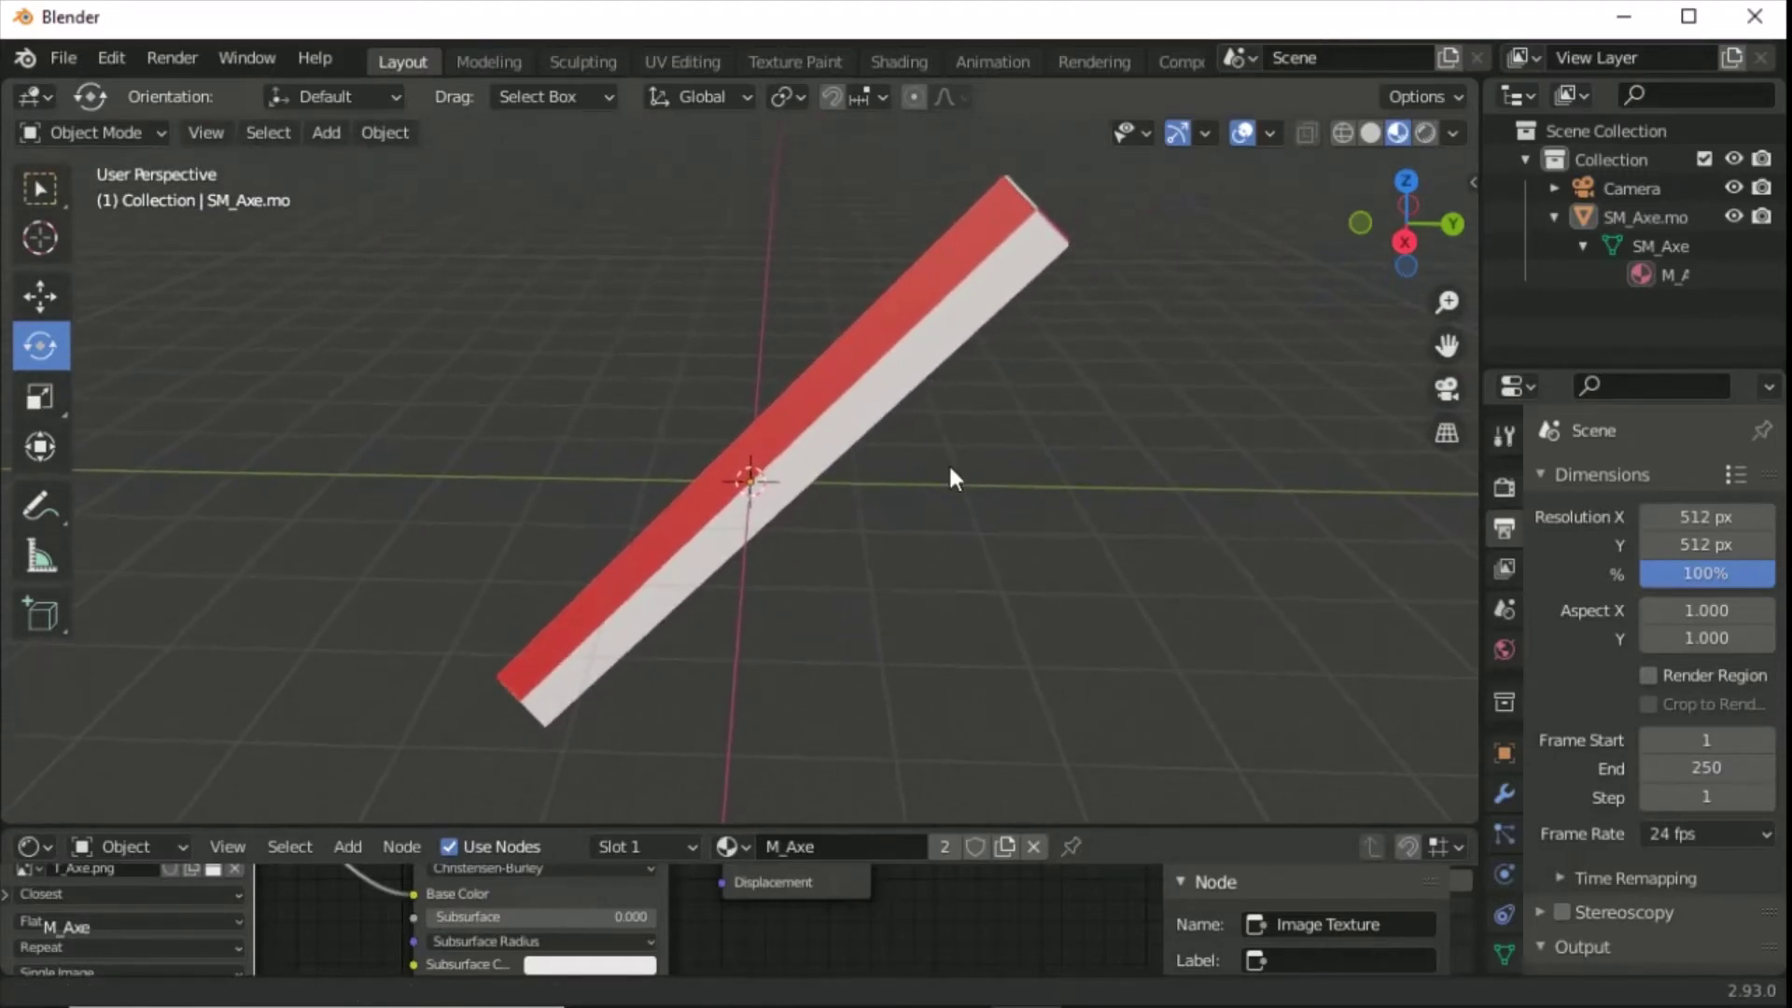
key(KP_0)
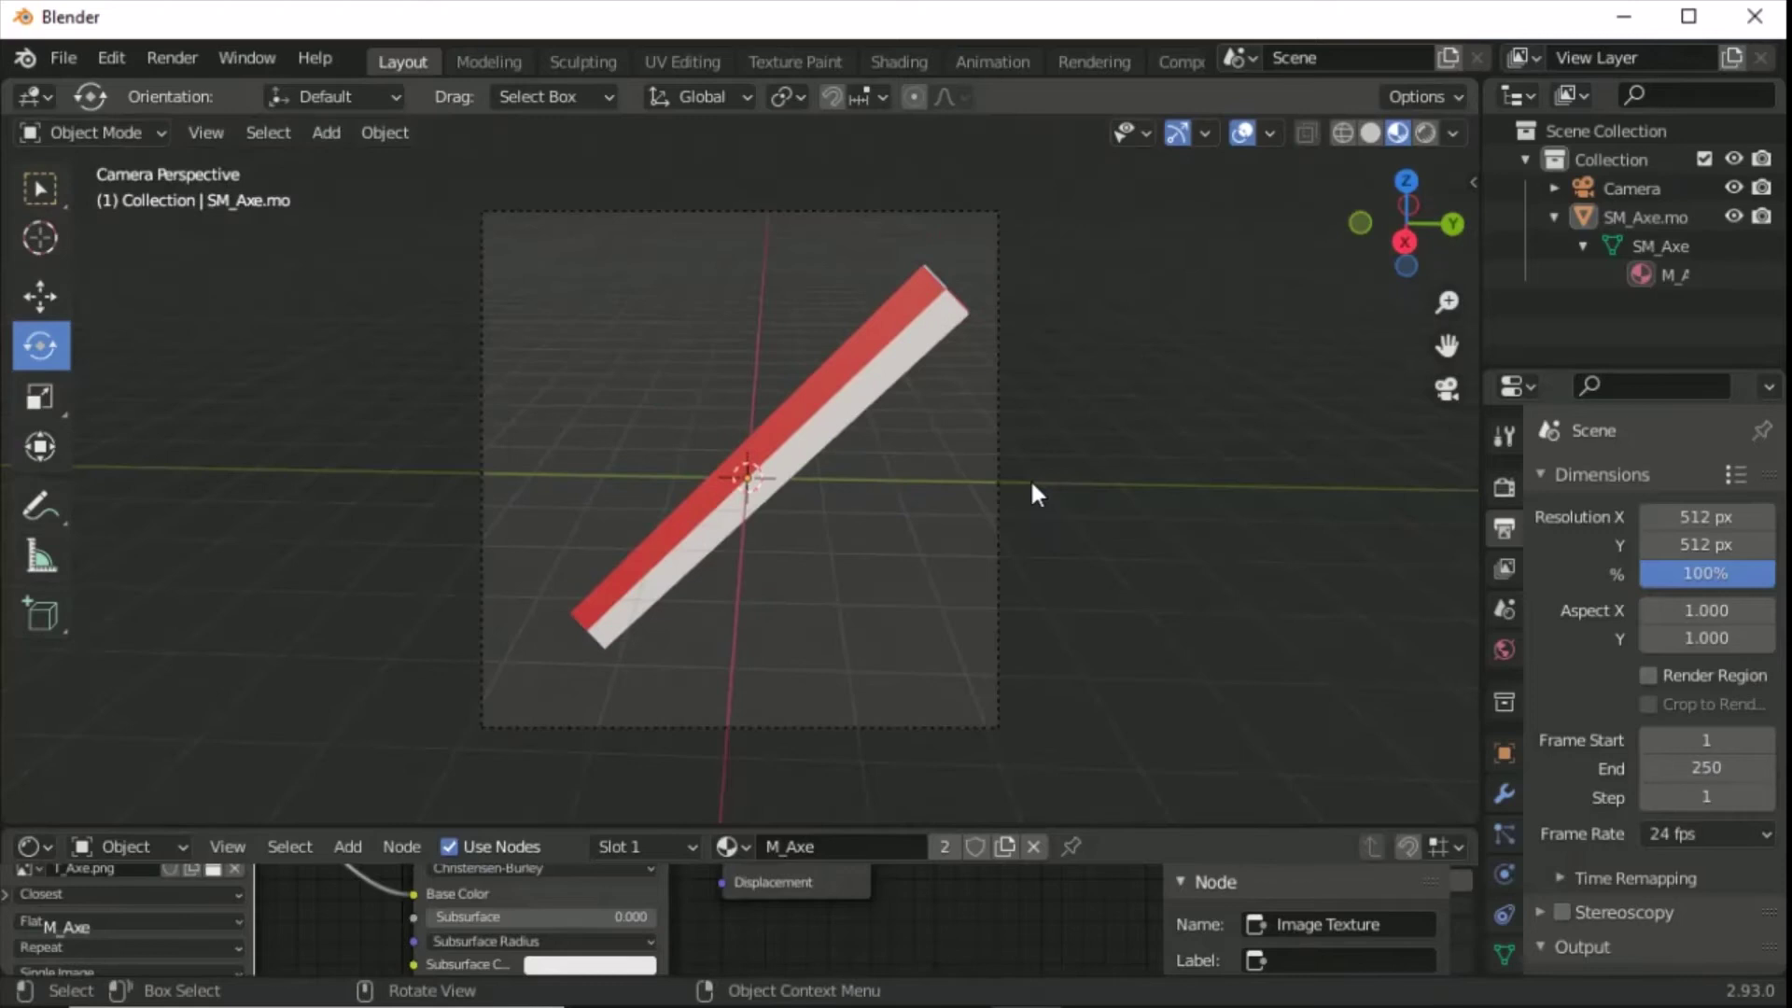
click(1445, 390)
mouse_move(1331, 467)
middle_down()
mouse_move(1292, 480)
mouse_move(1315, 478)
middle_up()
key(KP_0)
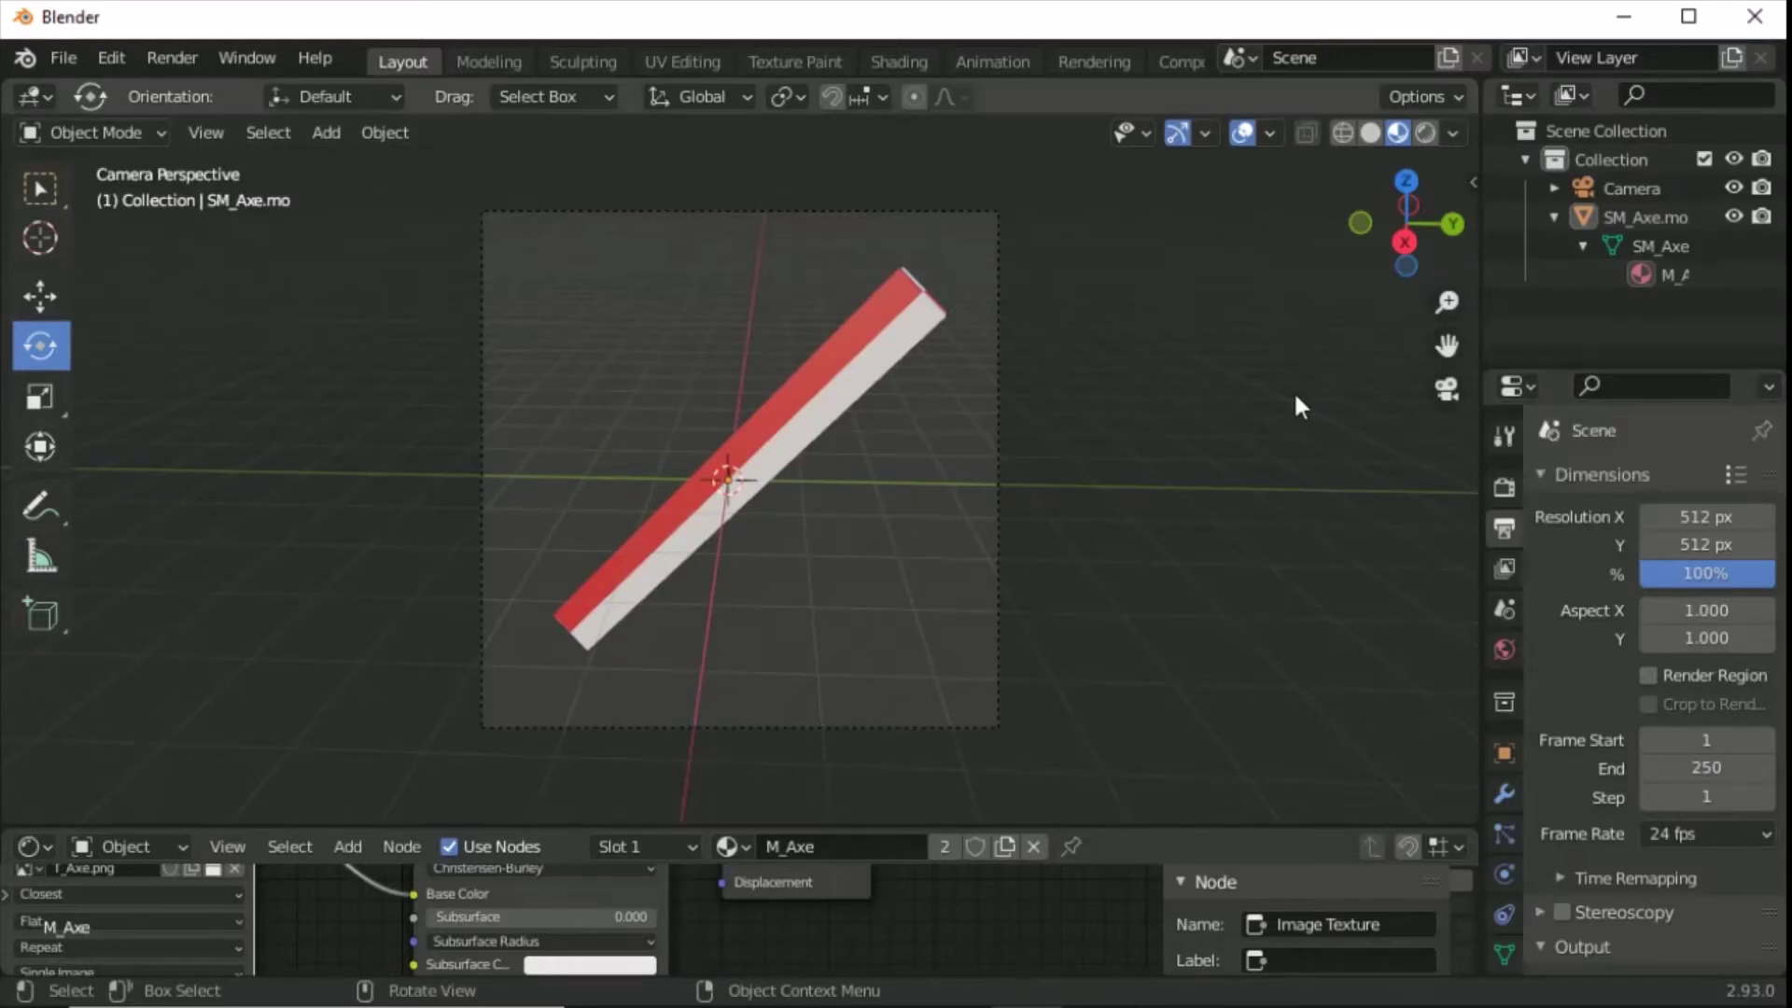
Render the framed axe to check its lighting, close the result, and locate the camera object in the scene.
key(F12)
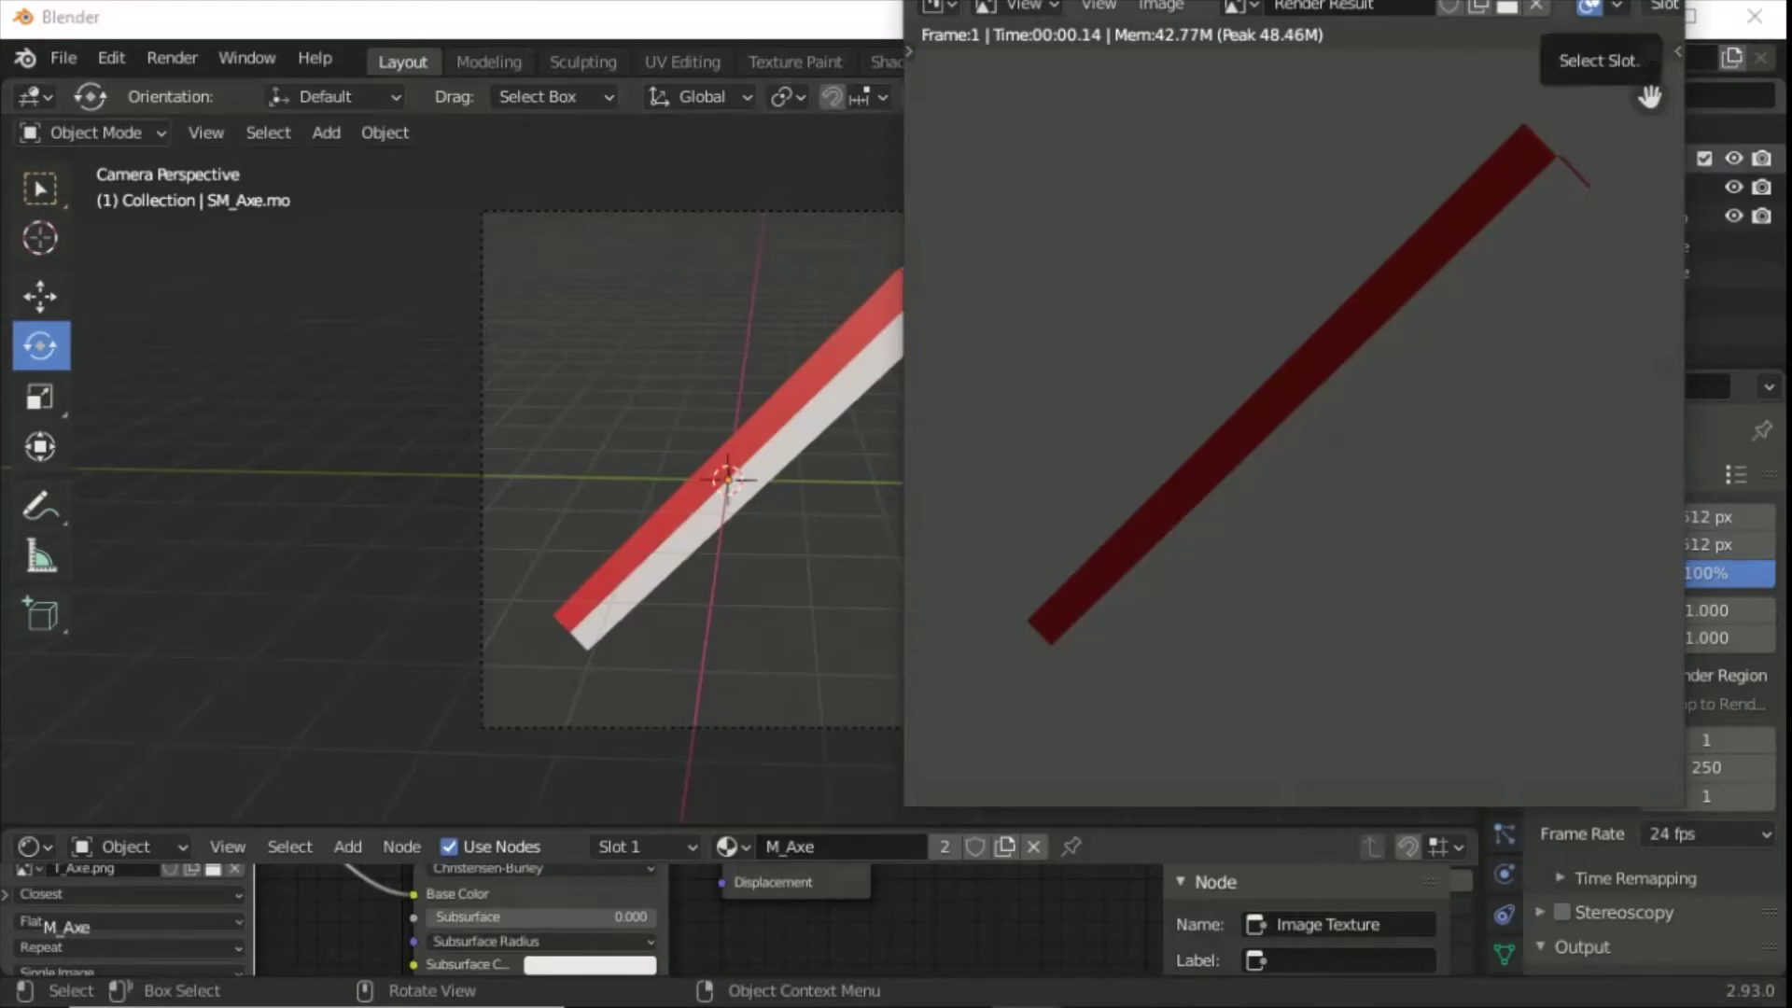
key(Escape)
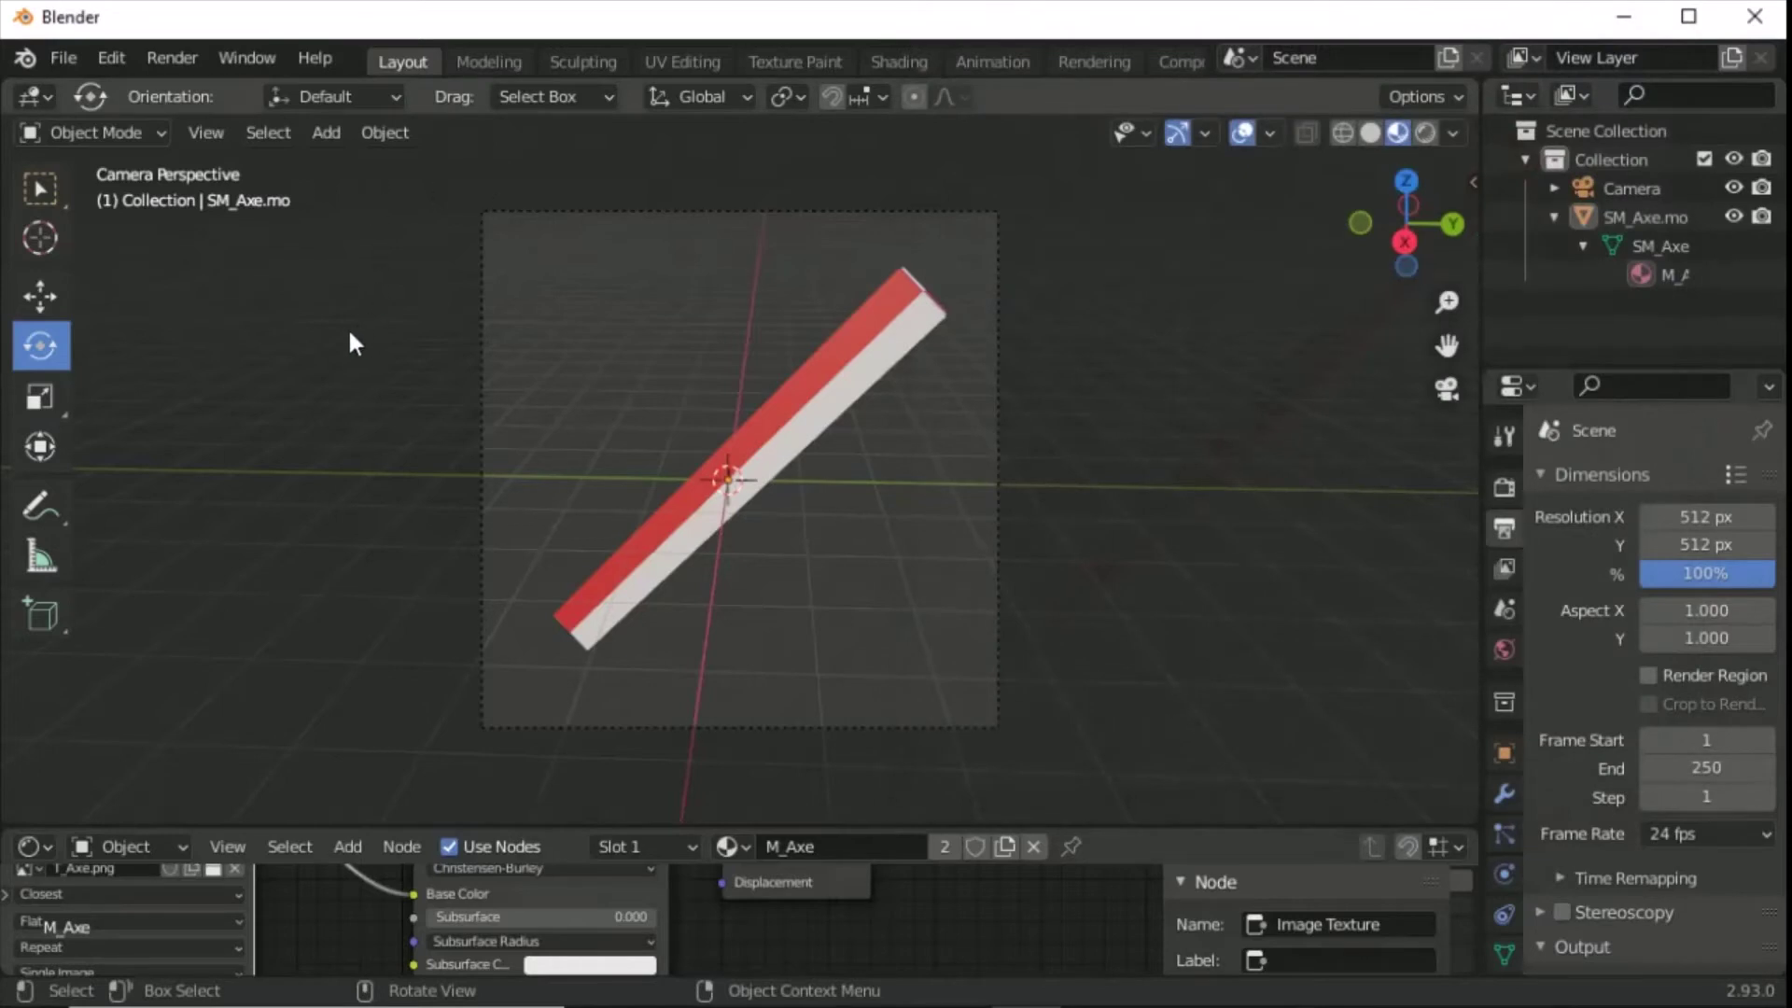
click(1447, 388)
scroll(1018, 402, down, 3)
middle_drag(1040, 379, 322, 512)
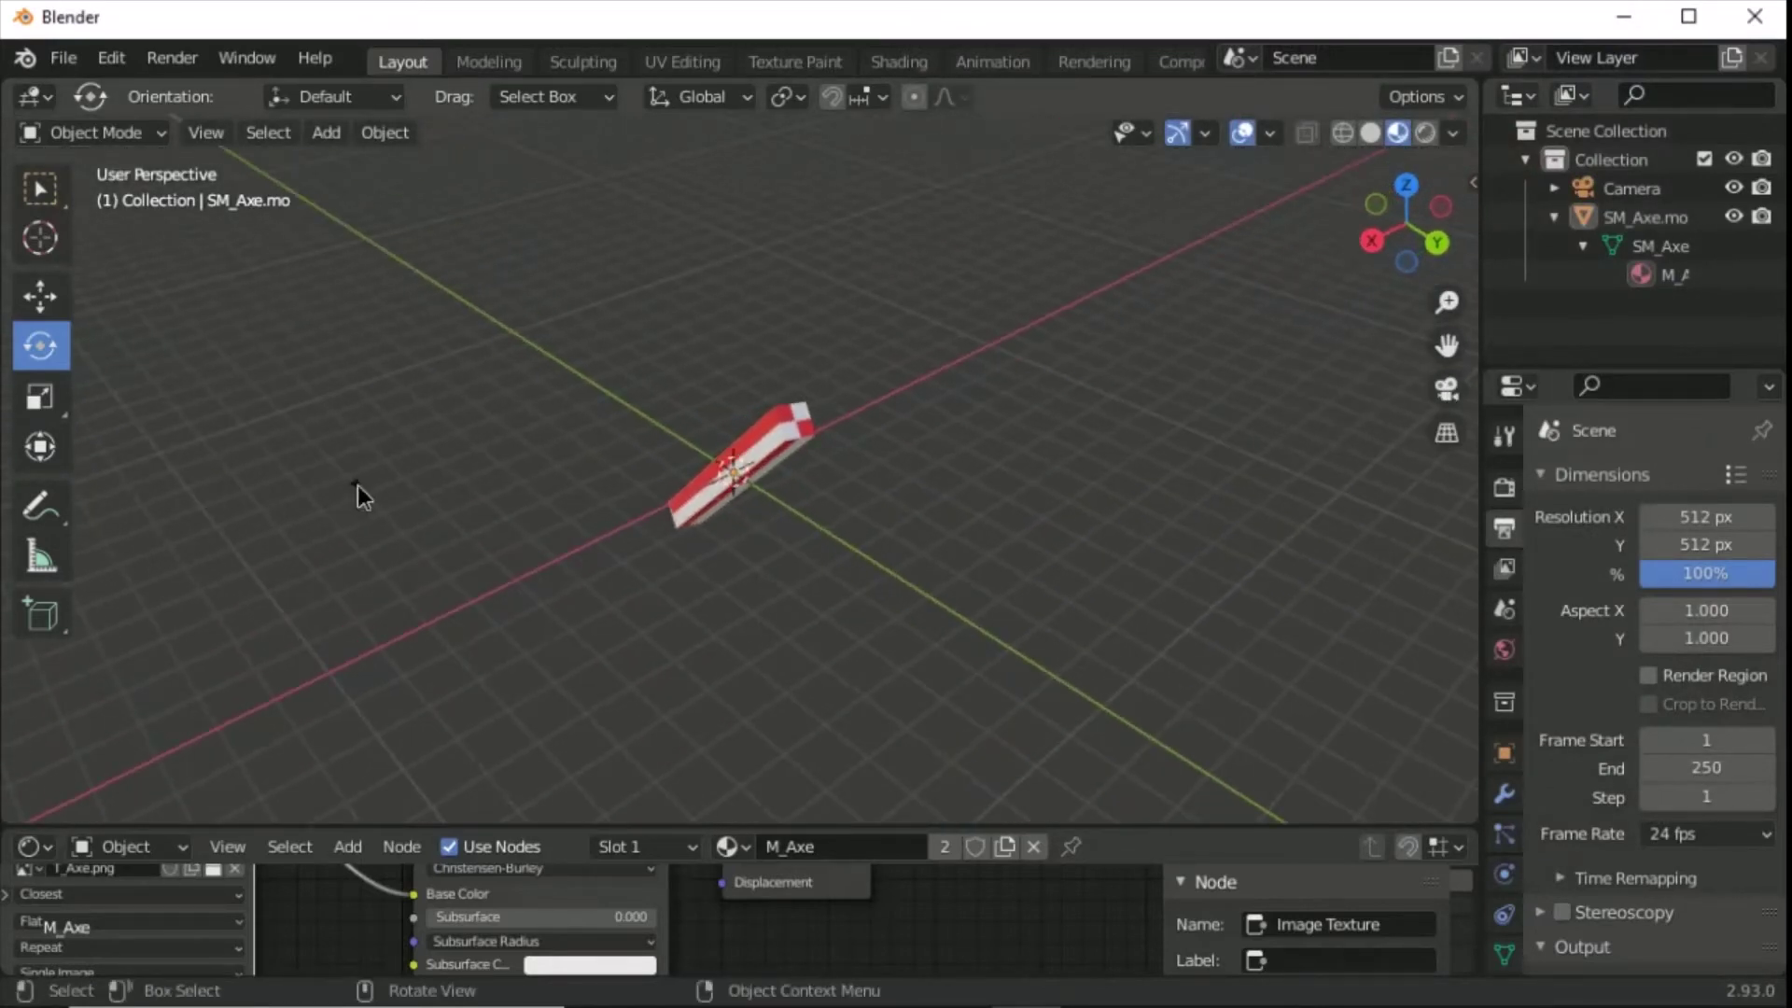
click(355, 485)
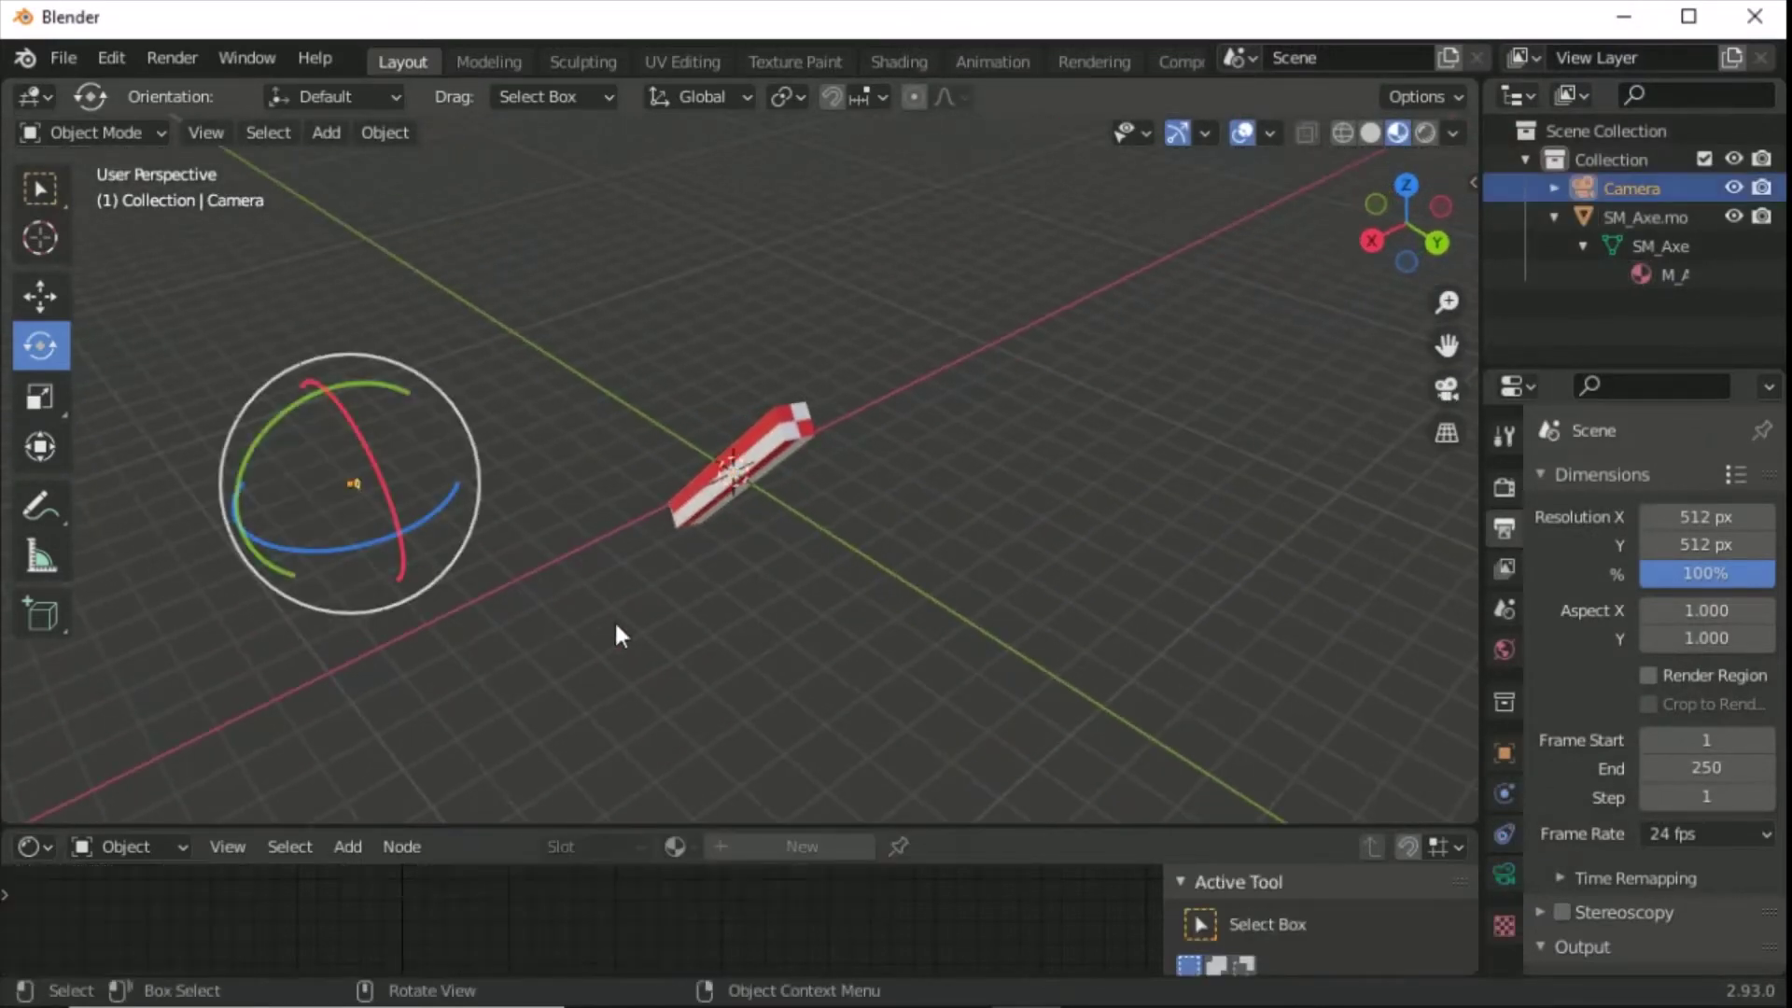
Add a Sun light, raise it above the axe and move it along X to above the camera, and test it in a render.
click(320, 133)
mouse_move(458, 520)
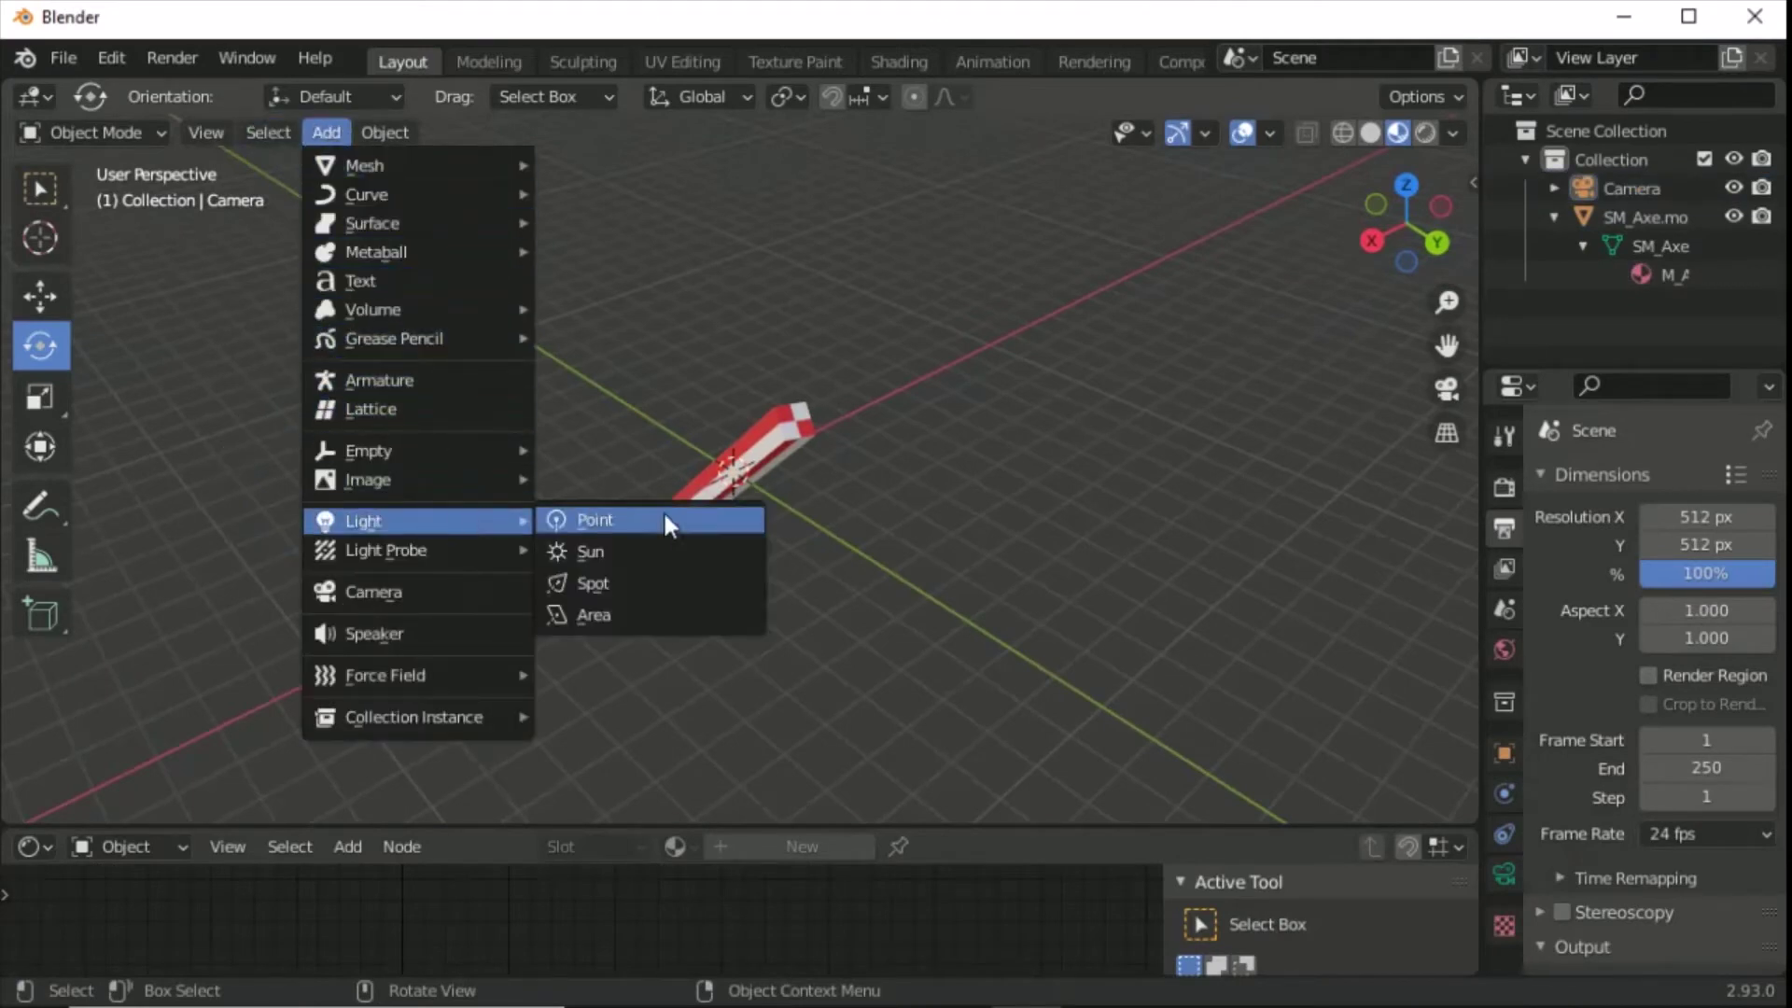
click(678, 551)
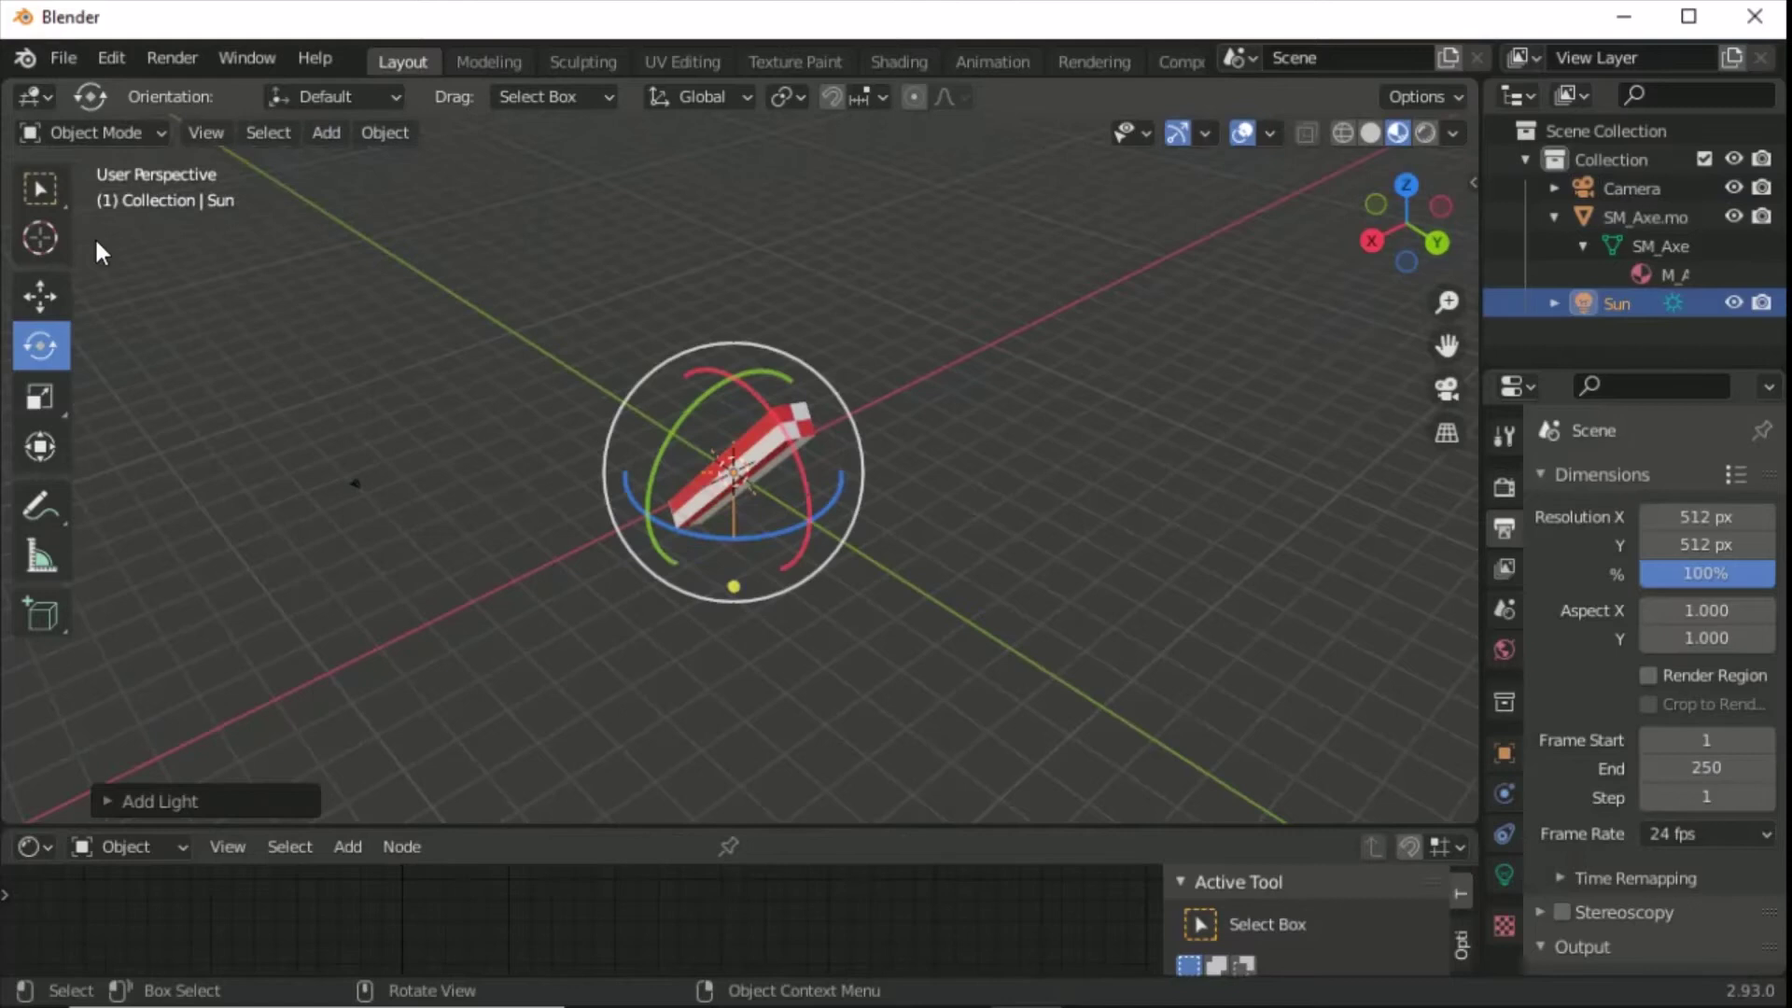
click(43, 298)
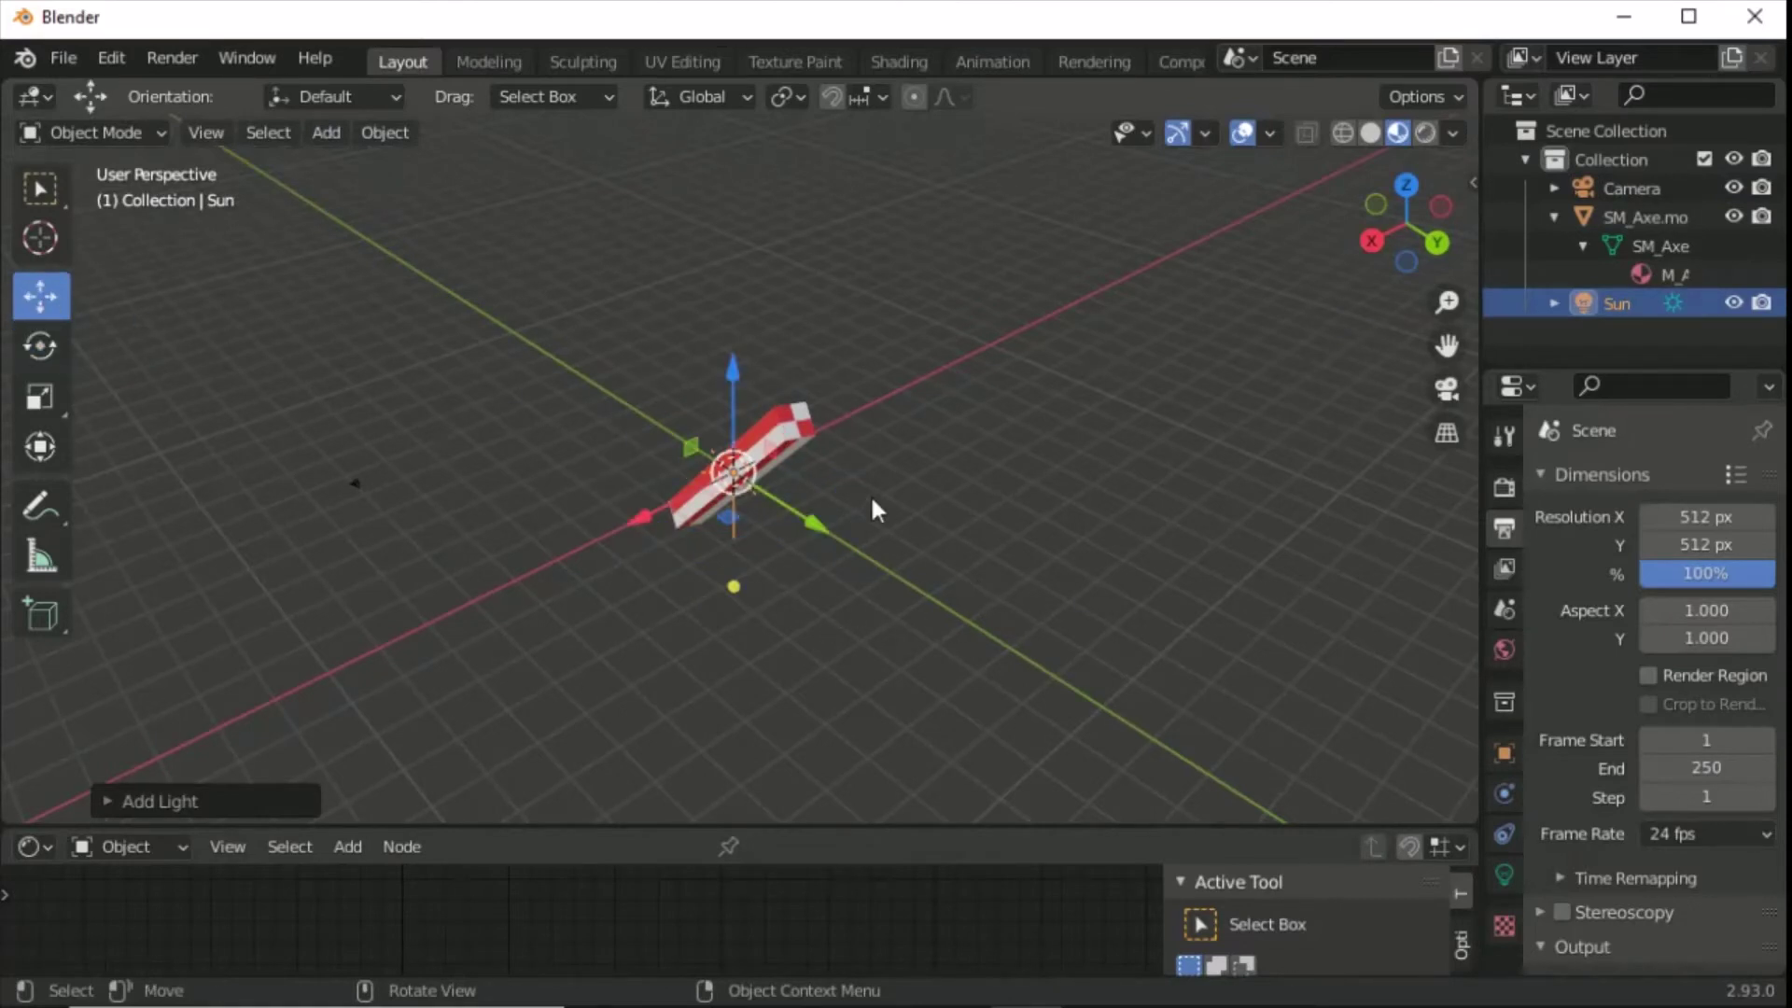
drag(743, 424, 742, 170)
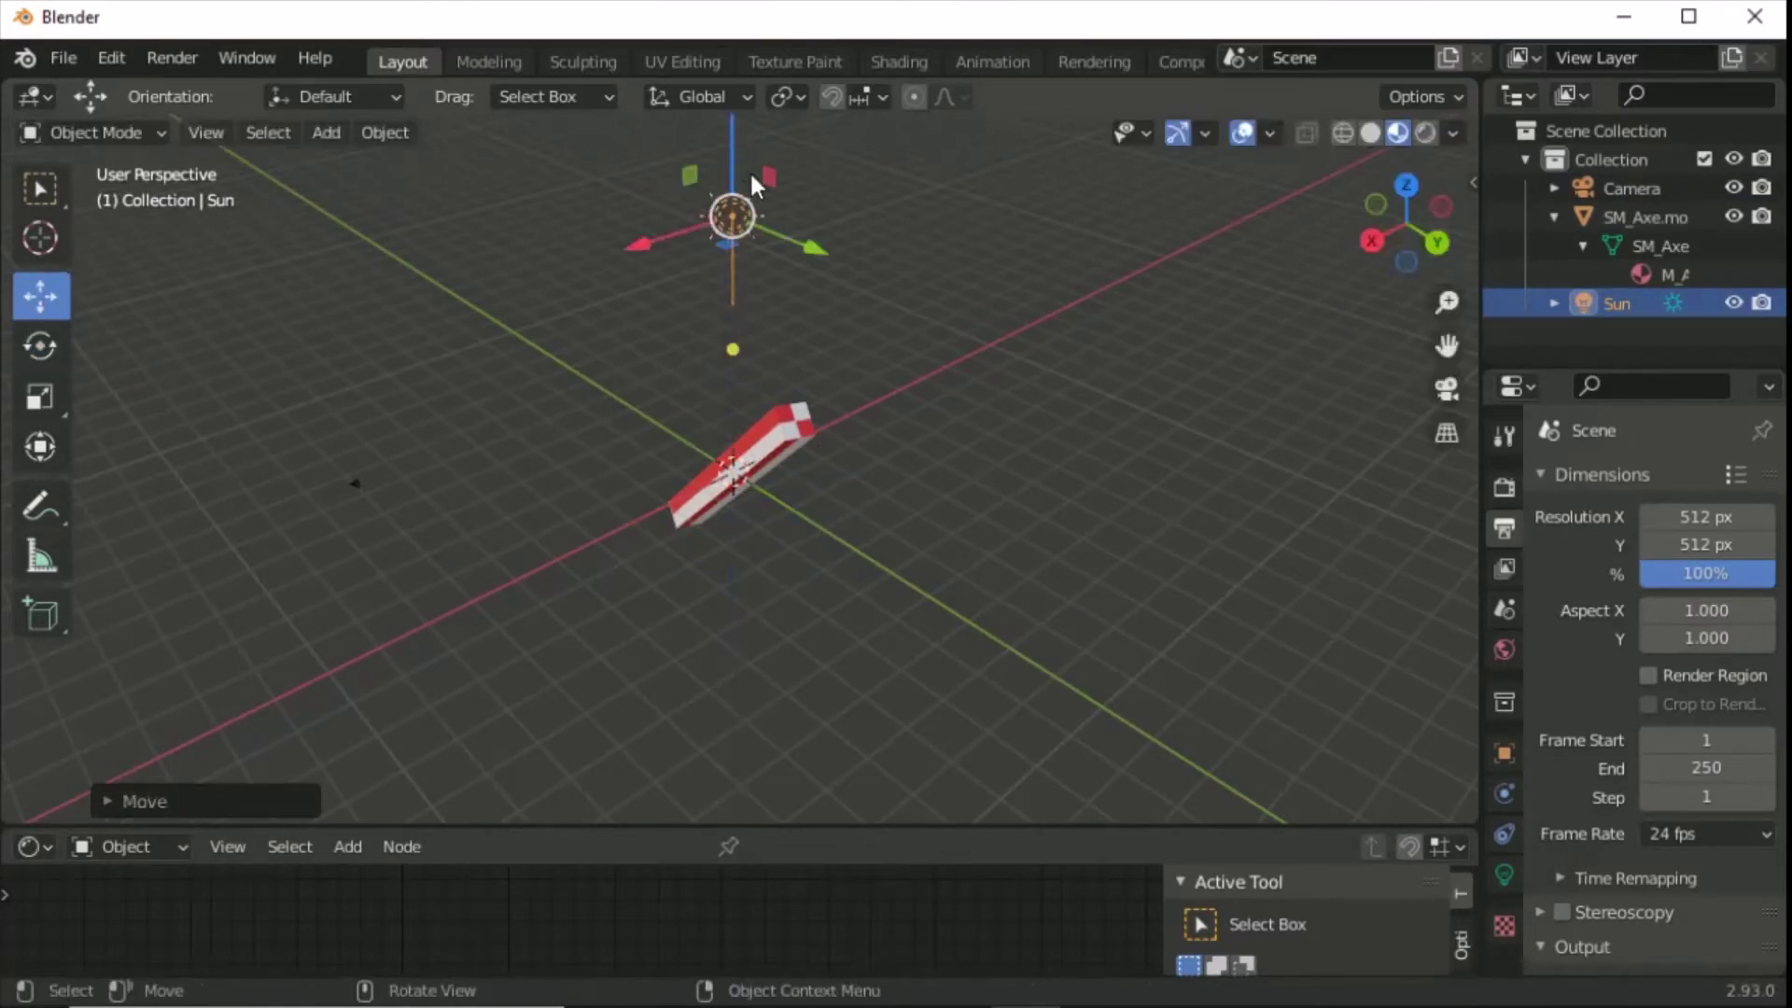
drag(674, 257, 252, 369)
click(555, 486)
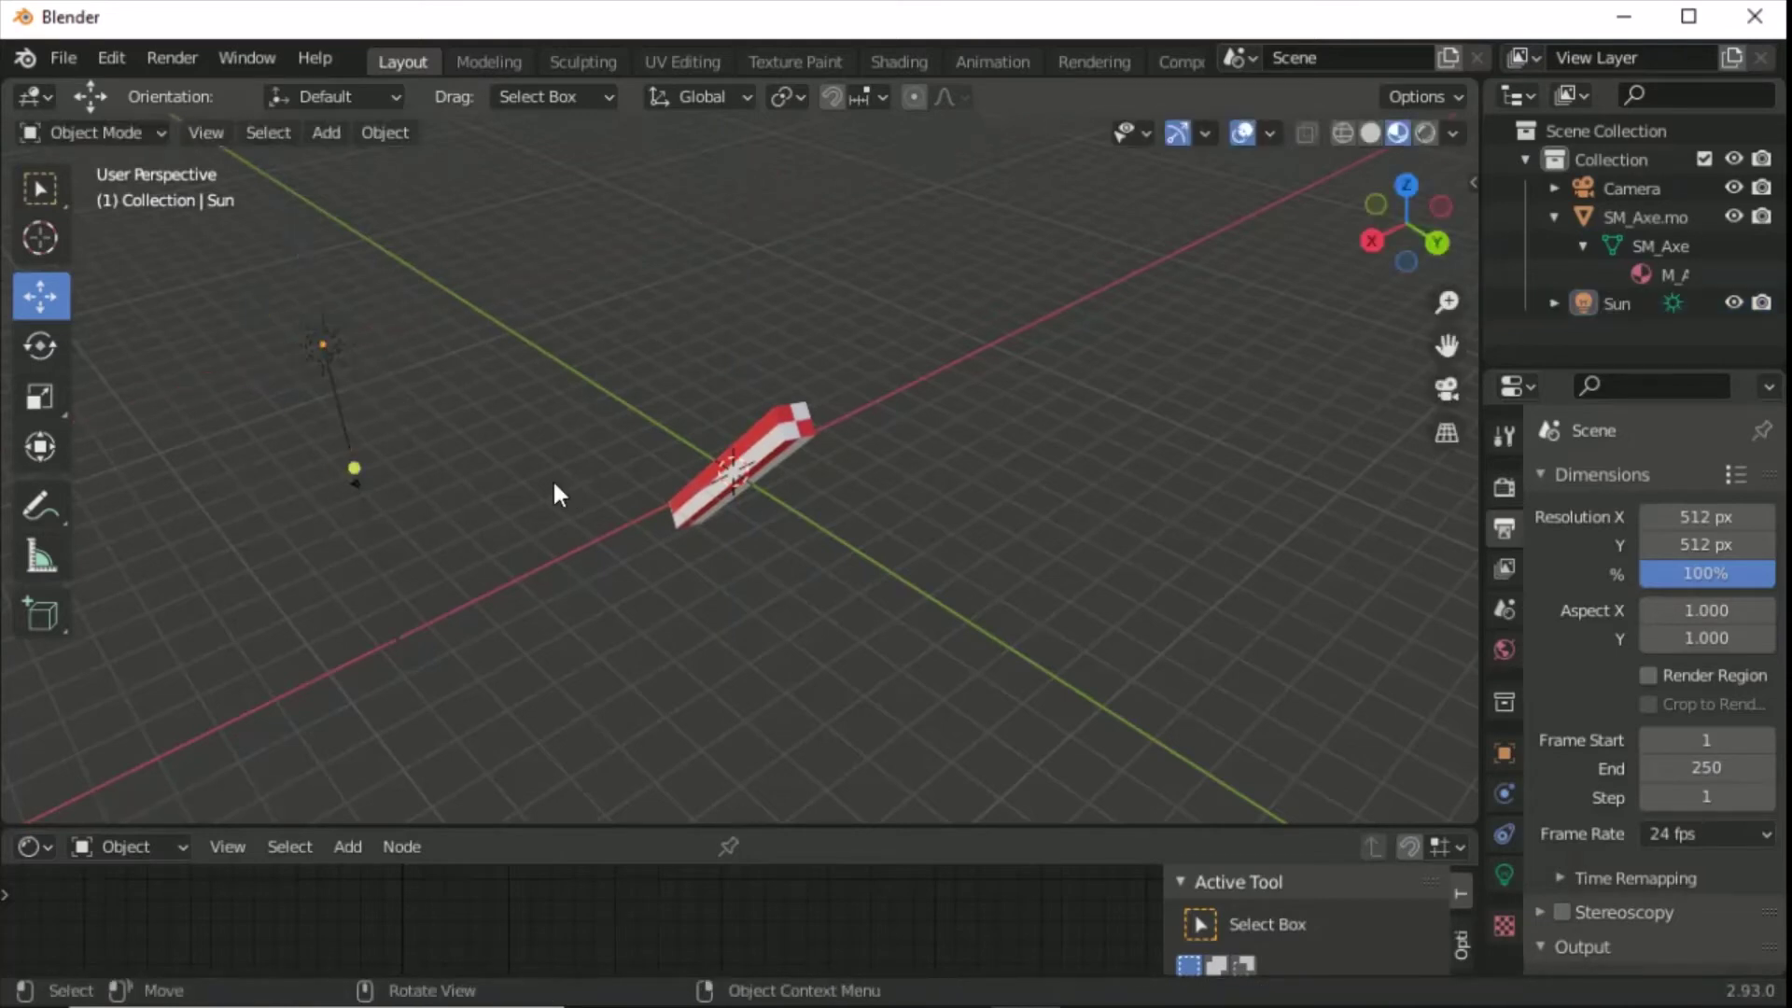
key(F12)
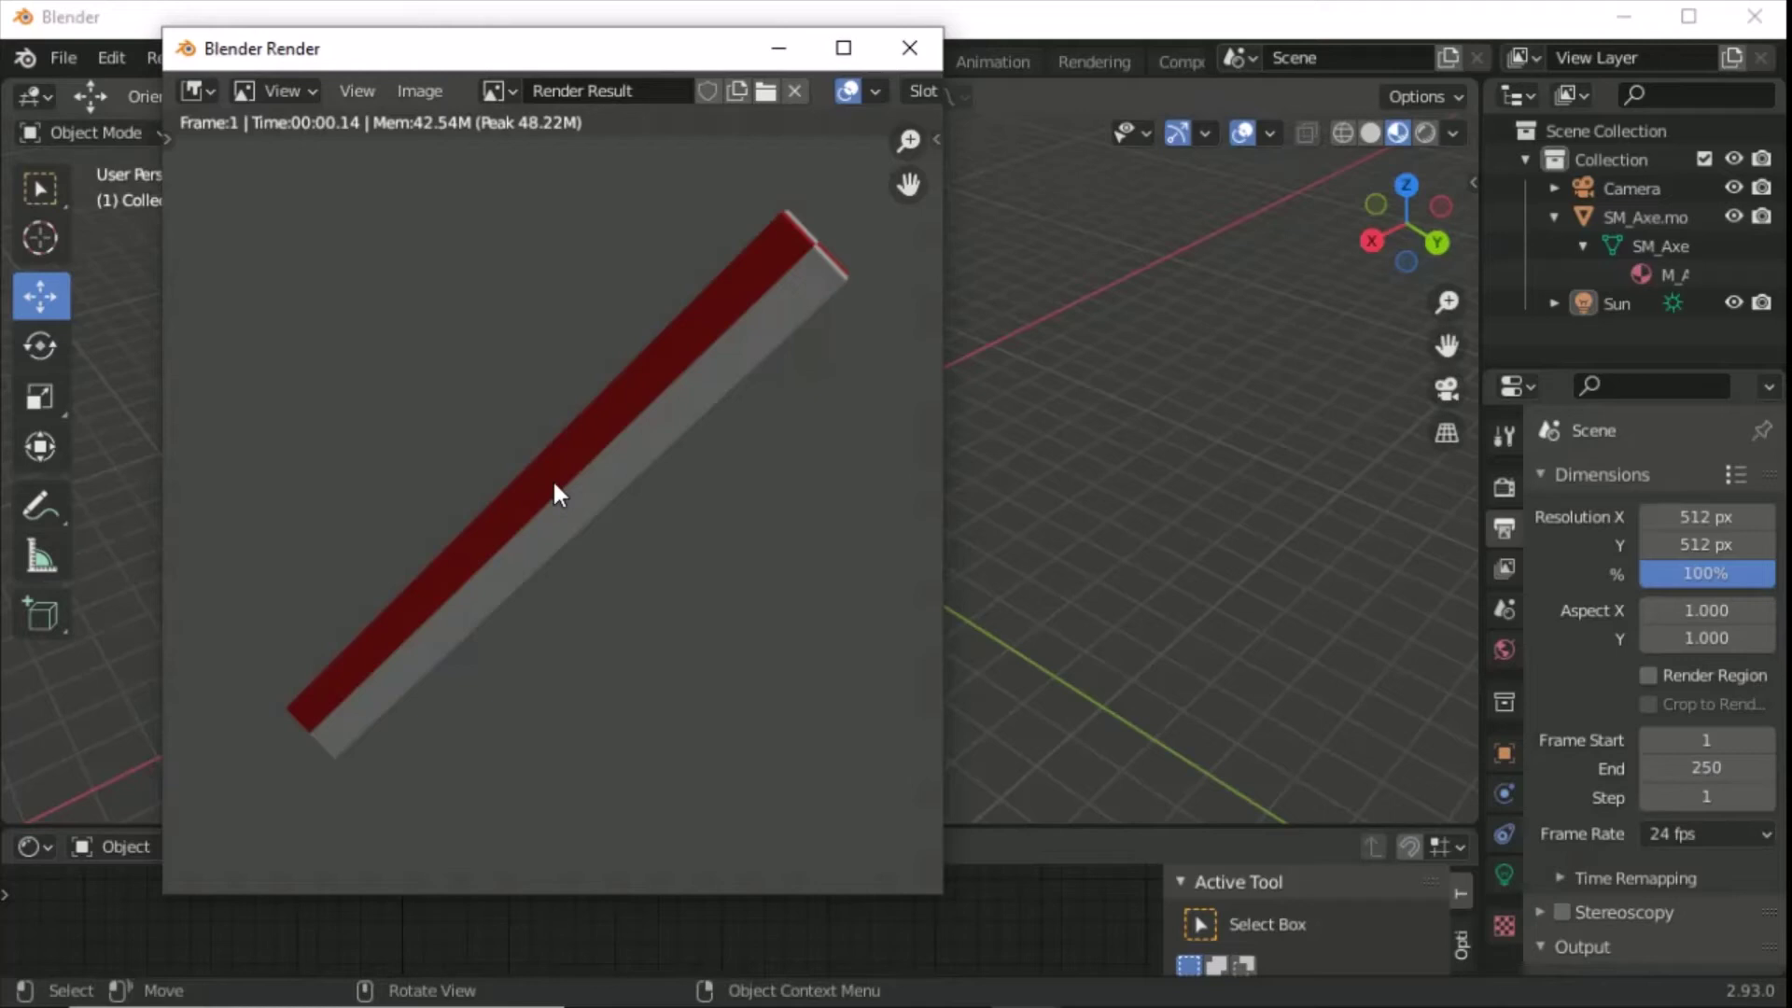
click(912, 51)
Move the Sun light back along X toward the axe, adjust its height, and render the result to compare the lighting.
click(321, 344)
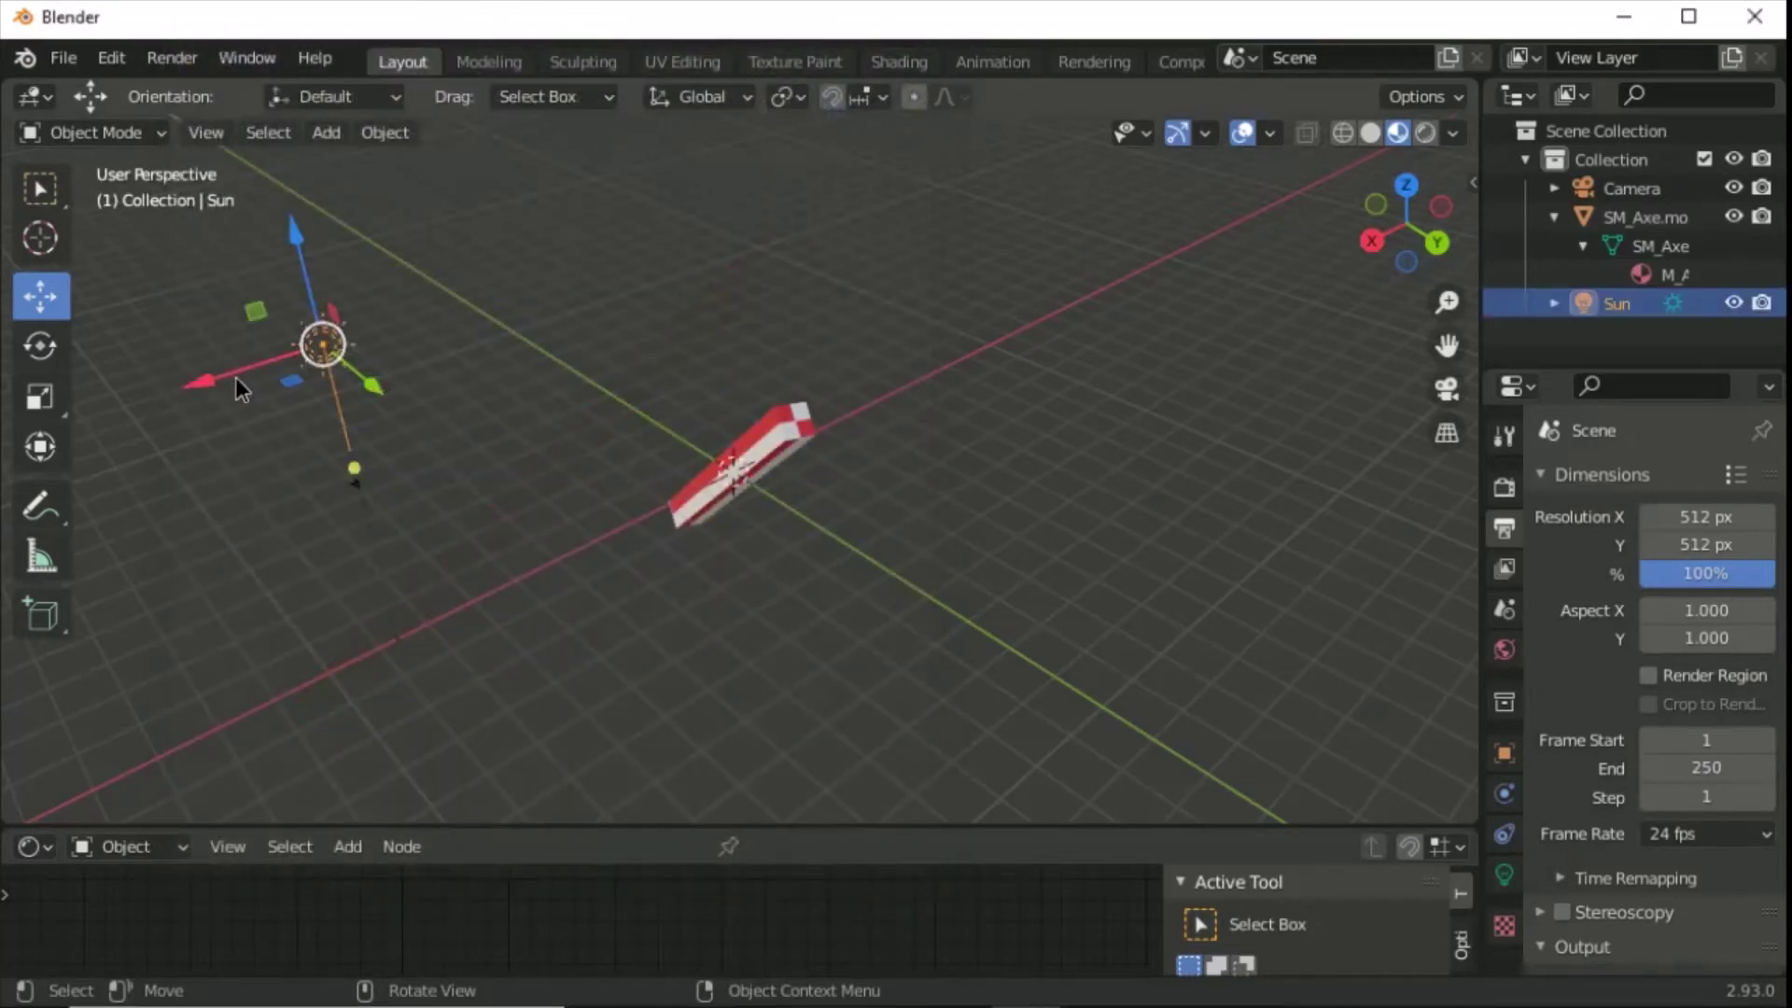
drag(236, 377, 513, 289)
drag(548, 152, 558, 267)
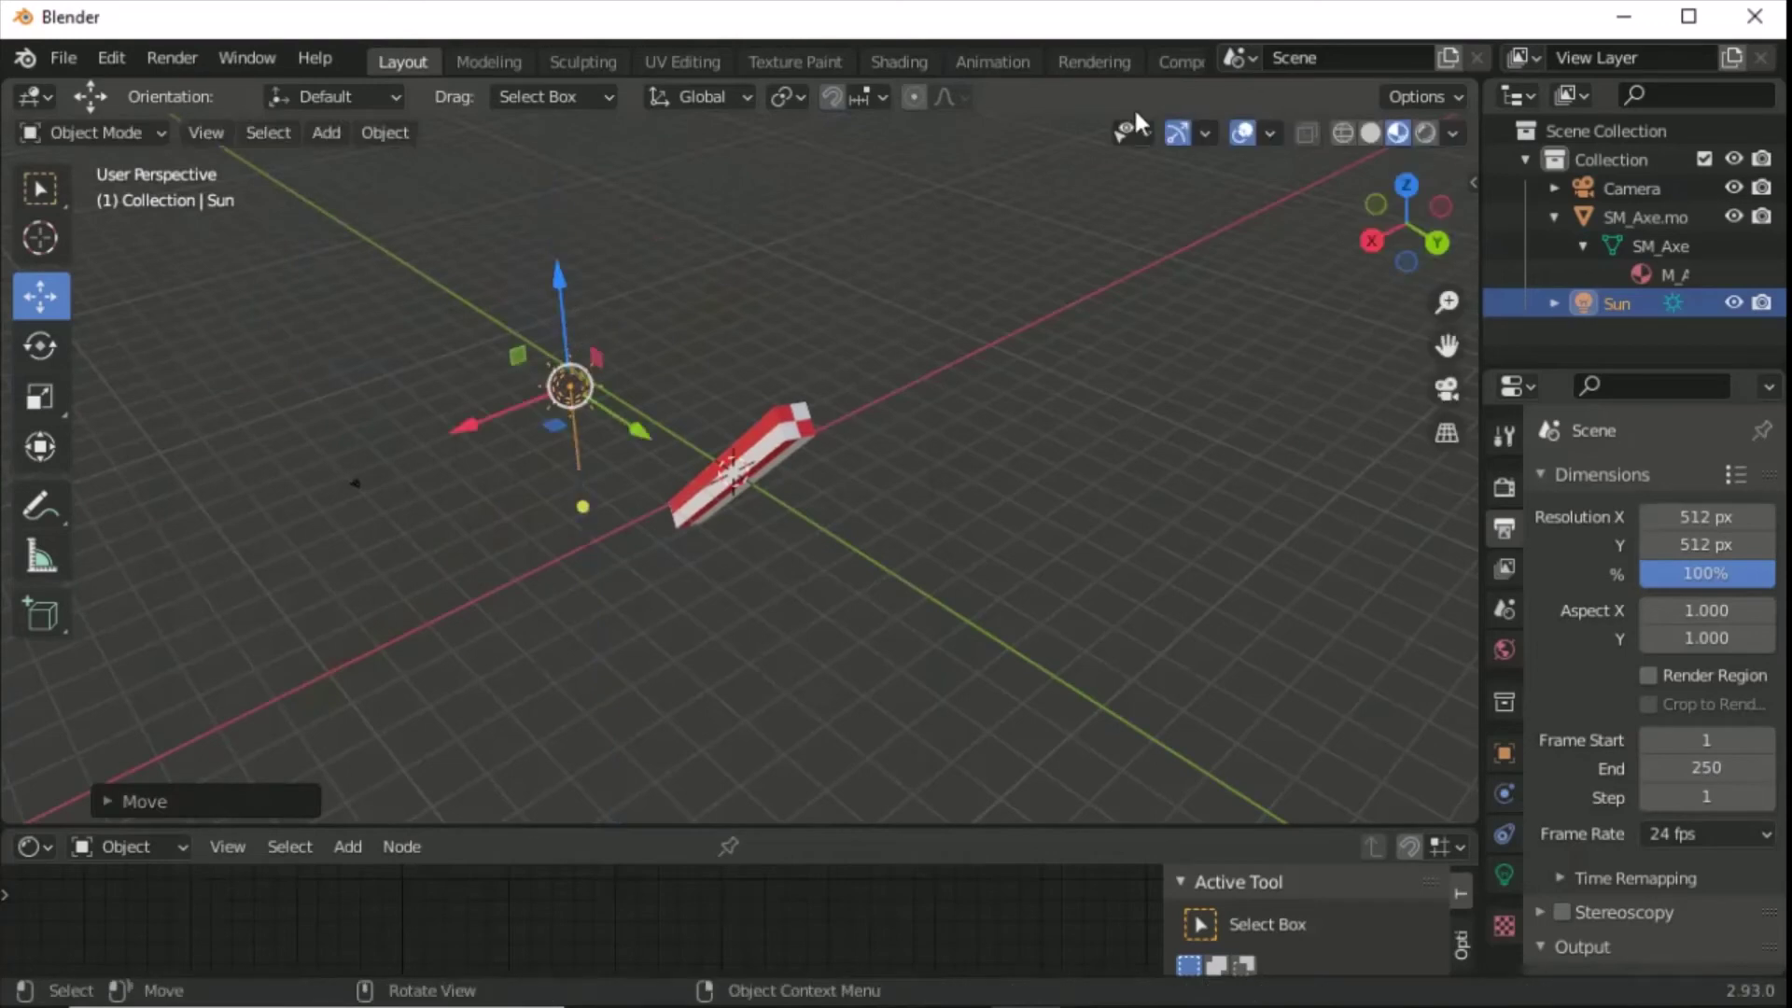
key(F12)
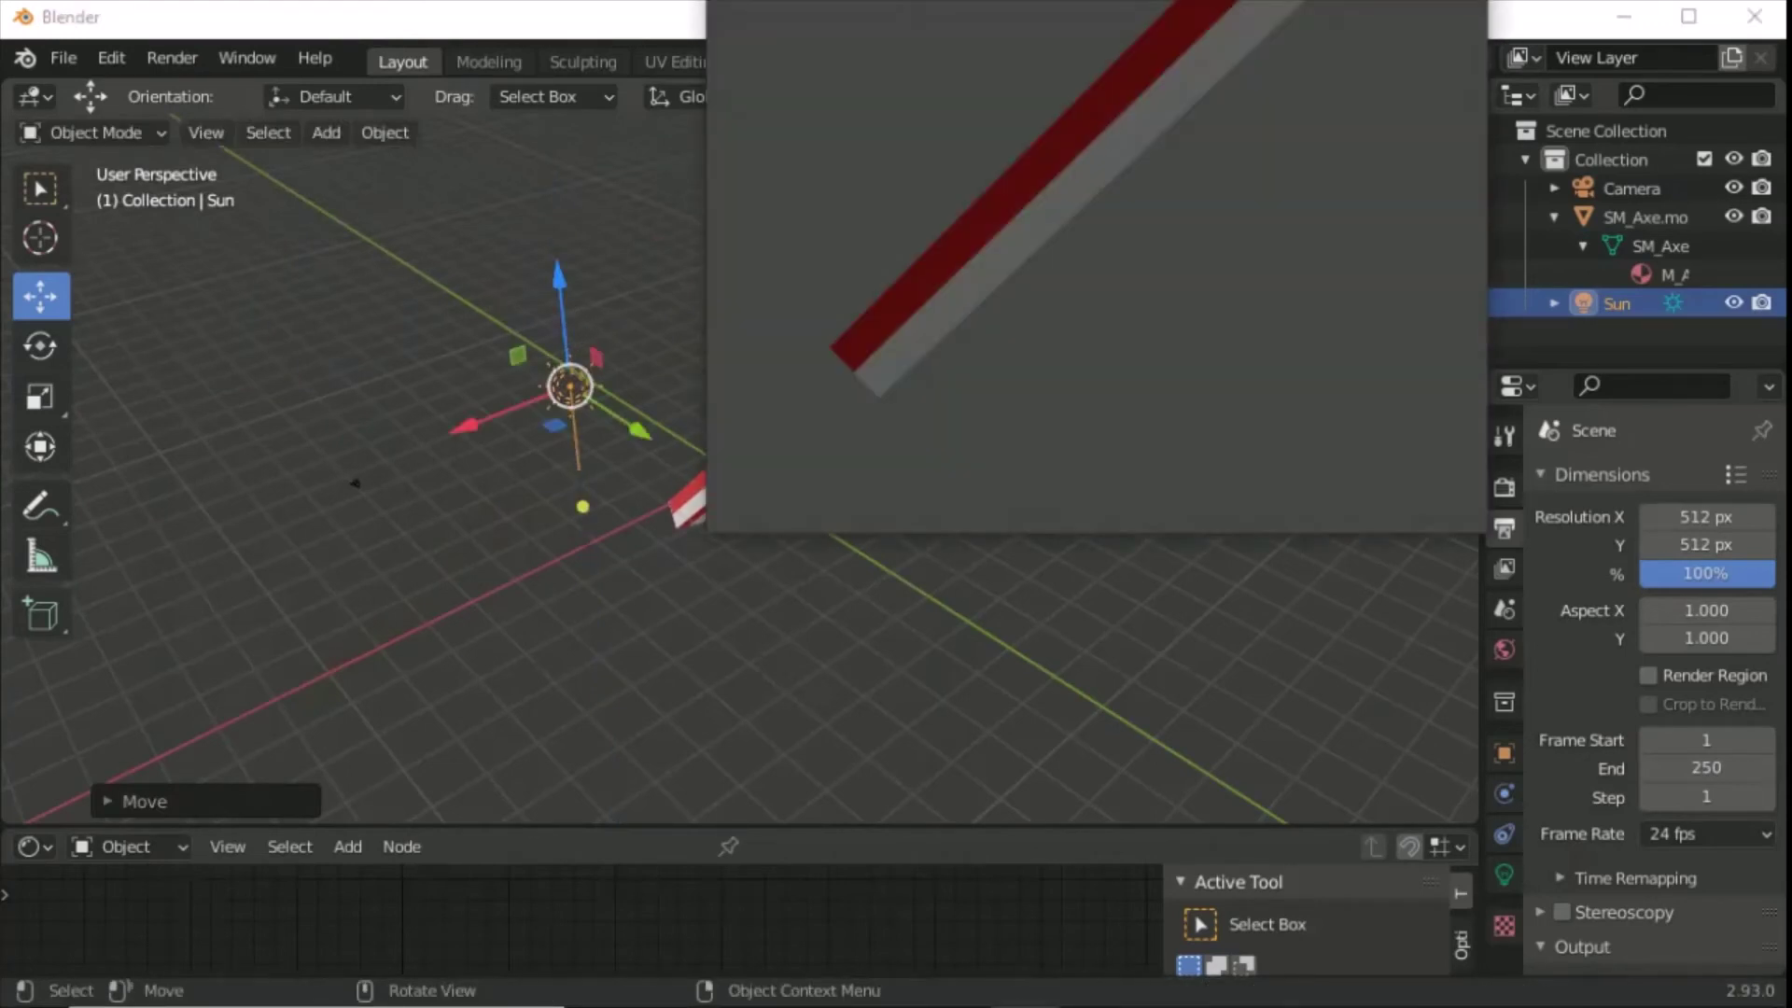
key(Escape)
Try the Sun light farther along negative X in another test render, and undo its latest moves.
key(g)
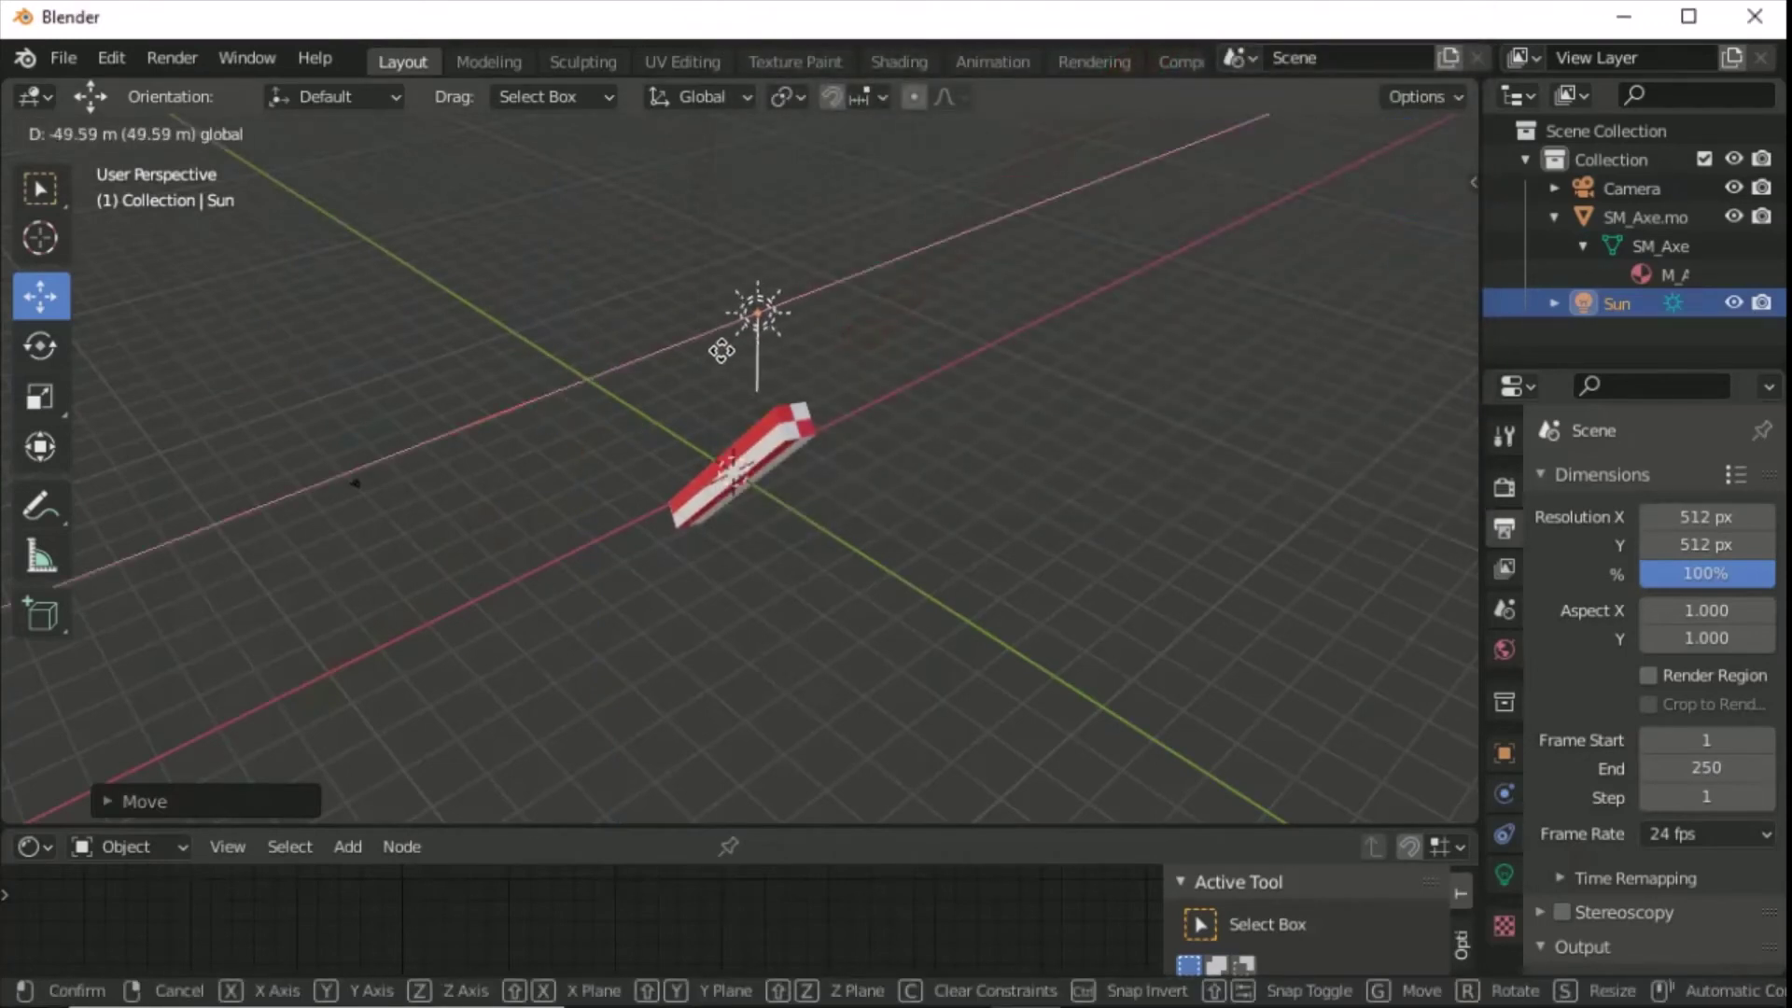
click(736, 346)
key(F12)
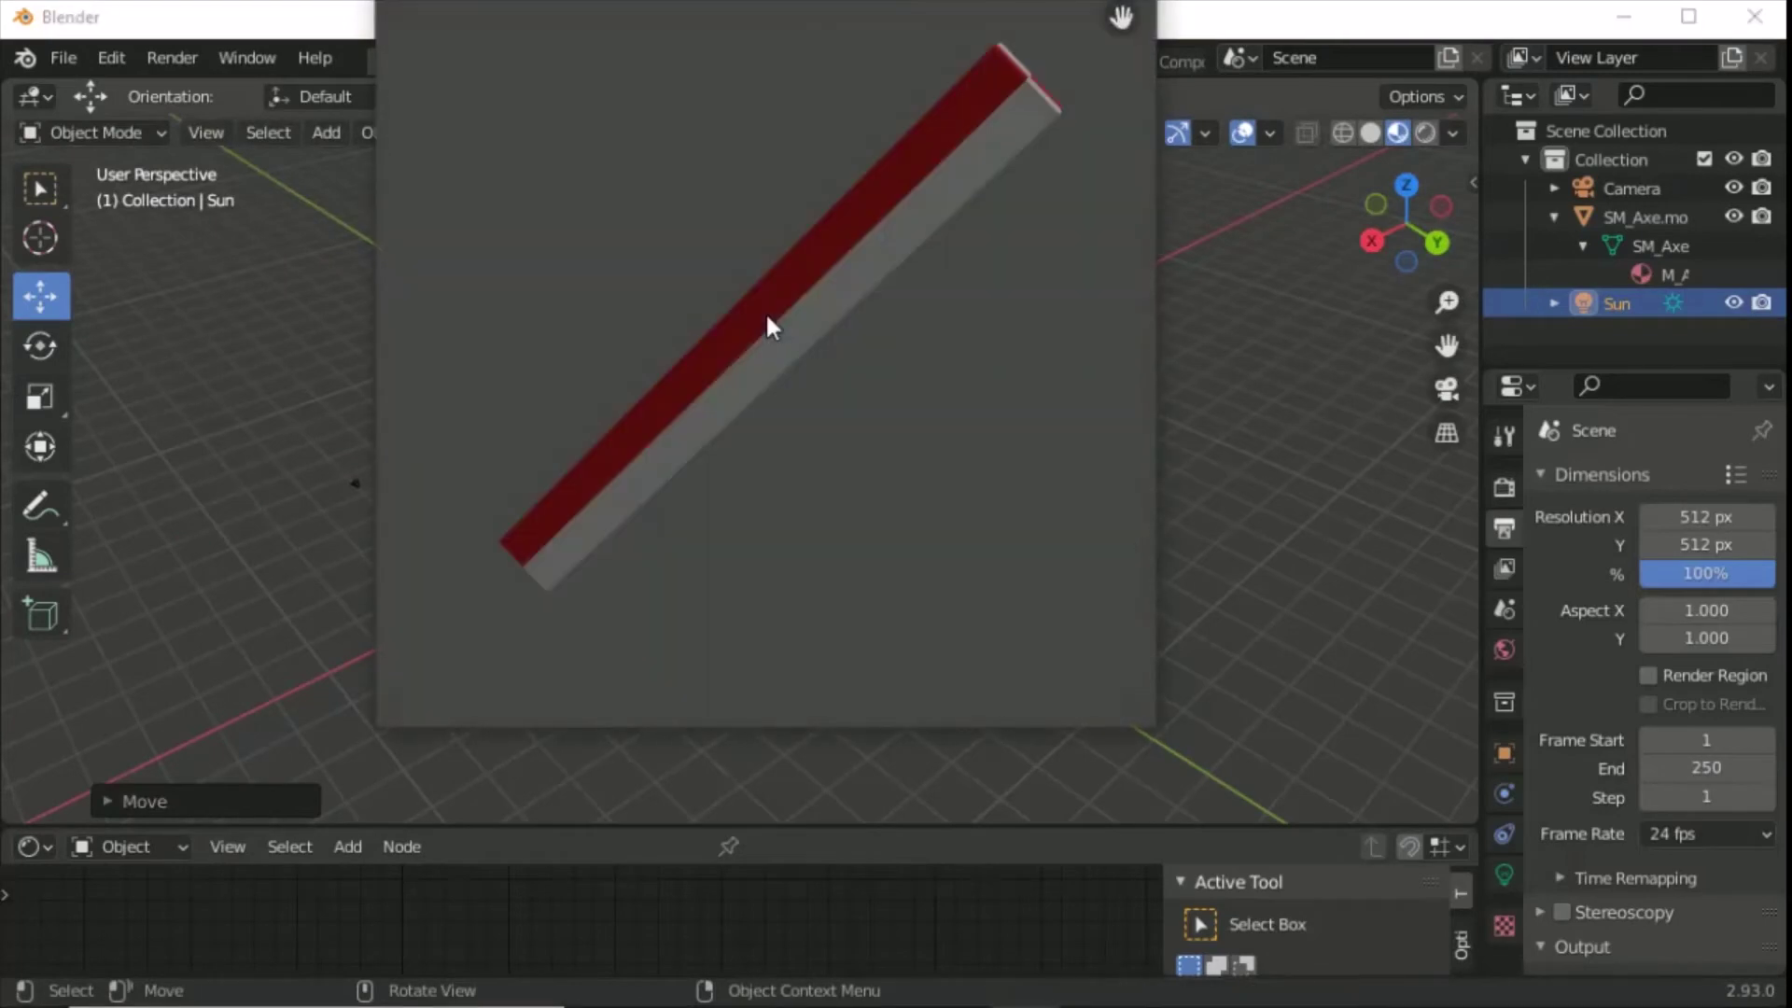
key(Escape)
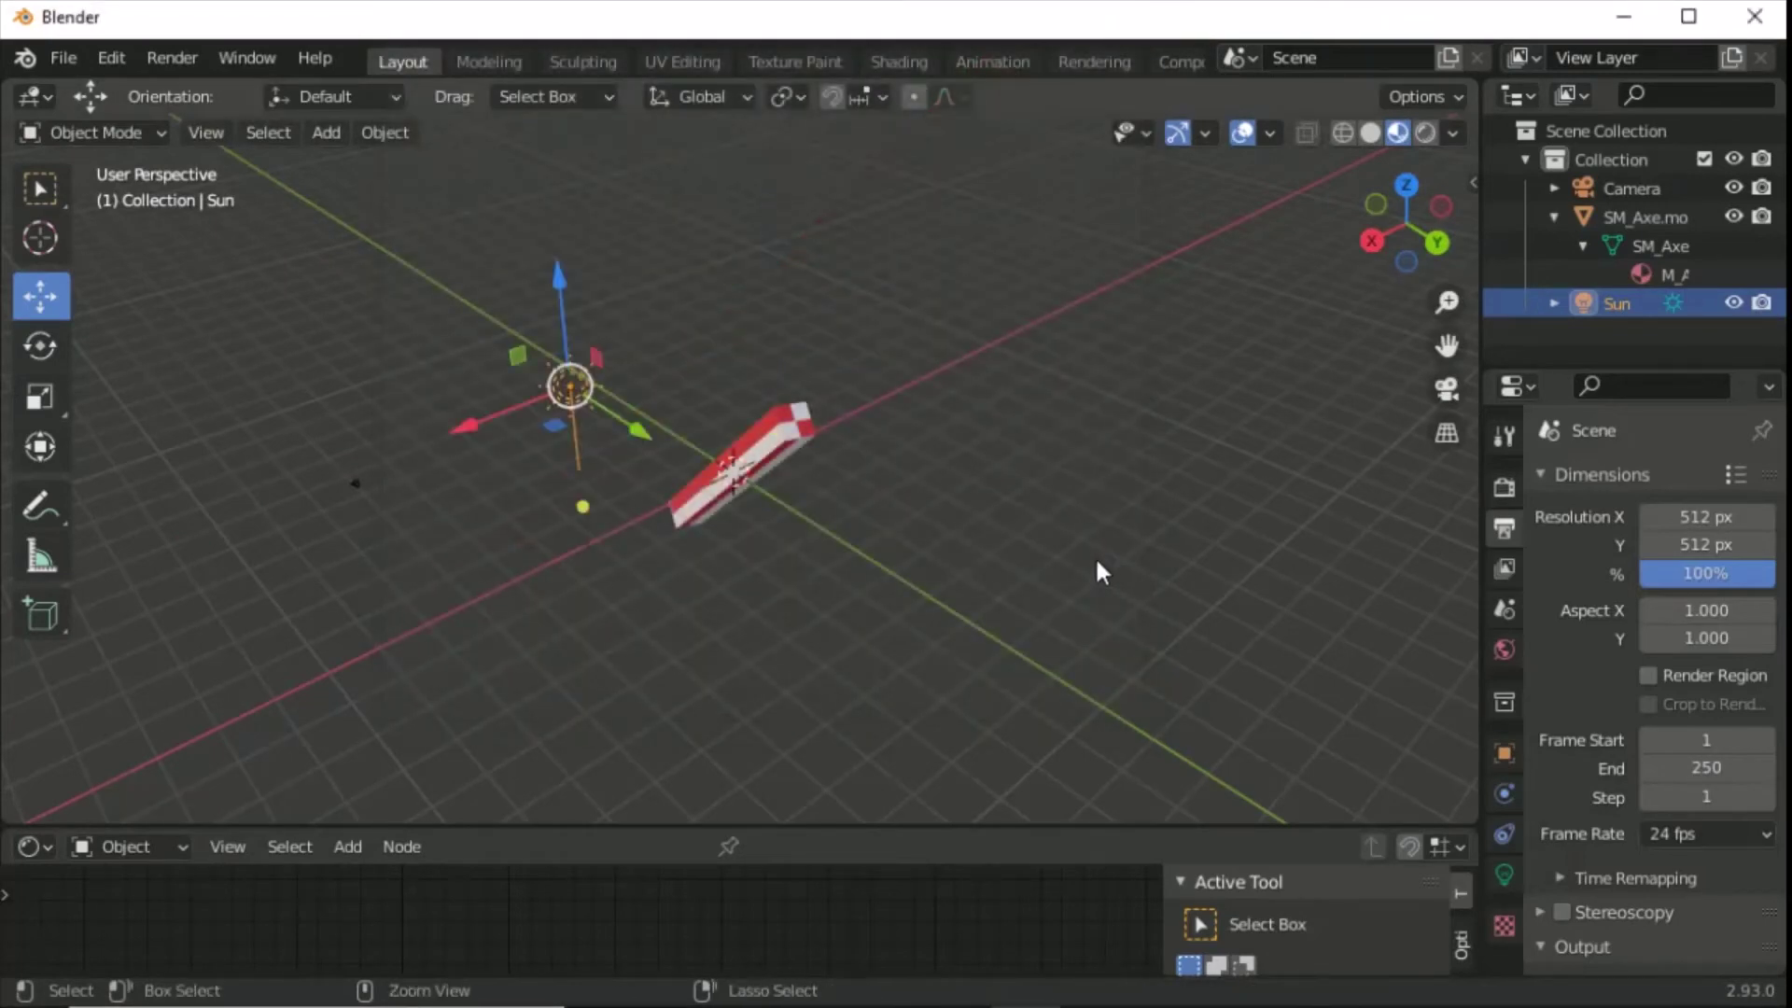
key(ctrl+z)
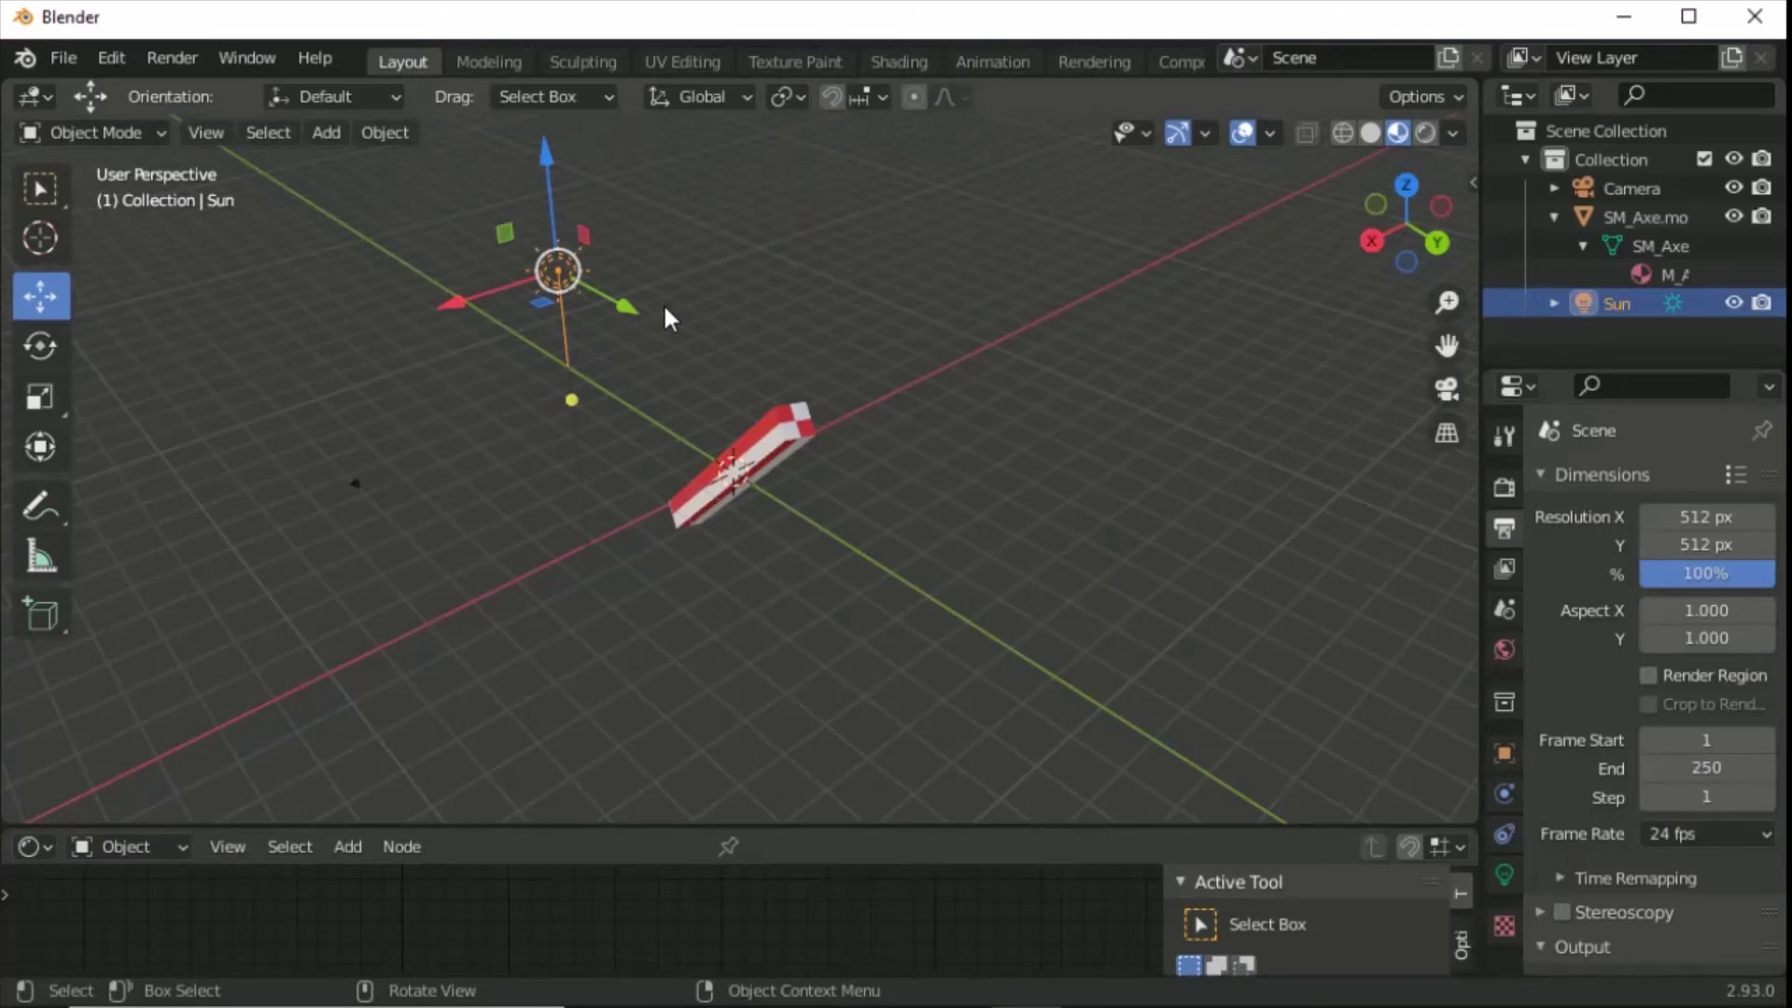
Replace the Sun light with an Area light, raise it along Z, and shift it along X toward the camera.
key(Delete)
click(310, 138)
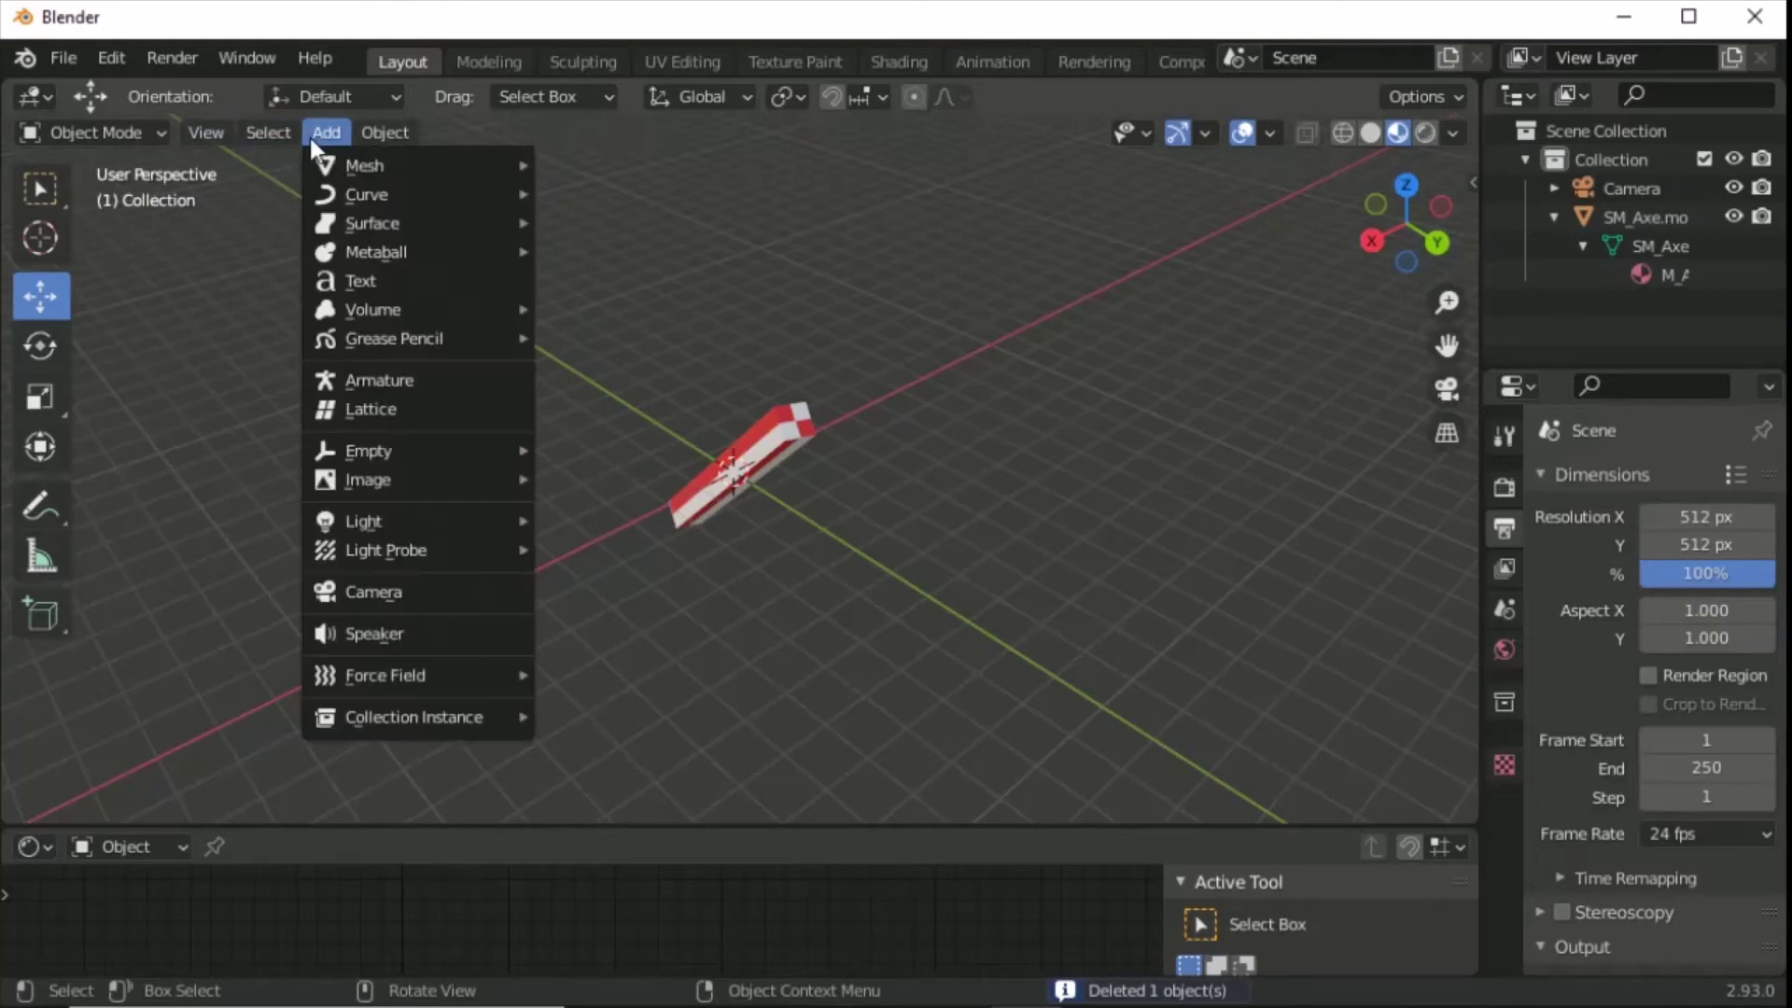
mouse_move(461, 524)
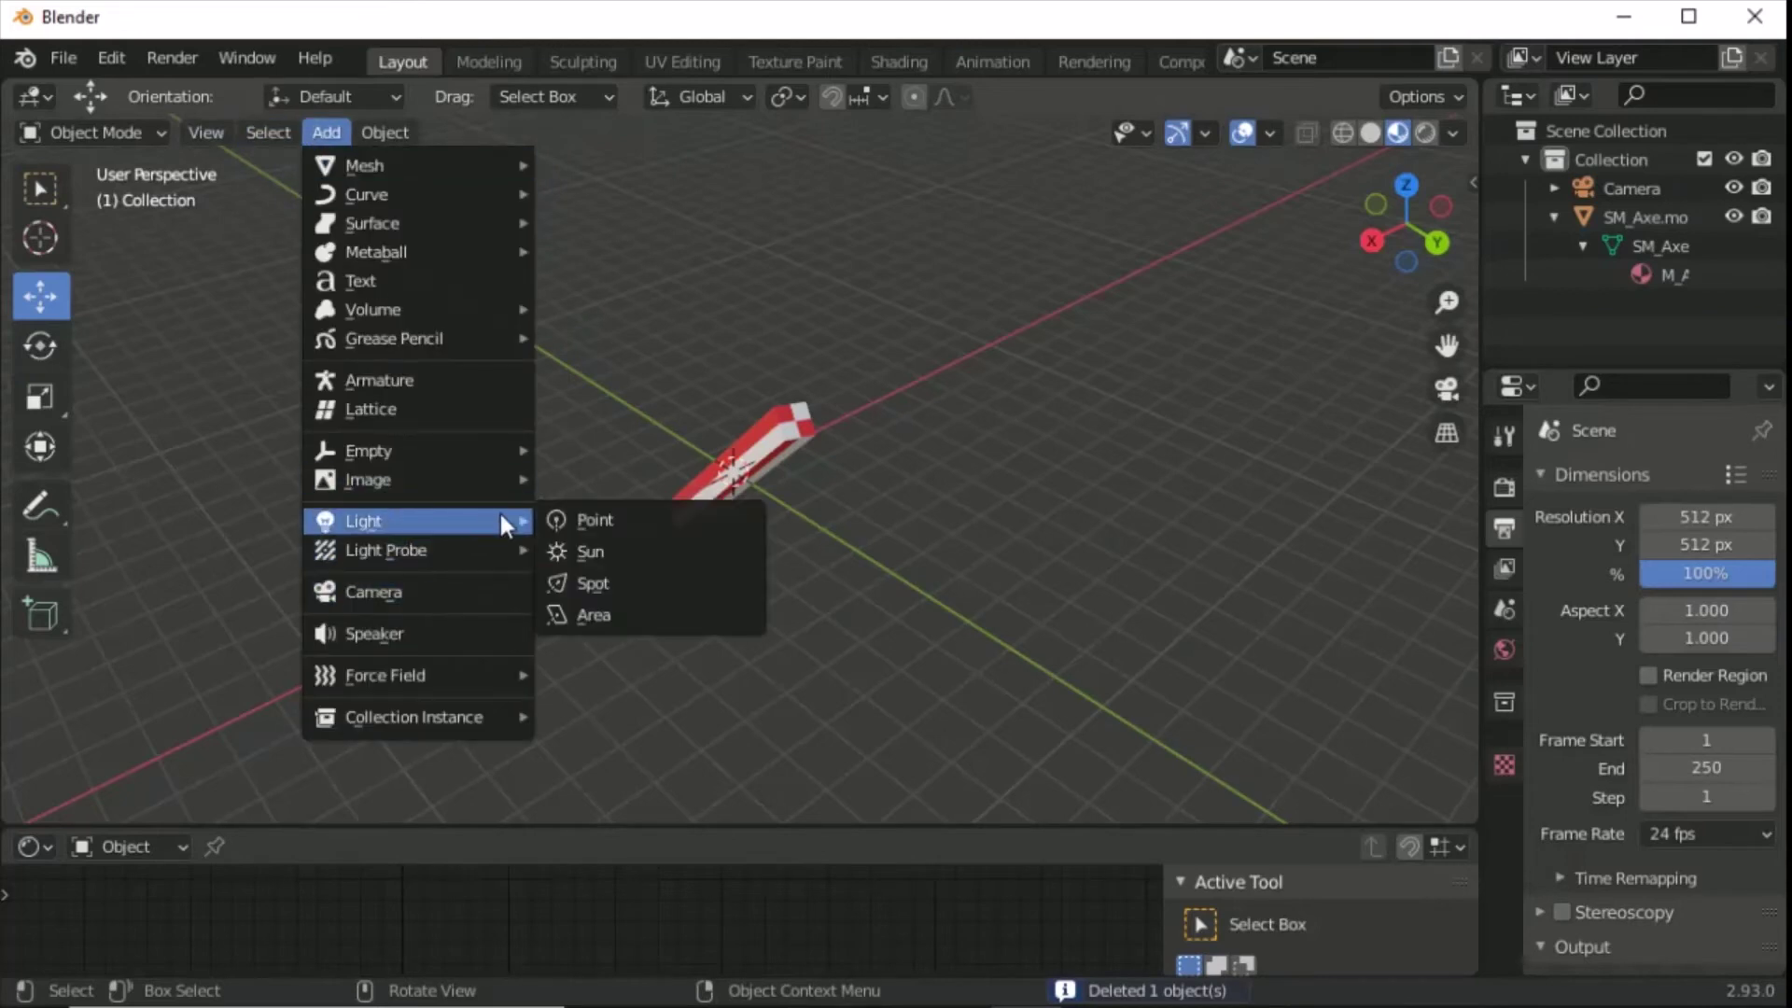
click(640, 612)
key(g)
key(z)
click(733, 221)
key(g)
key(x)
click(430, 312)
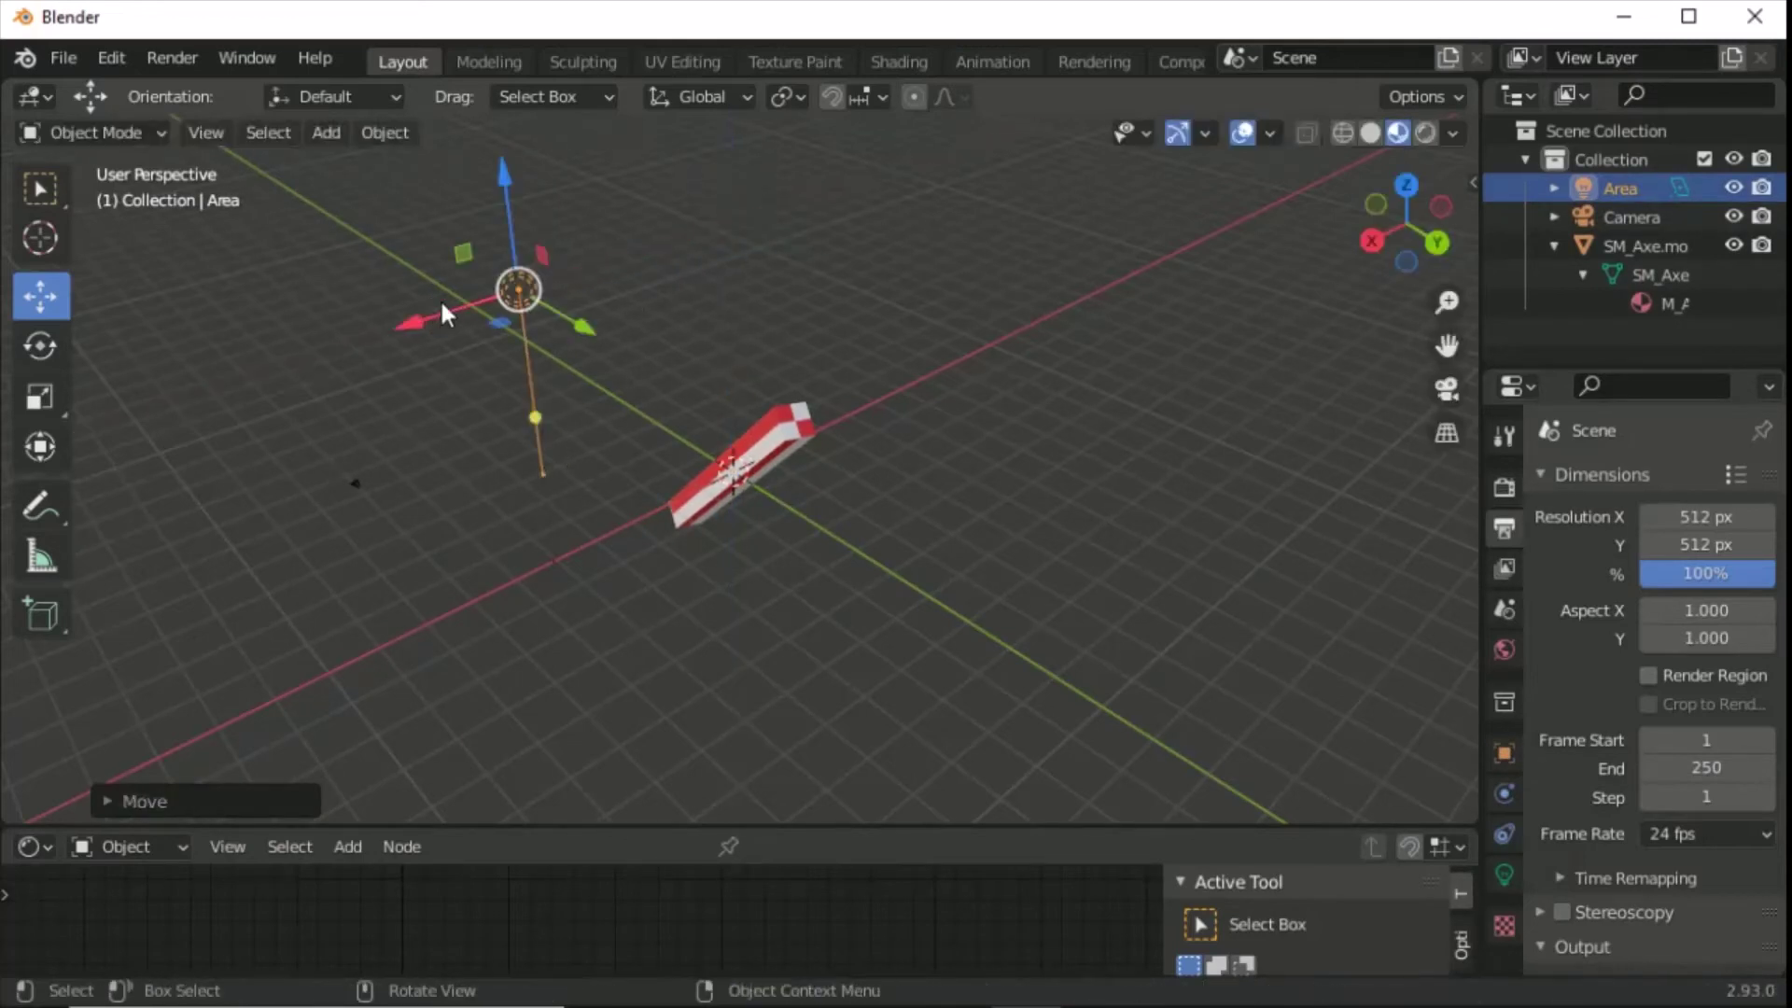
Test the Area light in a render, rotate it around Y so it points toward the axe, and render again.
click(855, 342)
key(F12)
key(Escape)
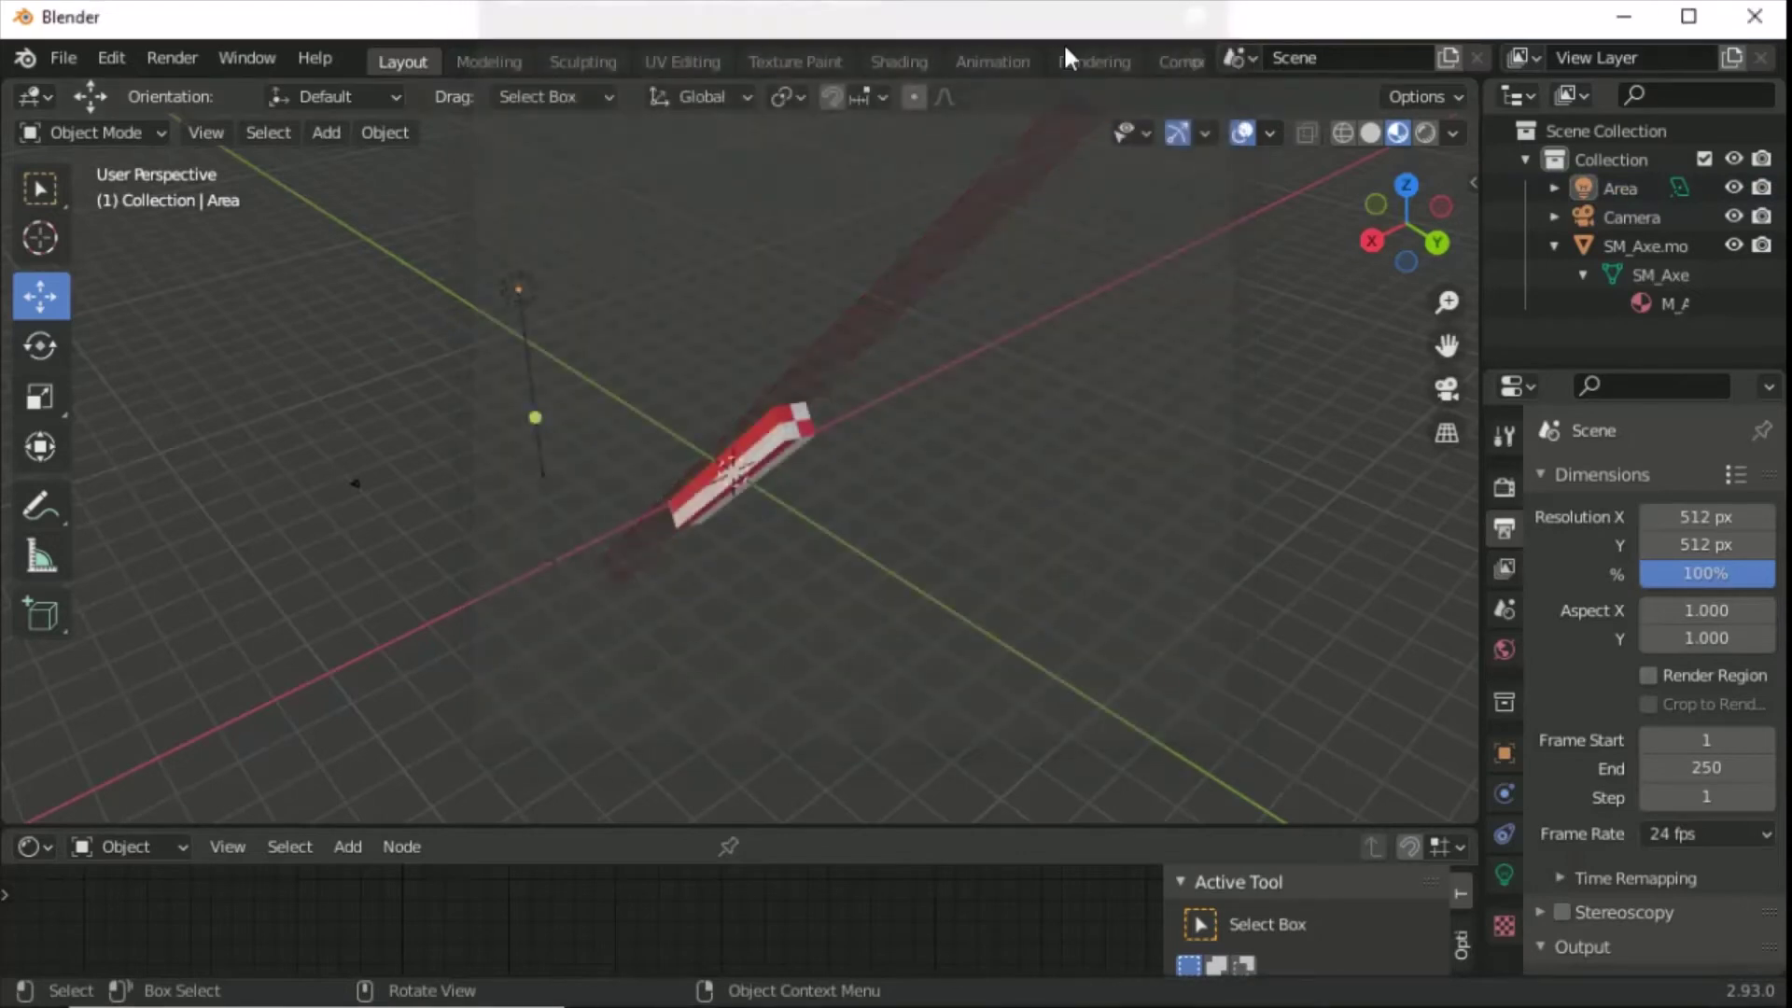
click(525, 291)
click(39, 345)
drag(460, 228, 644, 373)
key(F12)
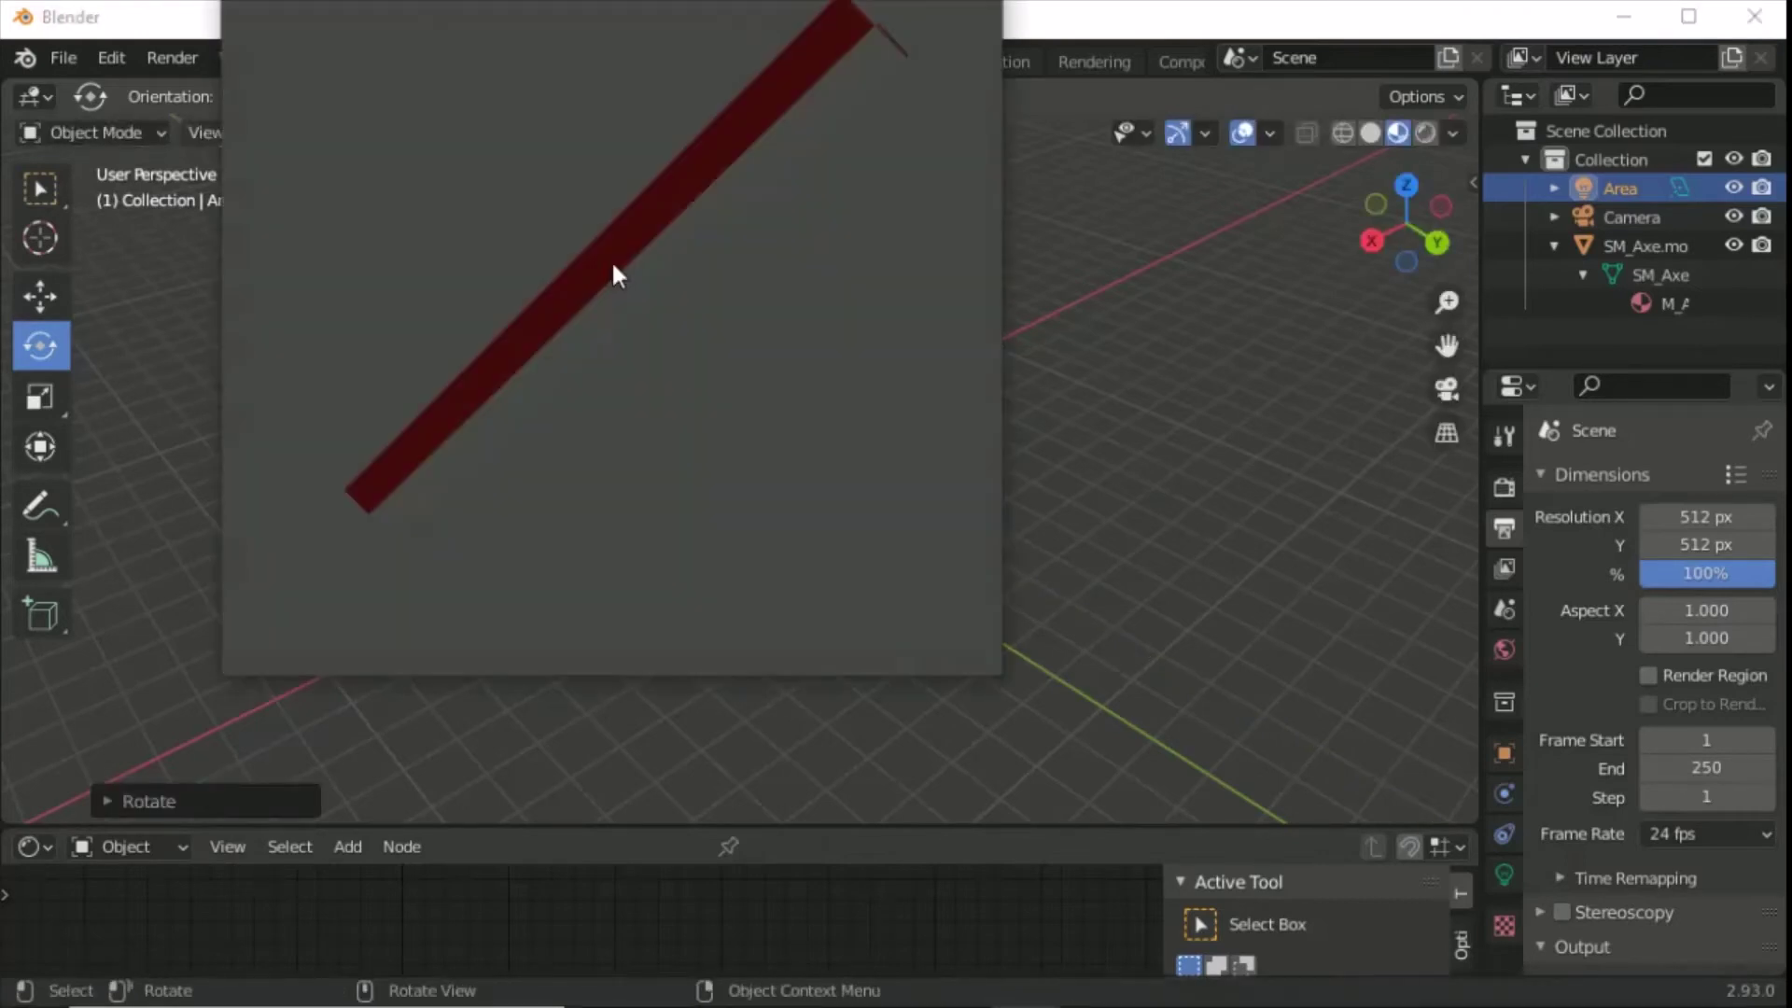
key(Escape)
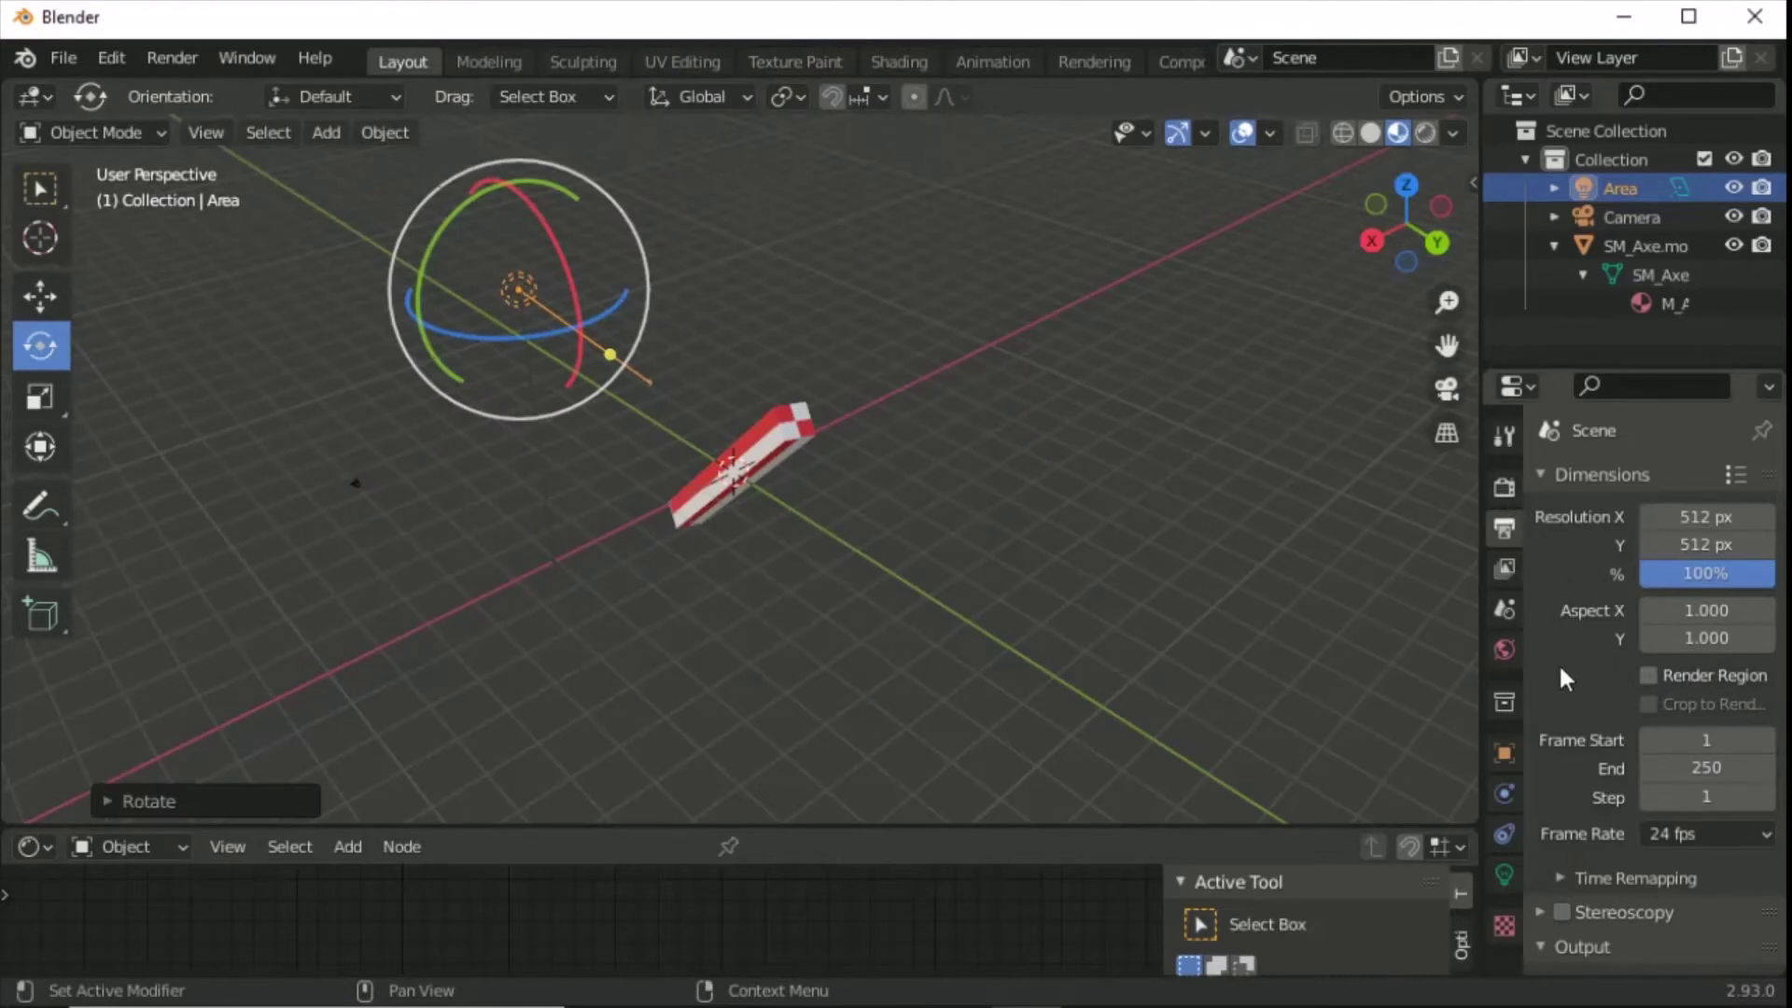
Change the Area light's colour to cyan in its light properties.
click(1507, 610)
click(1499, 574)
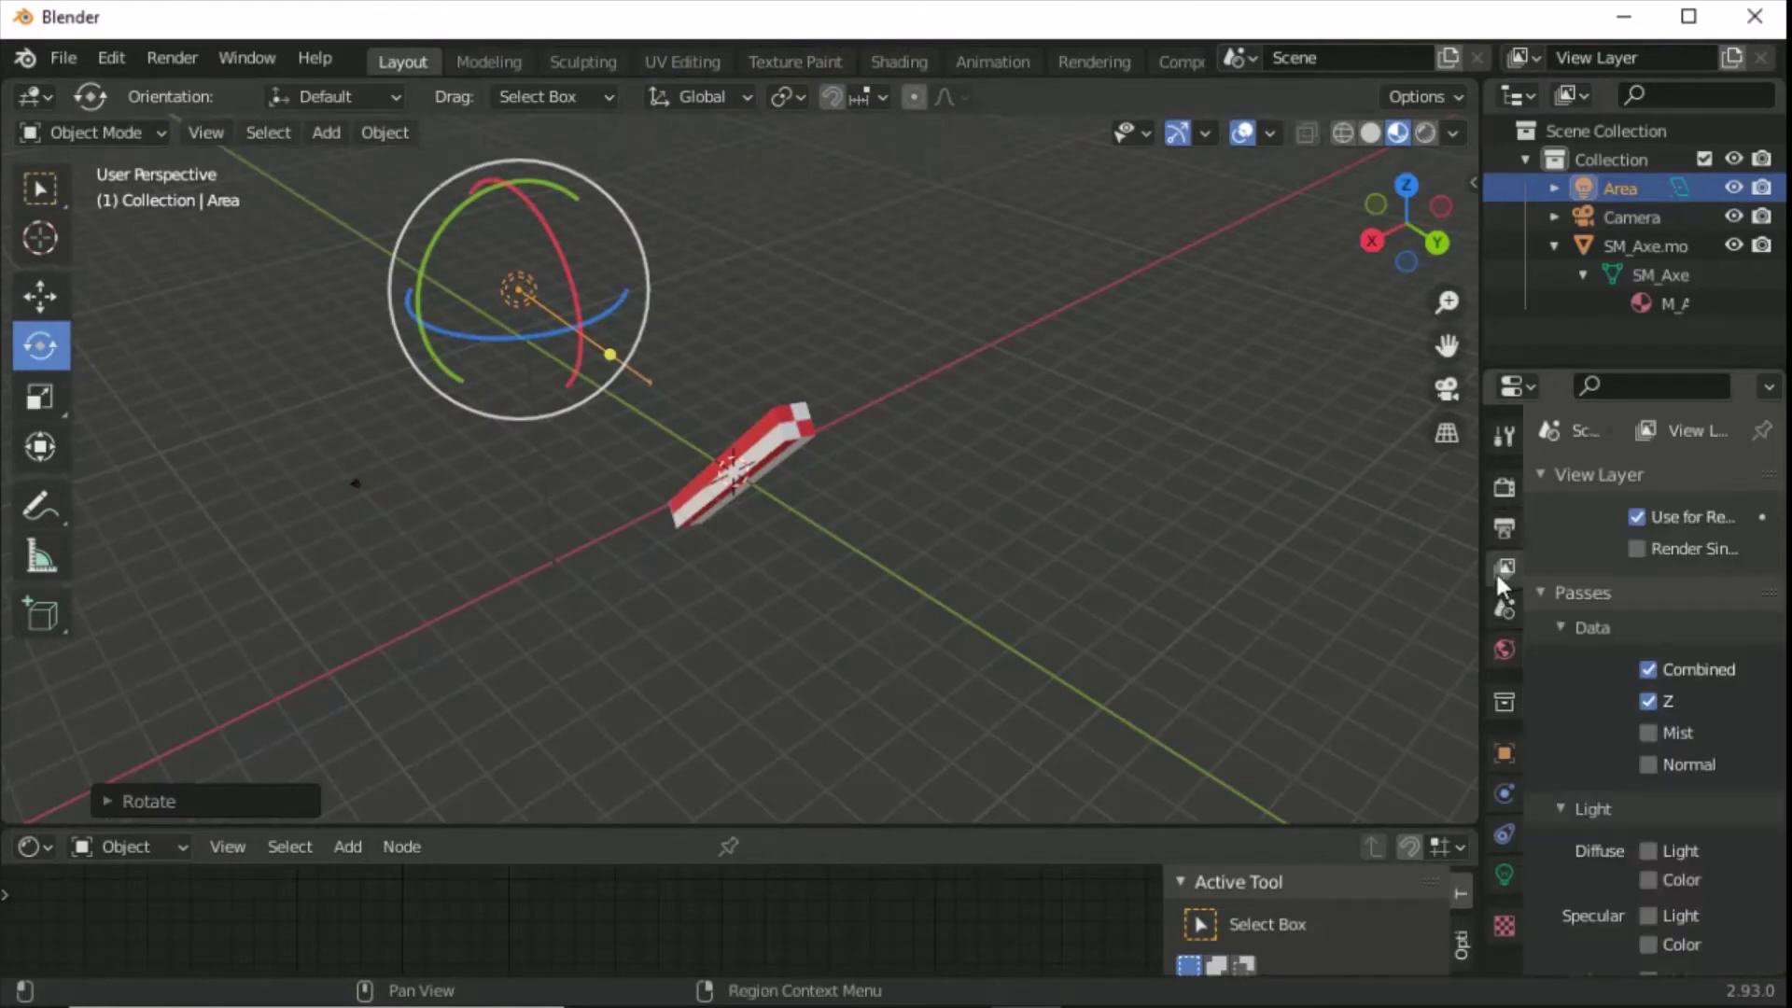
click(1502, 489)
click(1505, 436)
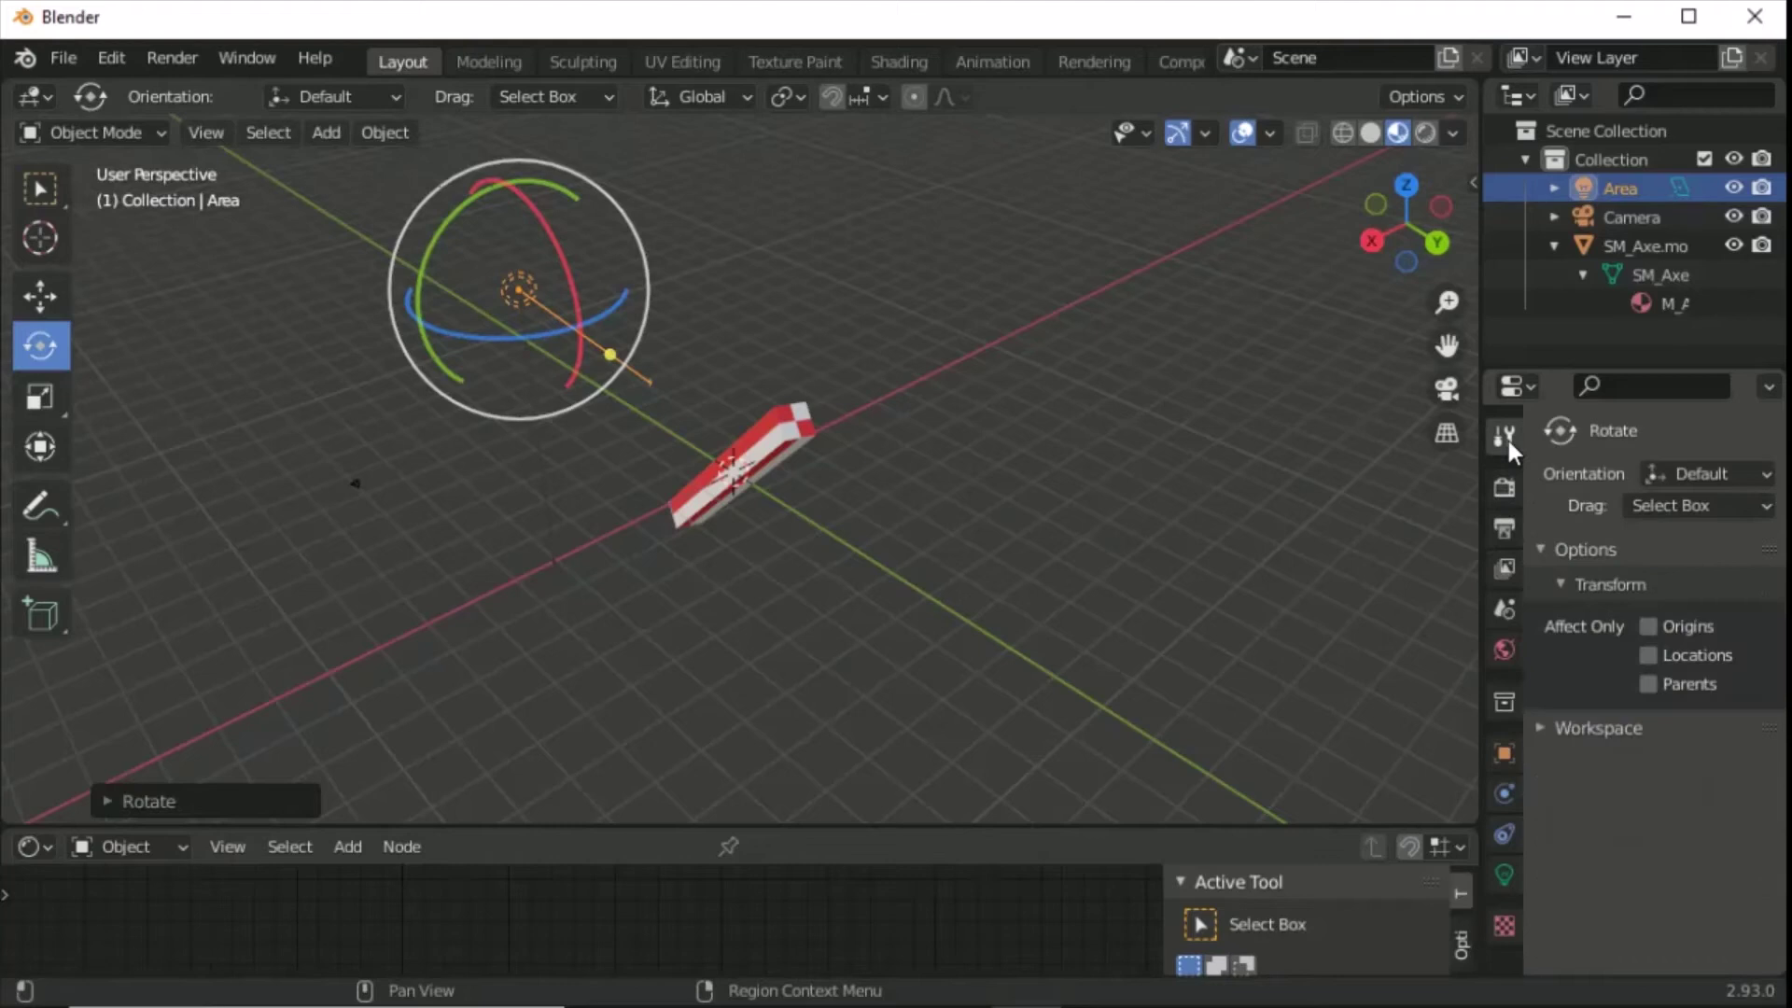
click(1504, 862)
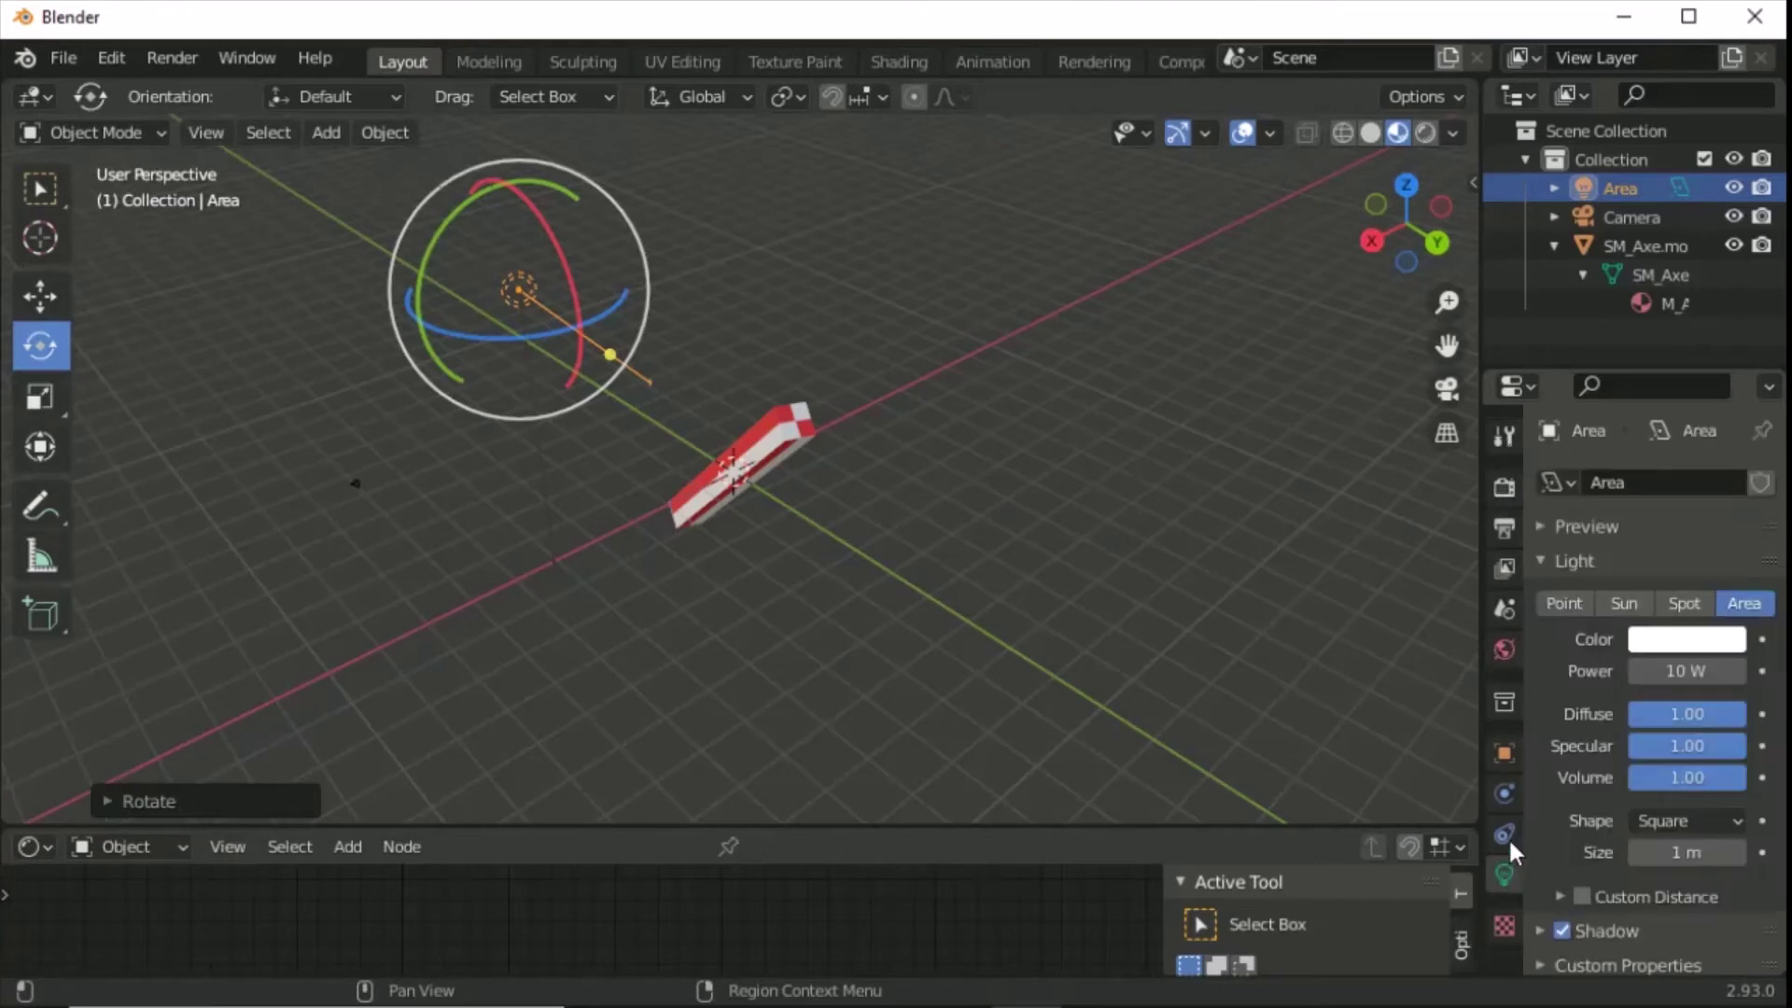
click(1684, 641)
mouse_move(1633, 410)
mouse_down()
mouse_move(1648, 420)
mouse_move(1627, 325)
mouse_move(1598, 360)
mouse_move(1701, 336)
mouse_move(1592, 298)
mouse_up()
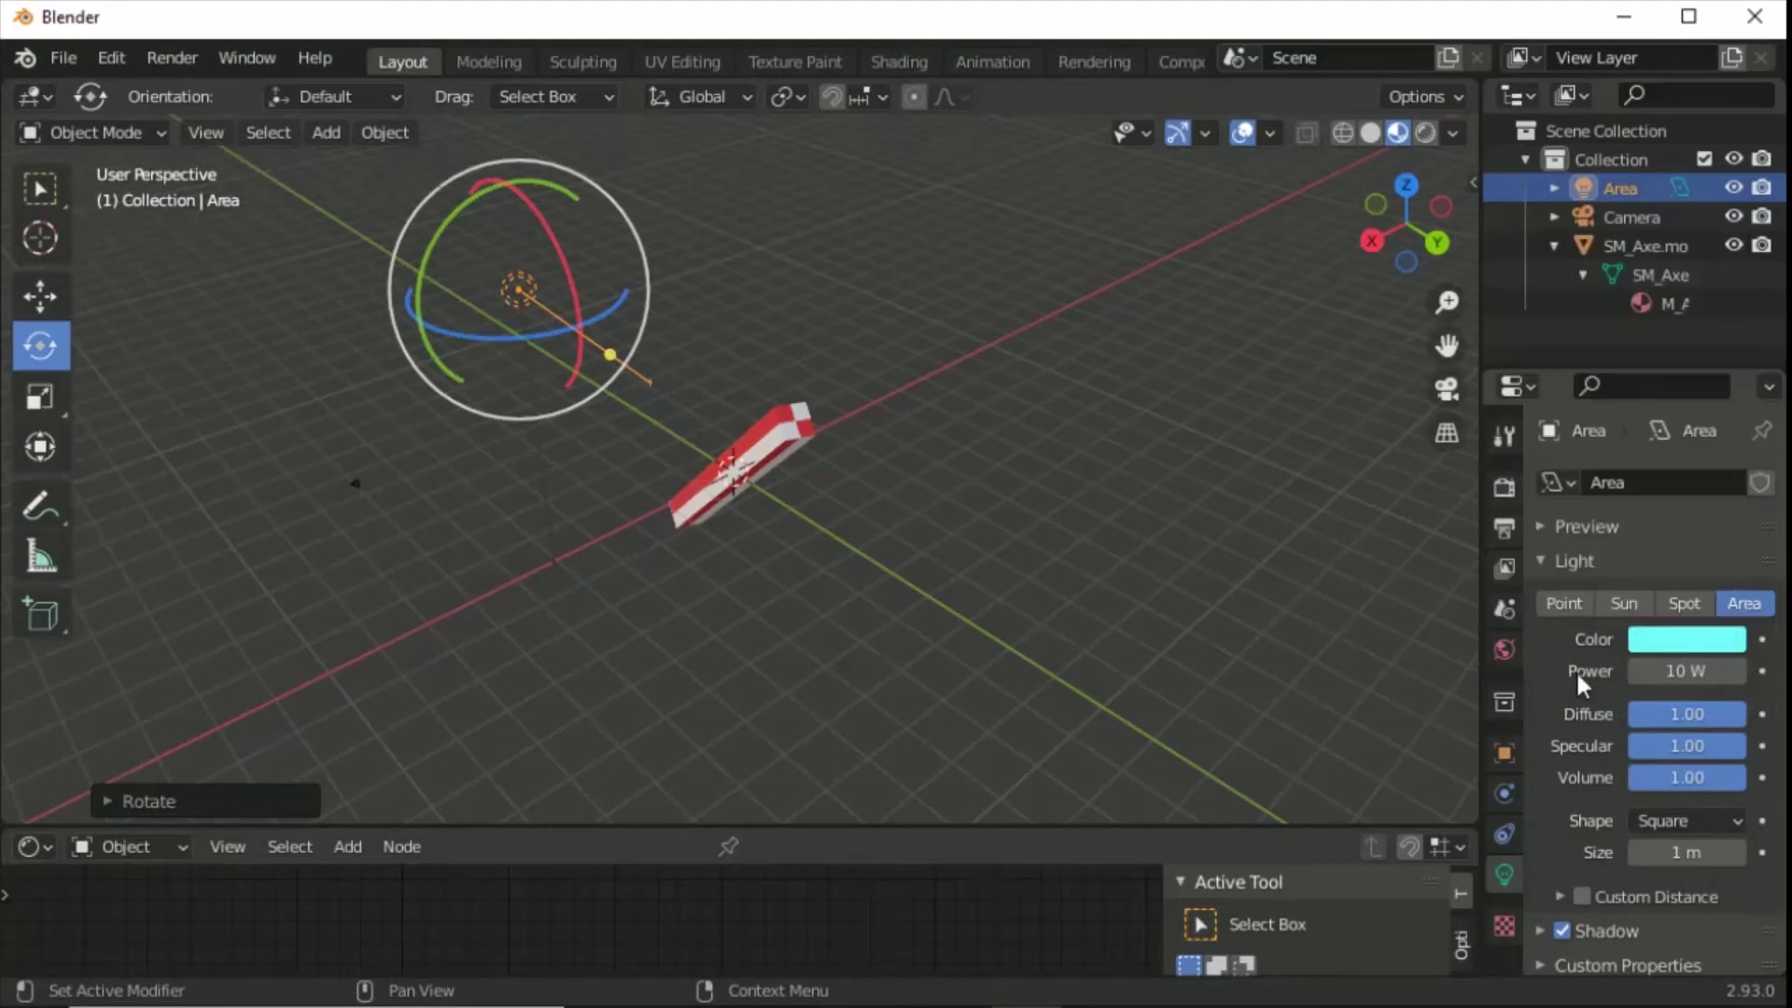
Increase the Area light's power to 184.8 W and check the lighting in a test render.
drag(1678, 672, 1738, 672)
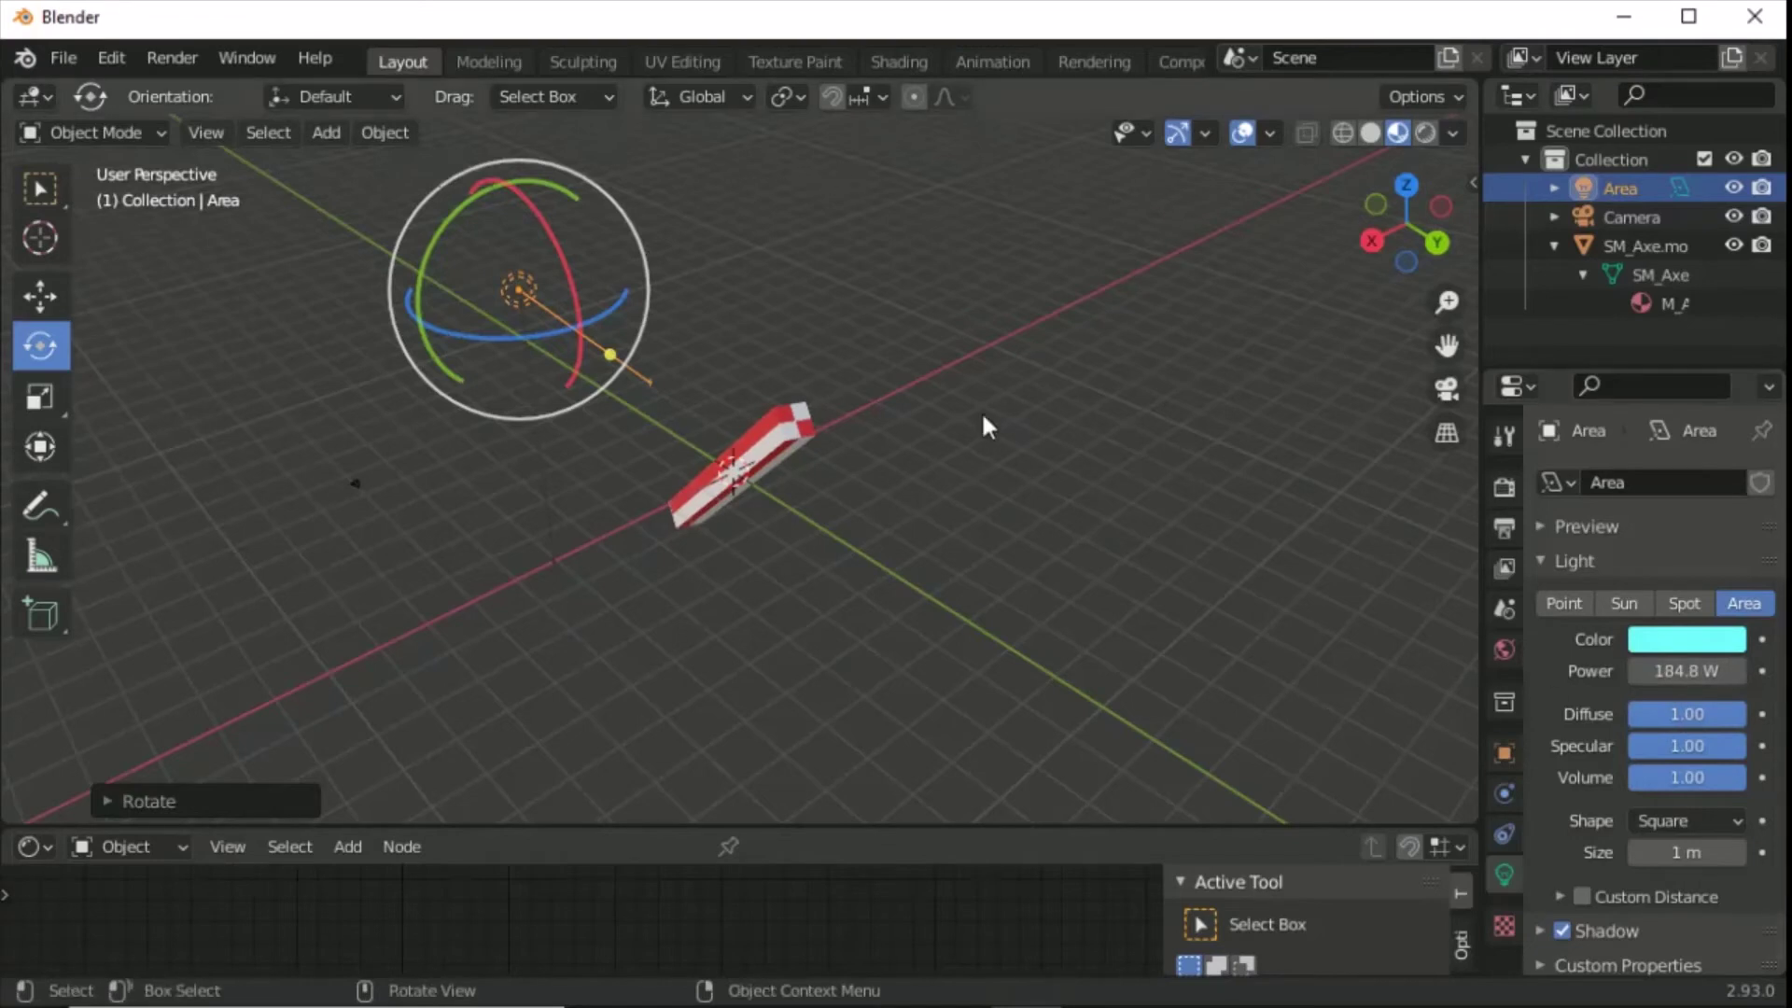
click(855, 276)
key(F12)
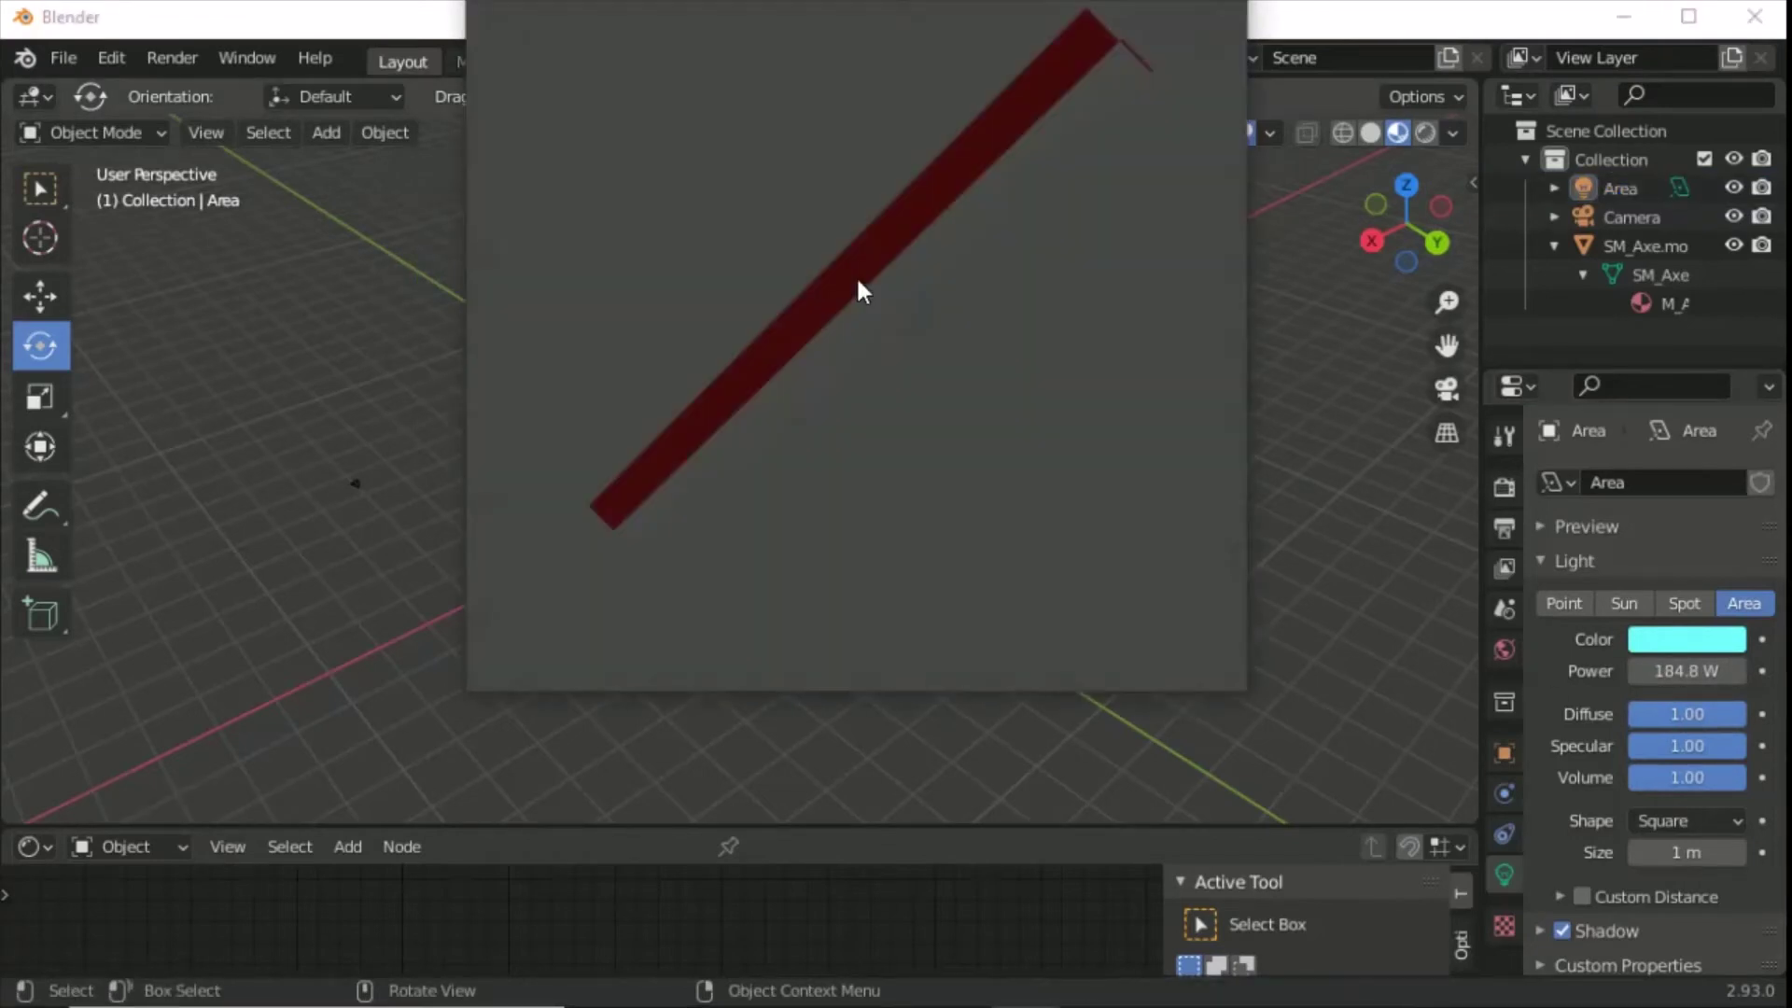
key(Escape)
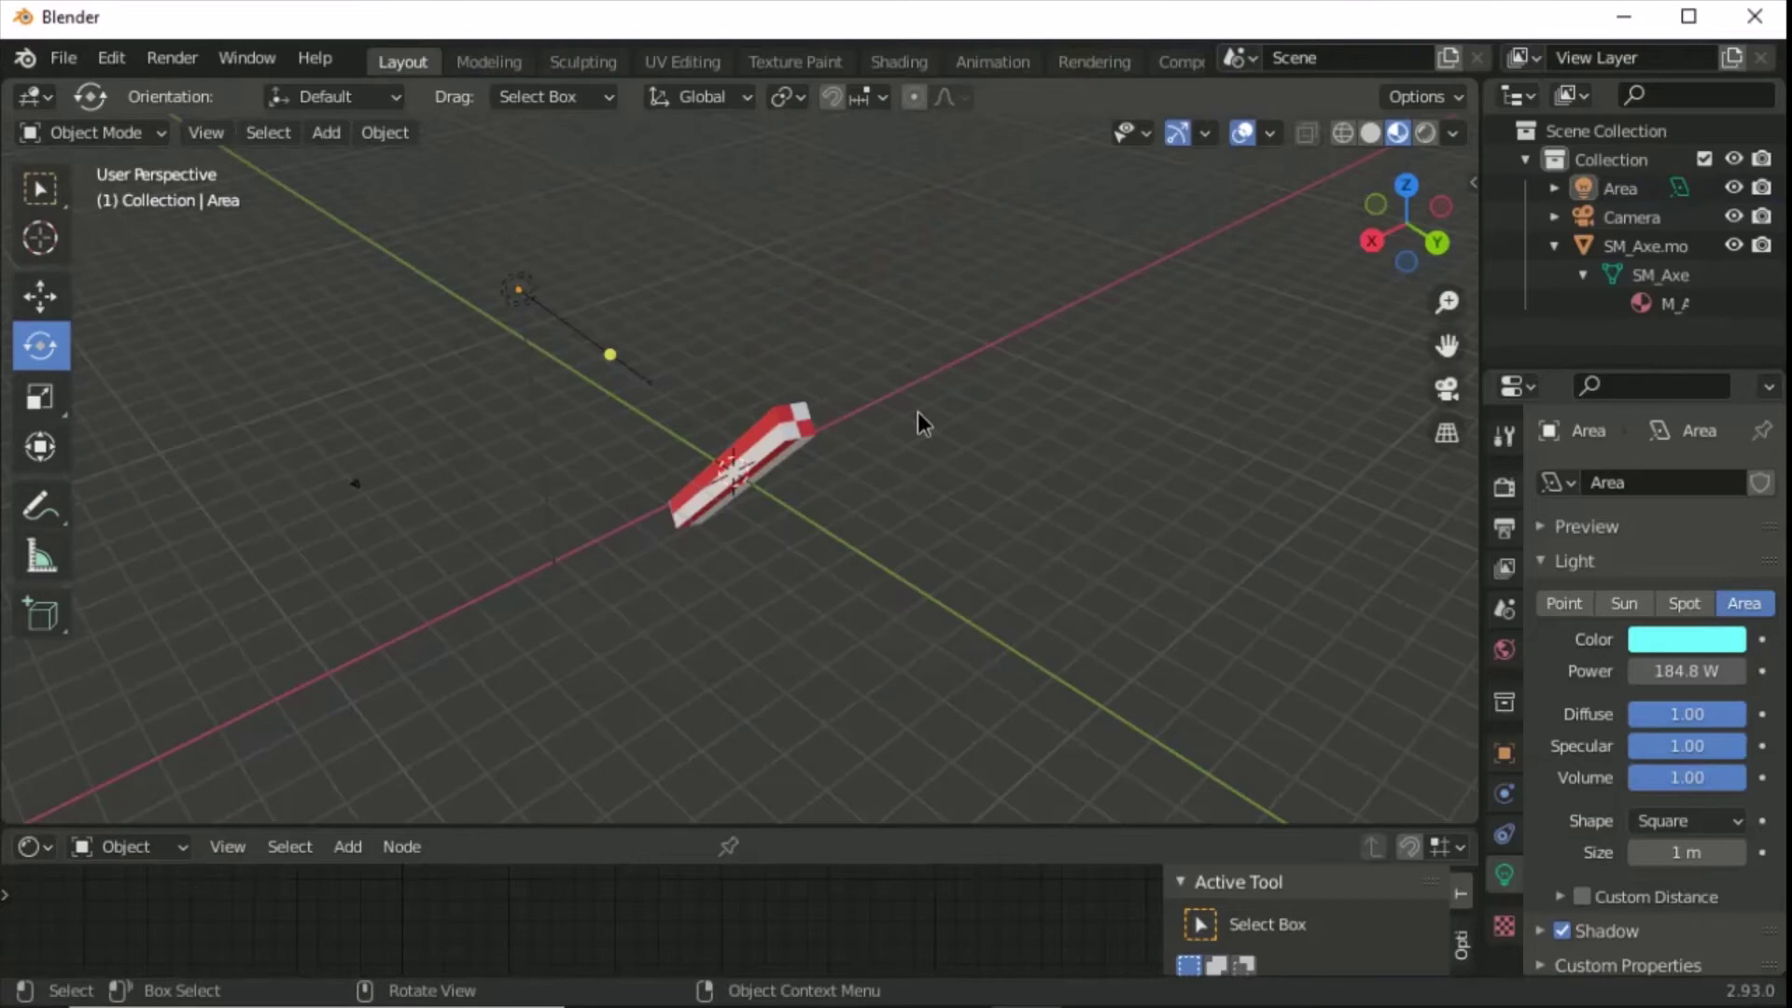
Delete the Area light and add a Sun light in its place.
click(528, 301)
key(Delete)
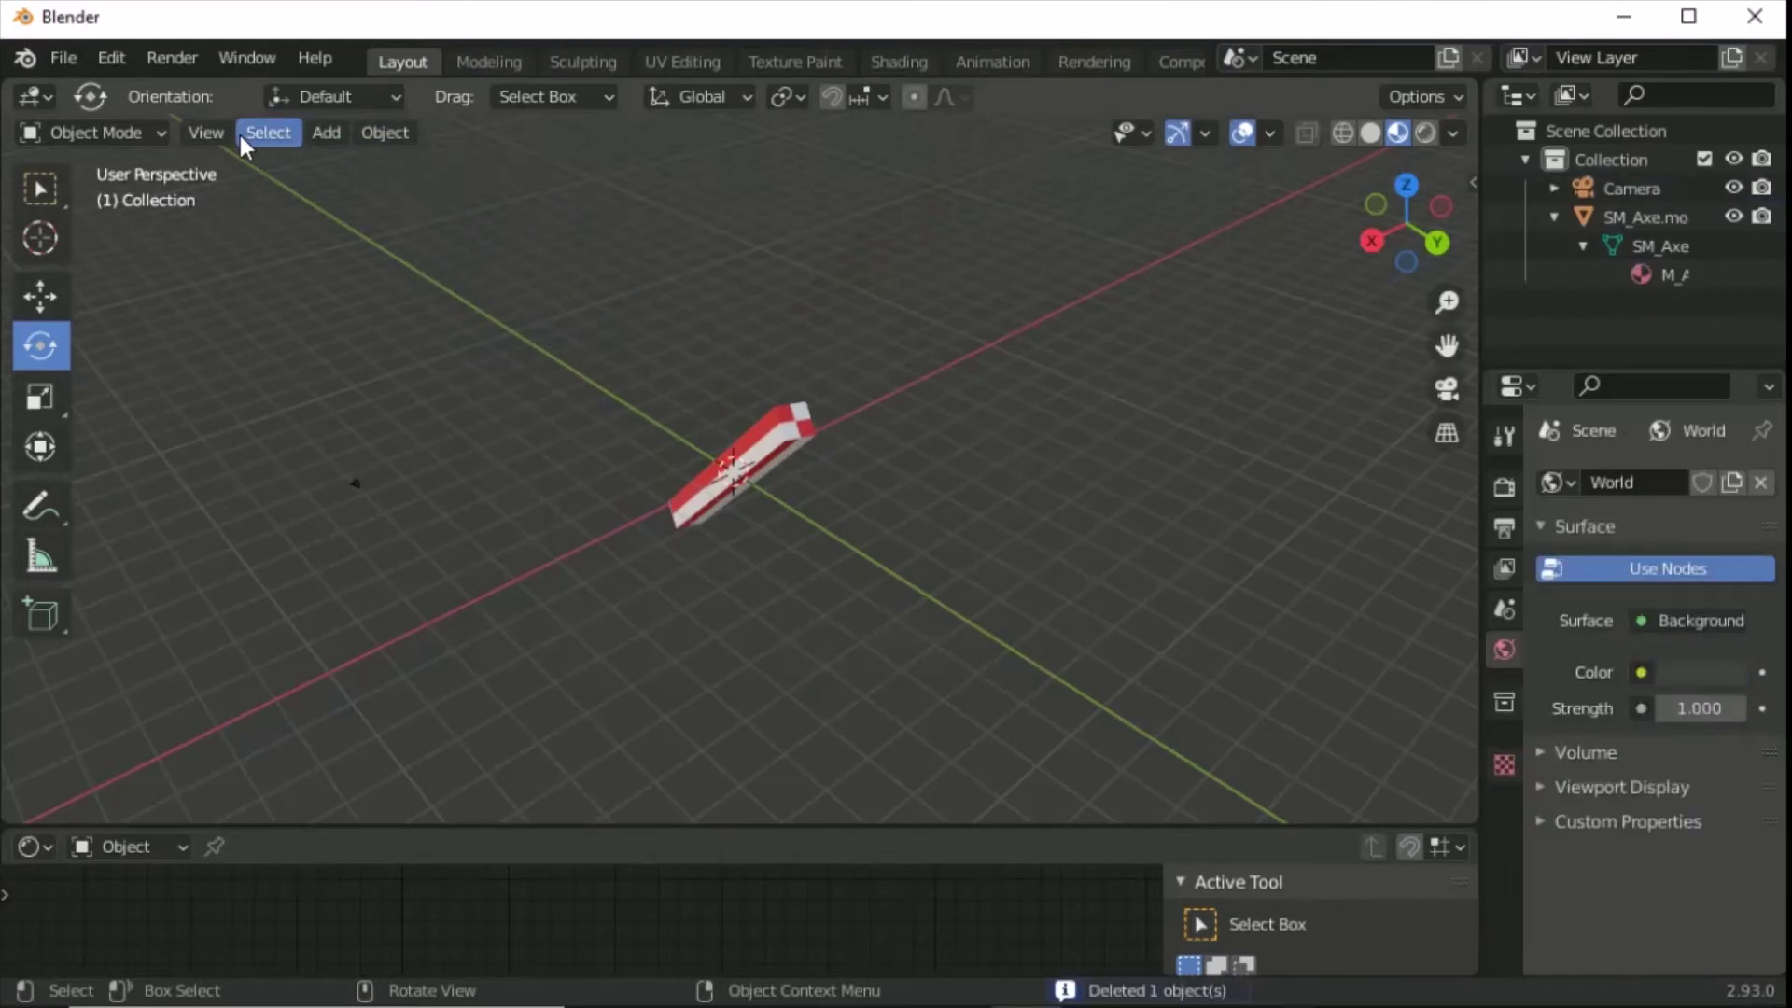
click(318, 131)
mouse_move(448, 480)
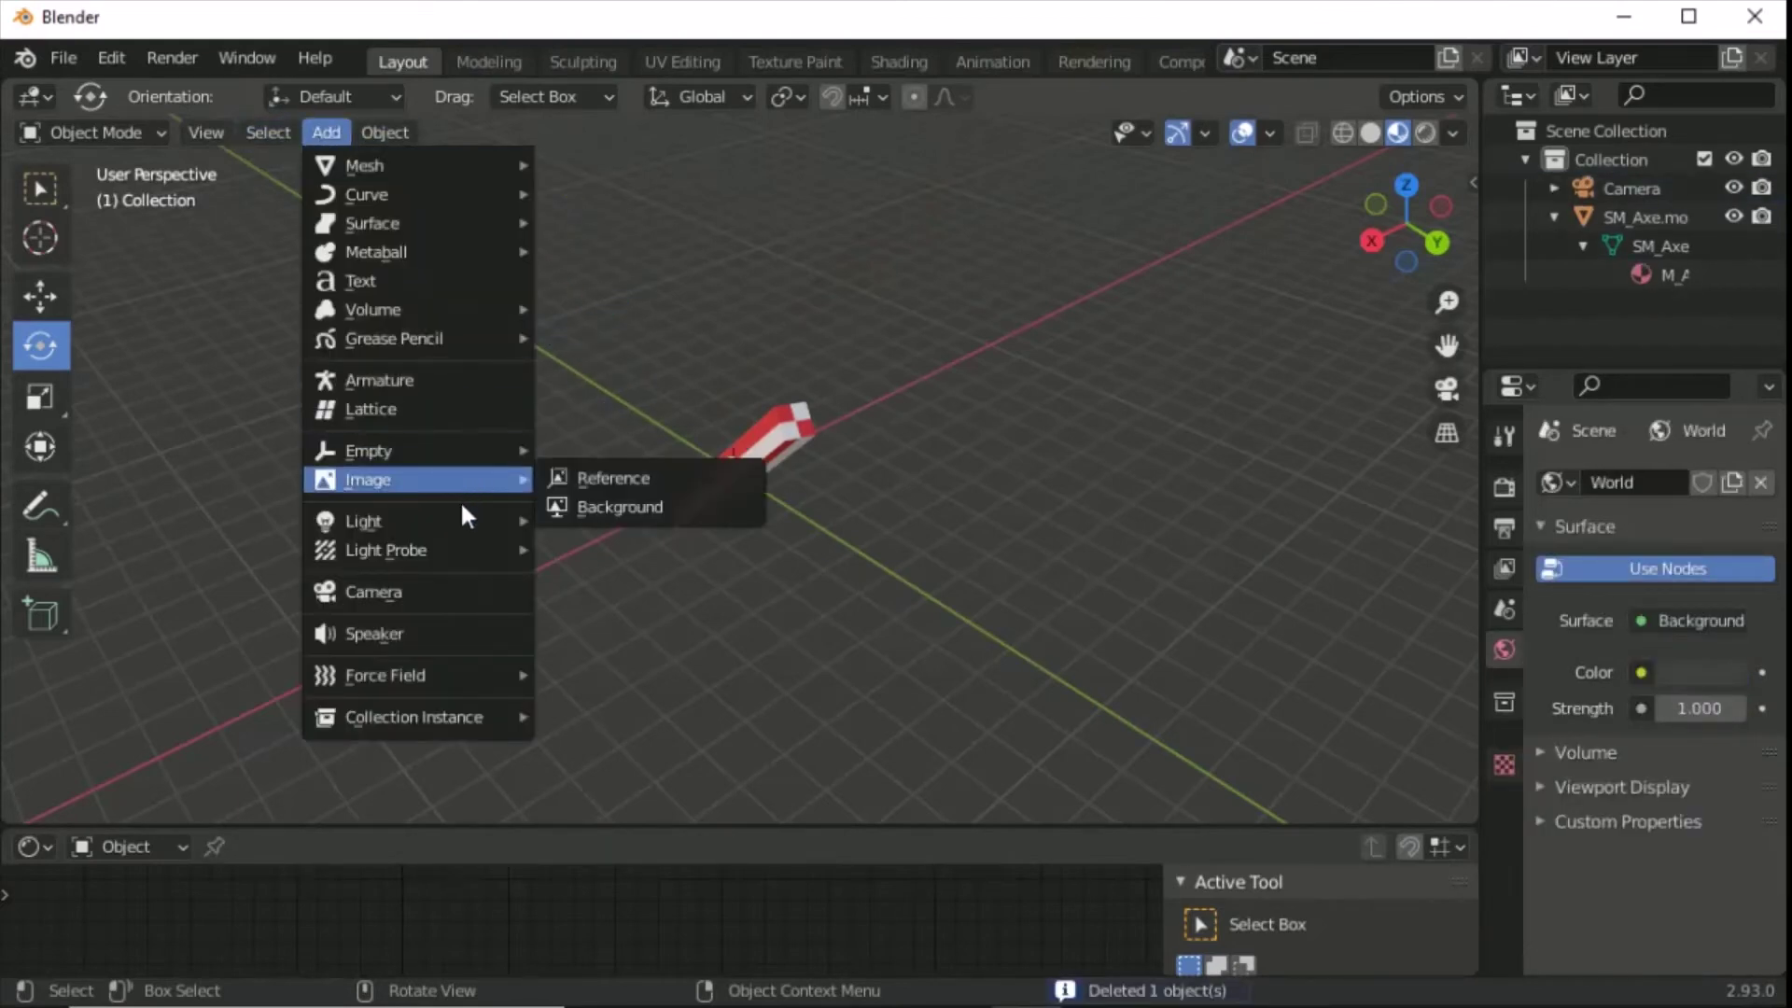
mouse_move(452, 523)
click(592, 549)
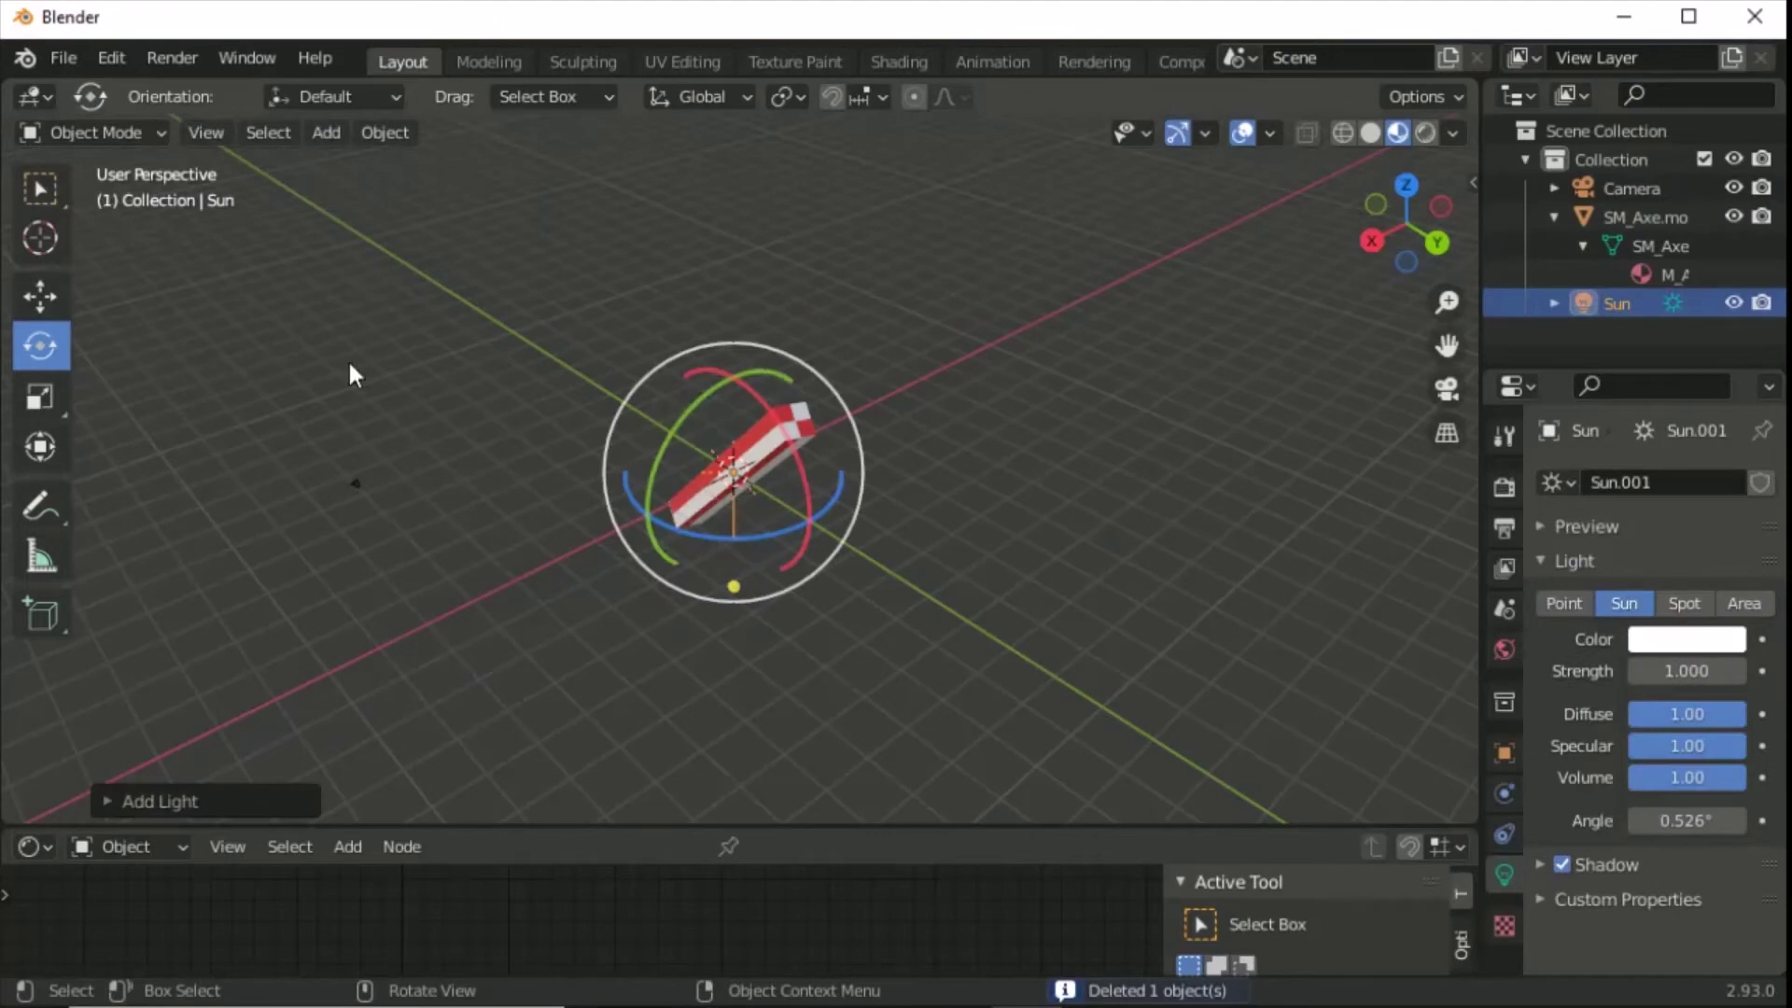
Raise the Sun light along Z, shift it along X toward the camera, and check the lighting with test renders.
click(35, 301)
drag(726, 417, 726, 313)
drag(683, 370, 403, 349)
click(758, 310)
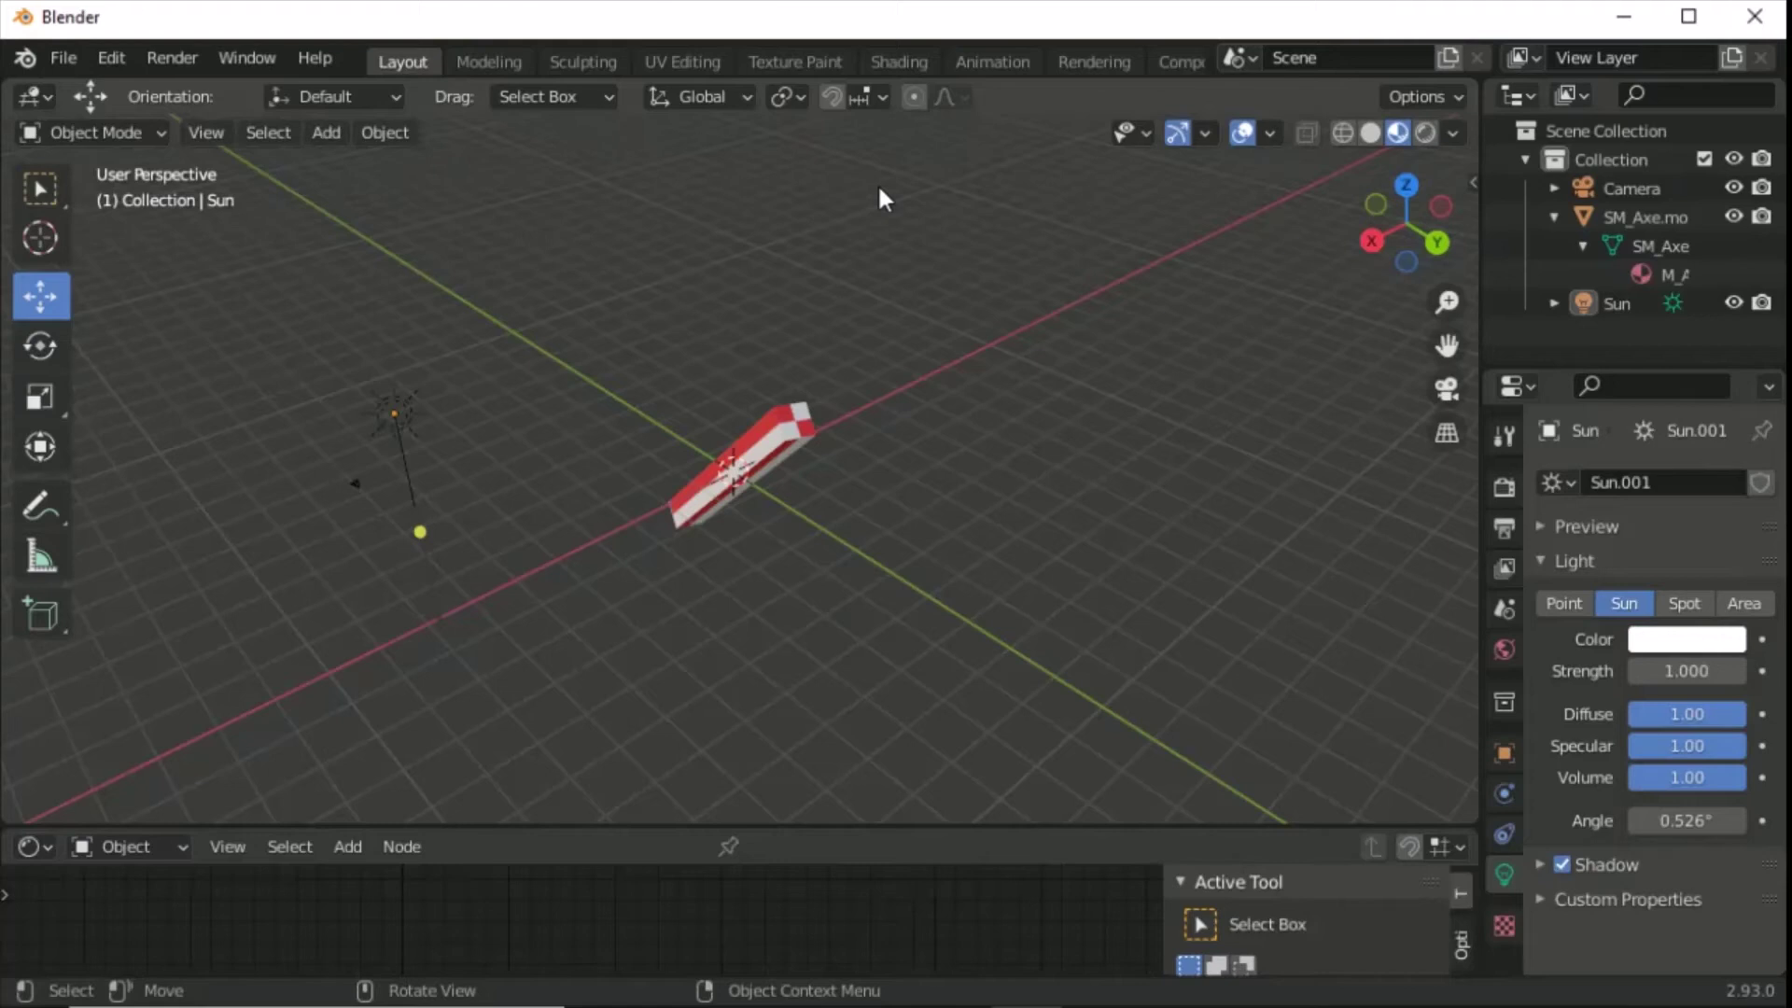
key(F12)
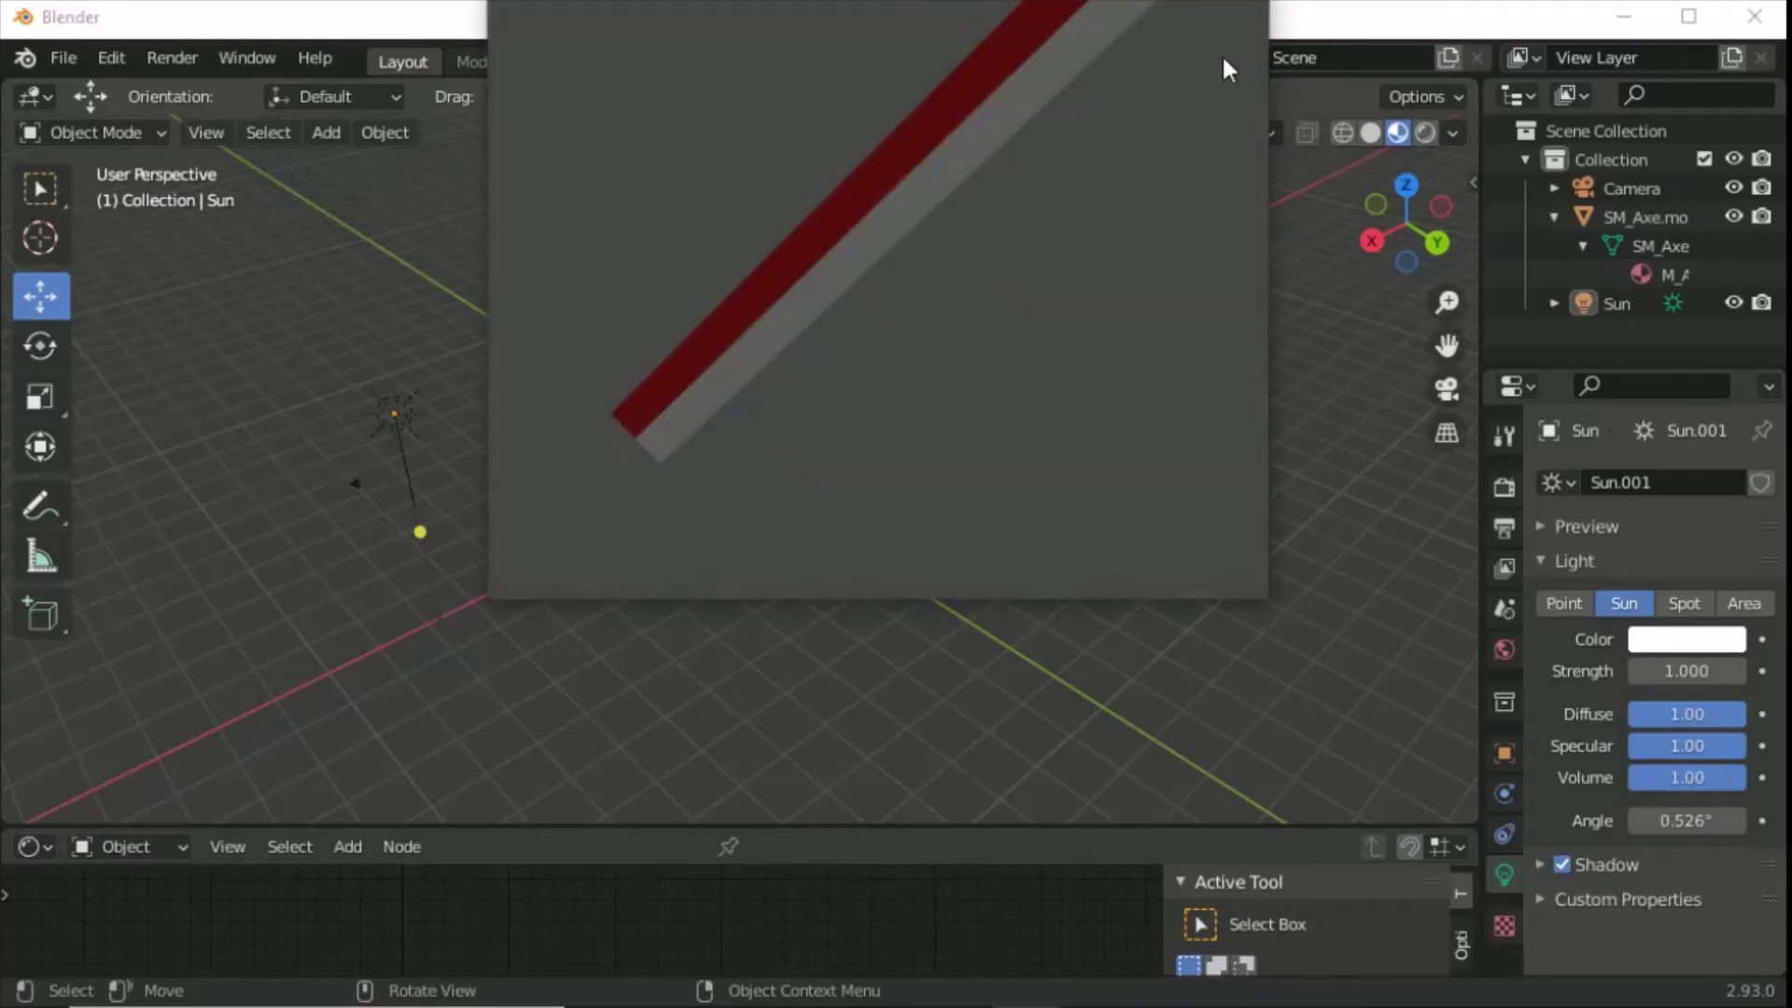
key(Escape)
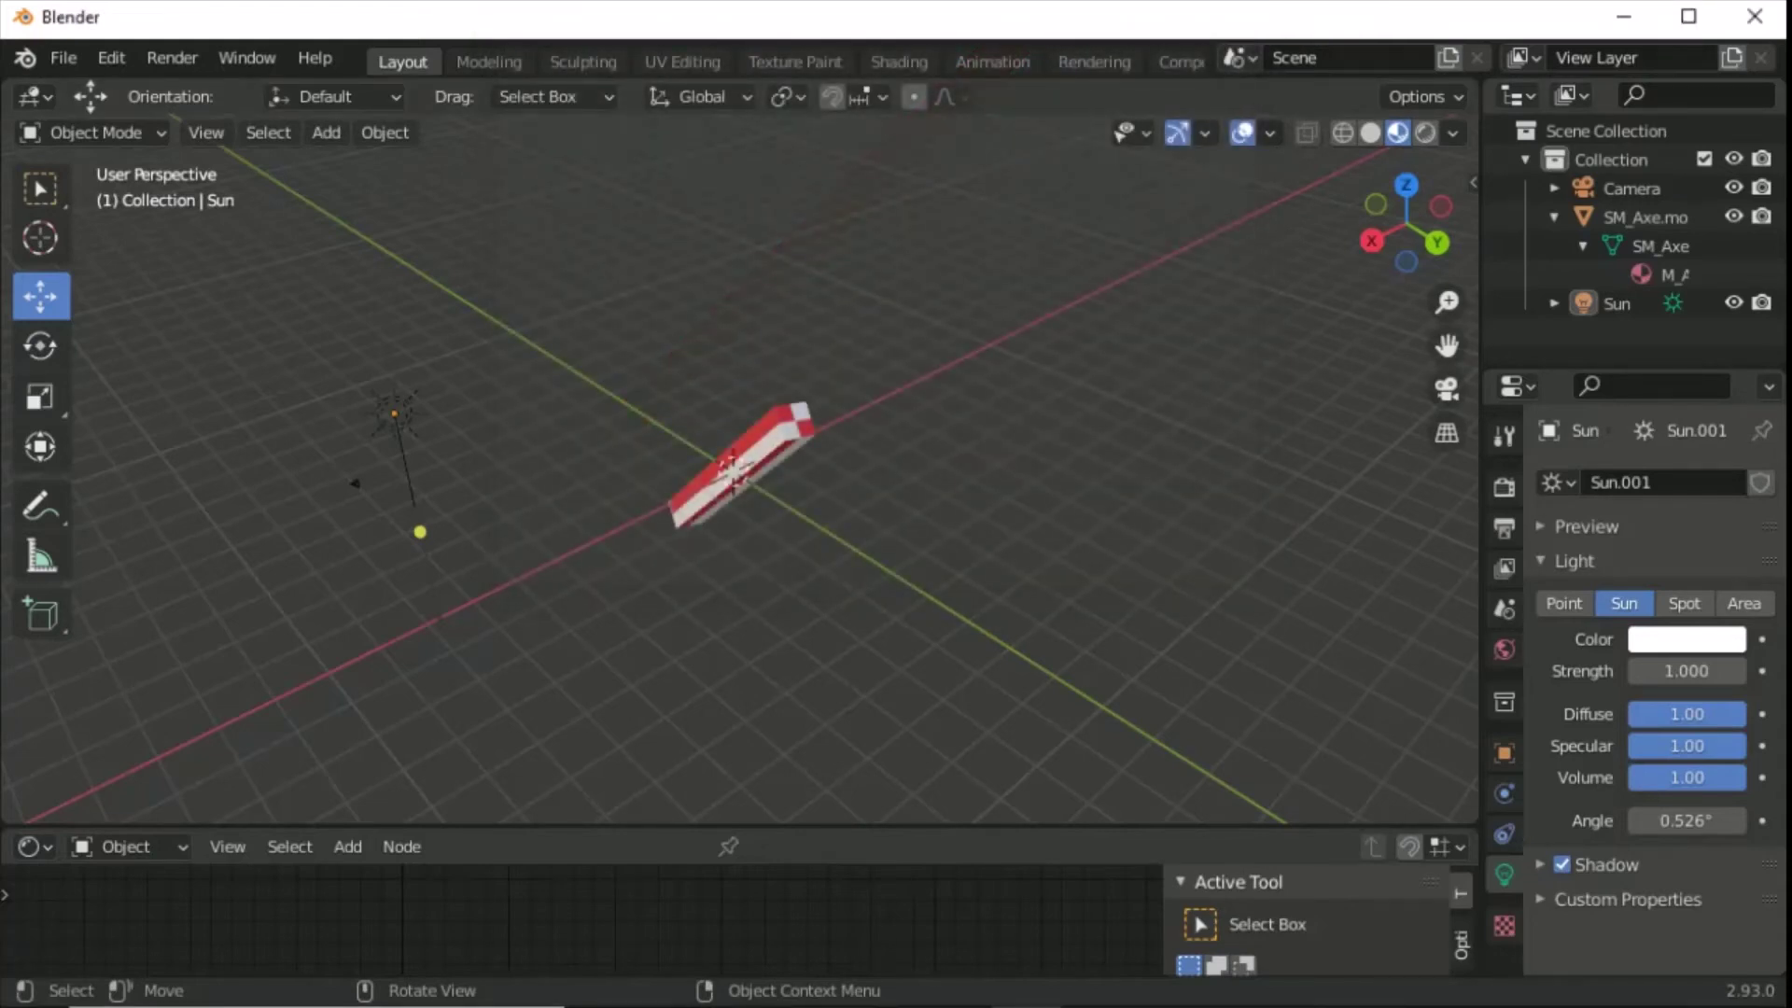
key(F12)
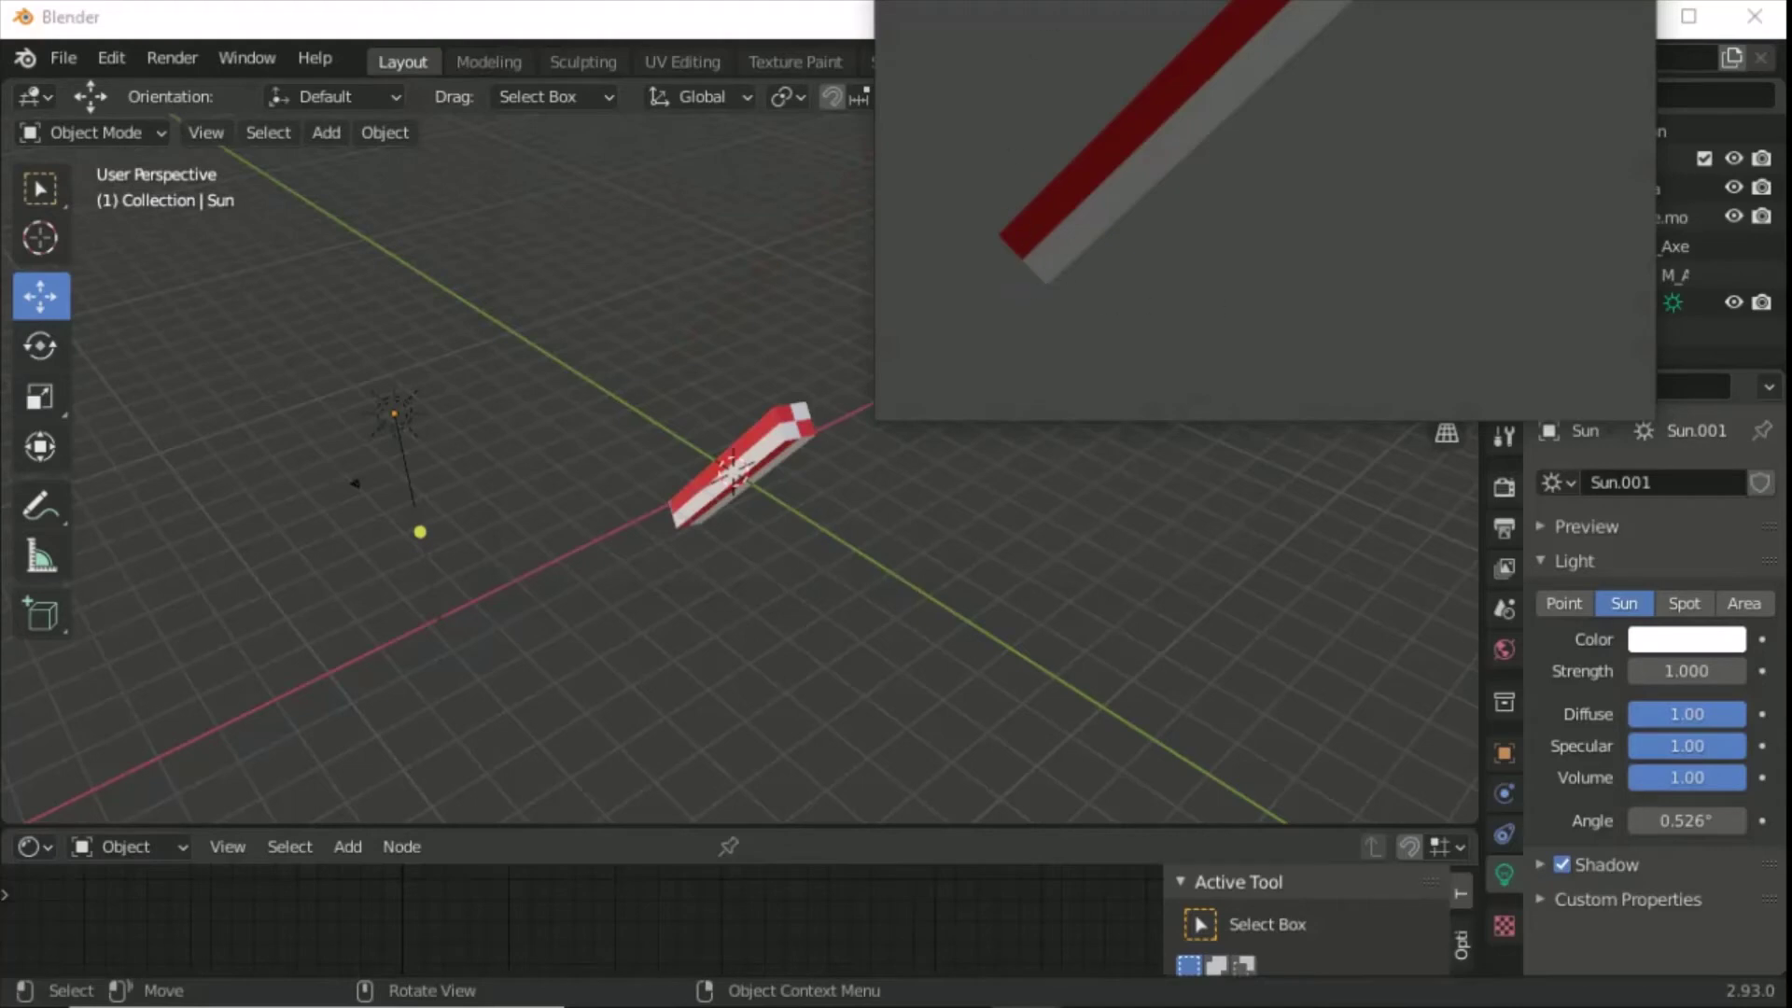
key(Escape)
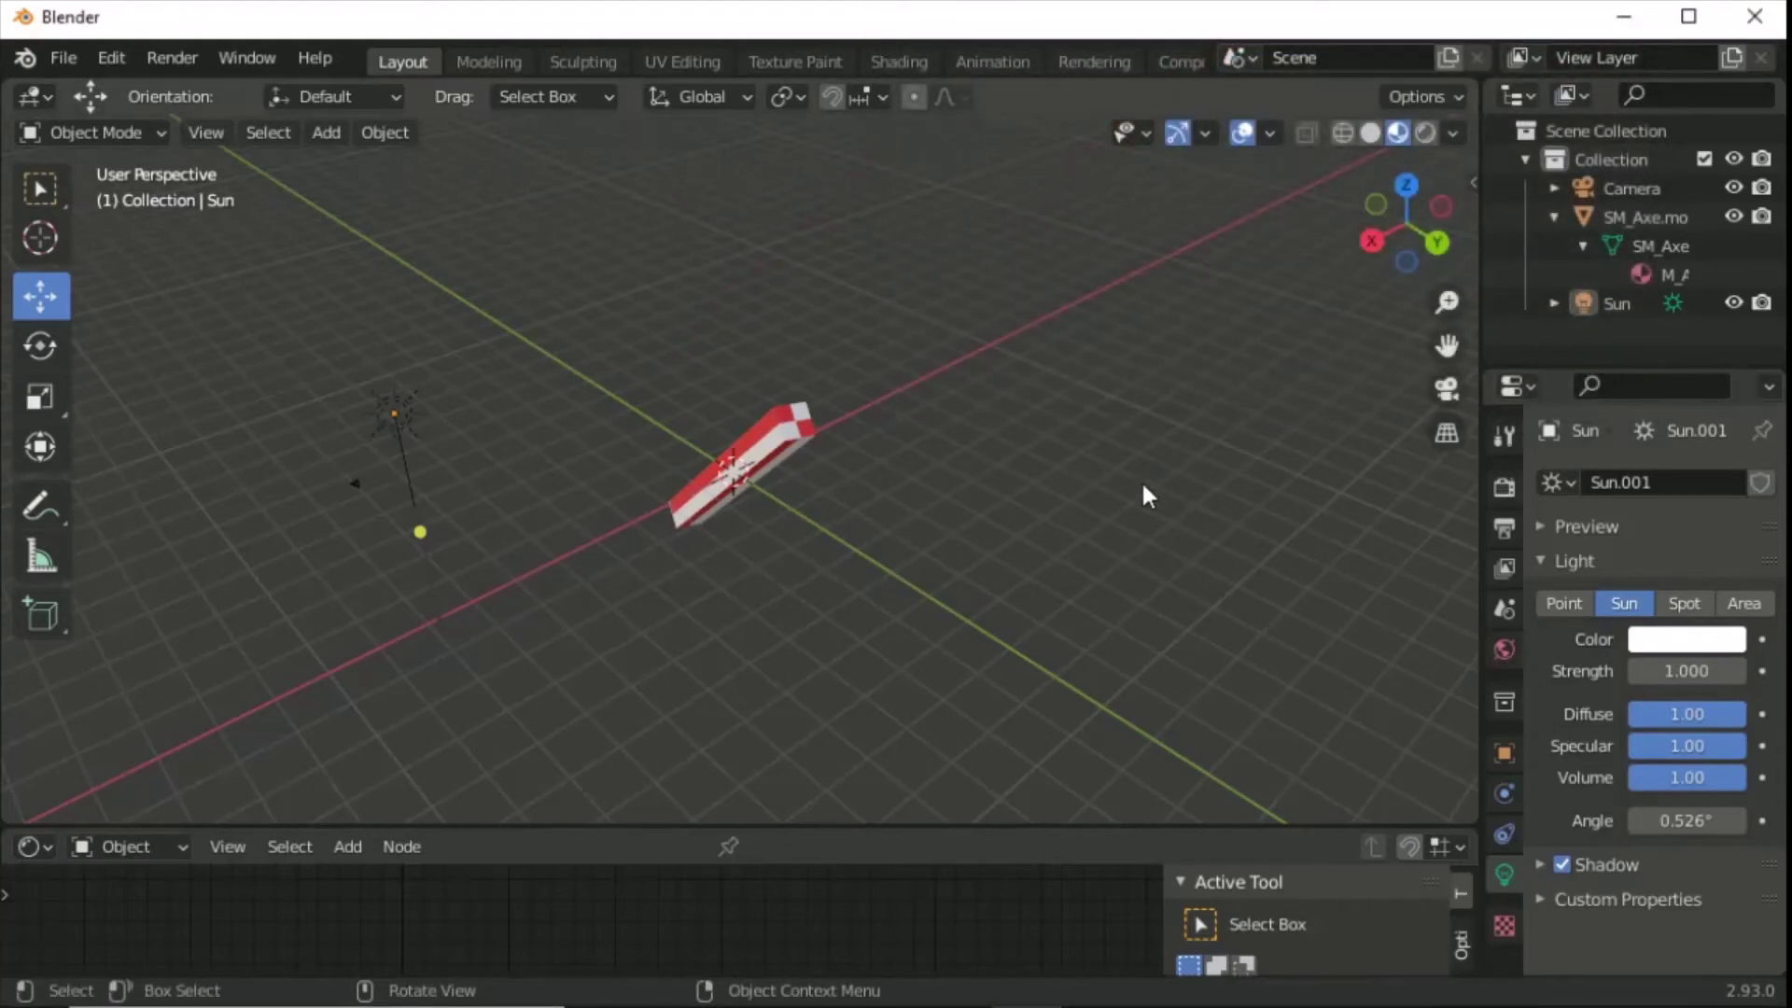
Enable the Transparent option in the scene's Film render settings and render the axe image.
click(791, 447)
click(1178, 395)
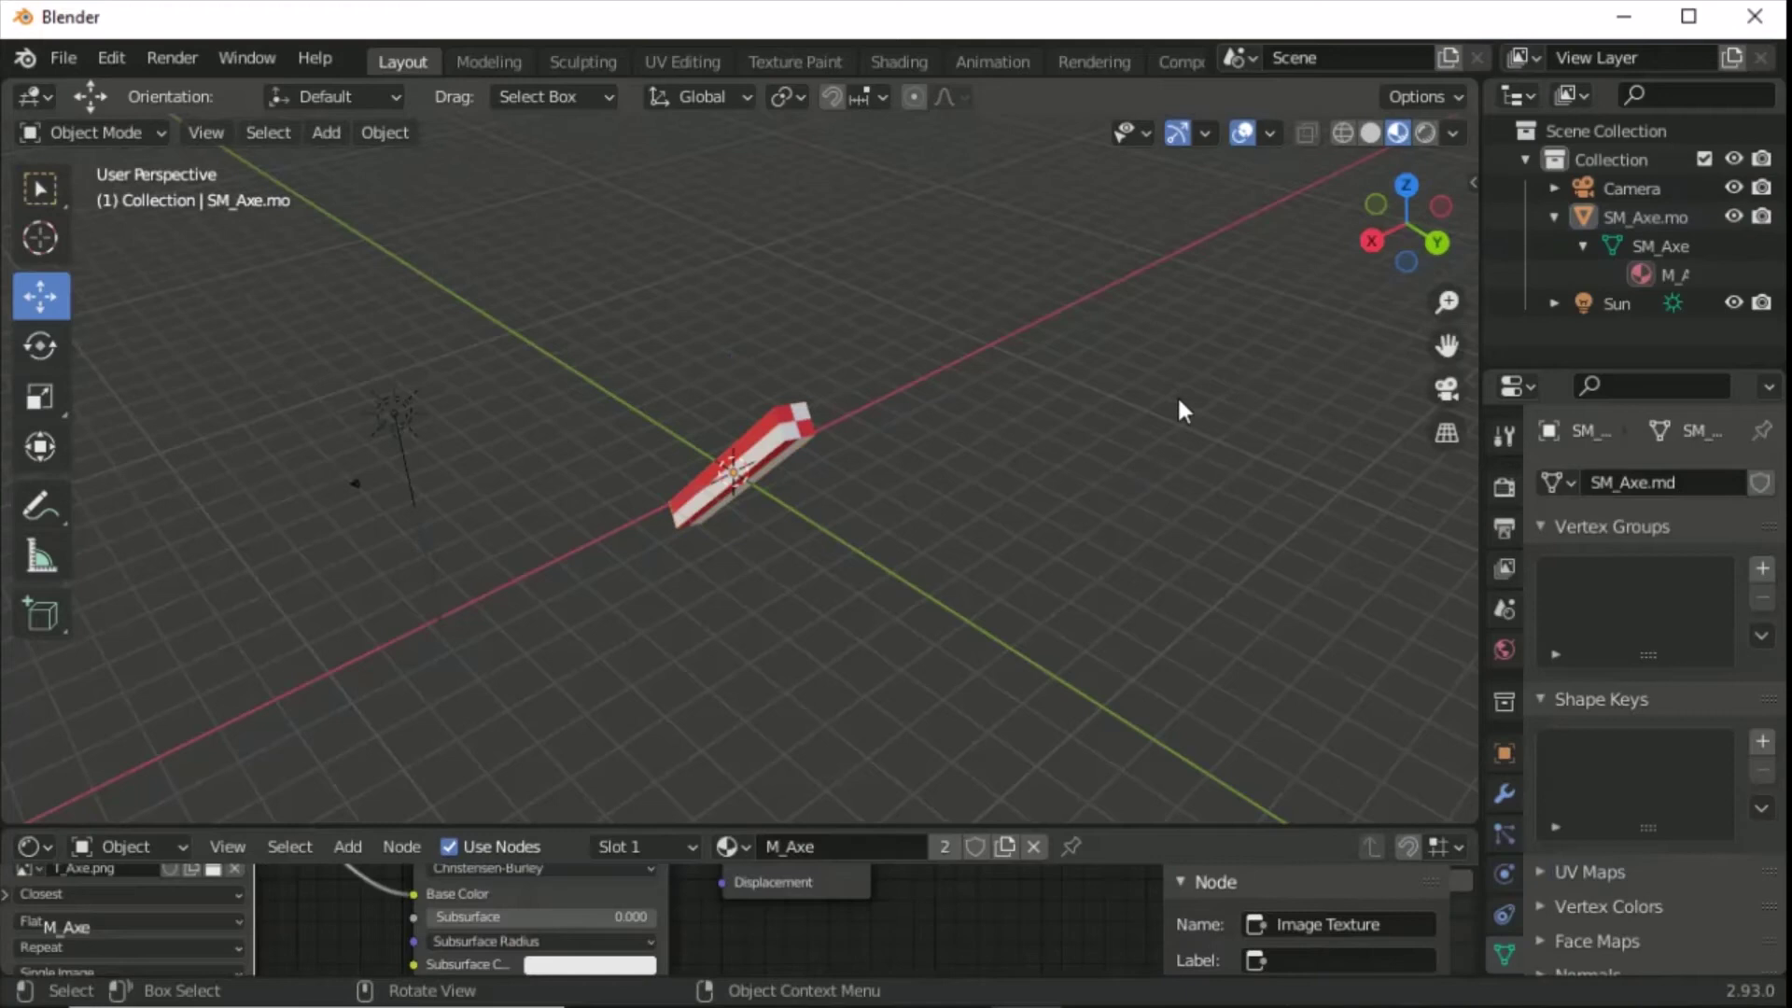
click(1504, 753)
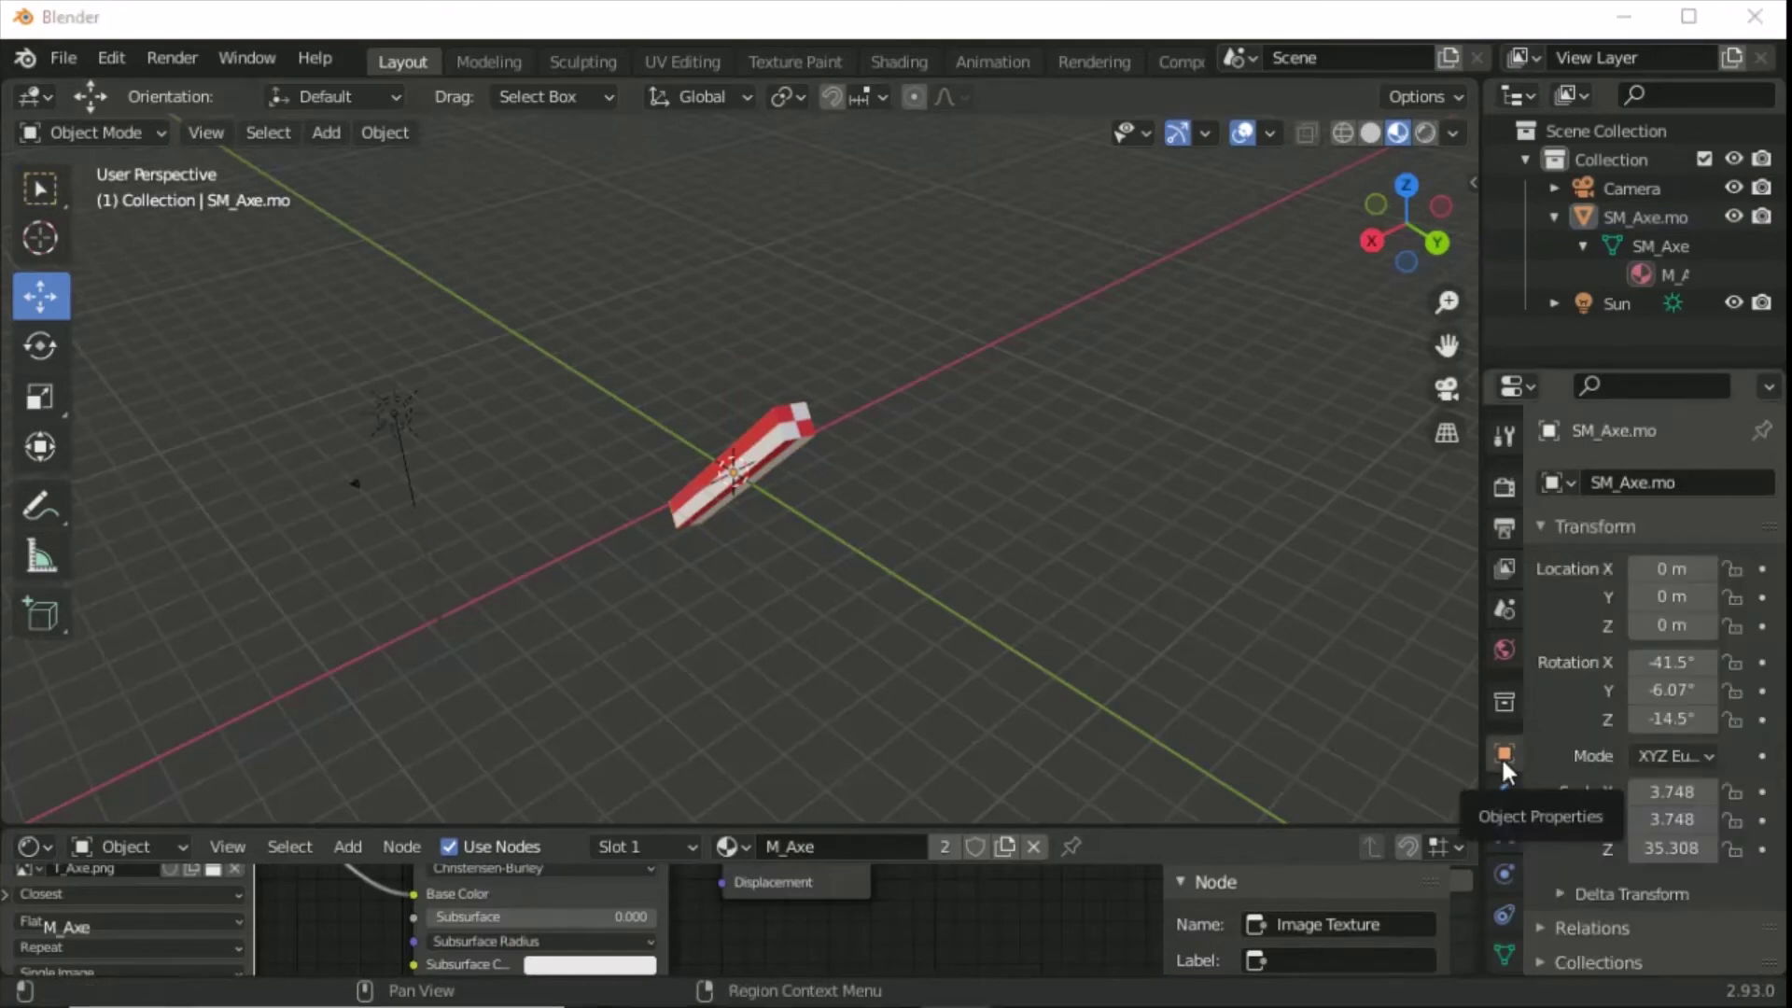
click(1503, 488)
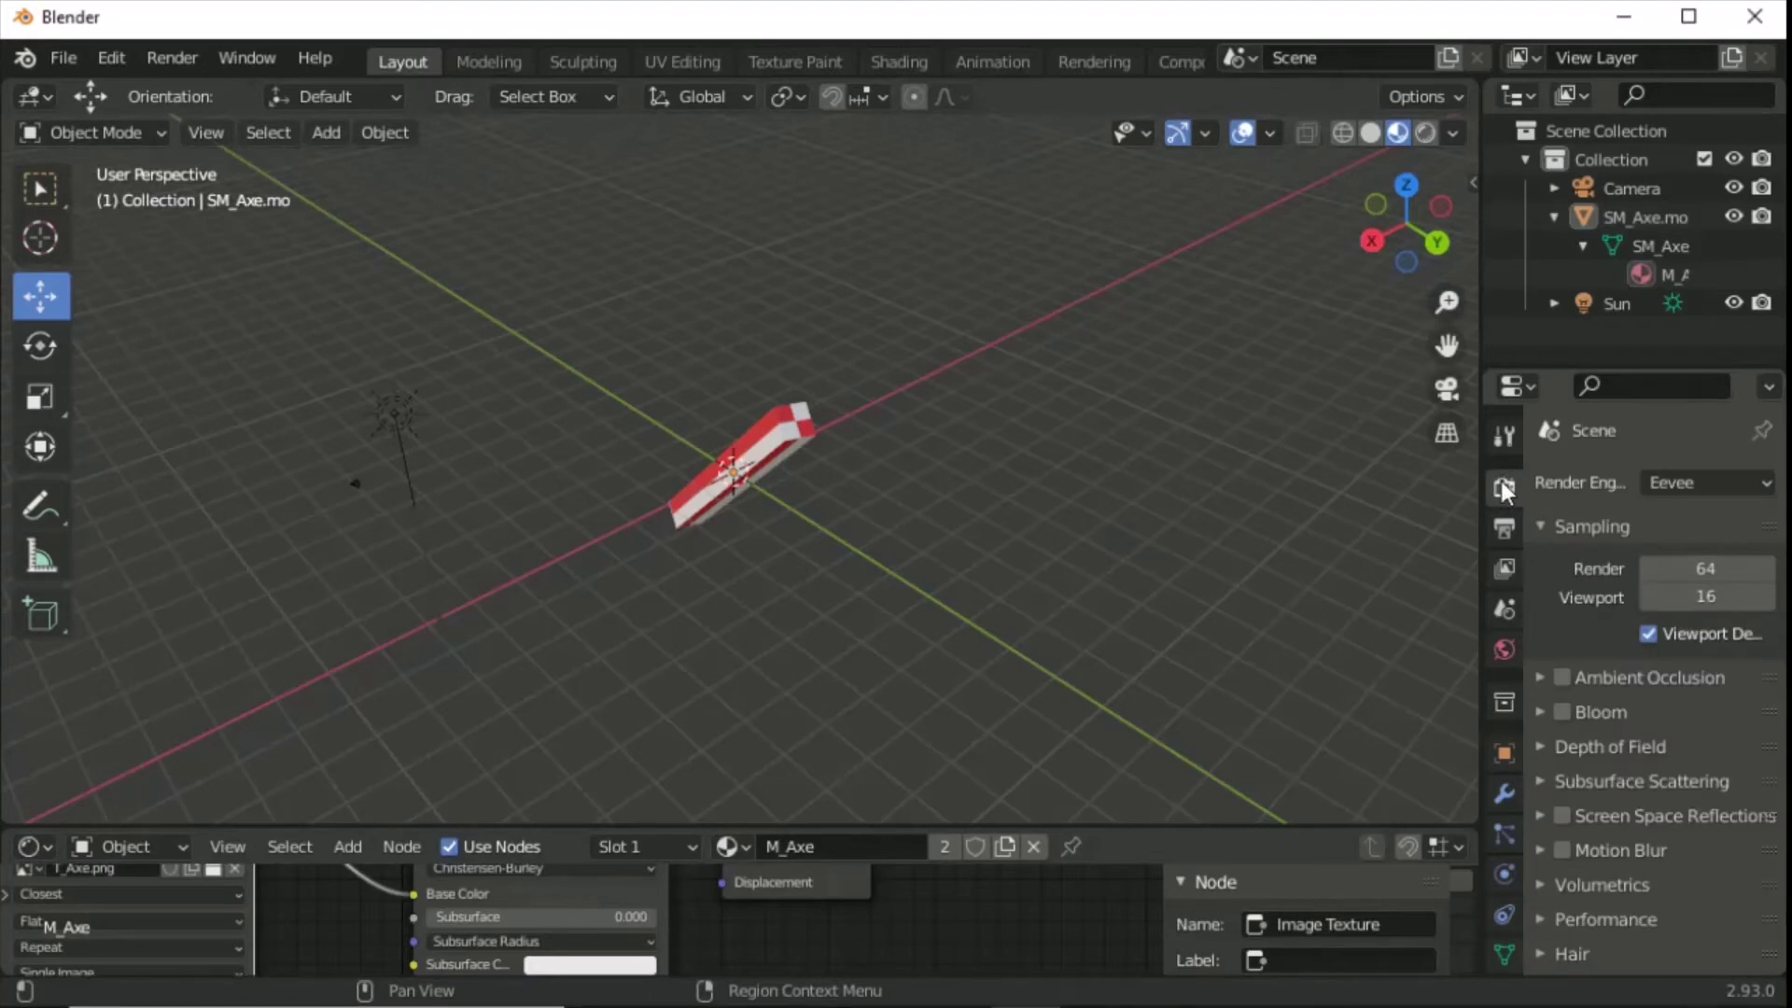
scroll(1576, 703, down, 5)
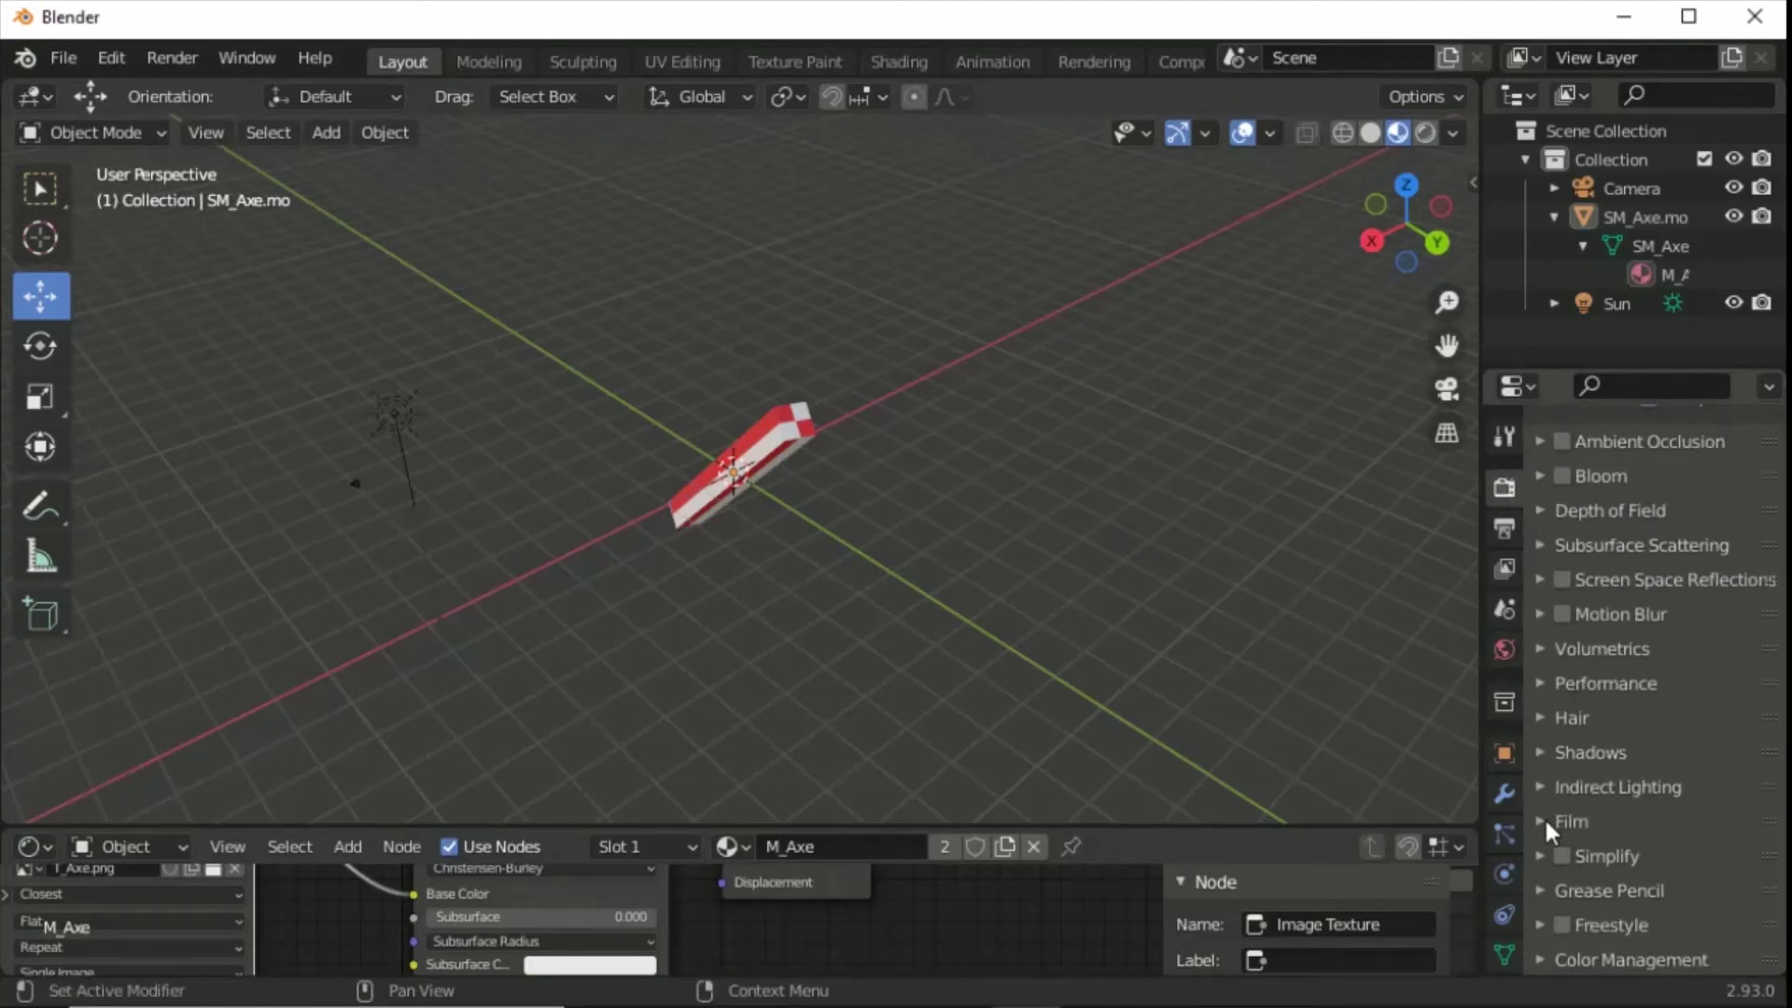
click(1538, 818)
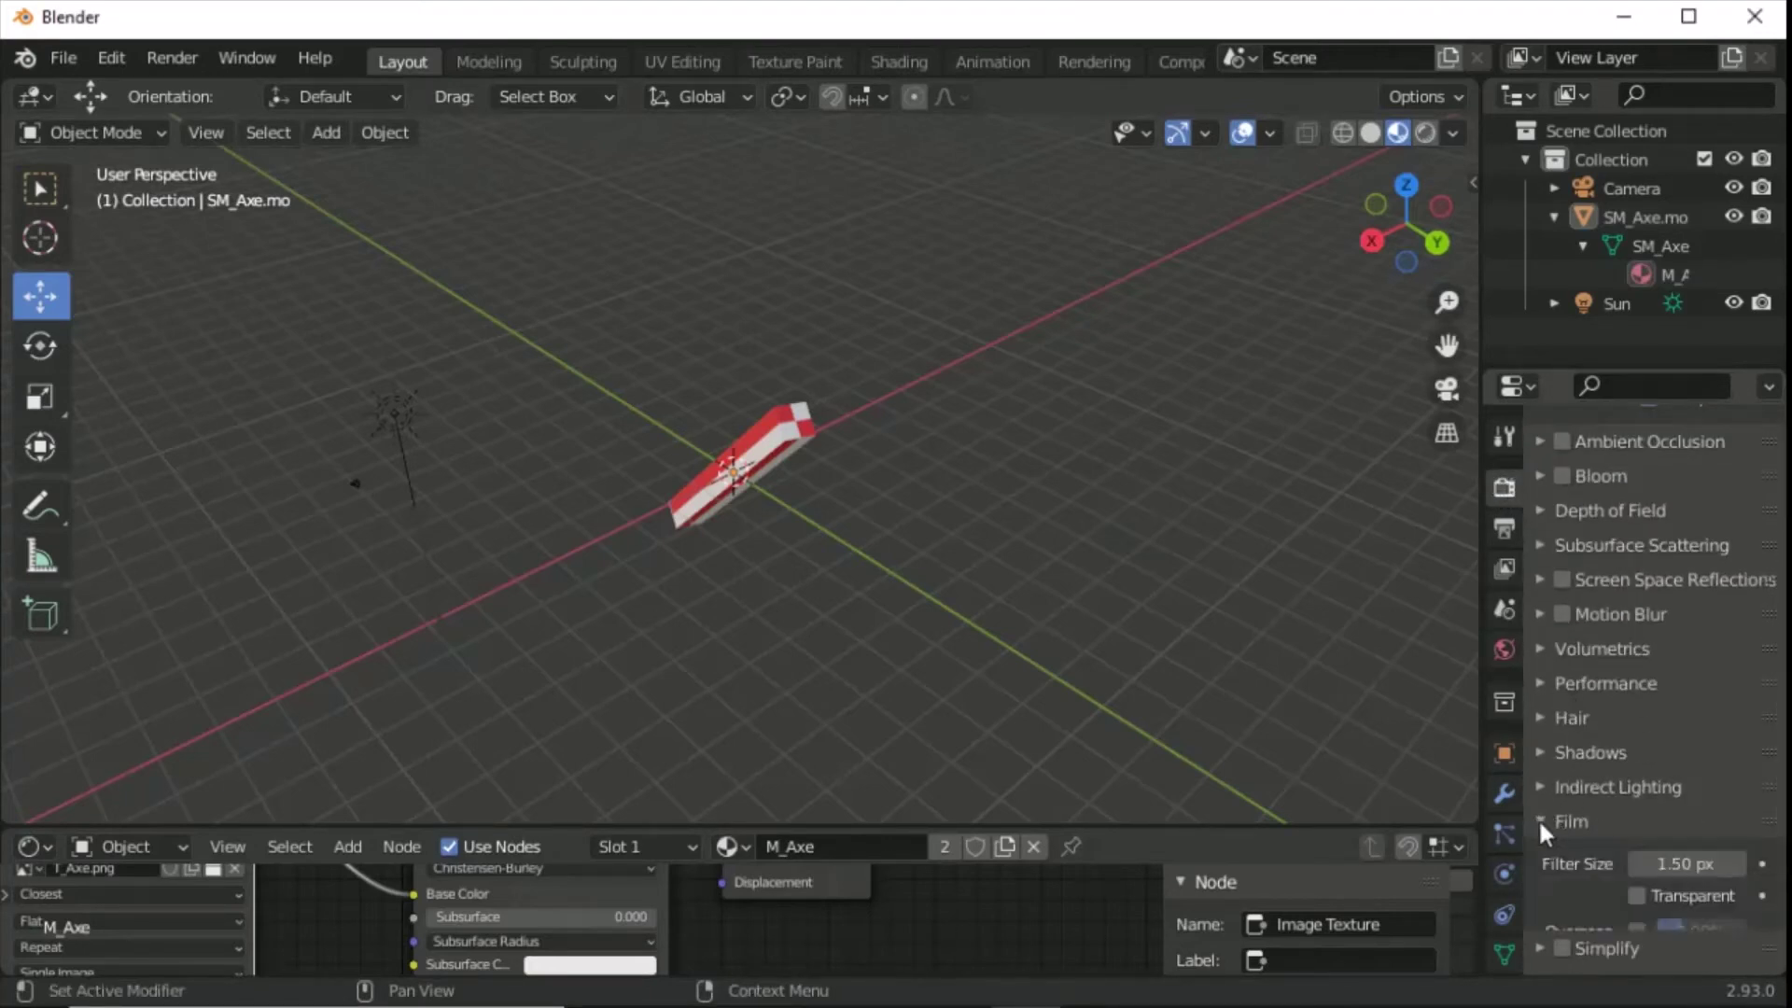
scroll(1592, 748, down, 3)
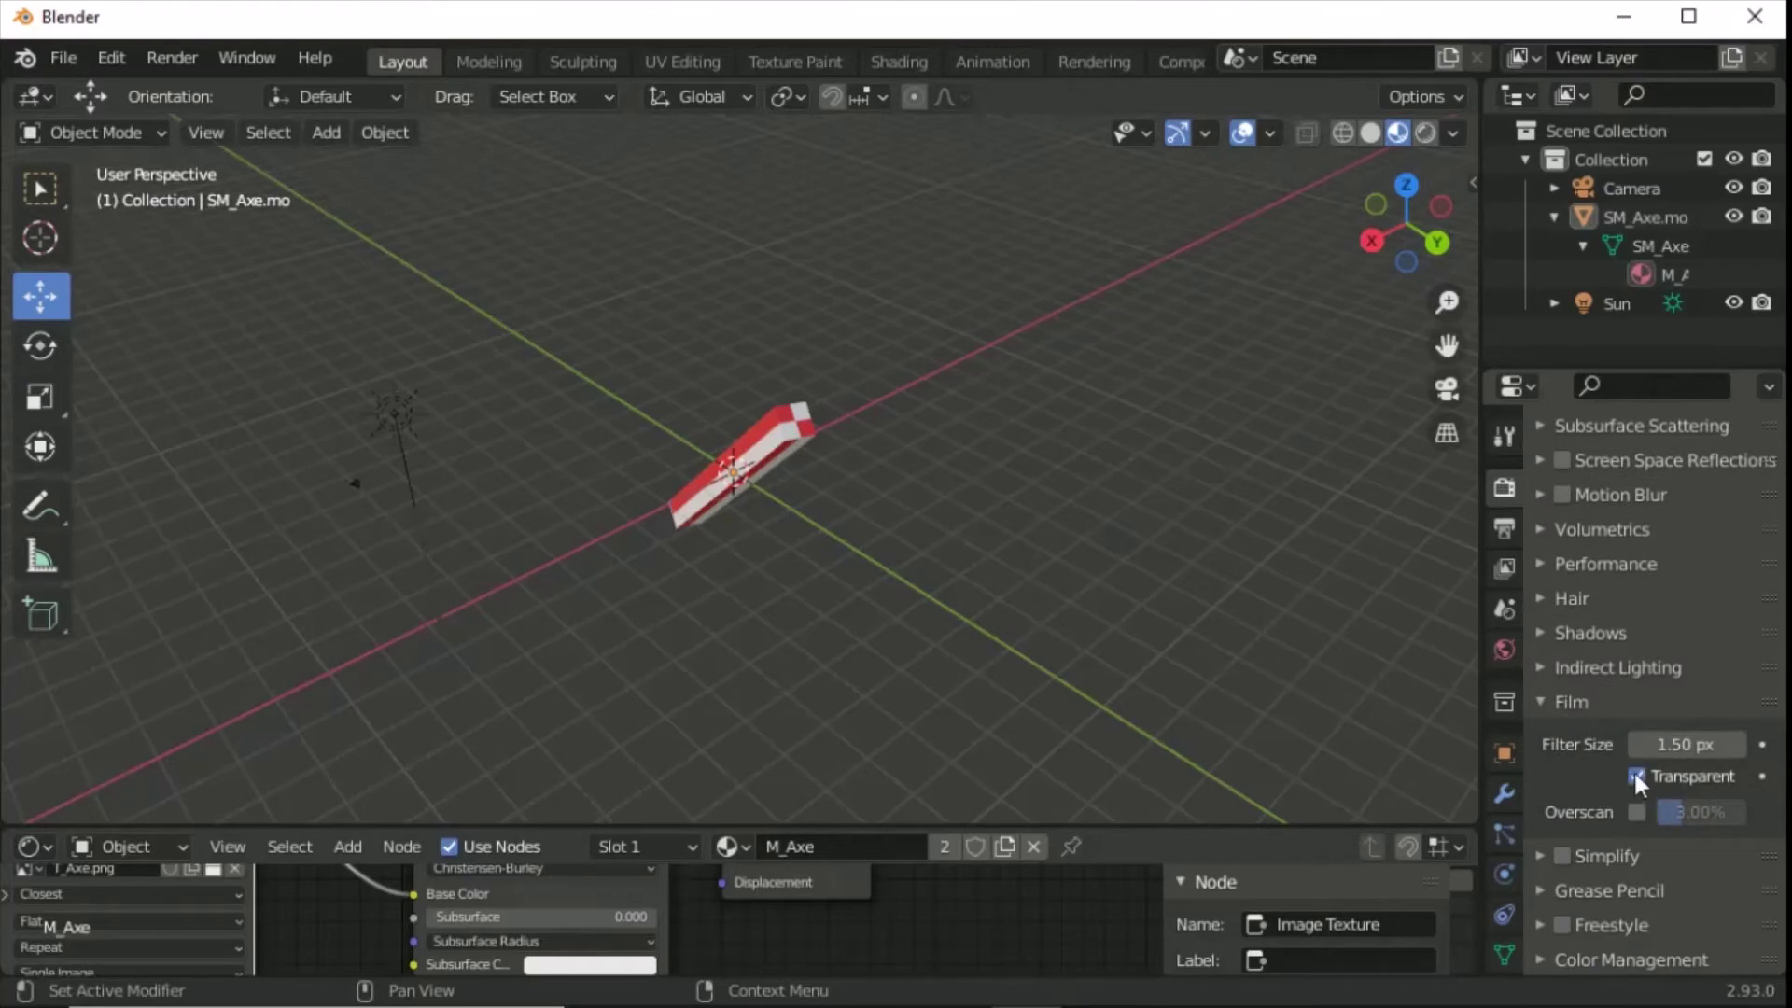
key(F12)
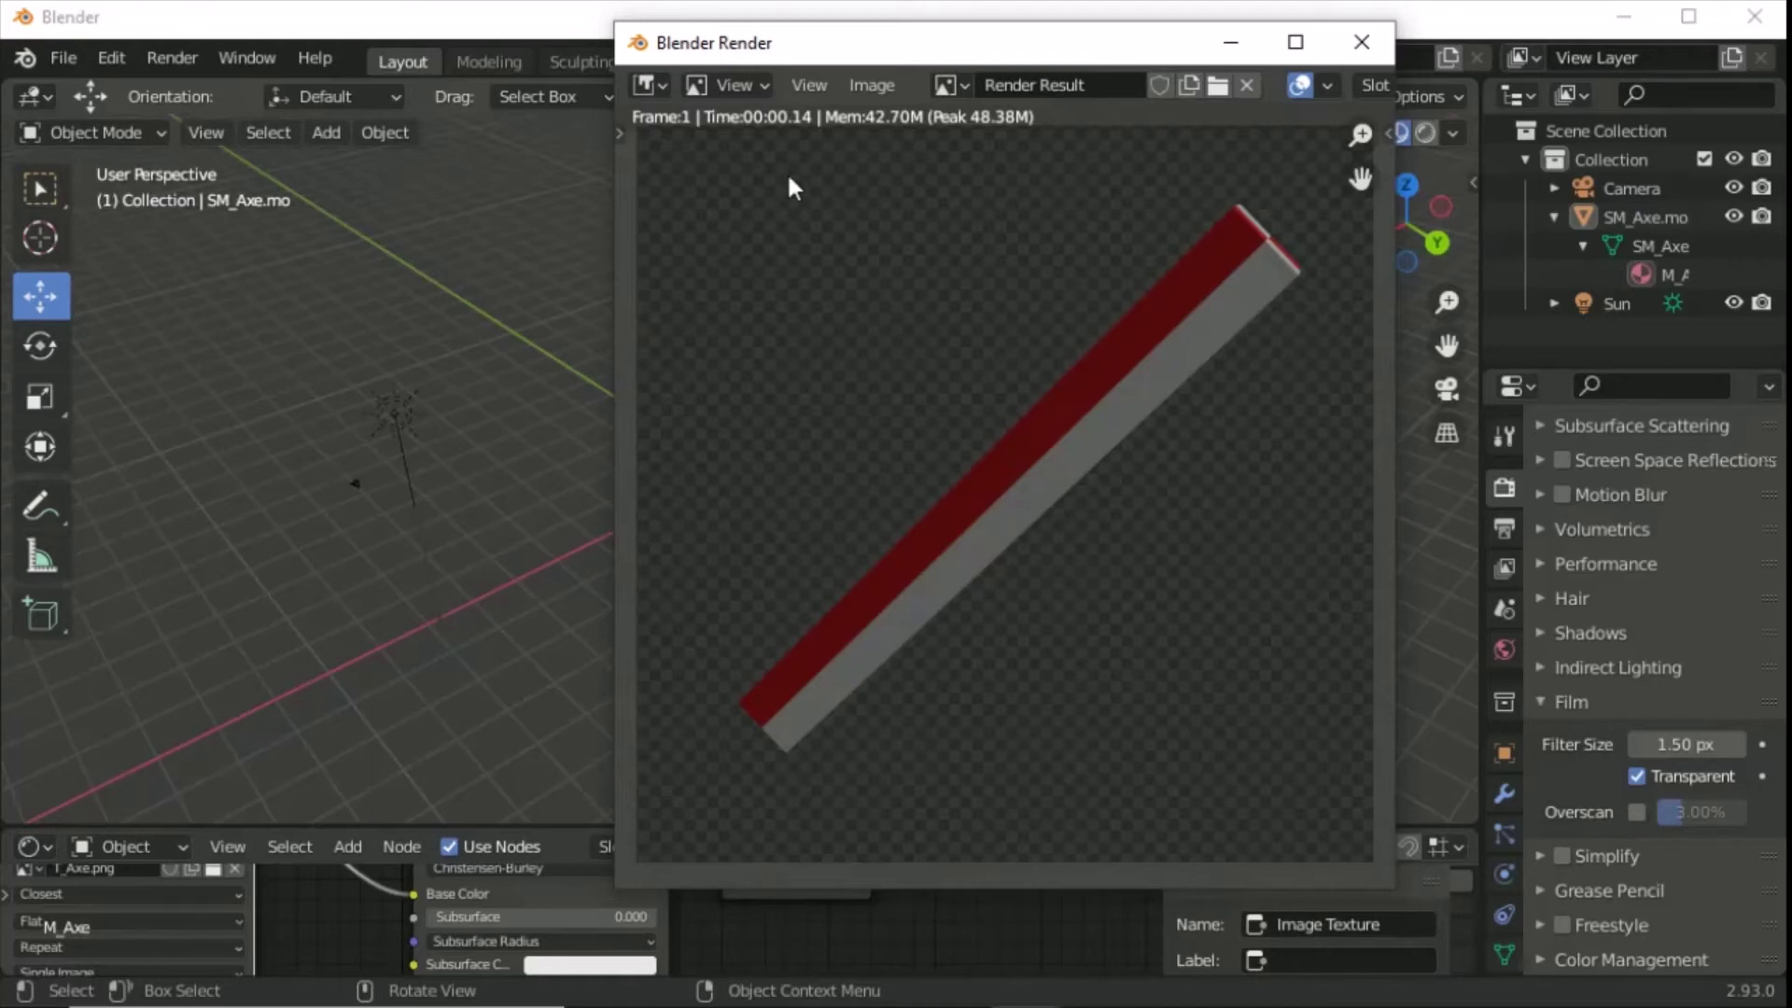
Start saving the render as a new image in the Axe folder, with PNG compression at 100%.
click(866, 86)
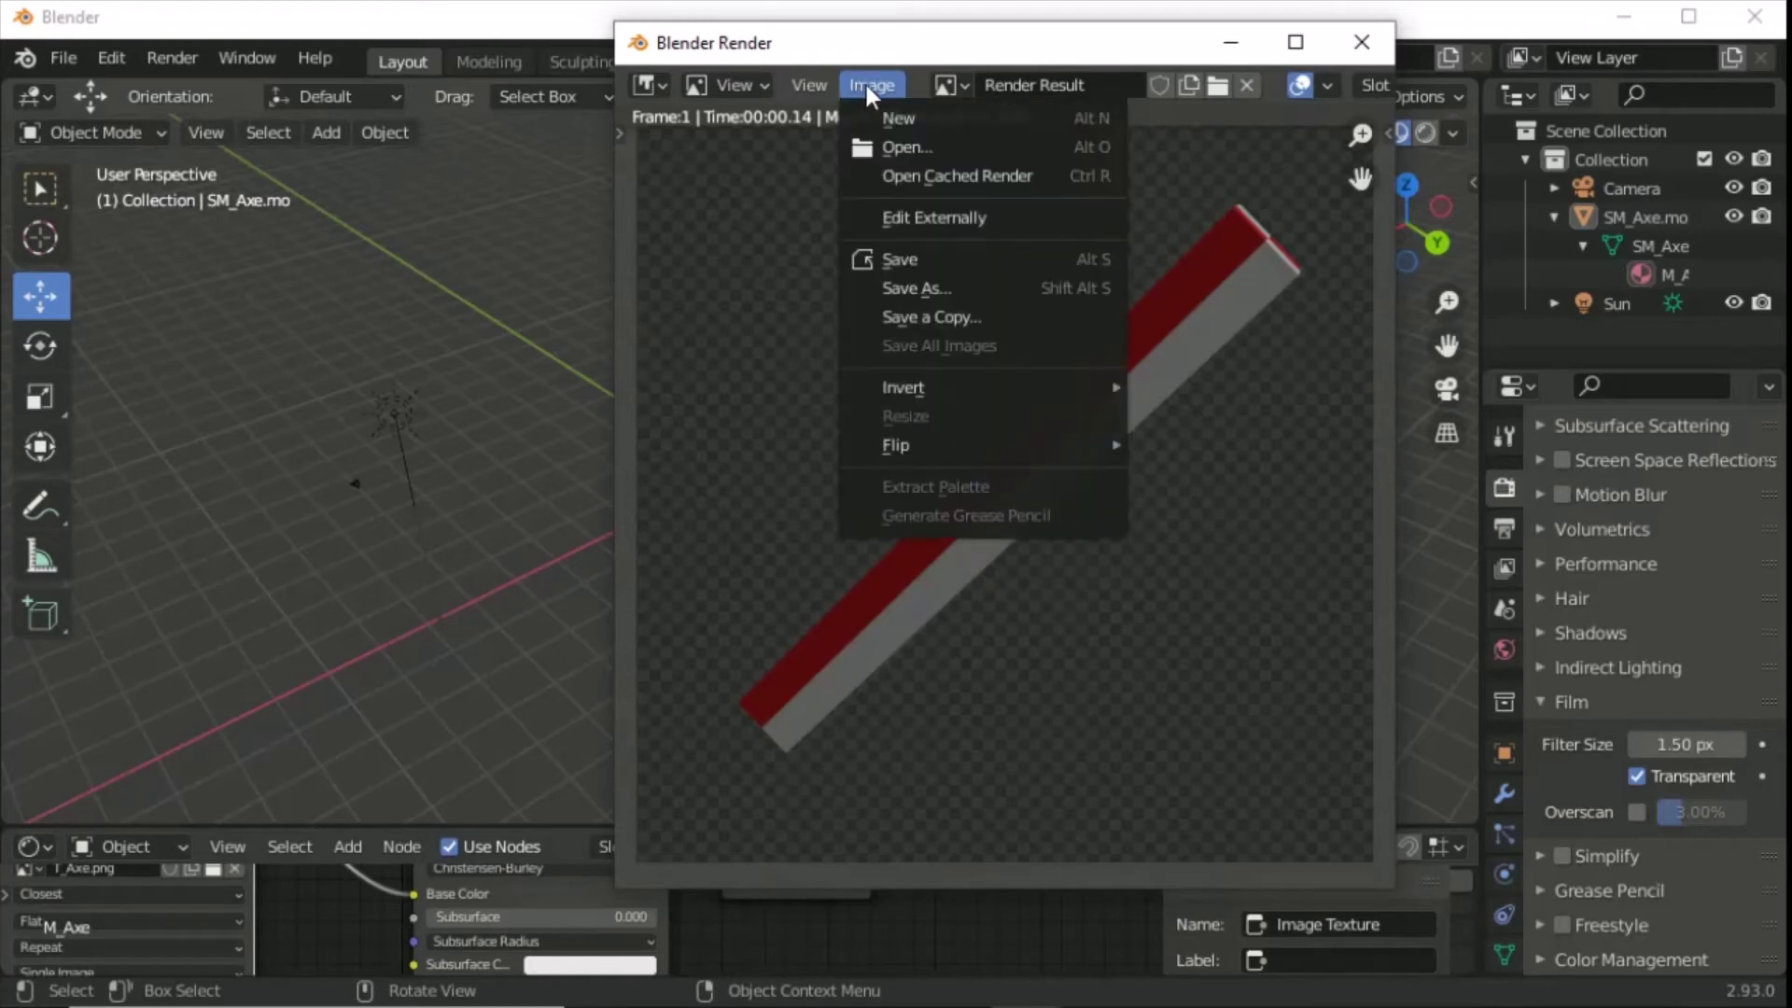
click(982, 288)
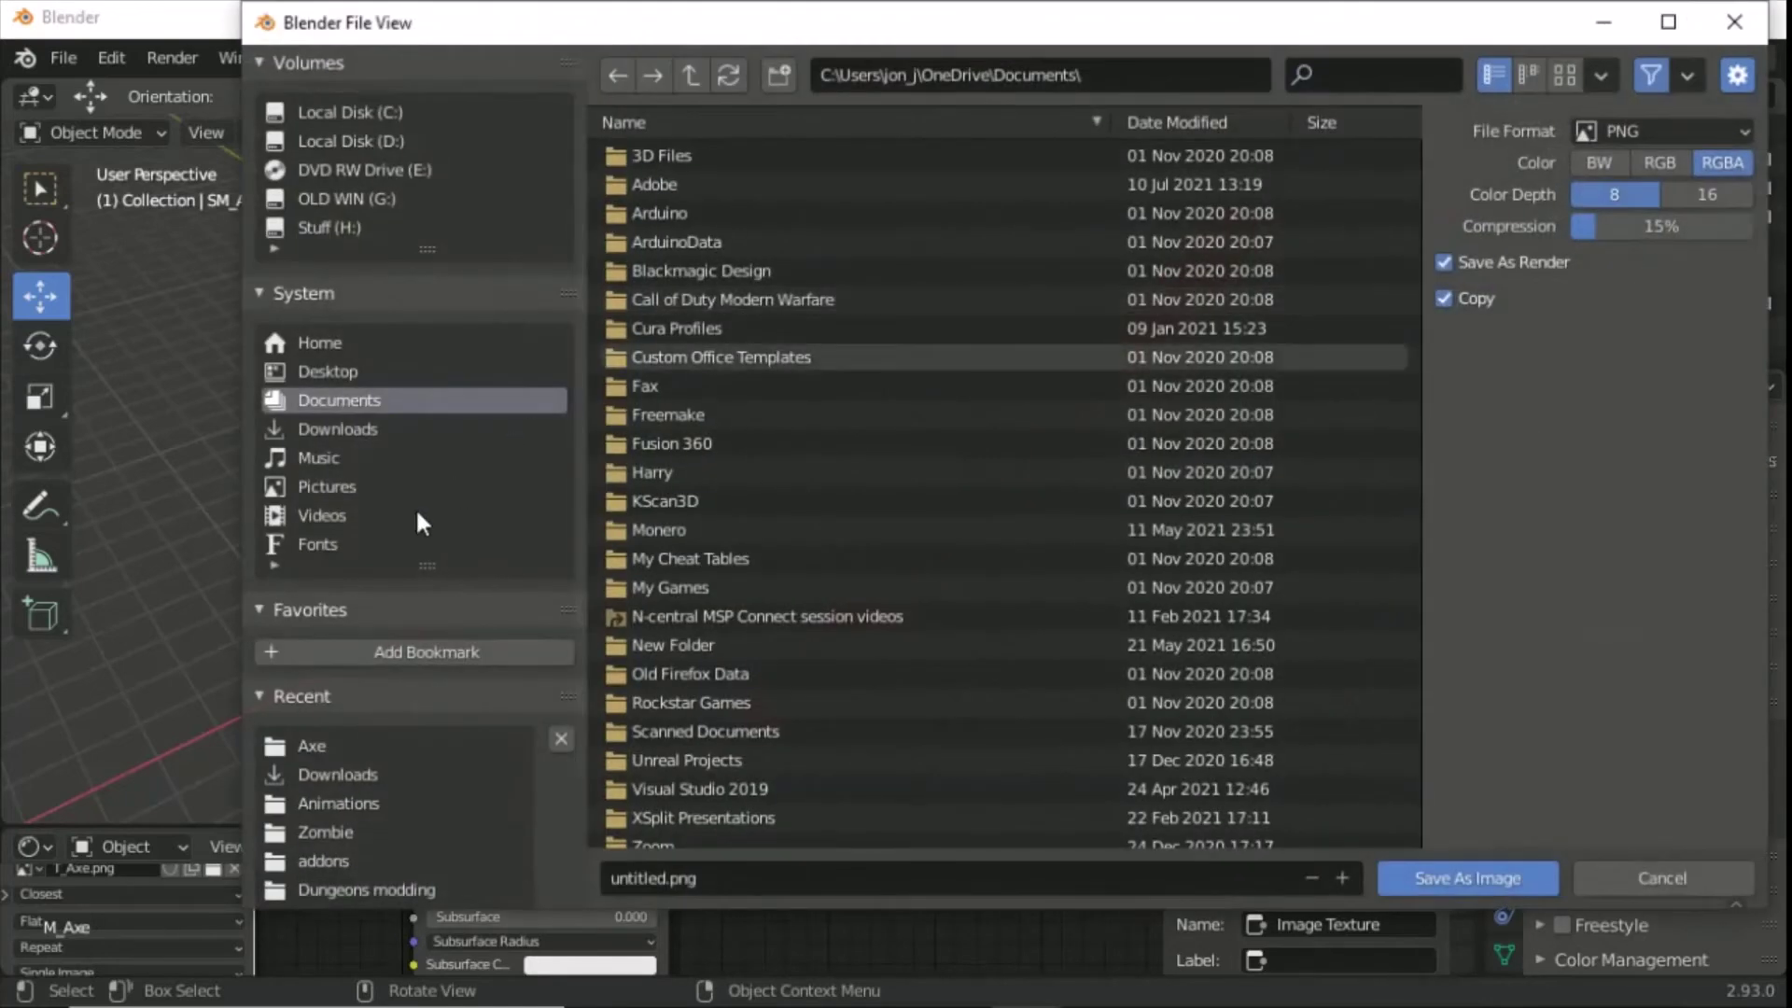
click(312, 749)
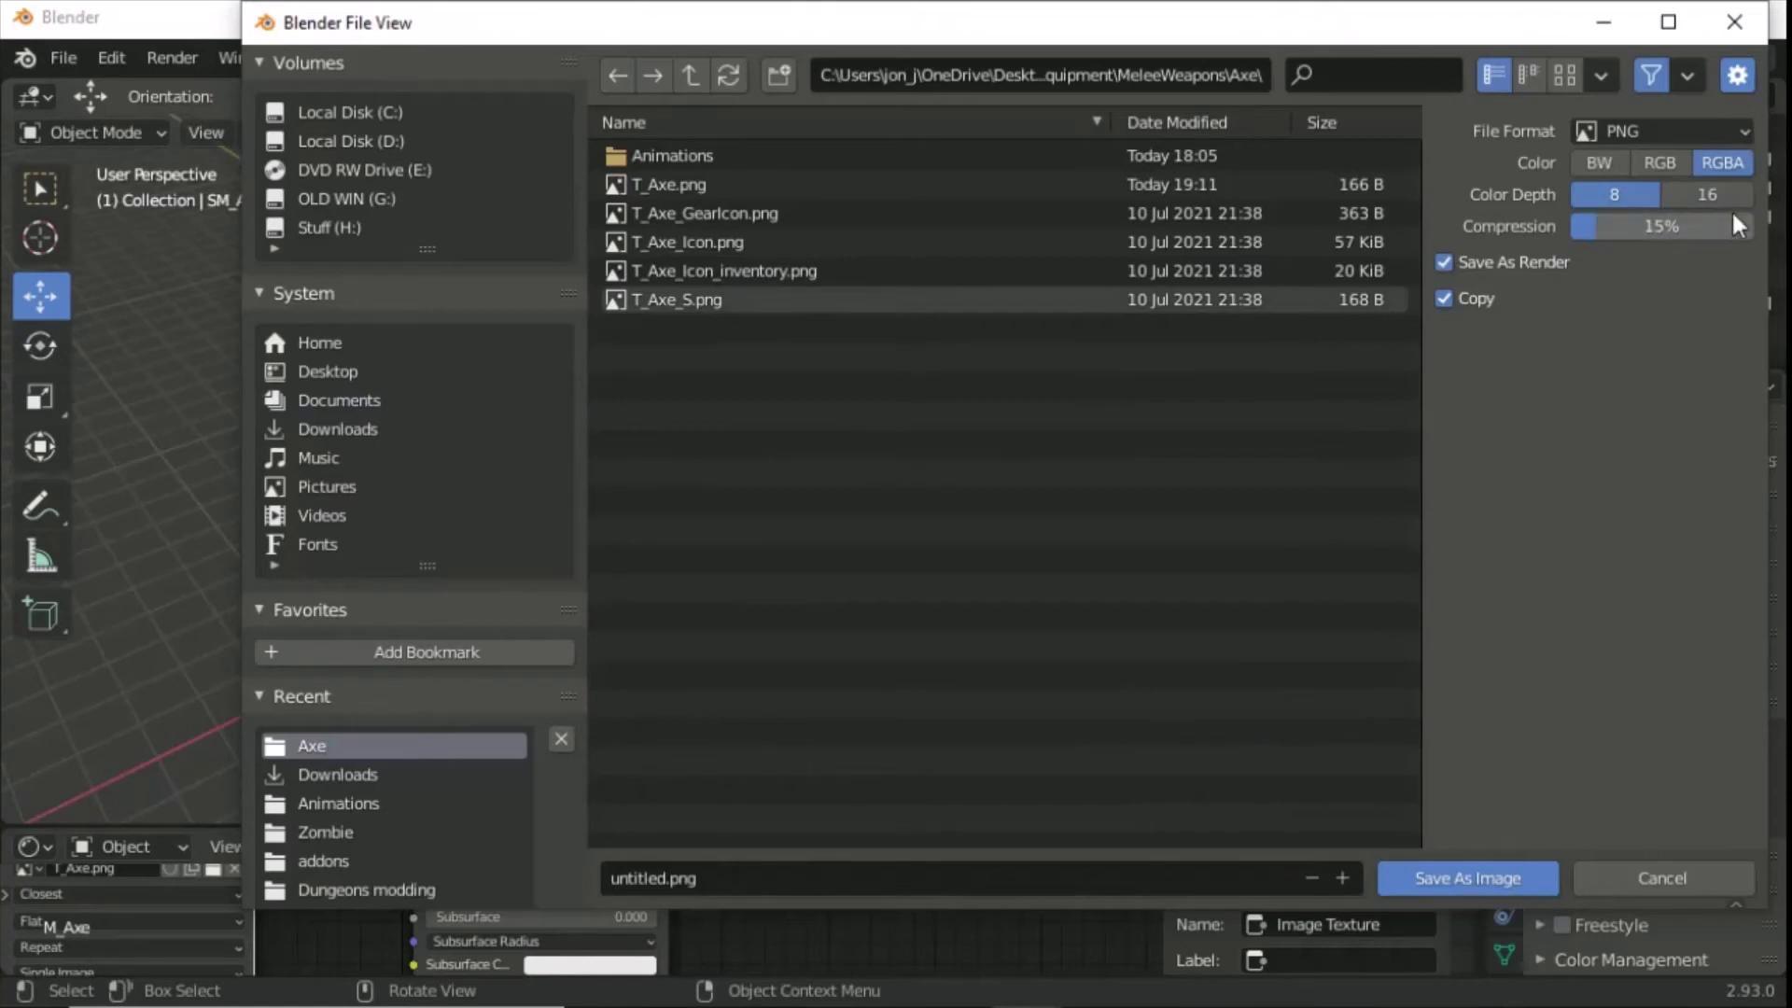
drag(1652, 223, 1753, 226)
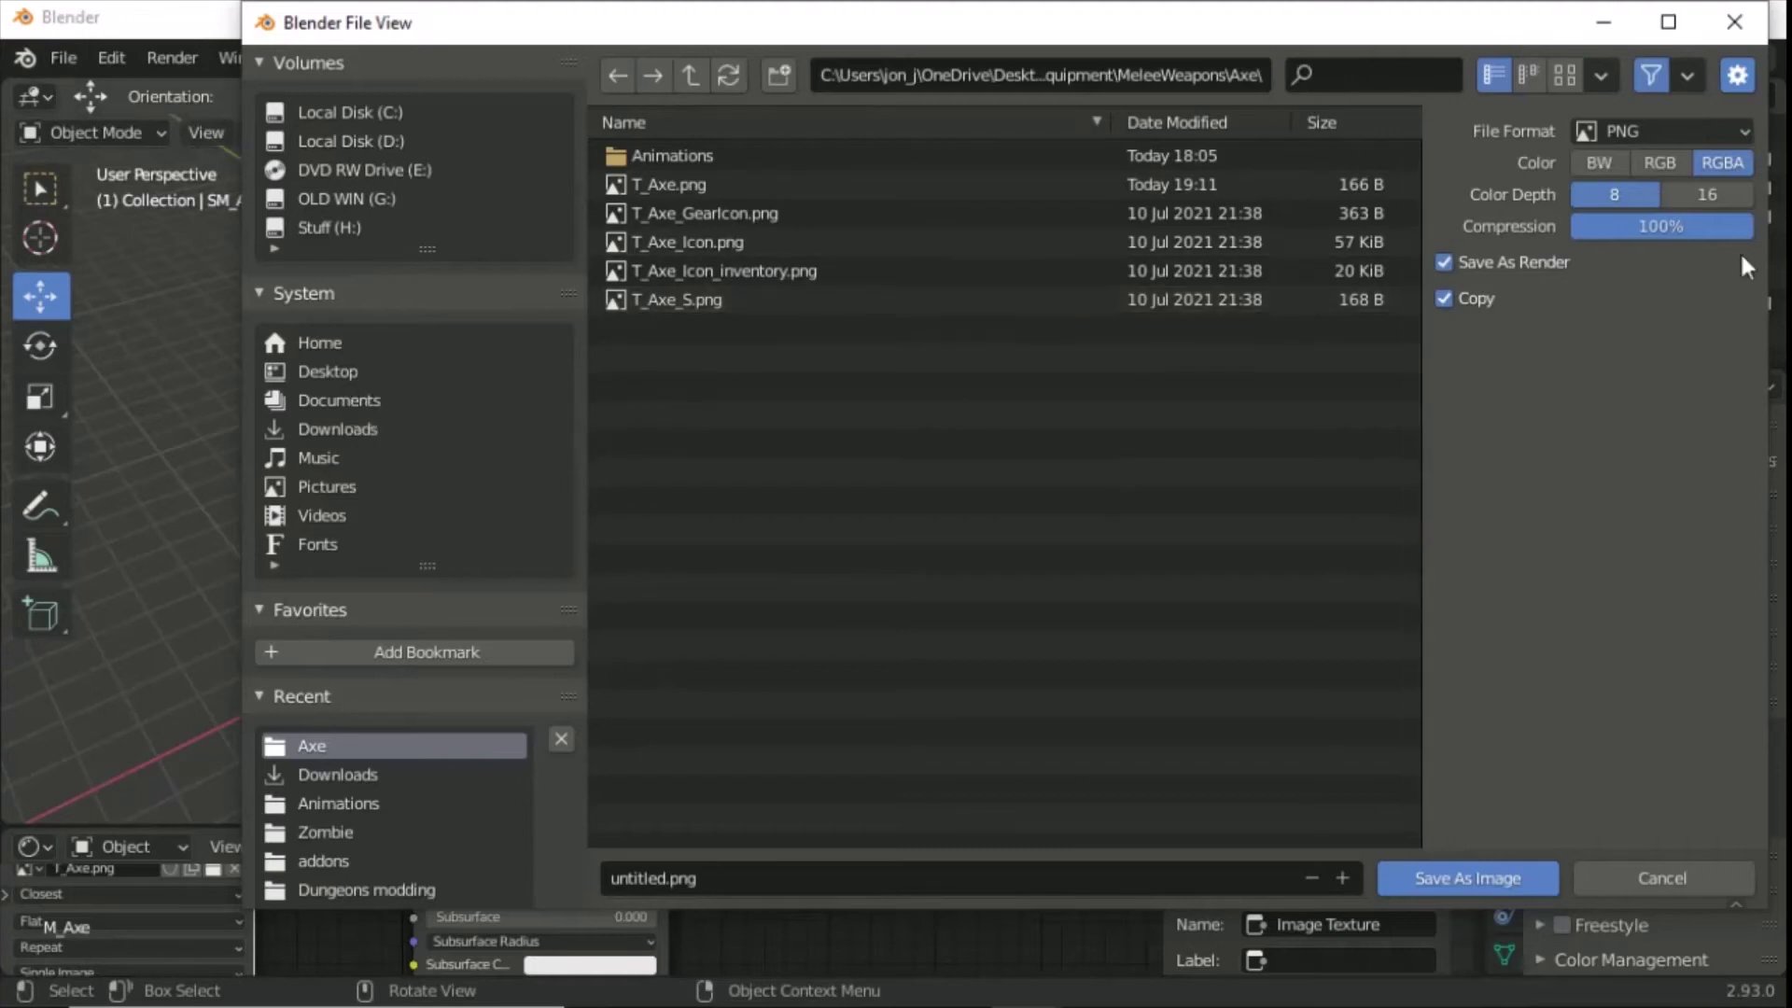
Check the original icon files in the Axe folder in File Explorer, and save the render over T_Axe_Icon.png in Blender.
click(676, 184)
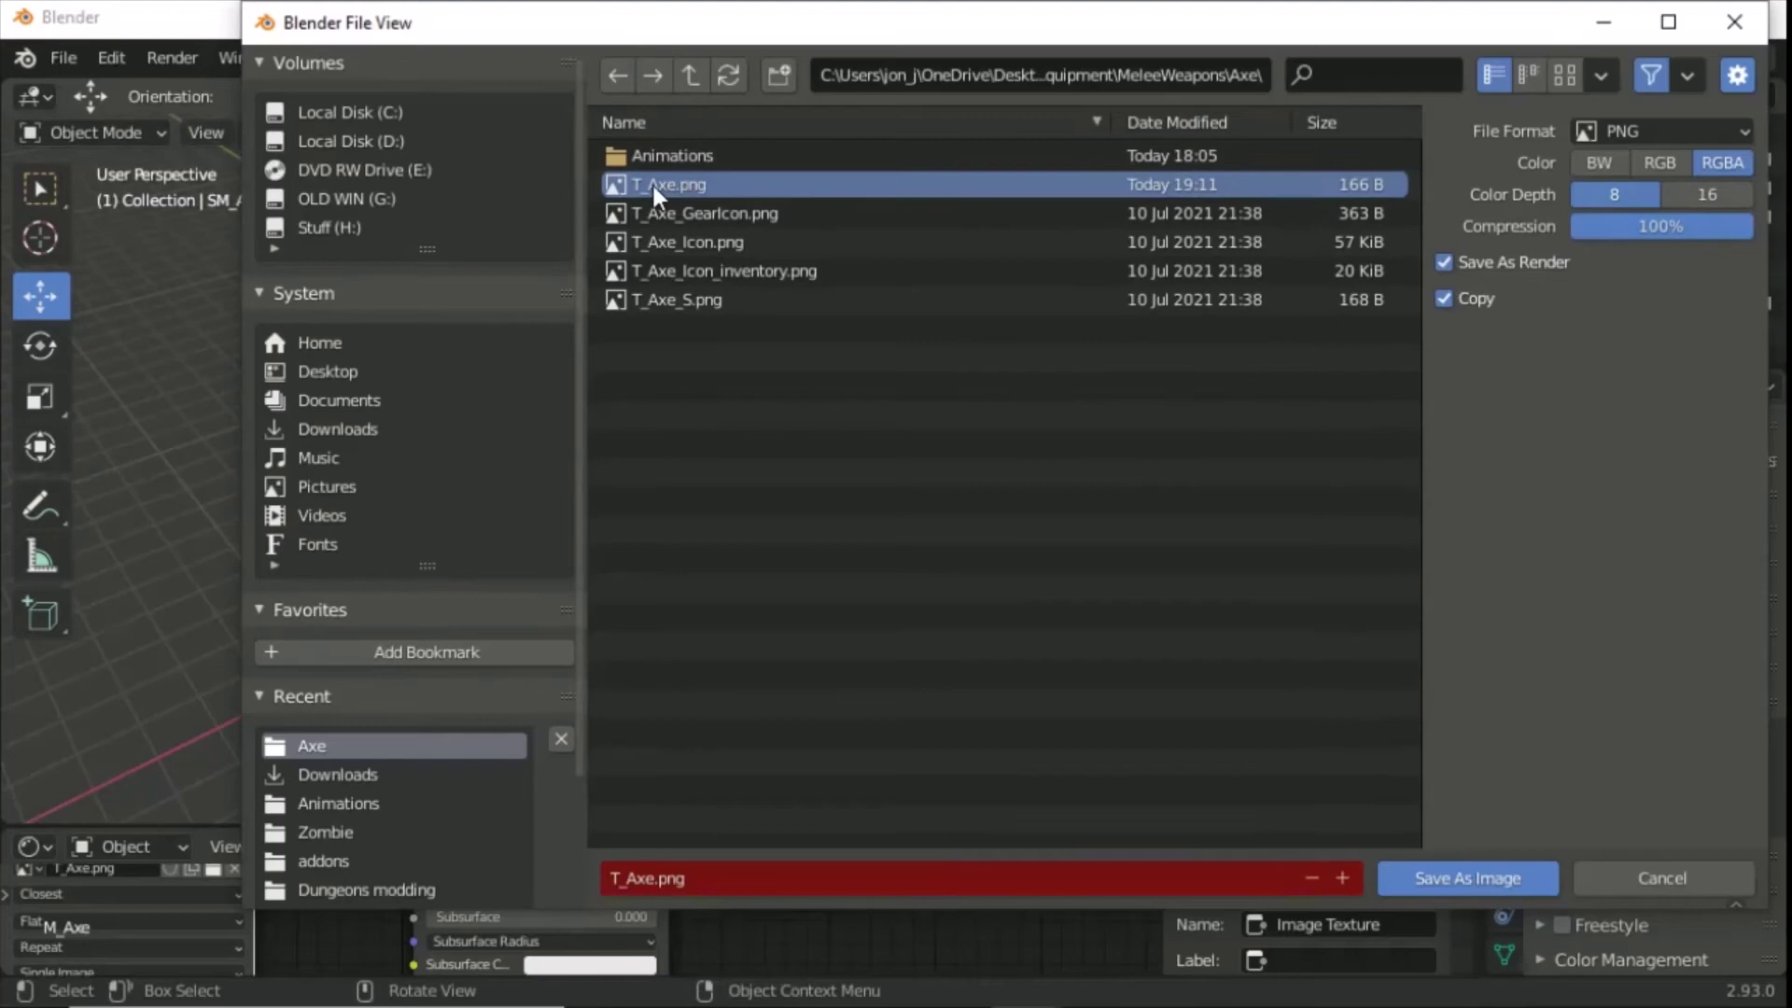
click(560, 1004)
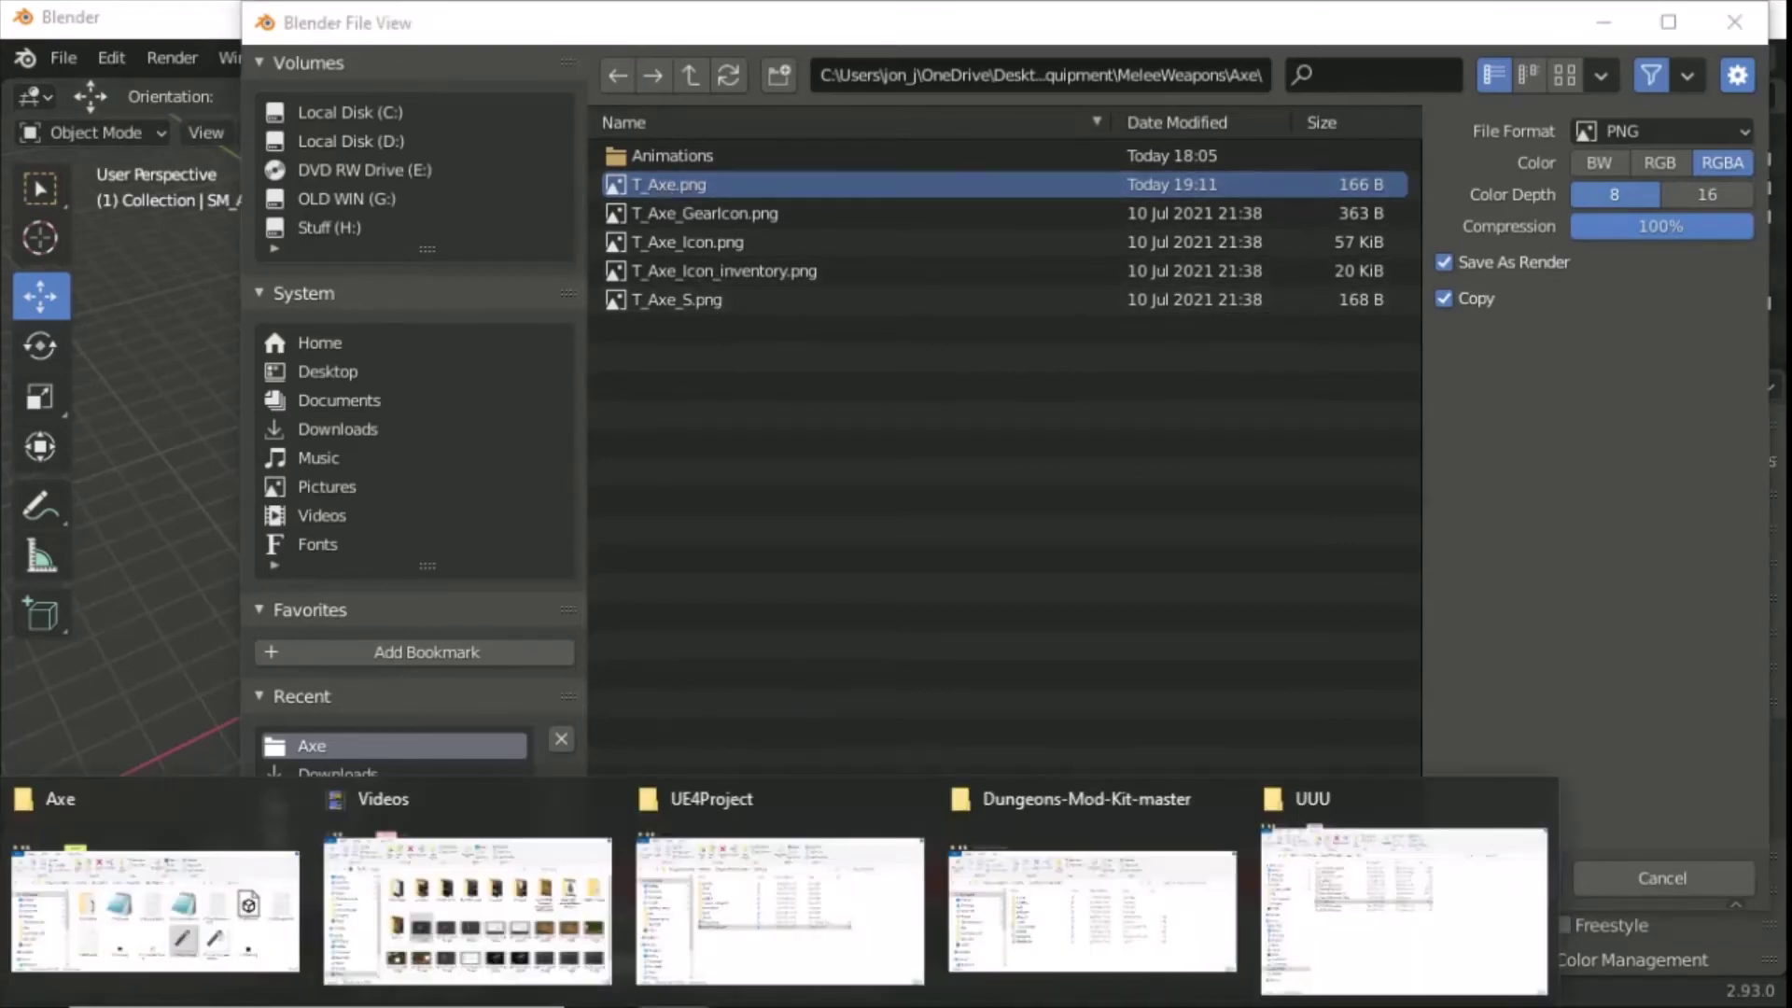
click(154, 910)
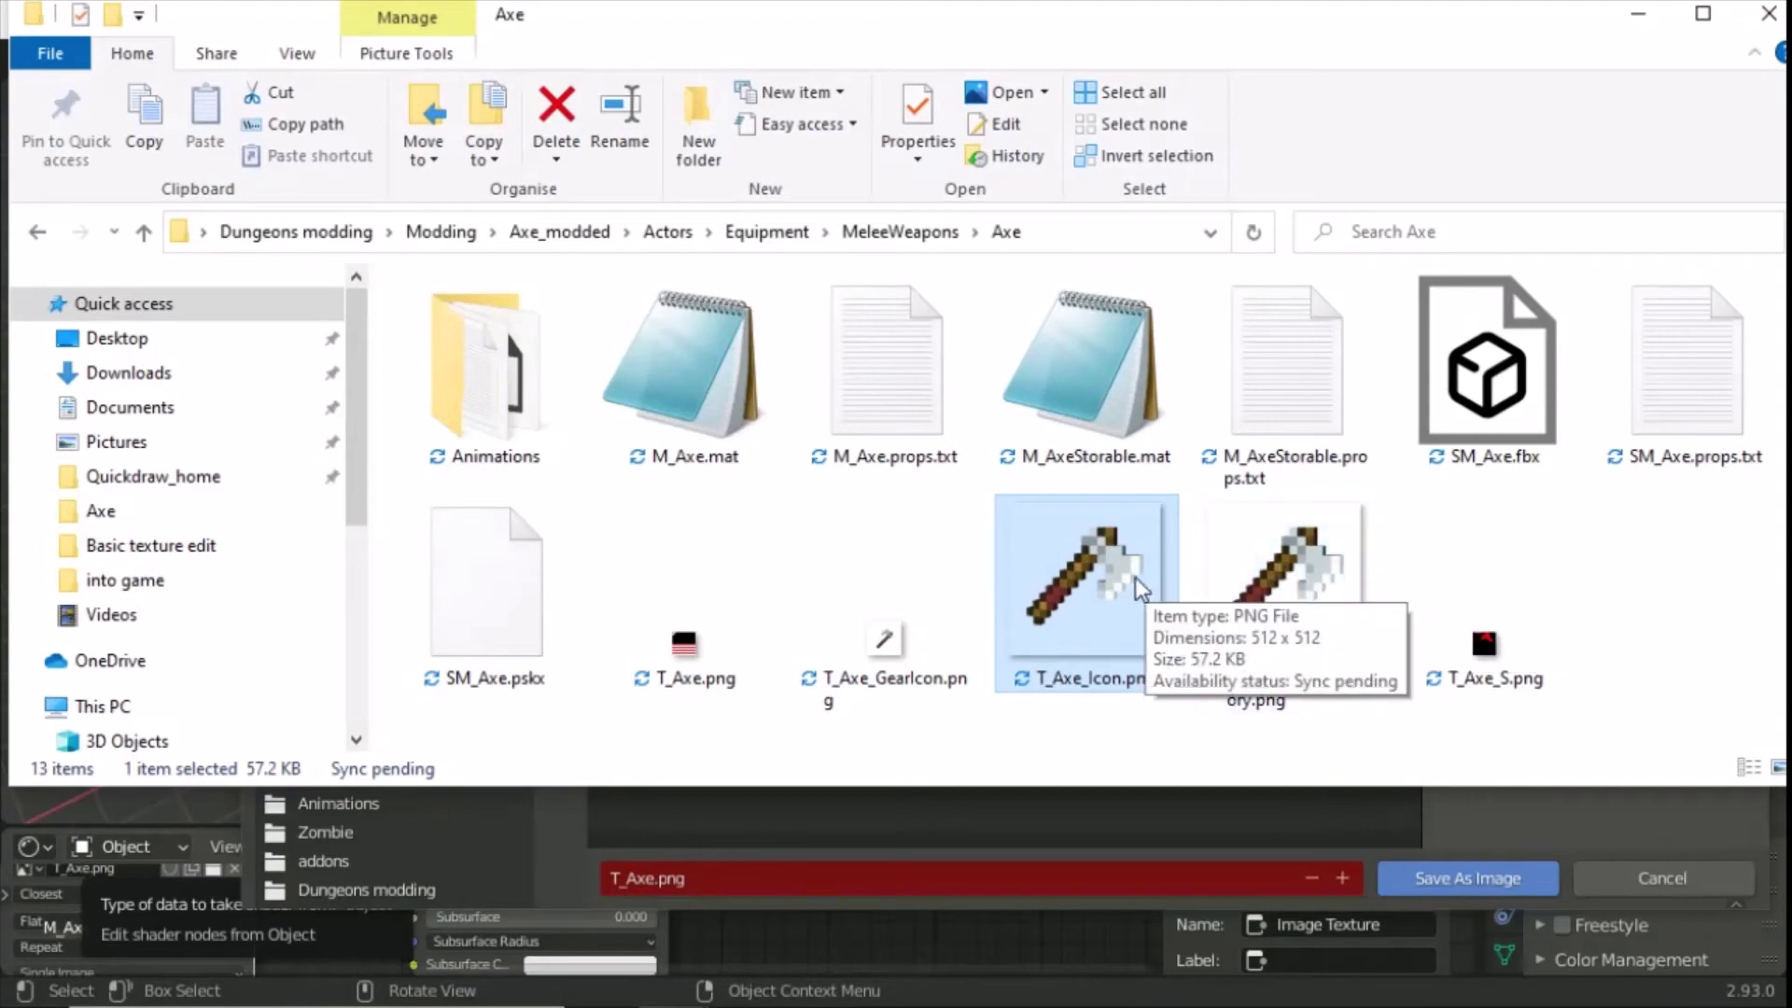
click(1085, 831)
click(734, 260)
click(726, 244)
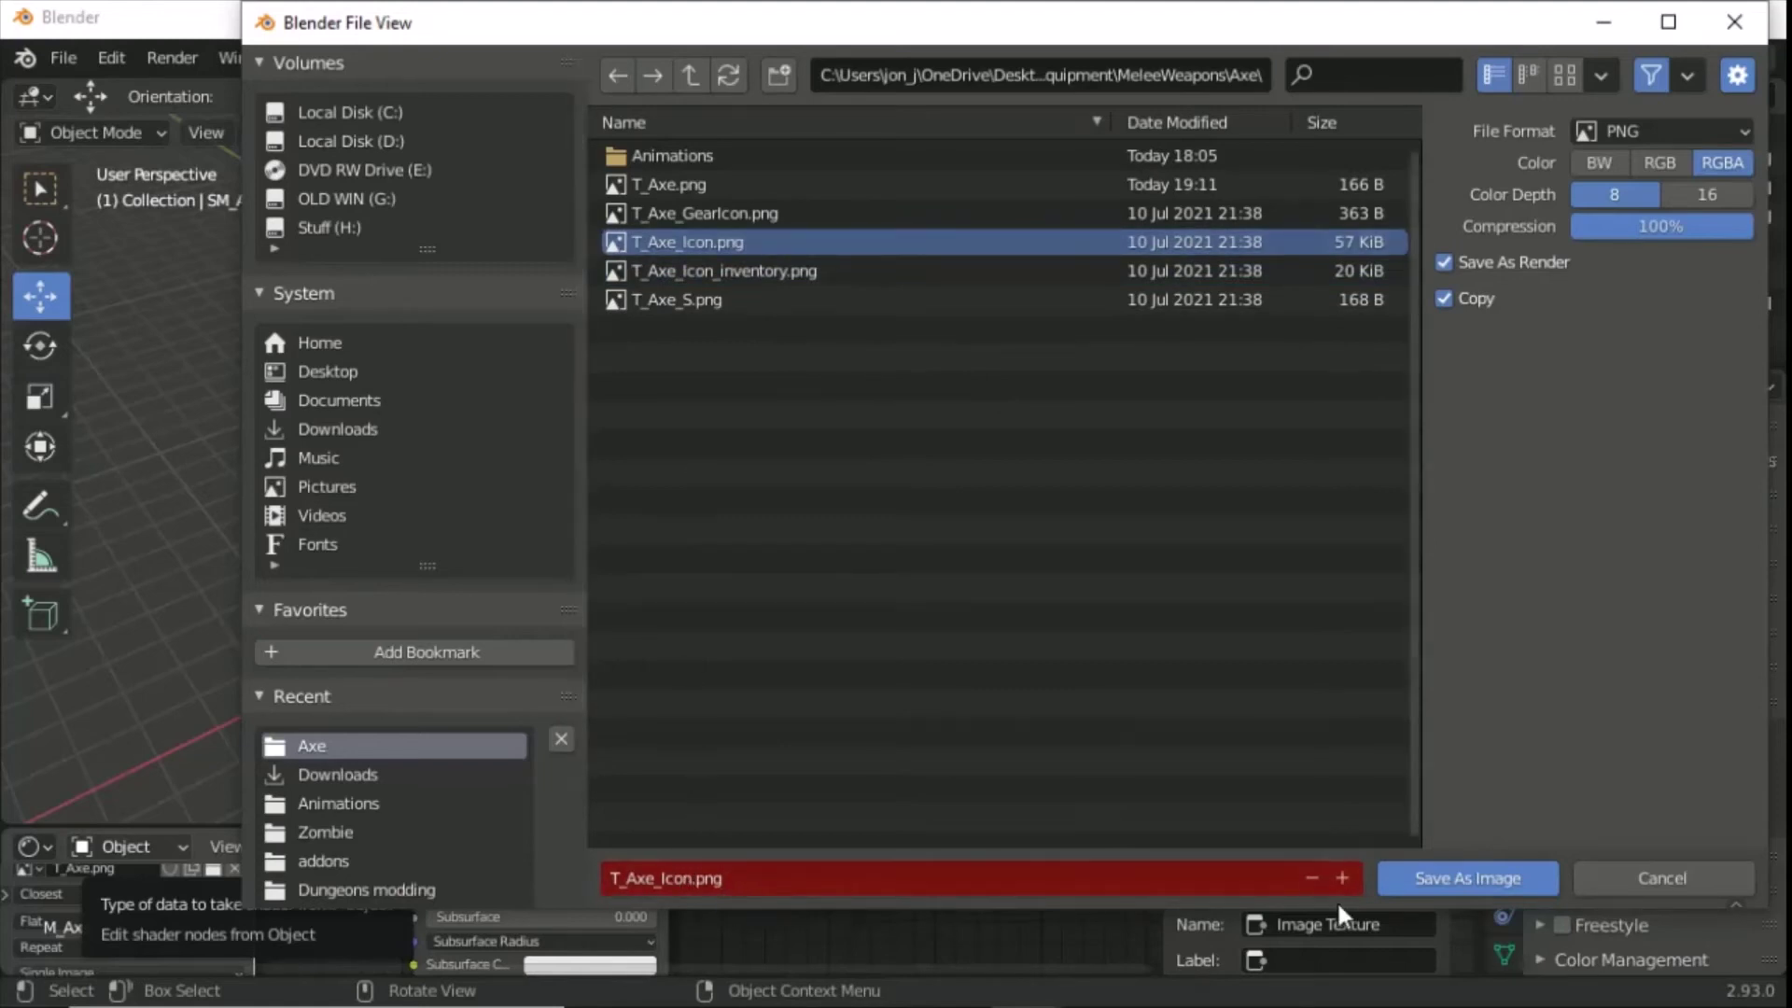
click(1439, 878)
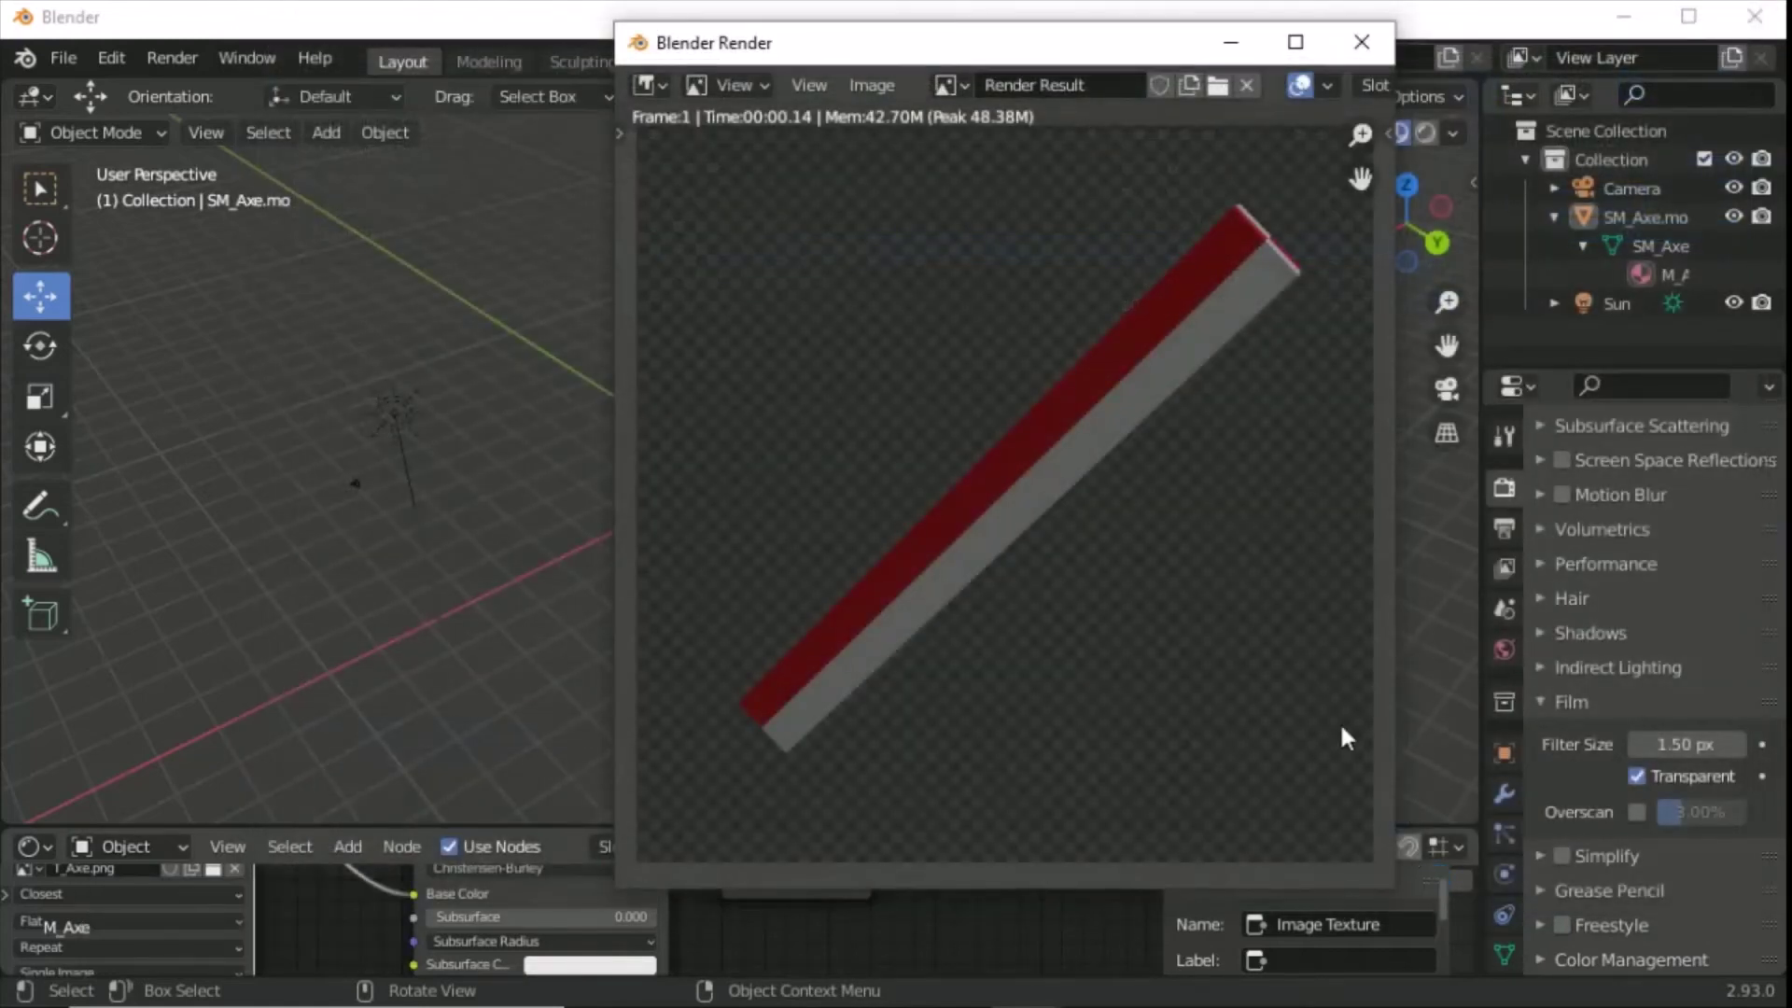
Switch to the Axe folder in File Explorer to check the saved icon, and select T_Axe_Icon_inventory.png.
mouse_move(764, 991)
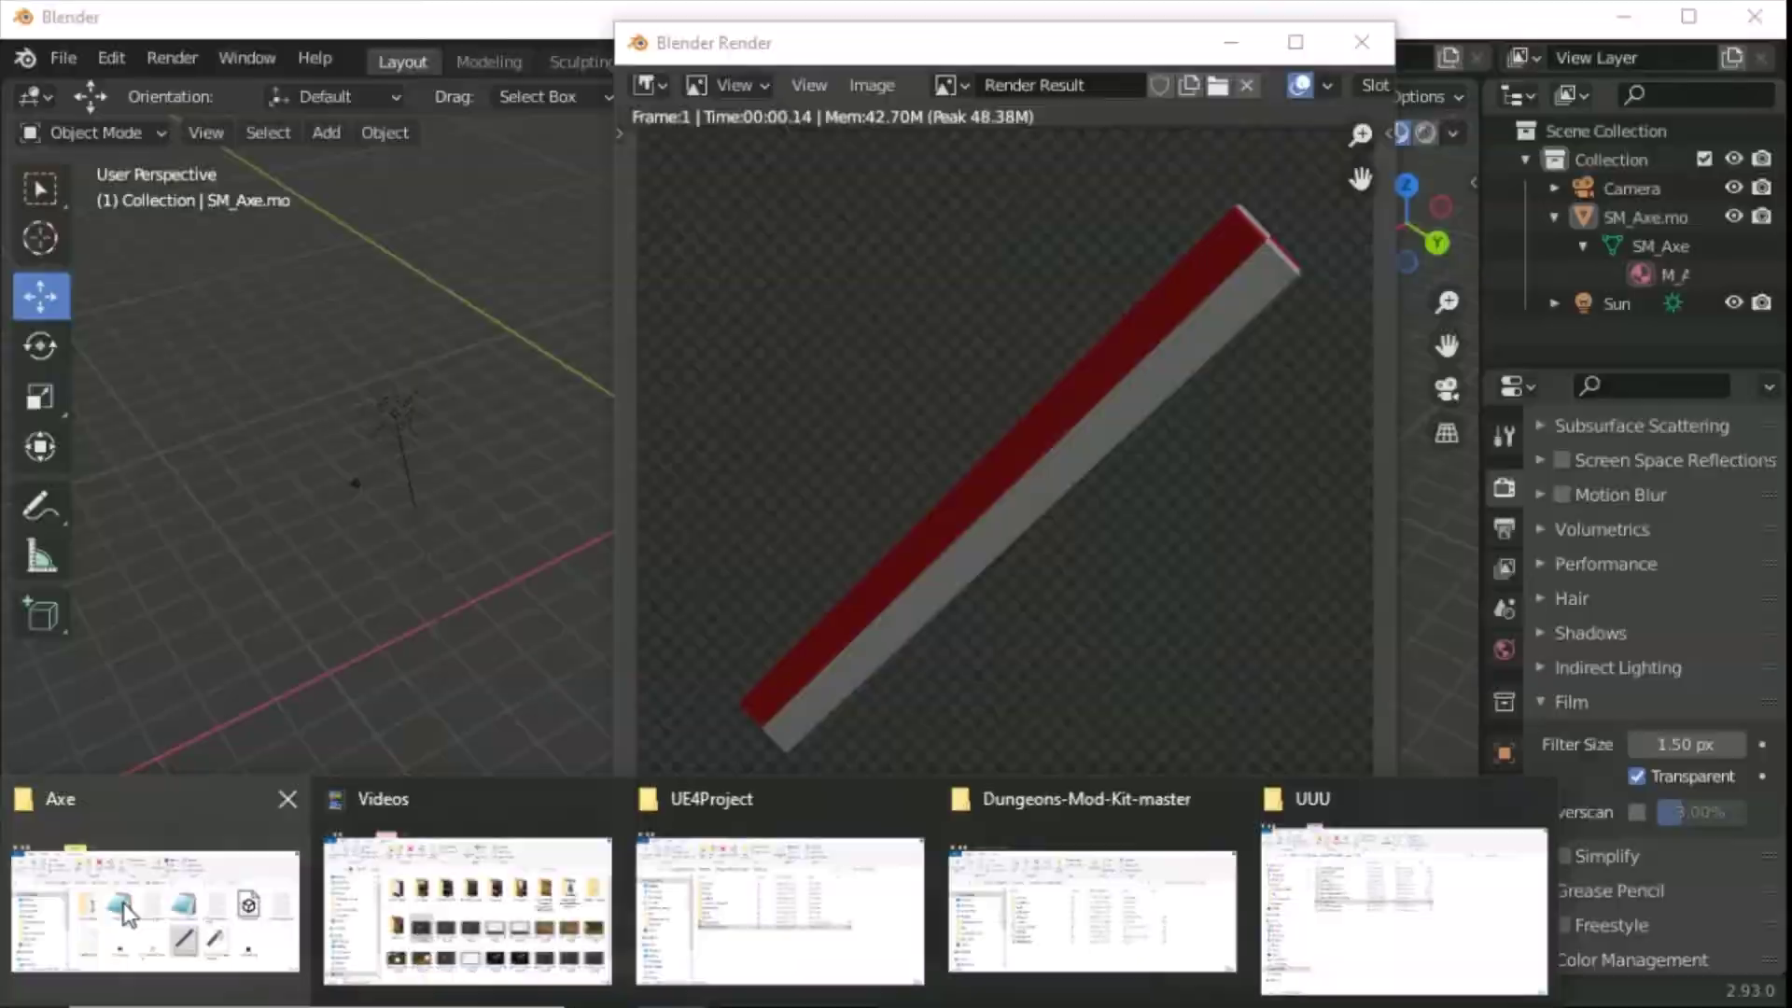
click(152, 900)
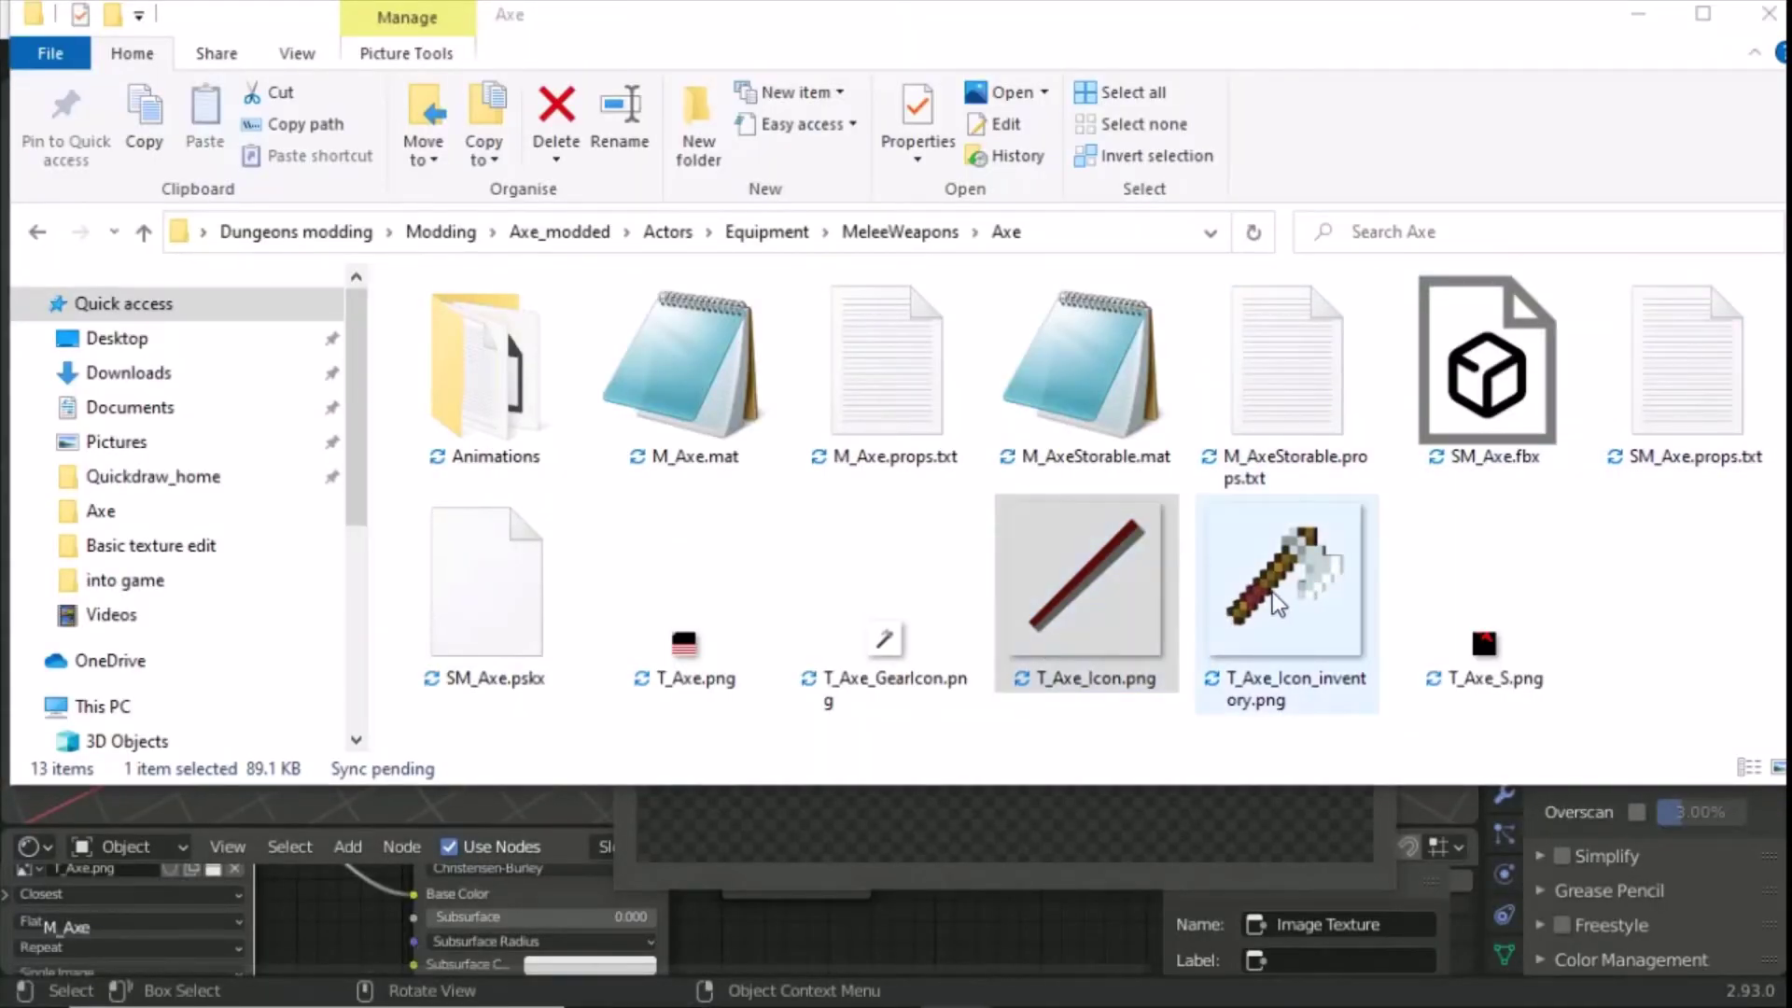
click(1296, 586)
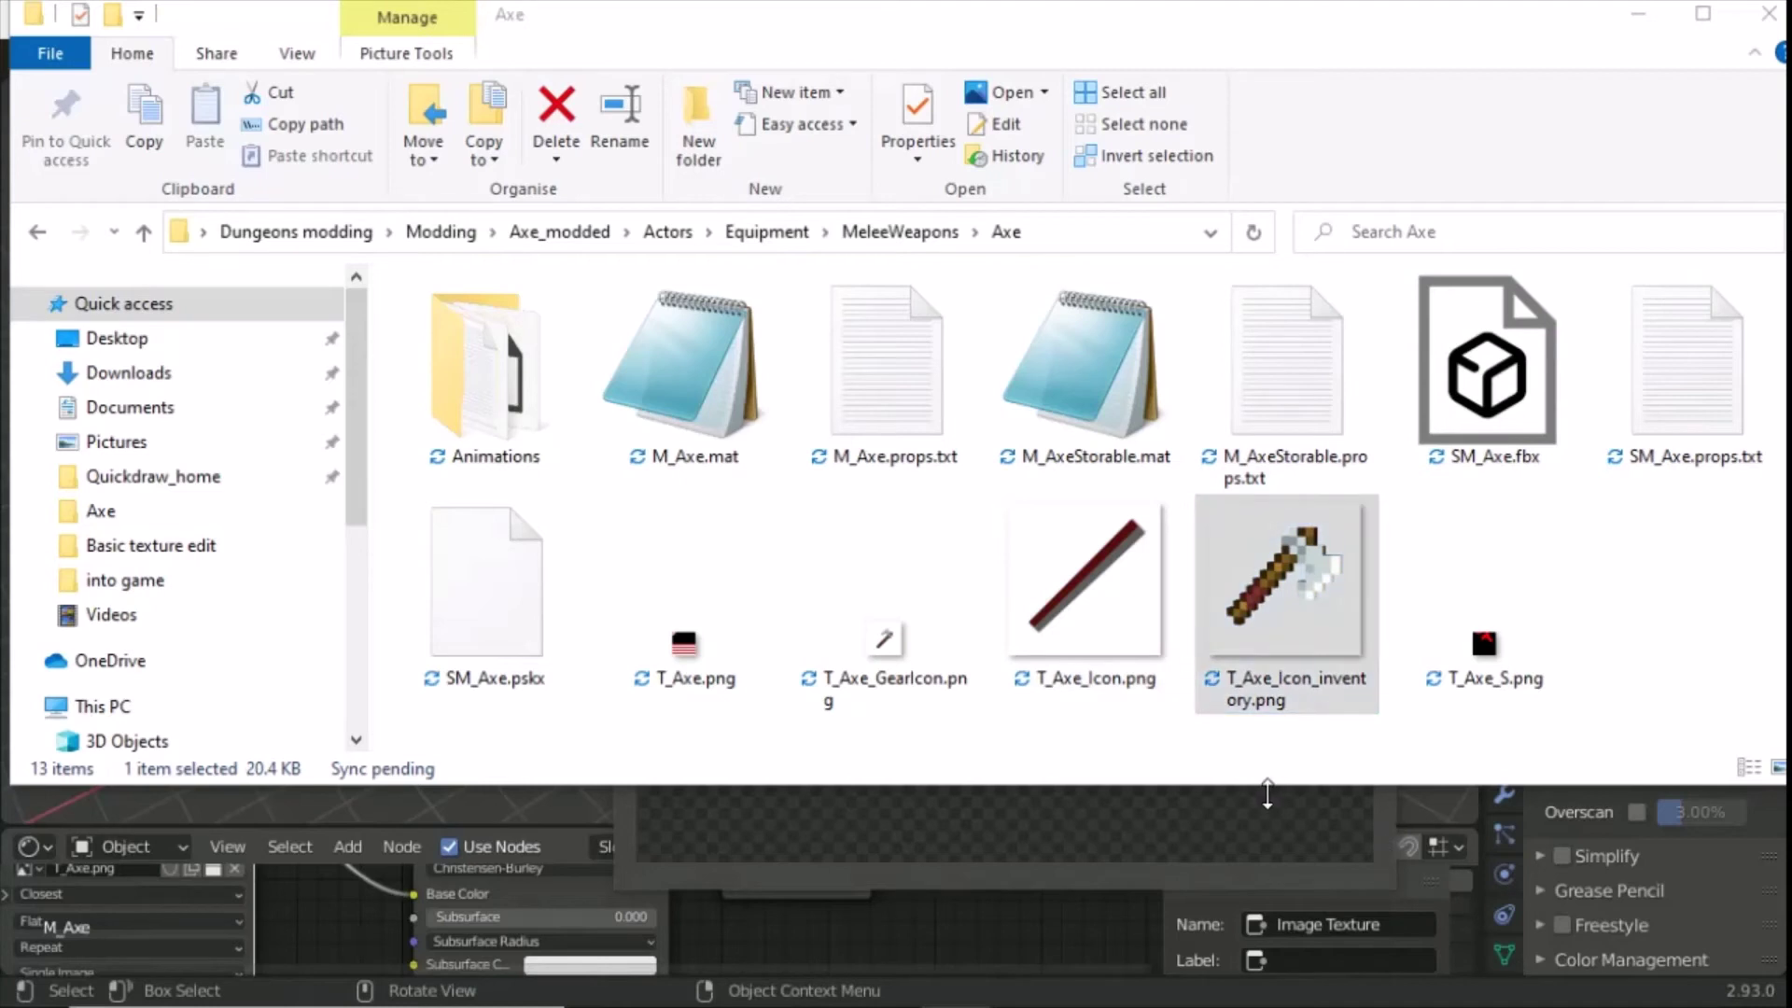
click(1291, 579)
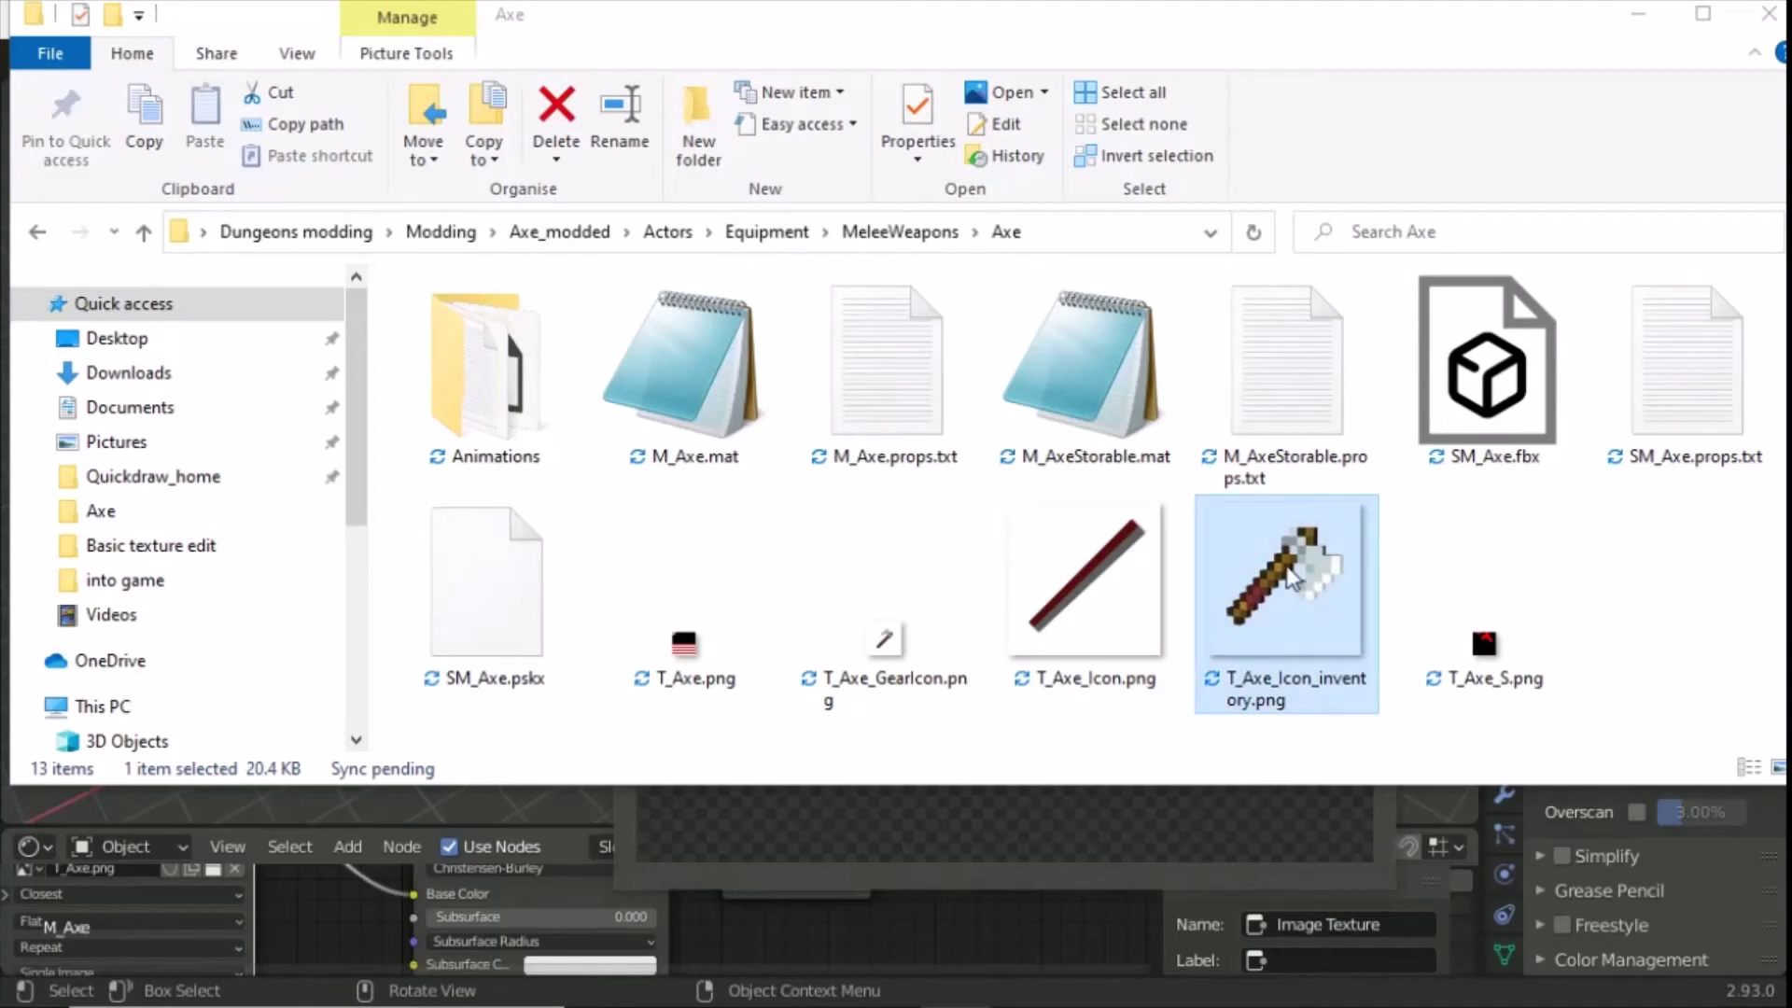
Switch to Blender, set the output resolution to 256 by 256 px, and render the axe image.
click(1288, 585)
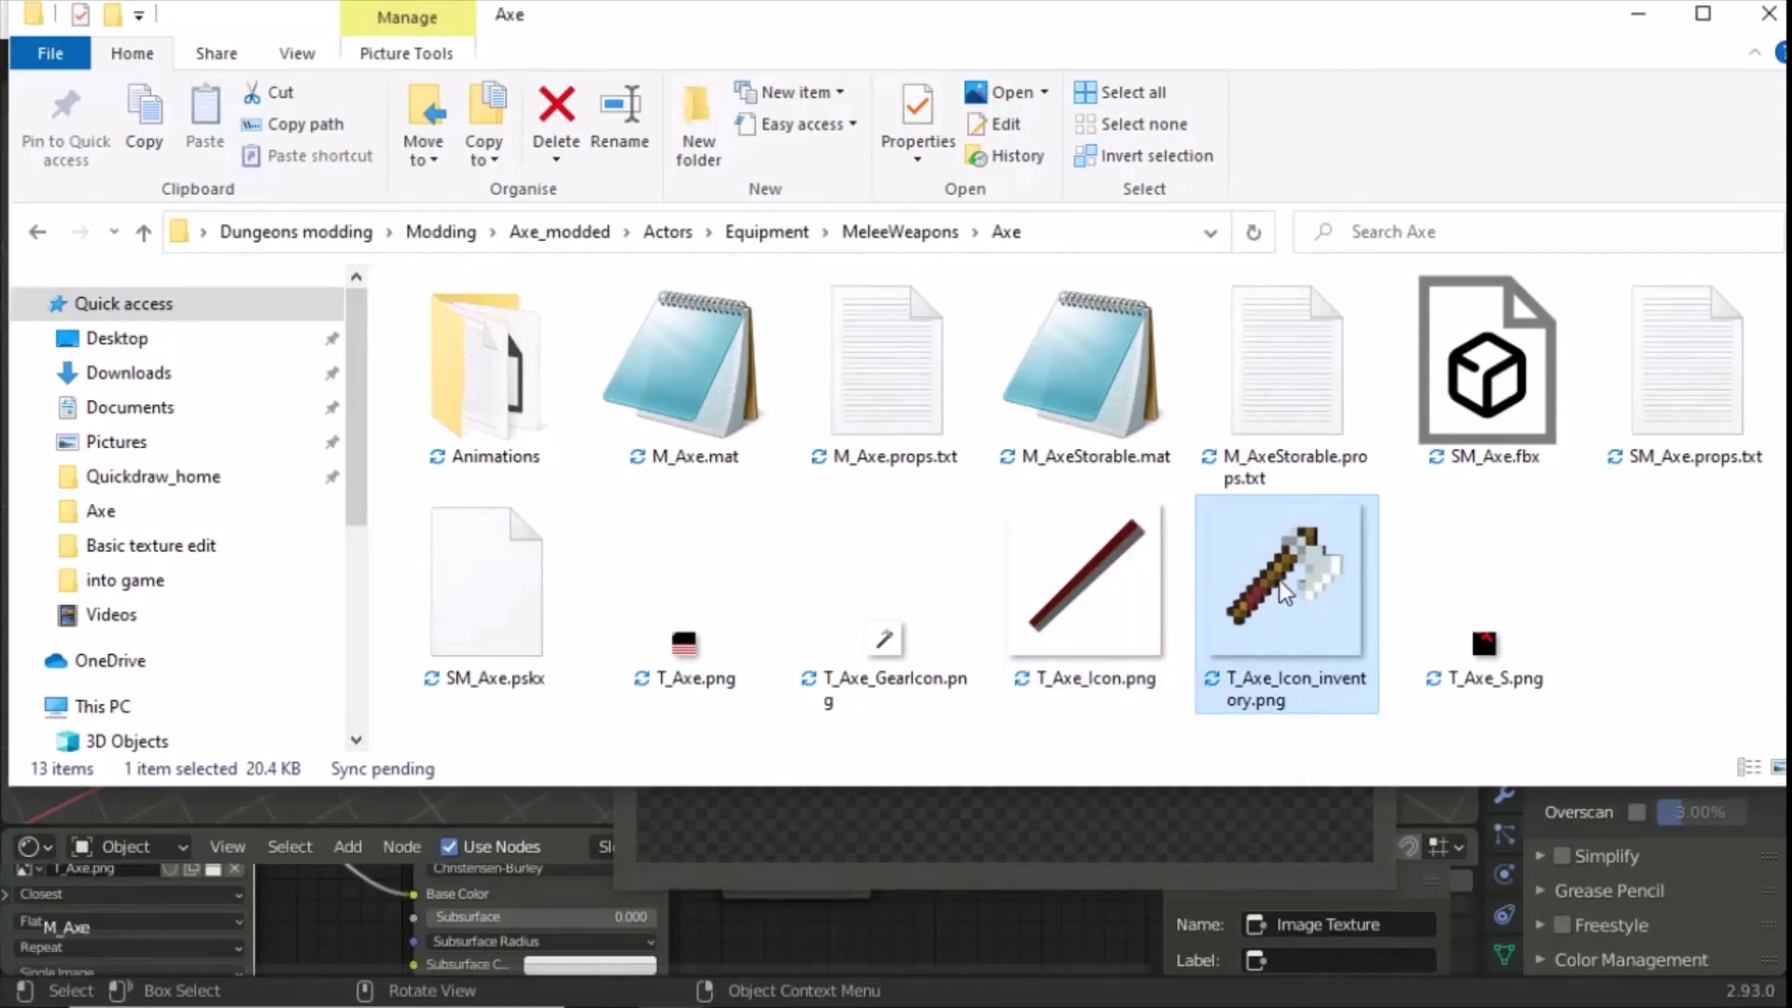
click(1157, 877)
click(1504, 435)
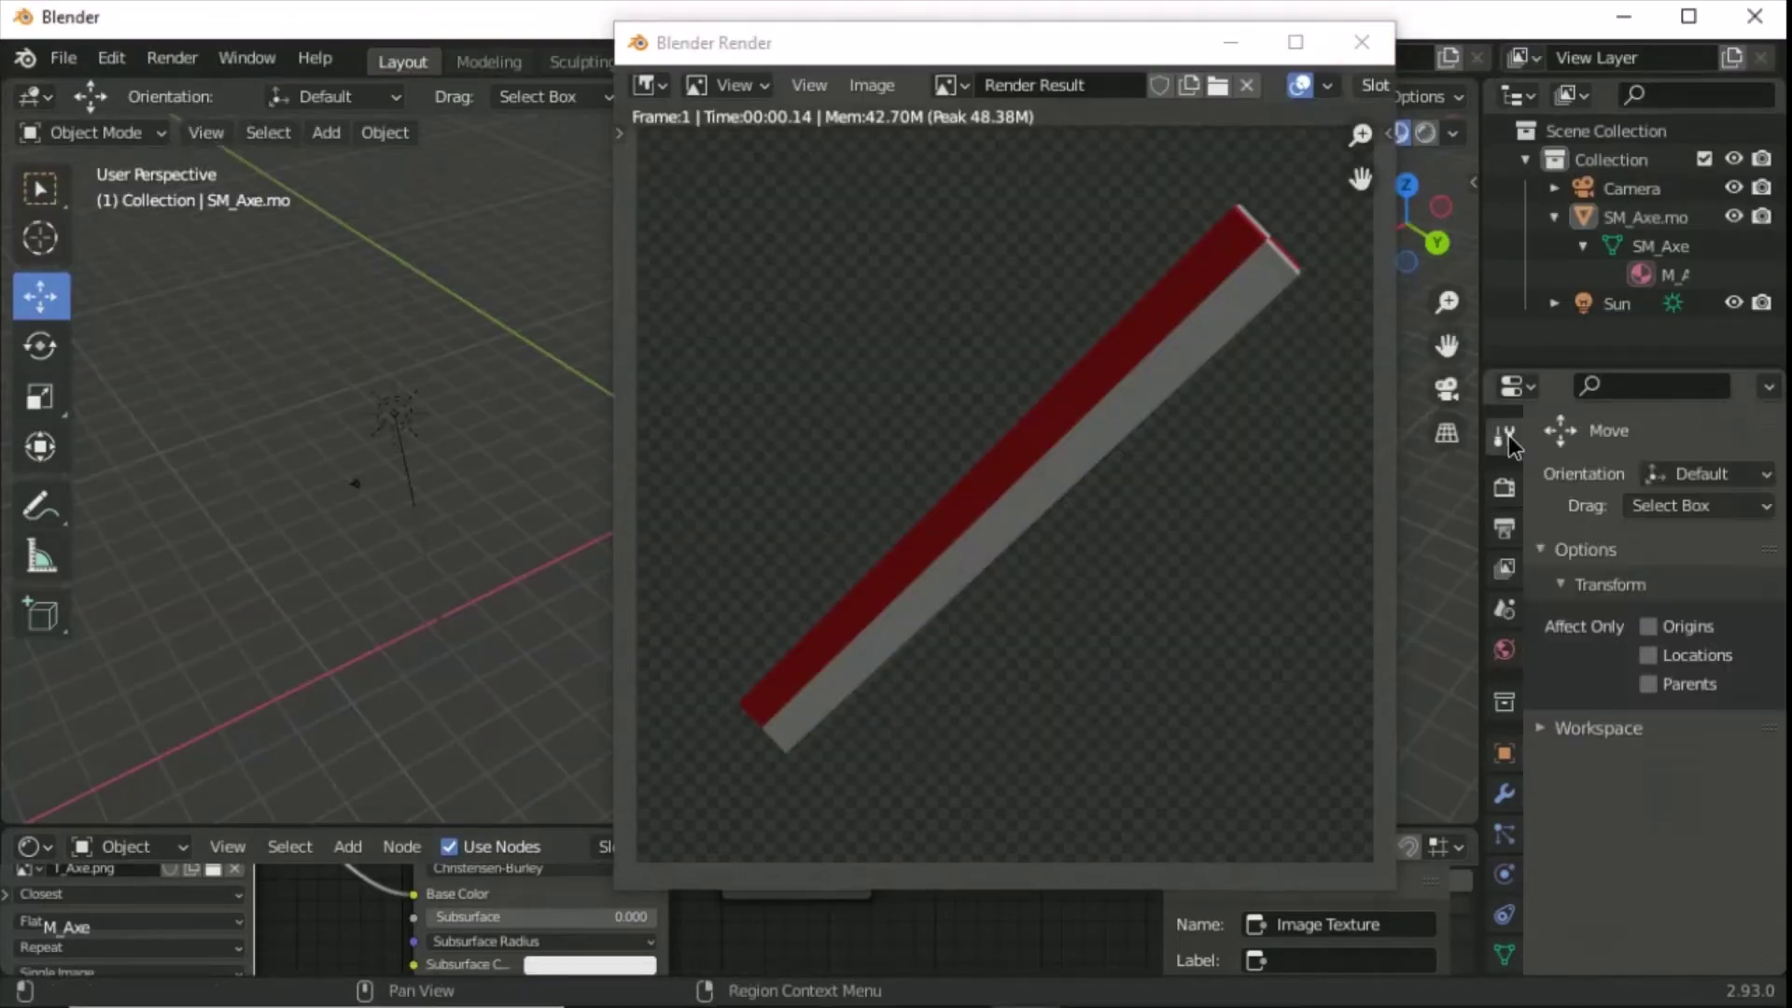
click(1503, 529)
click(1688, 518)
text(256)
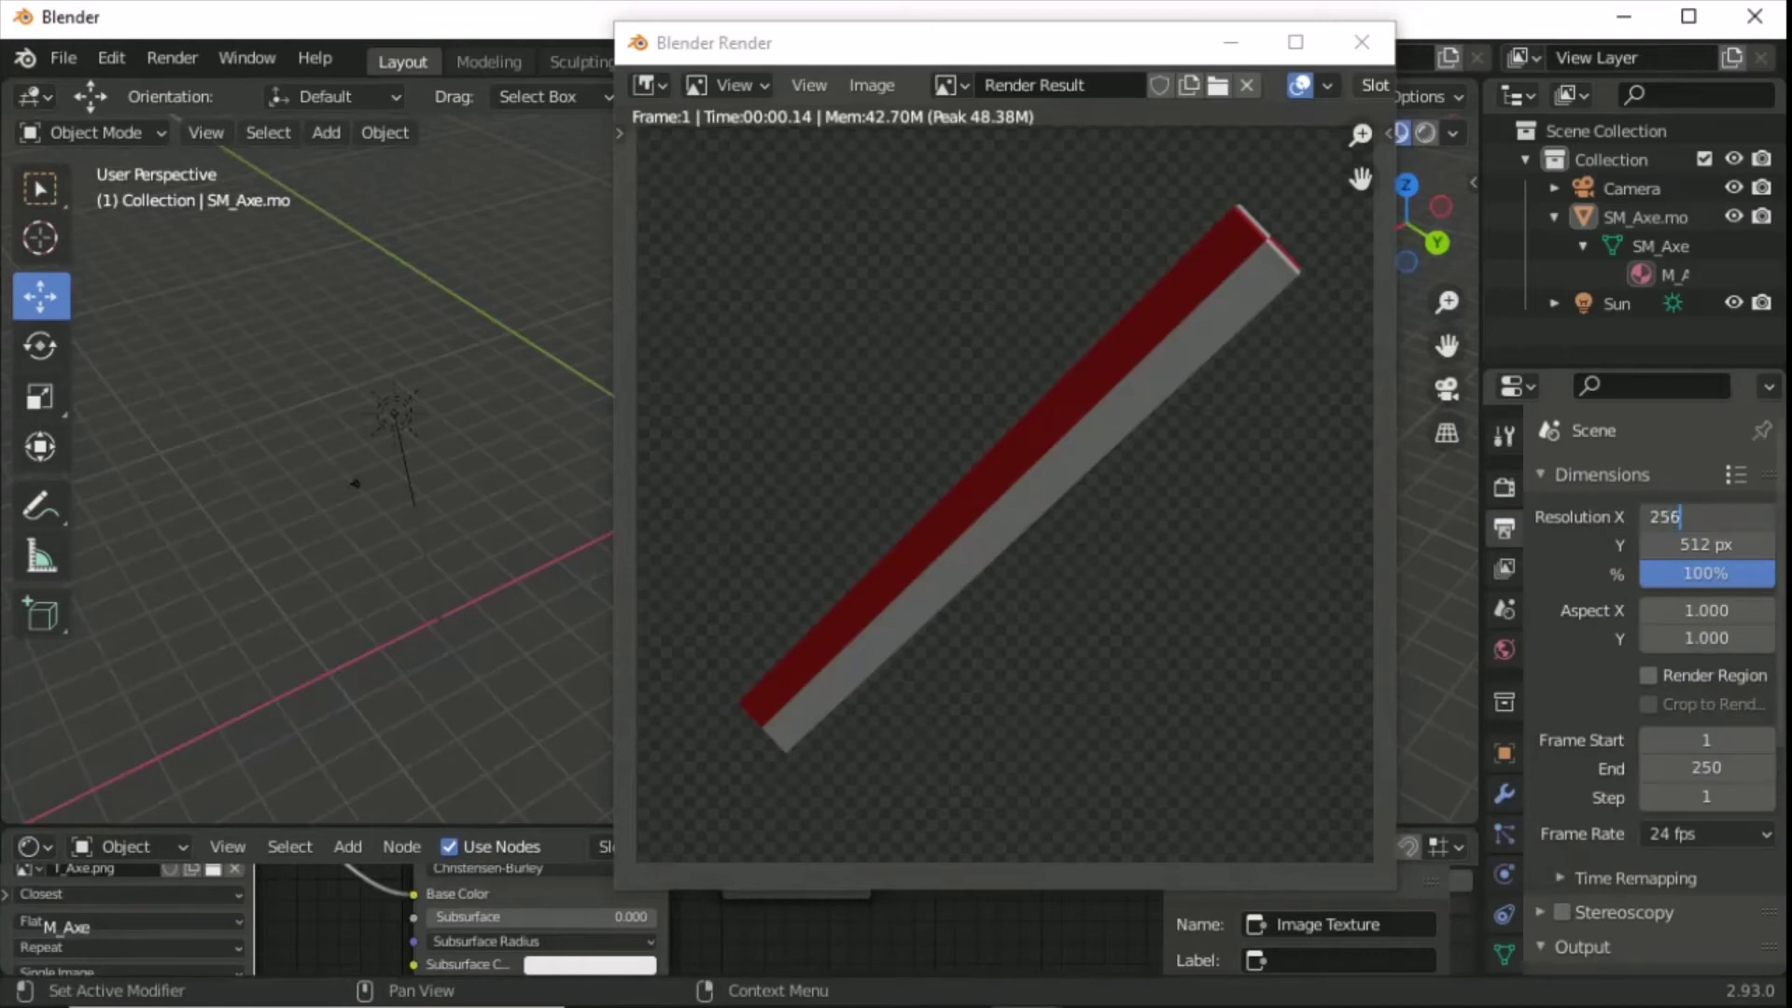
key(Tab)
text(2)
key(Return)
click(1362, 42)
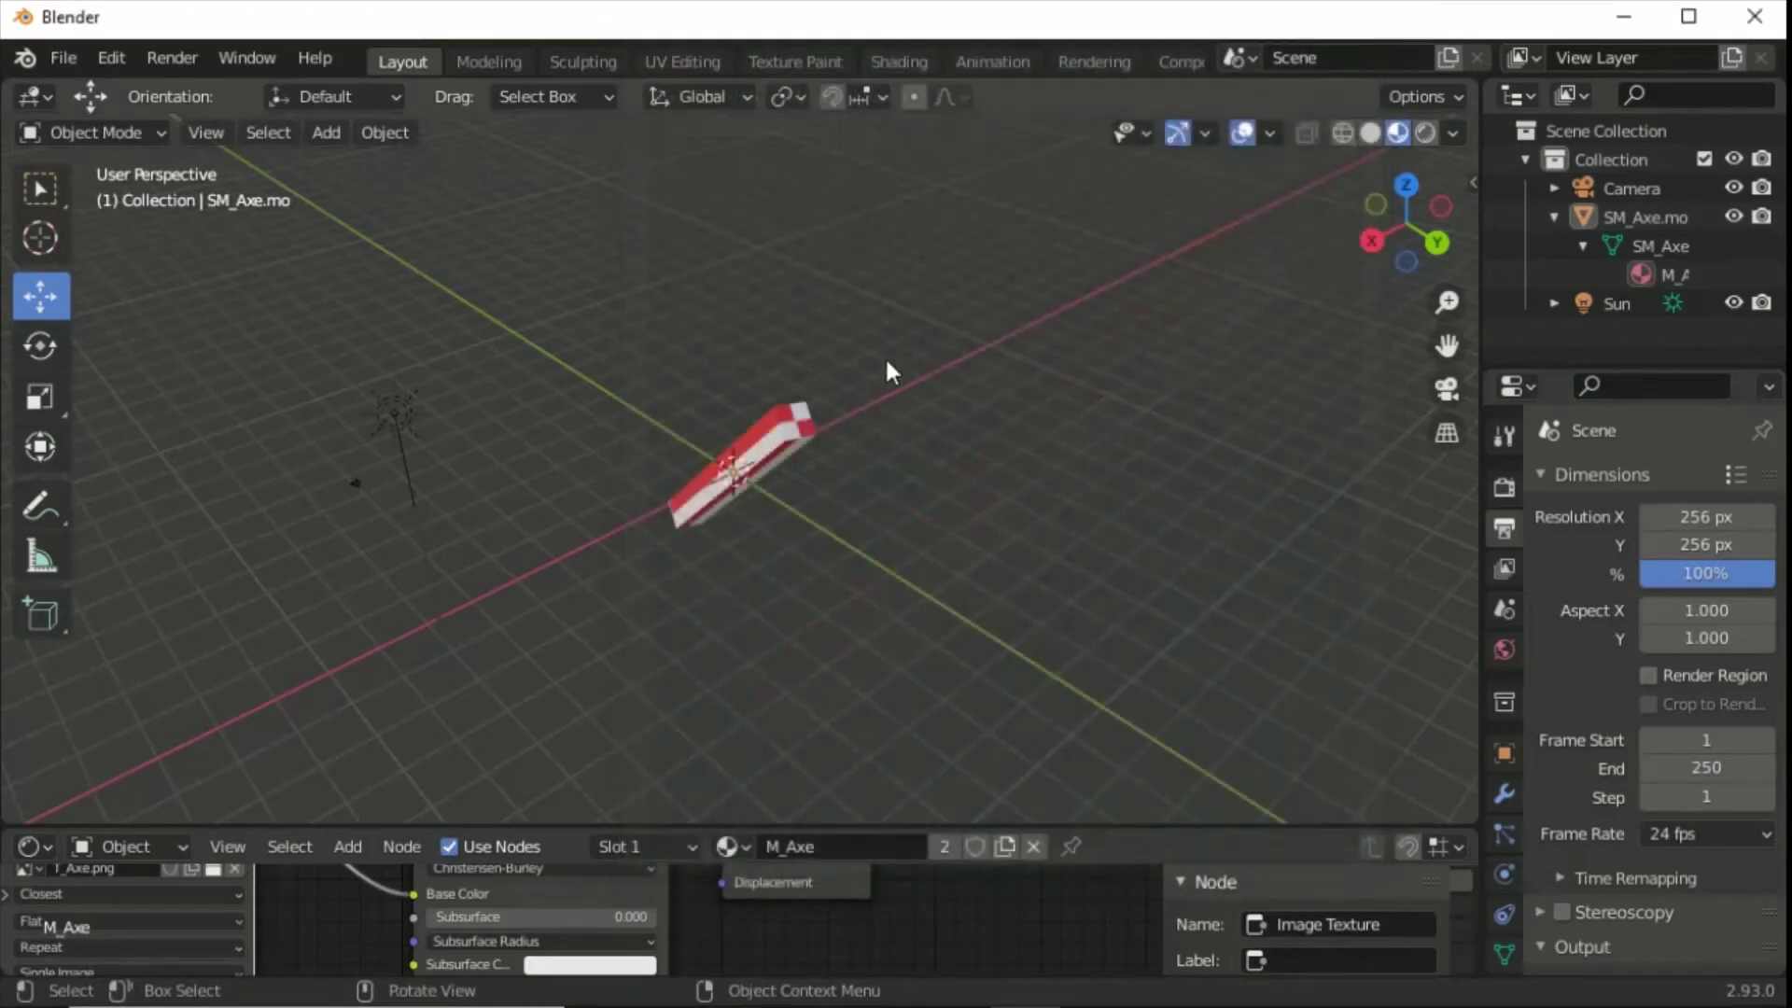
key(F12)
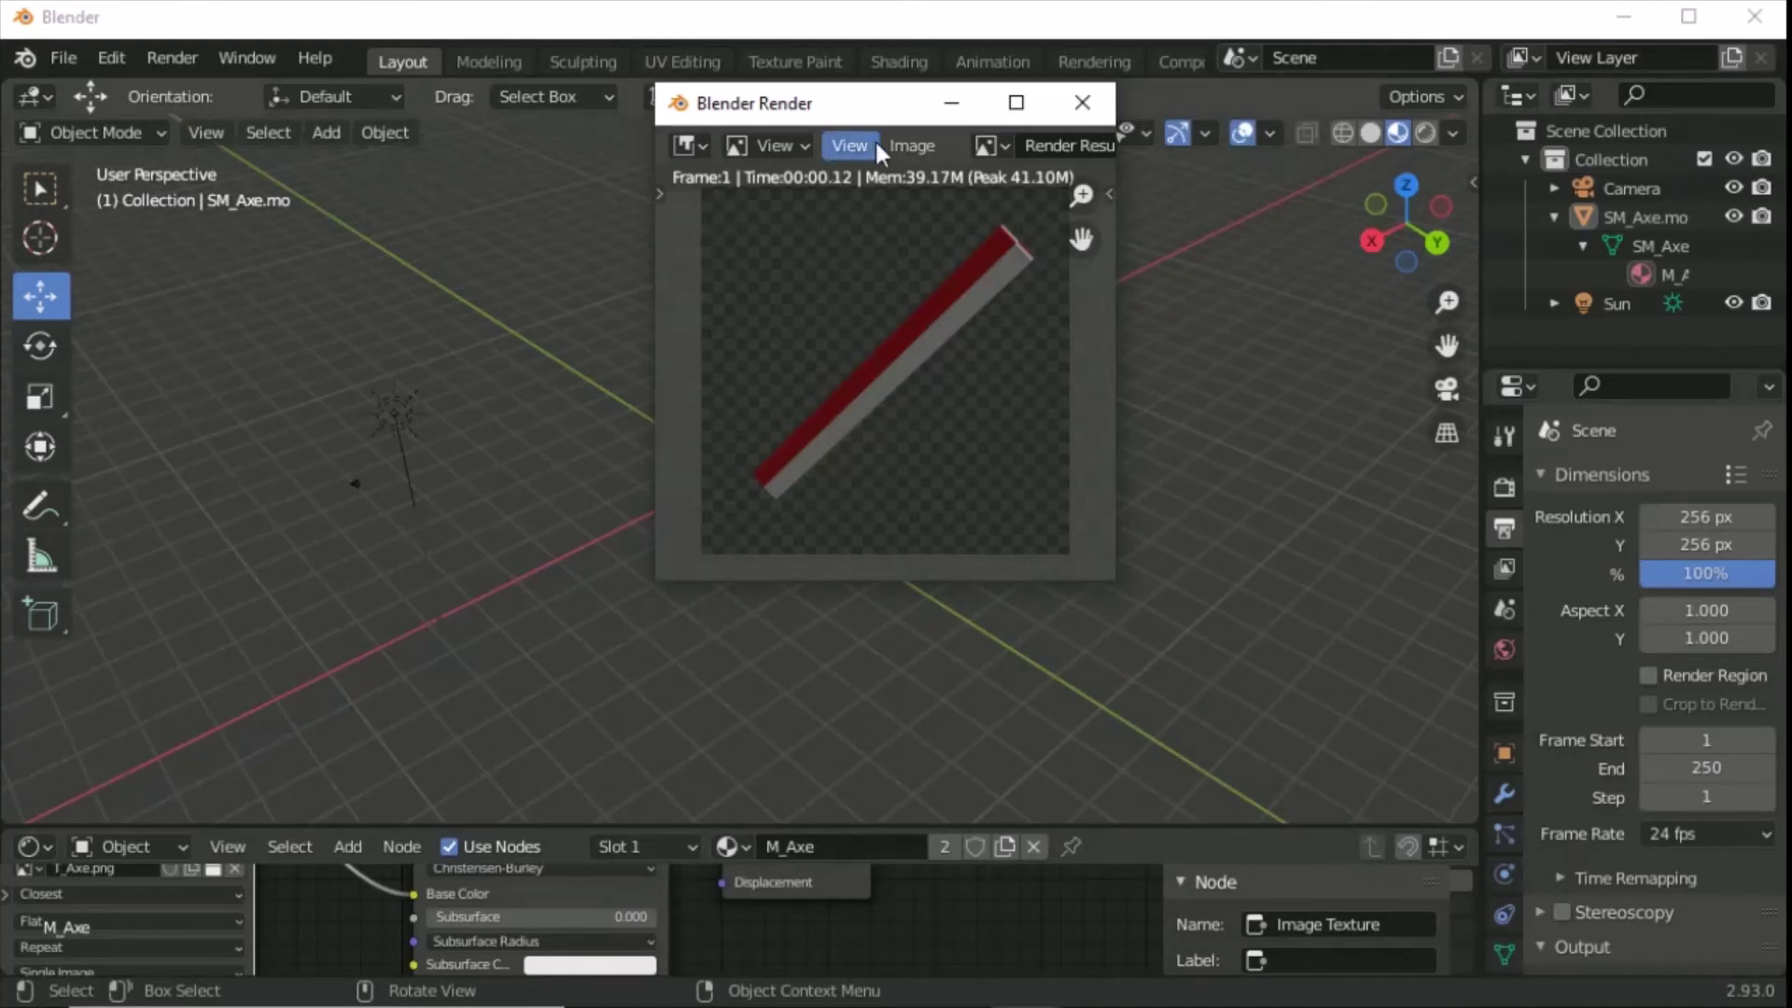
Save the render over T_Axe_Icon_inventory.png, checking the original icon in the Axe folder in File Explorer before overwriting it.
click(911, 146)
click(946, 316)
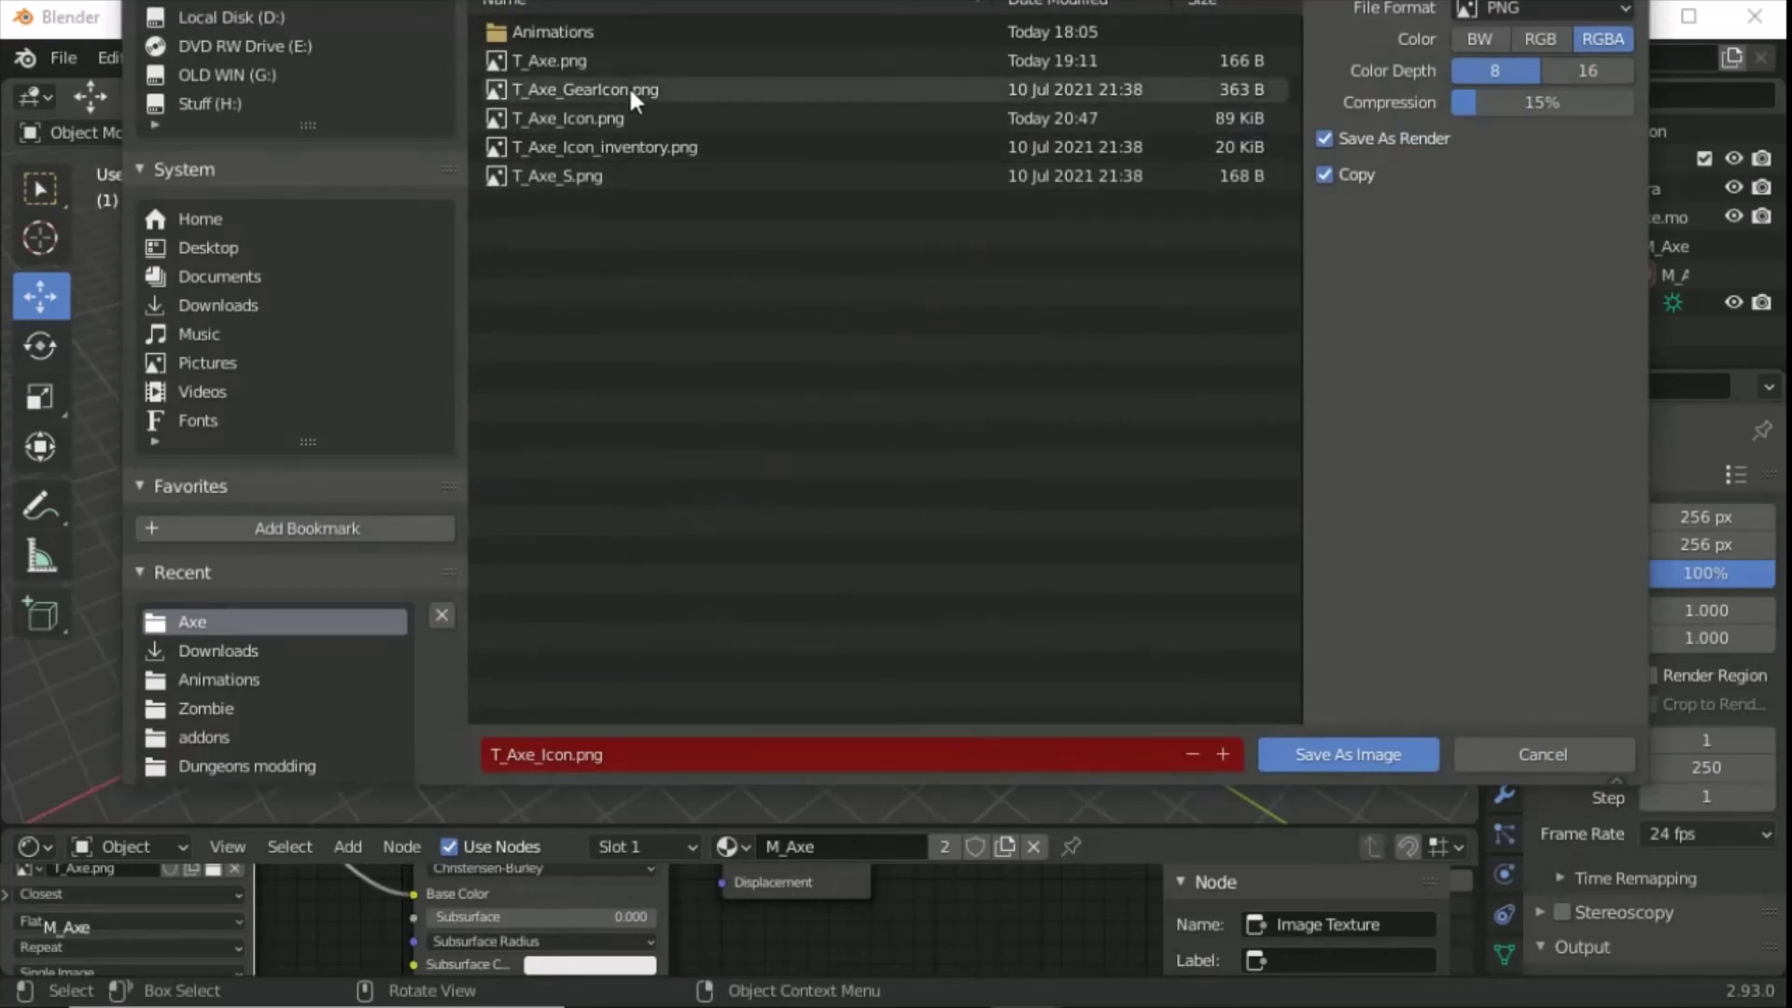
click(690, 148)
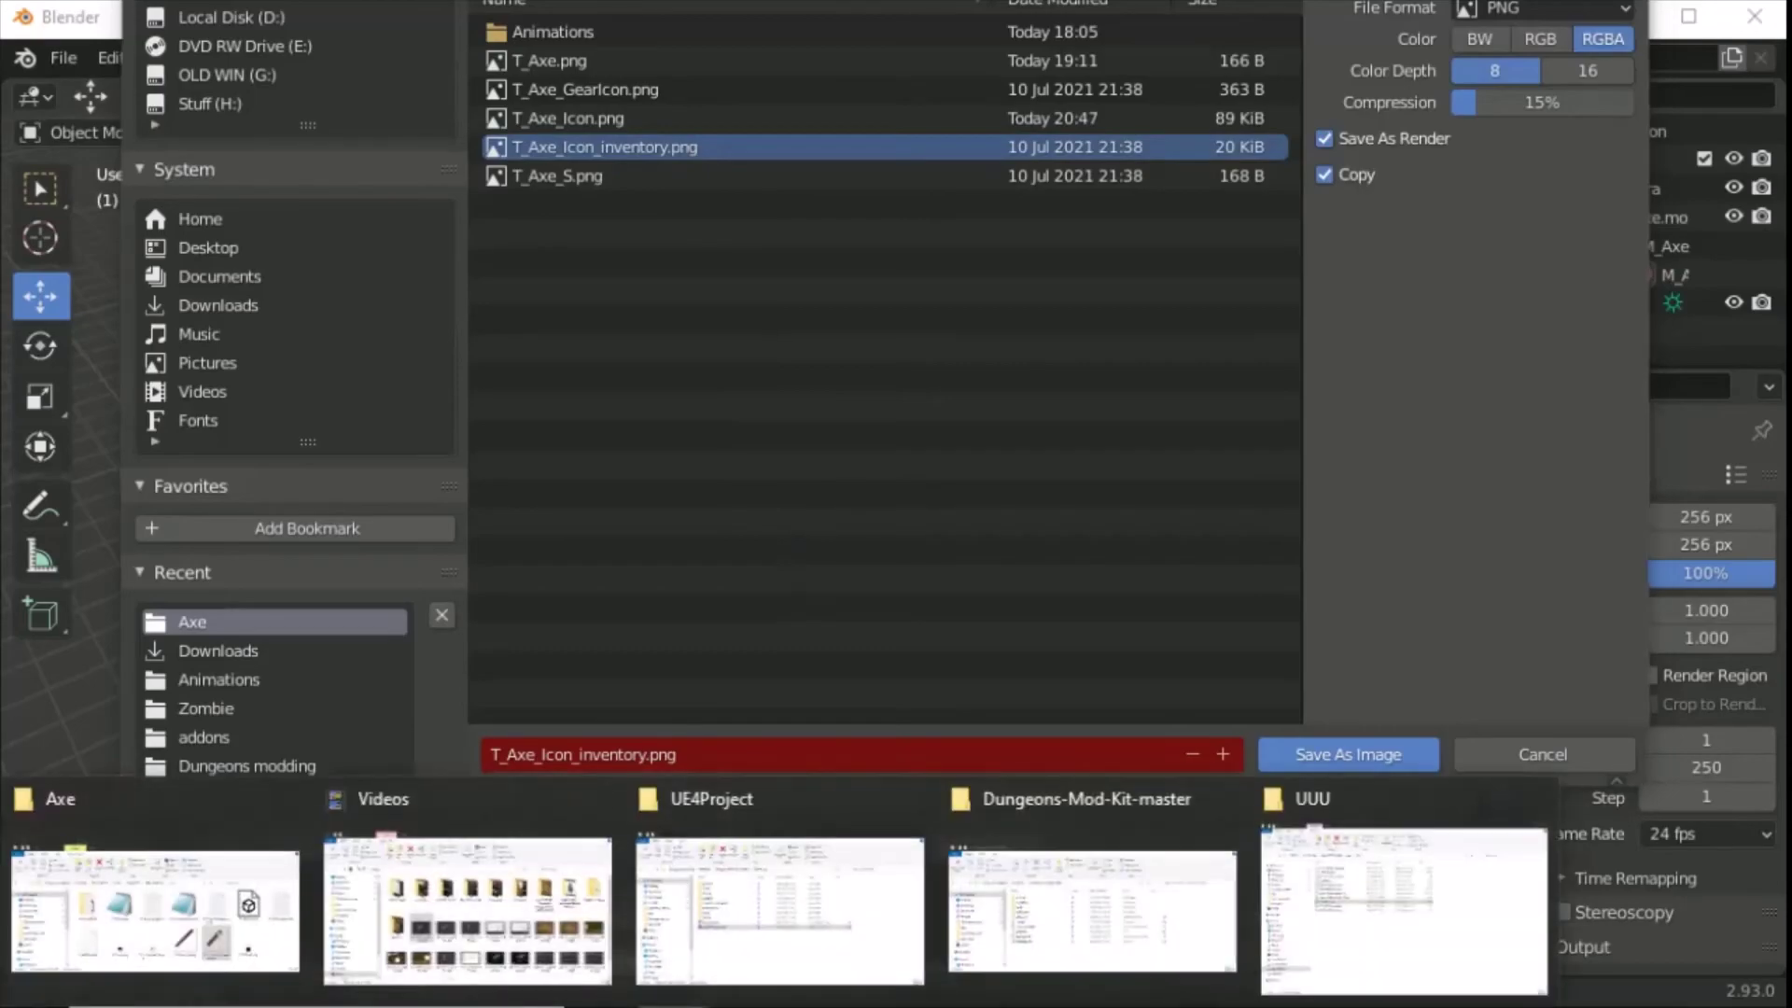
click(158, 887)
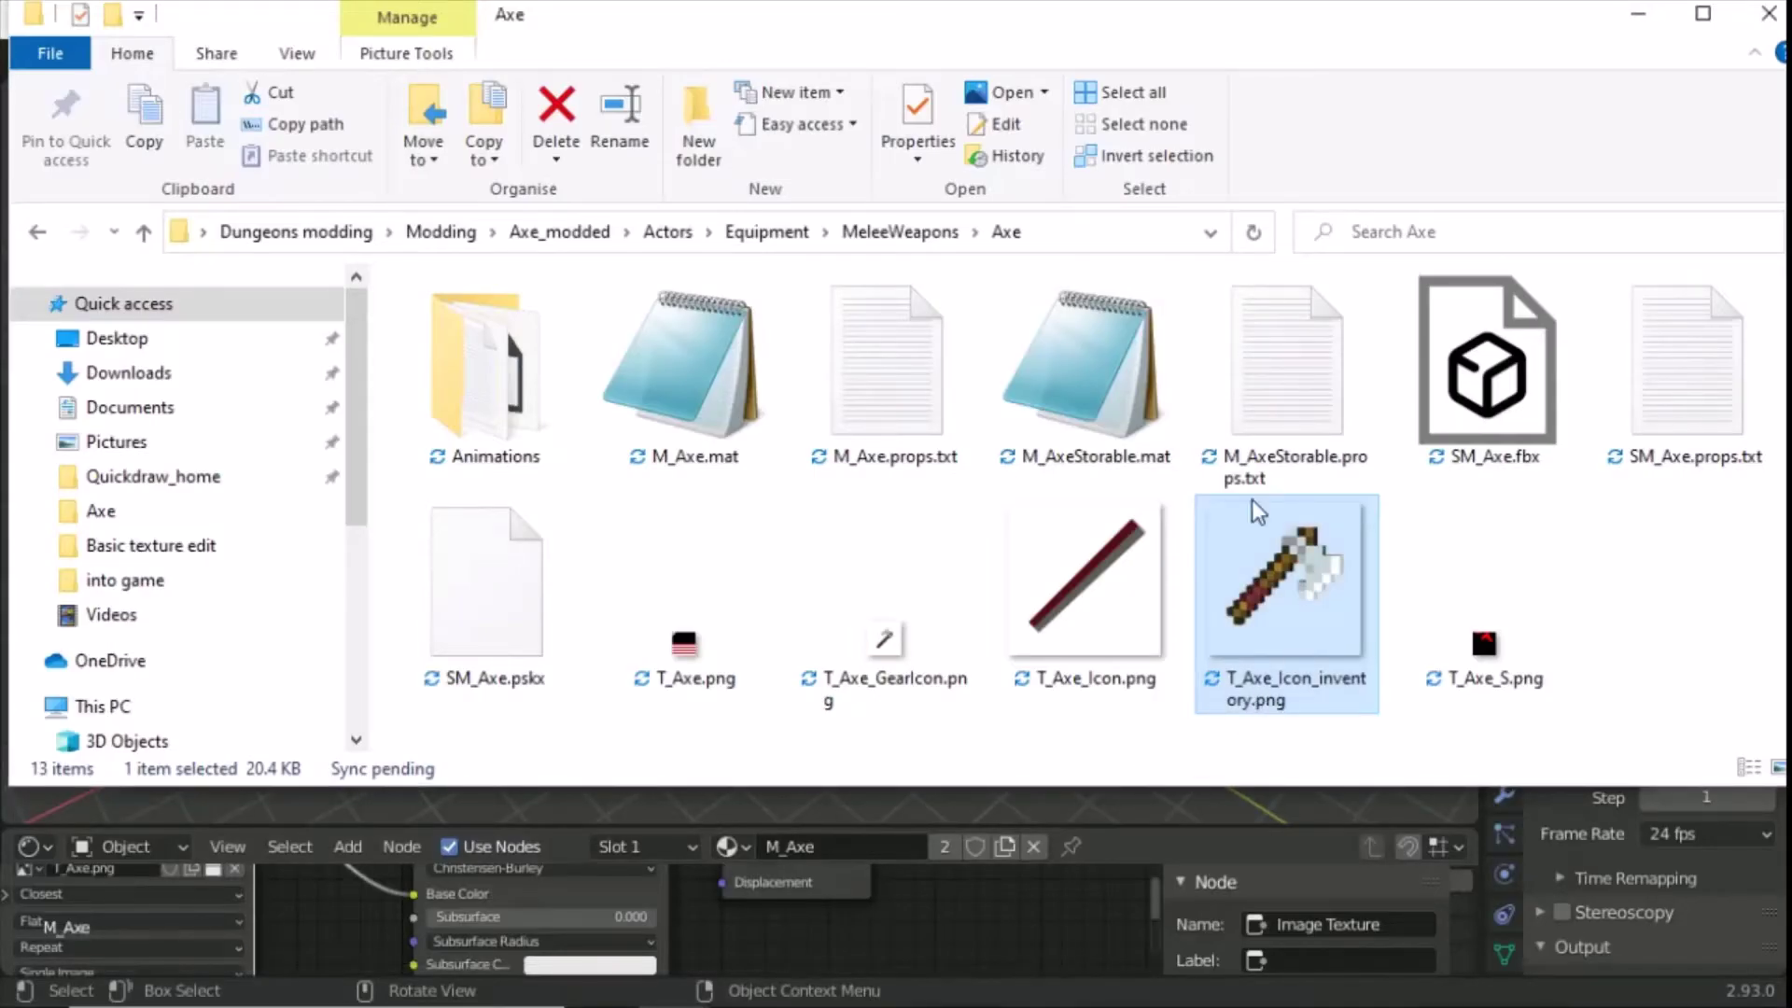
key(alt+Tab)
double_click(575, 142)
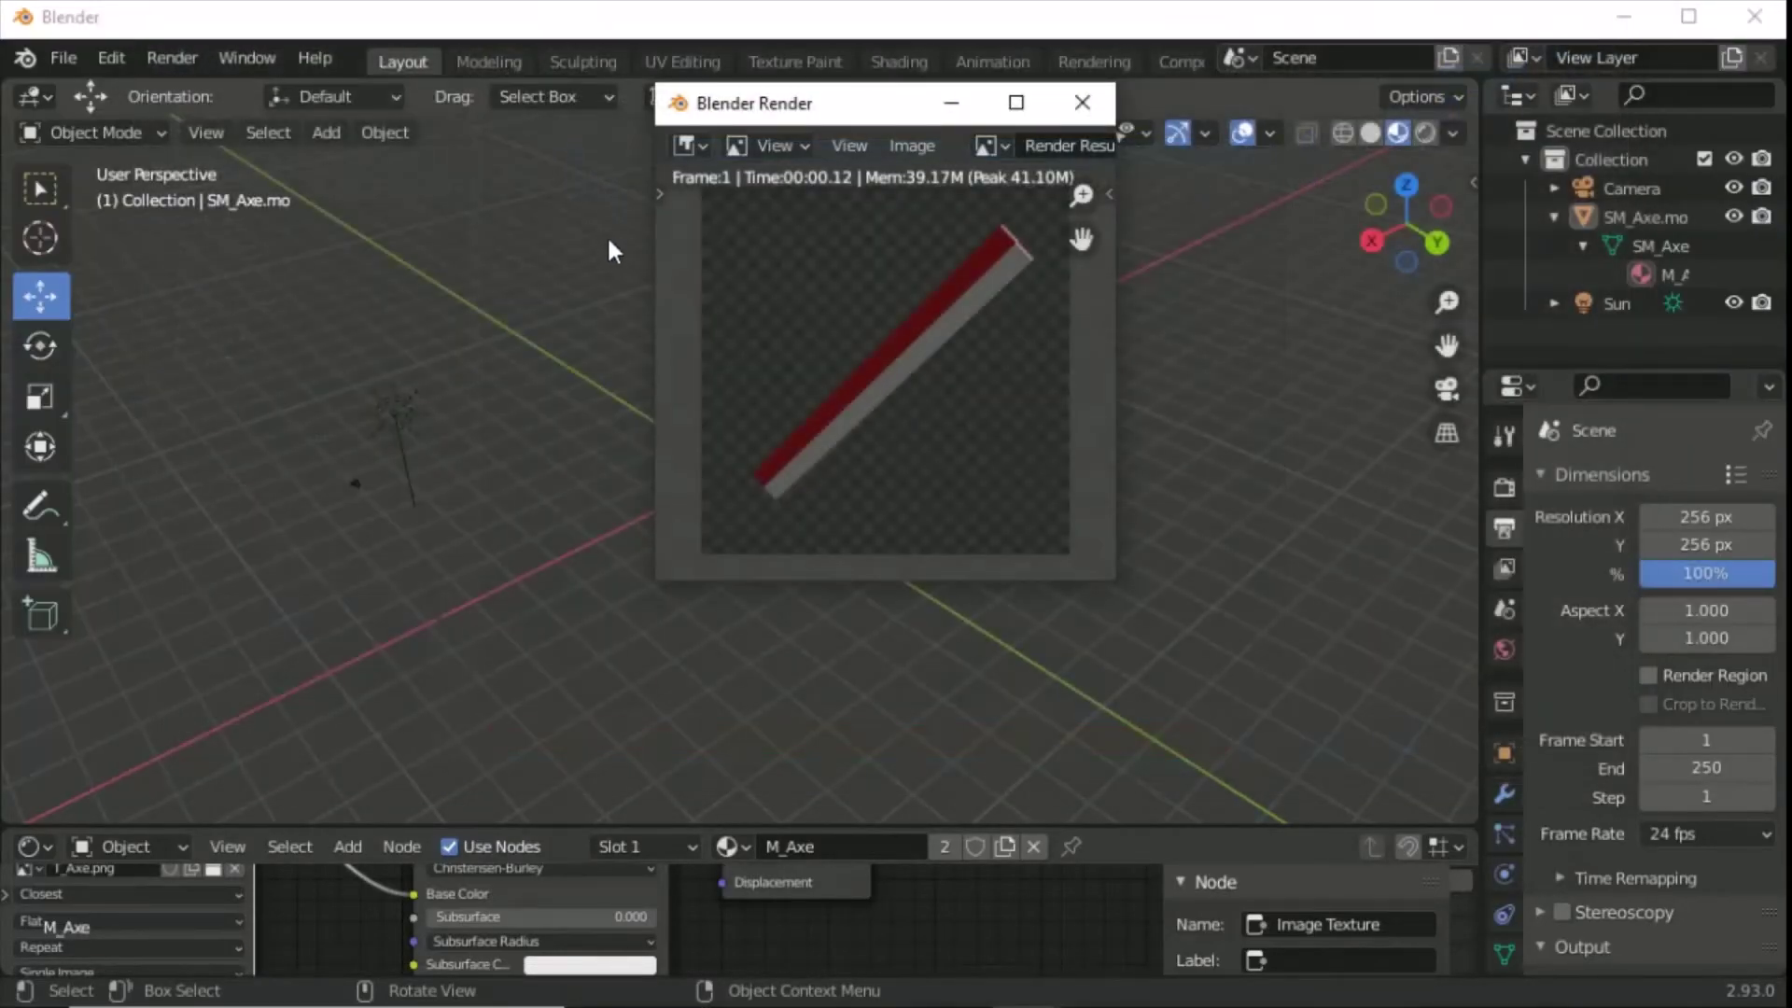
Save the render over T_Axe_Icon_inventory.png again, this time with PNG compression at 100%.
click(901, 144)
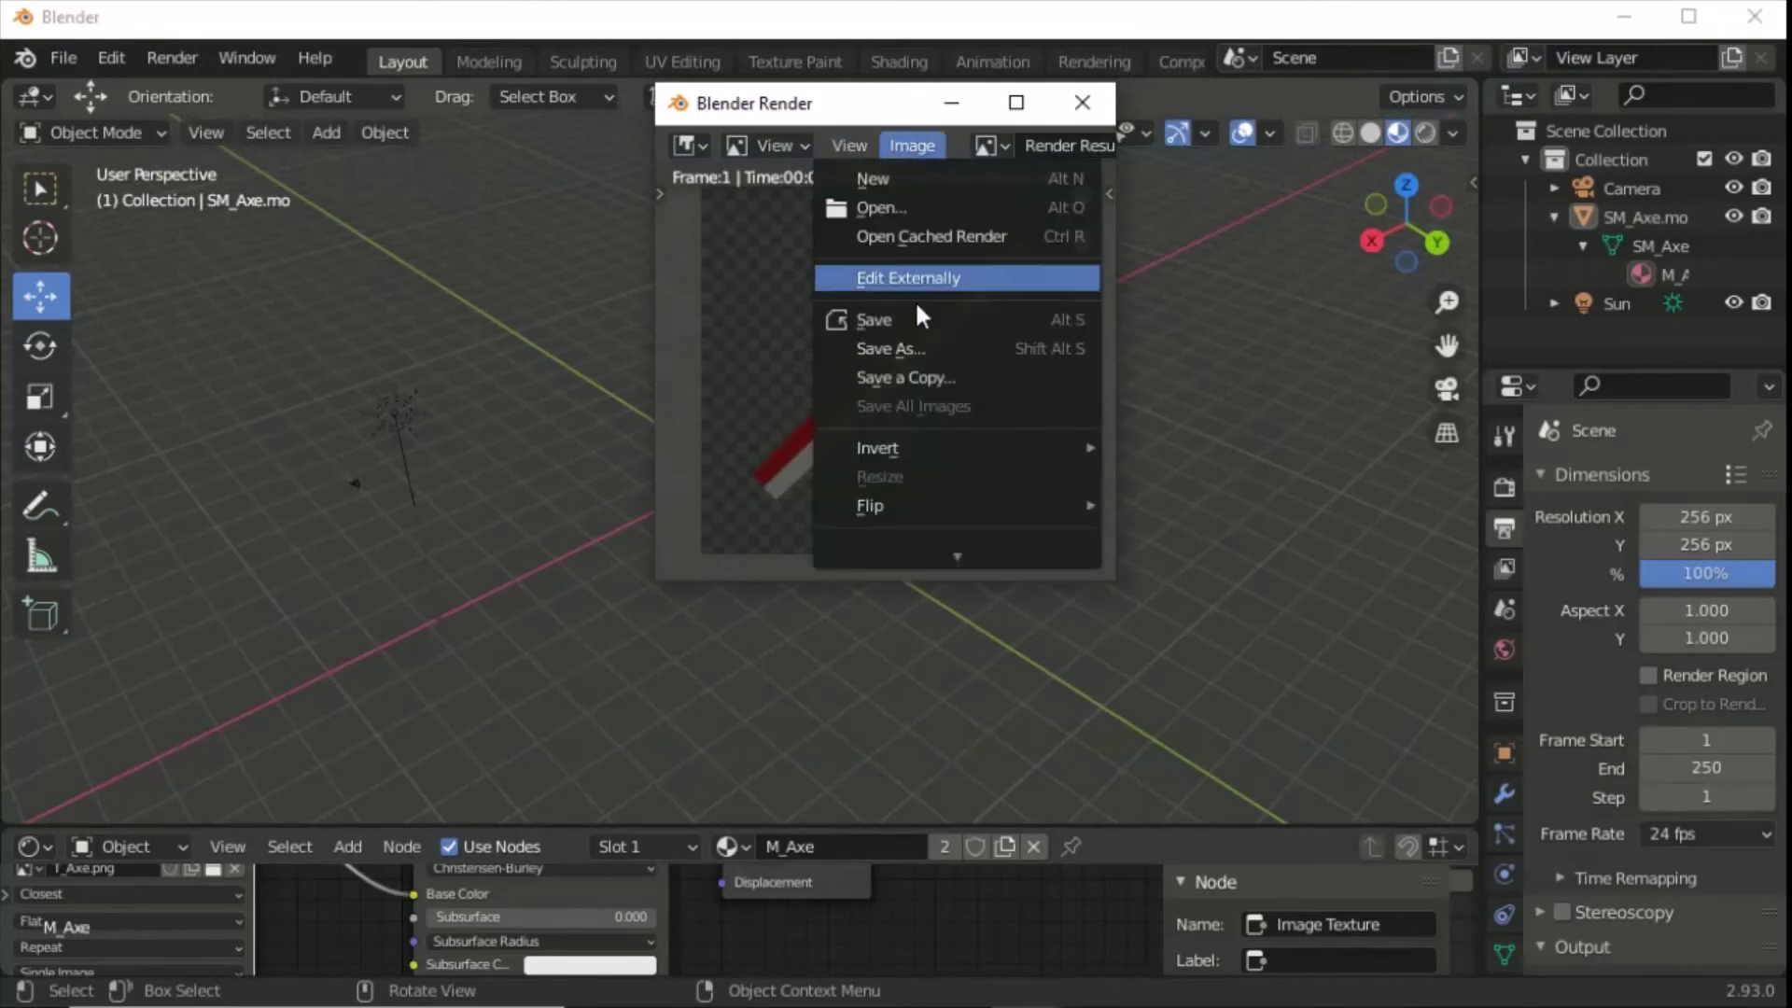
click(915, 346)
click(635, 149)
drag(1504, 103, 1634, 102)
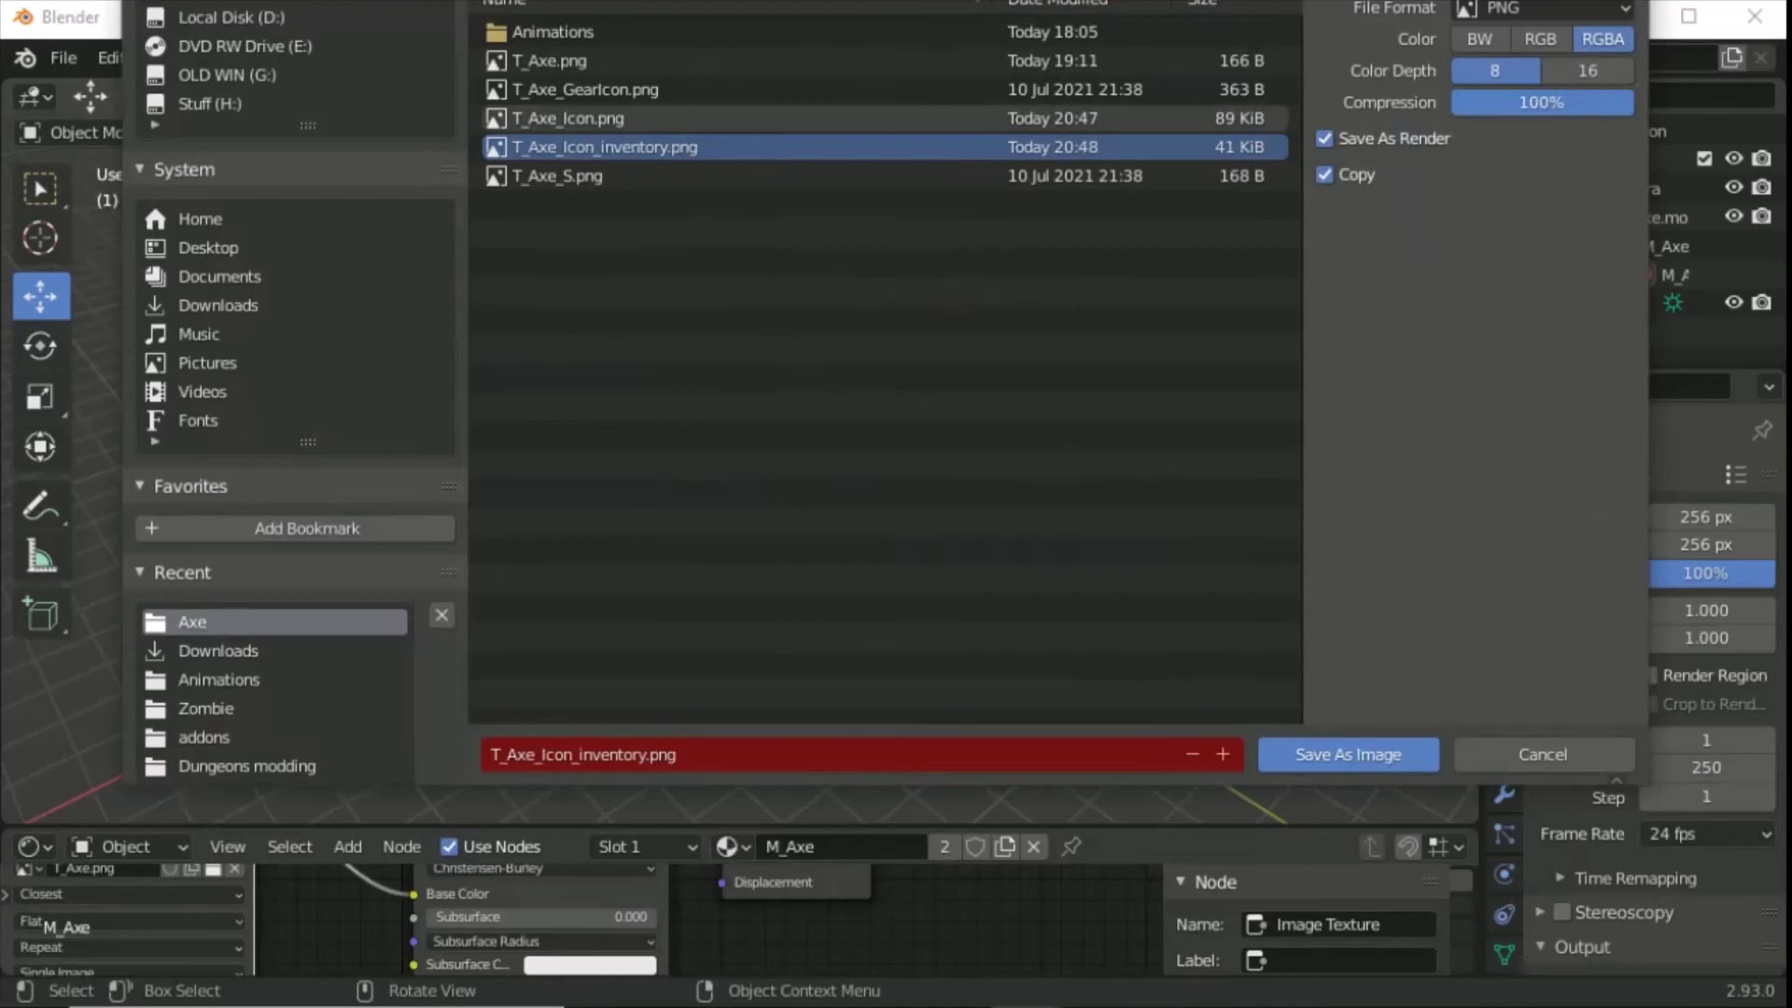
click(1374, 756)
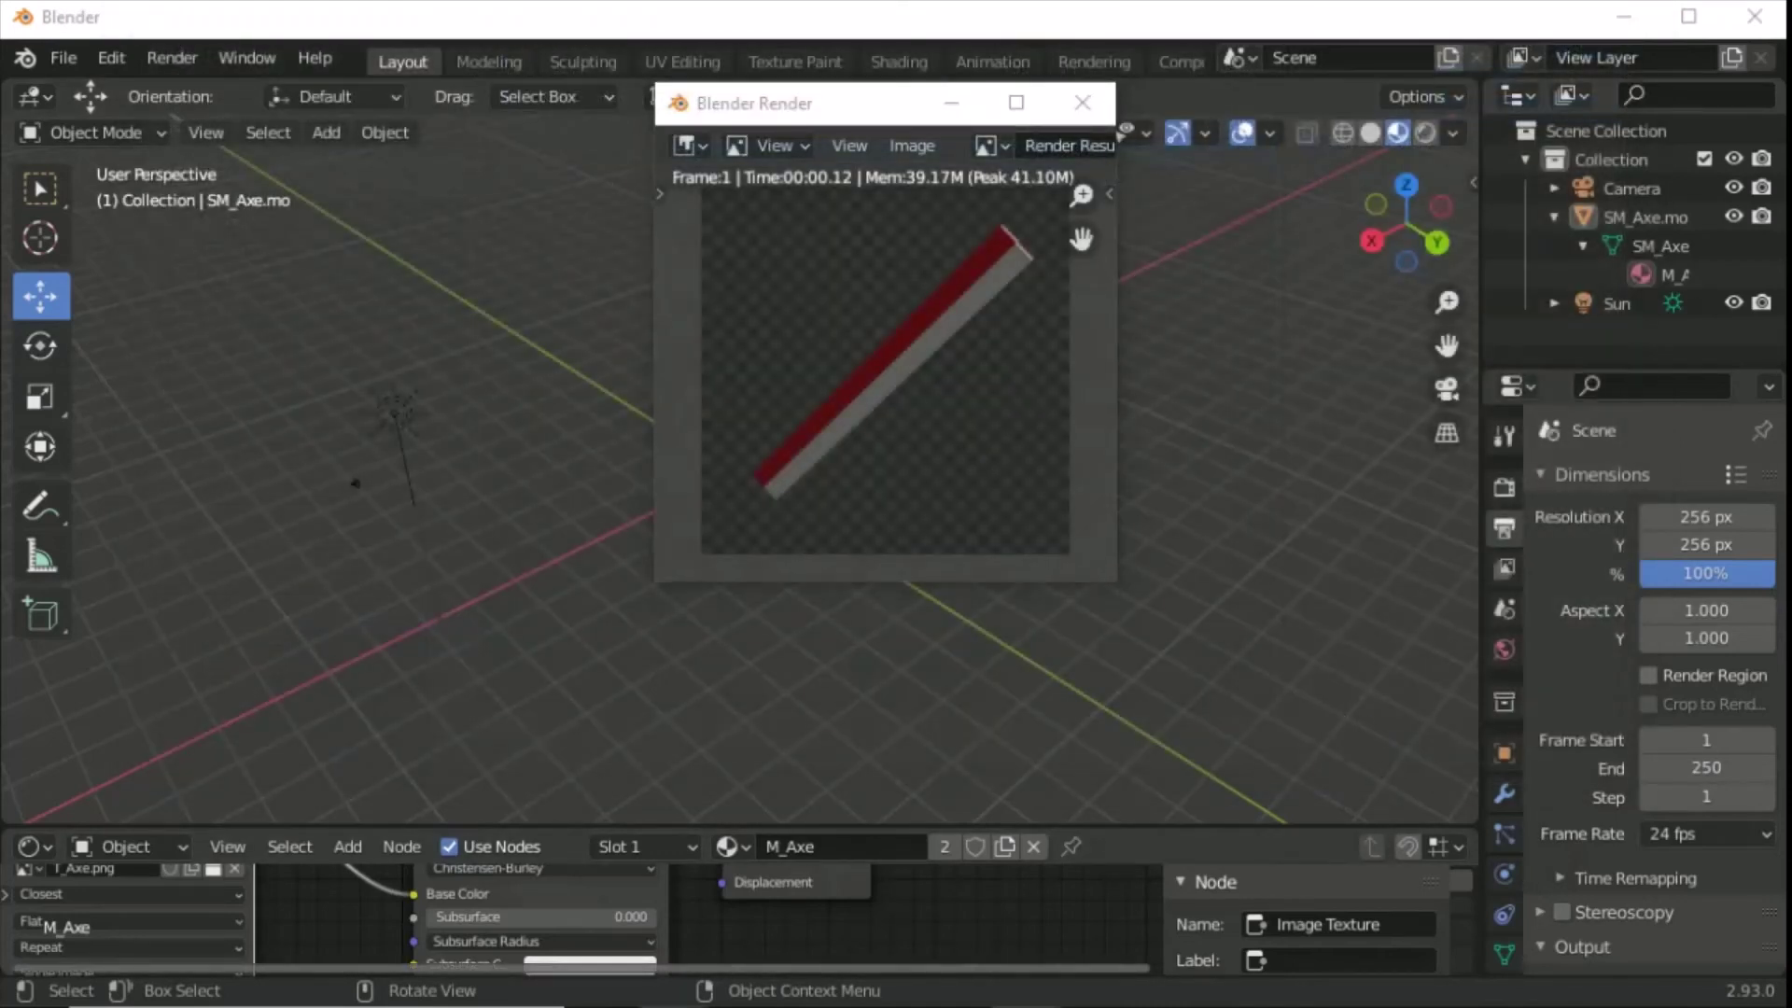
Switch to the Axe folder in File Explorer to check the new inventory icon, and select T_Axe_GearIcon.png.
mouse_move(780, 1006)
click(154, 897)
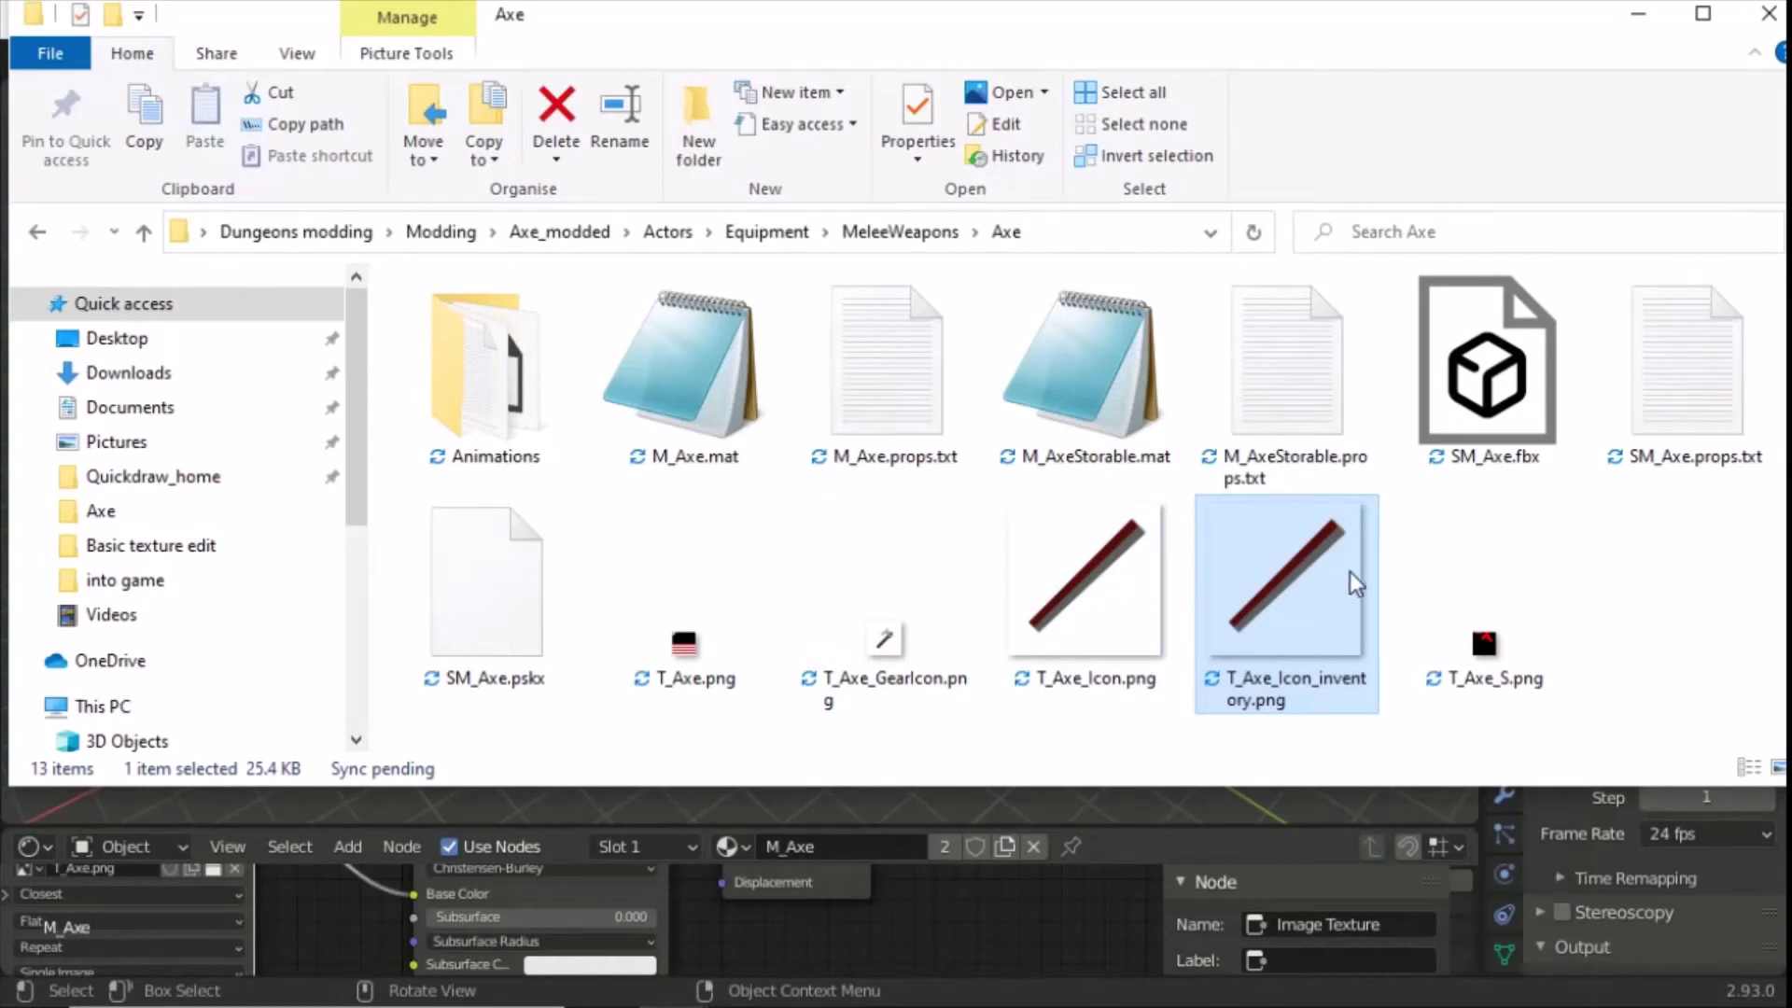
mouse_move(1350, 571)
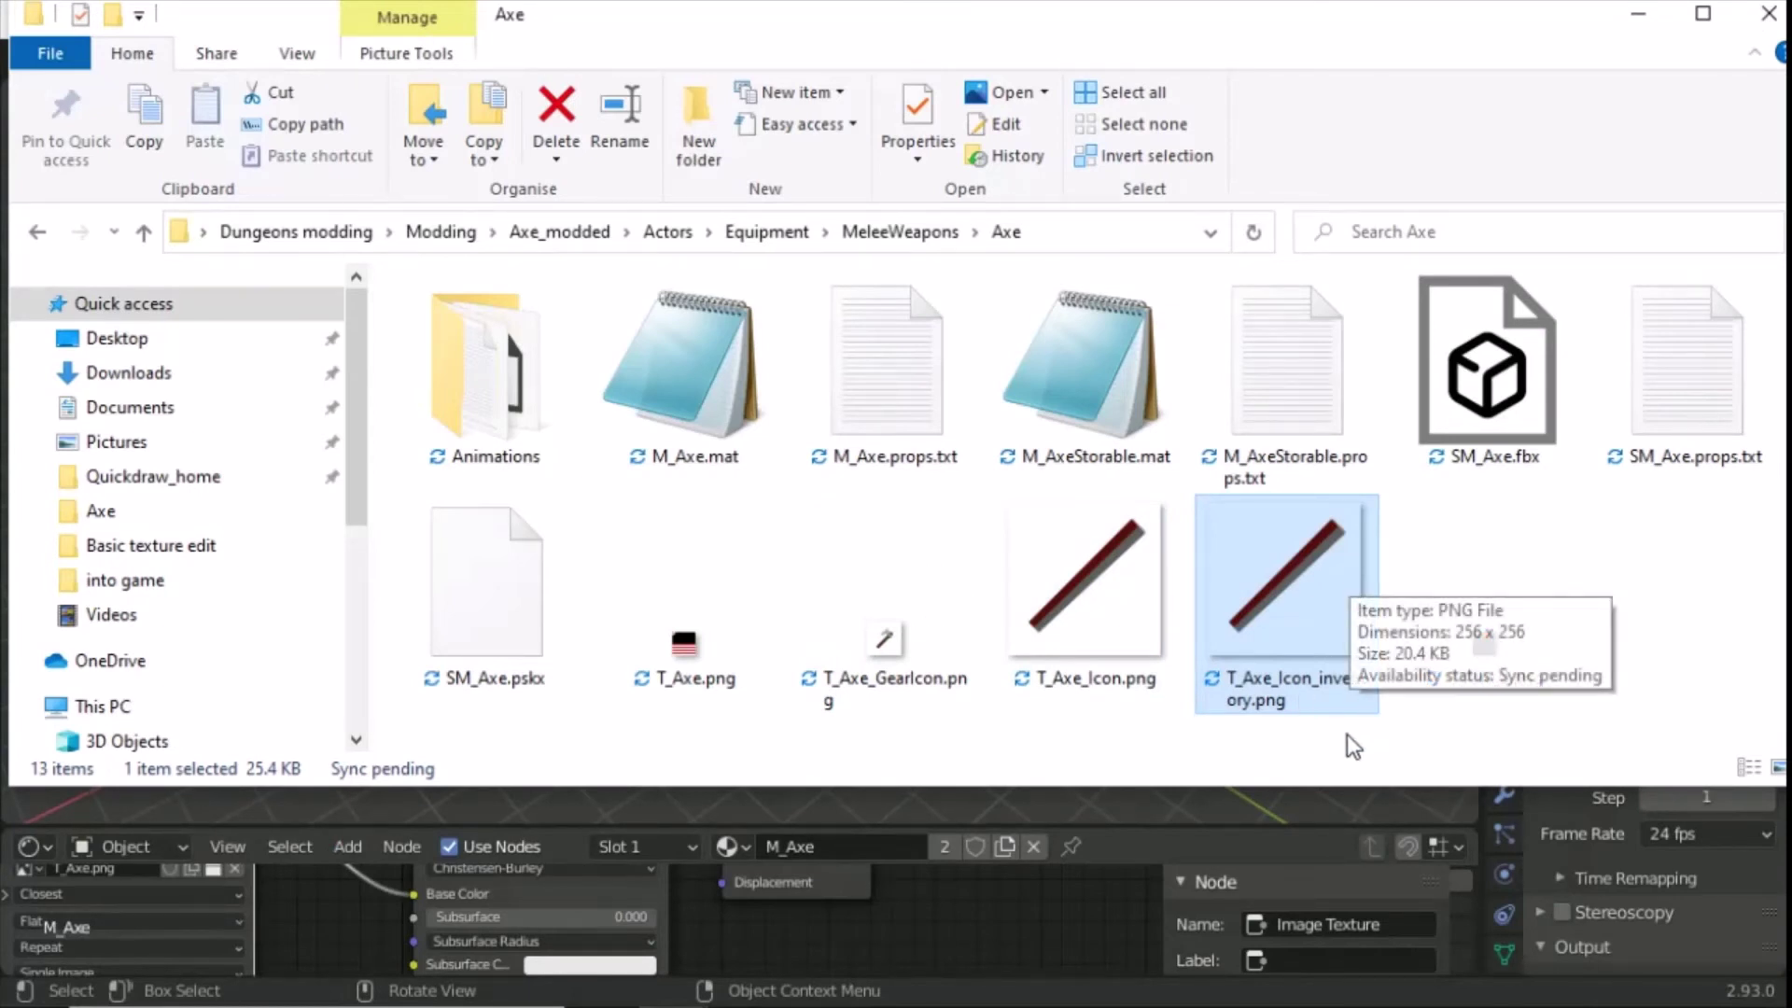
click(1113, 638)
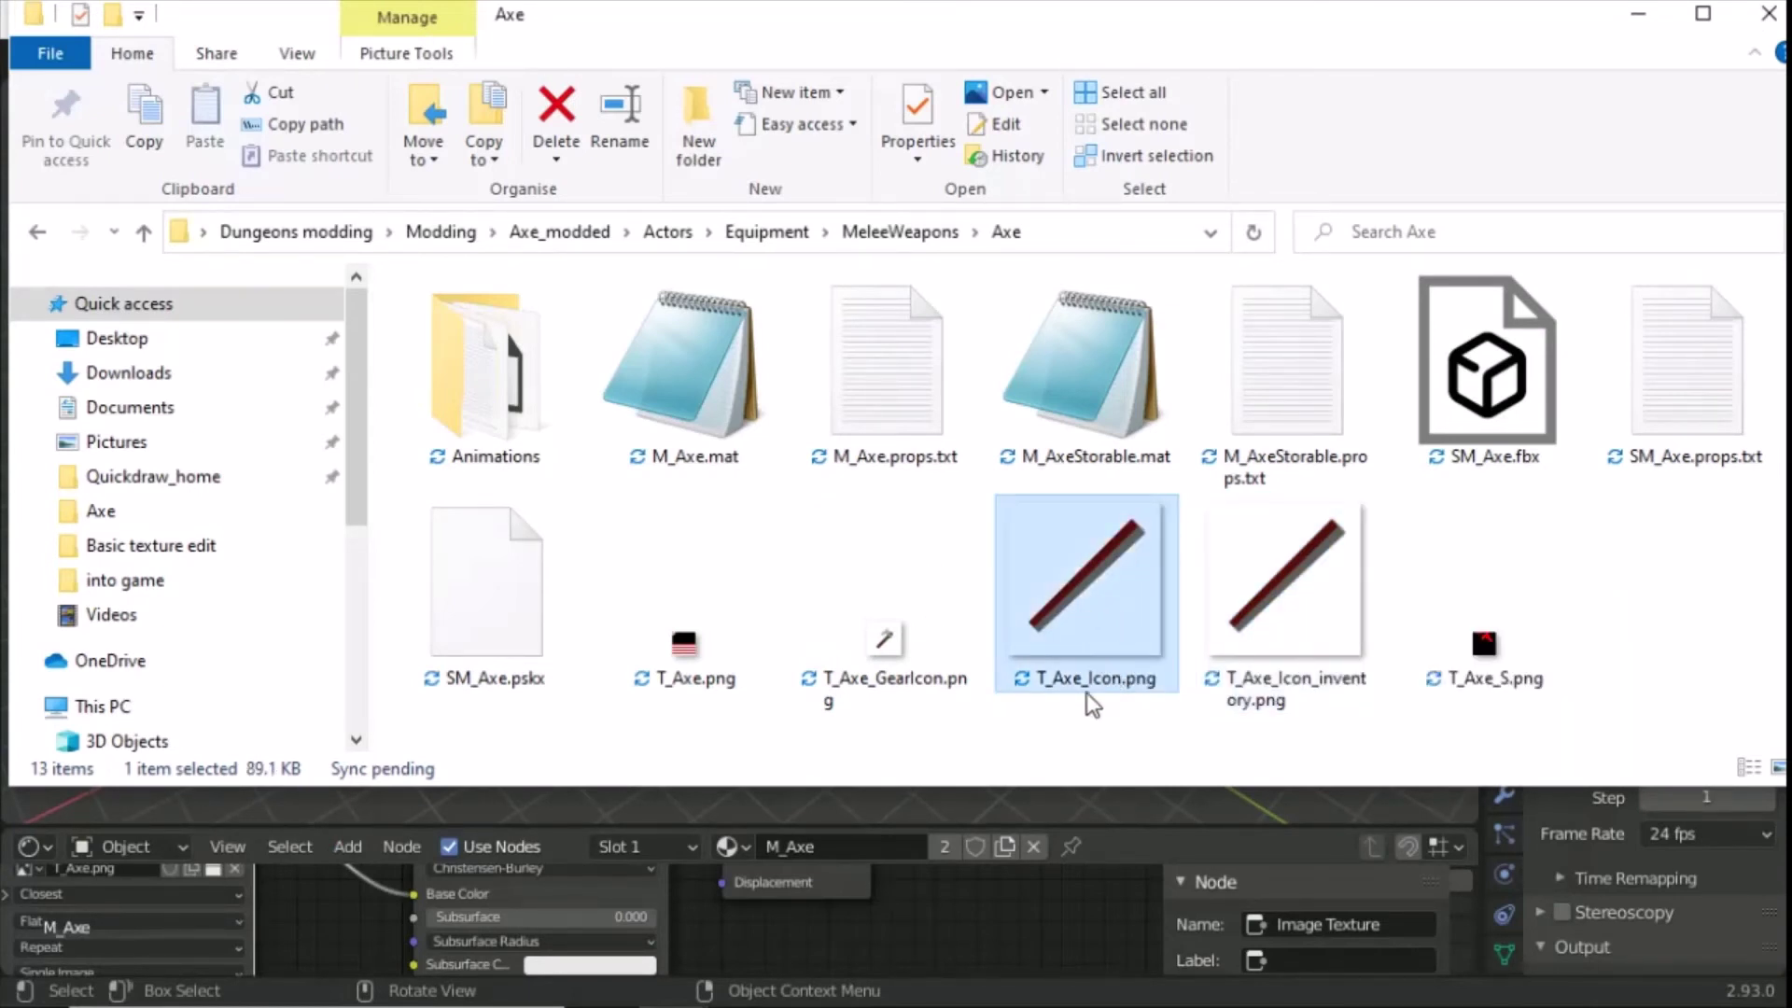
click(885, 633)
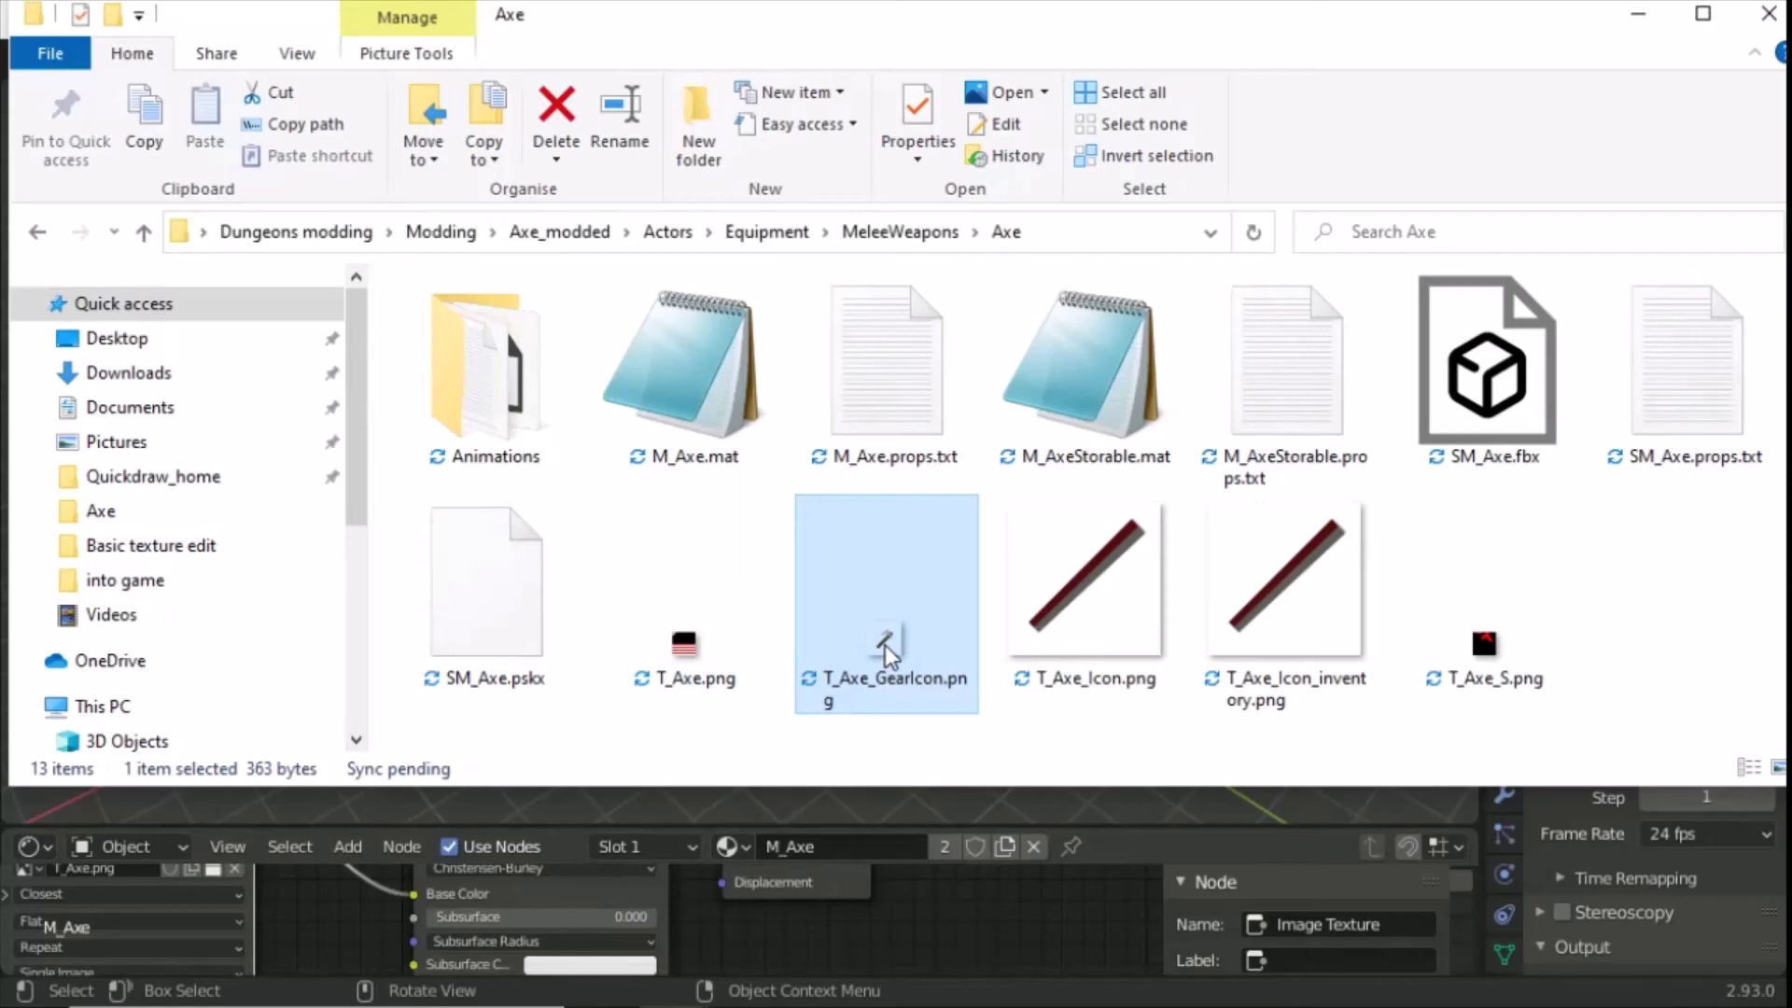
Return to Blender, close the old render, set the output resolution to 24 by 24 px, and render the axe image.
click(1141, 801)
click(1071, 100)
click(1707, 516)
text(24)
key(Tab)
text(24)
key(Return)
key(F12)
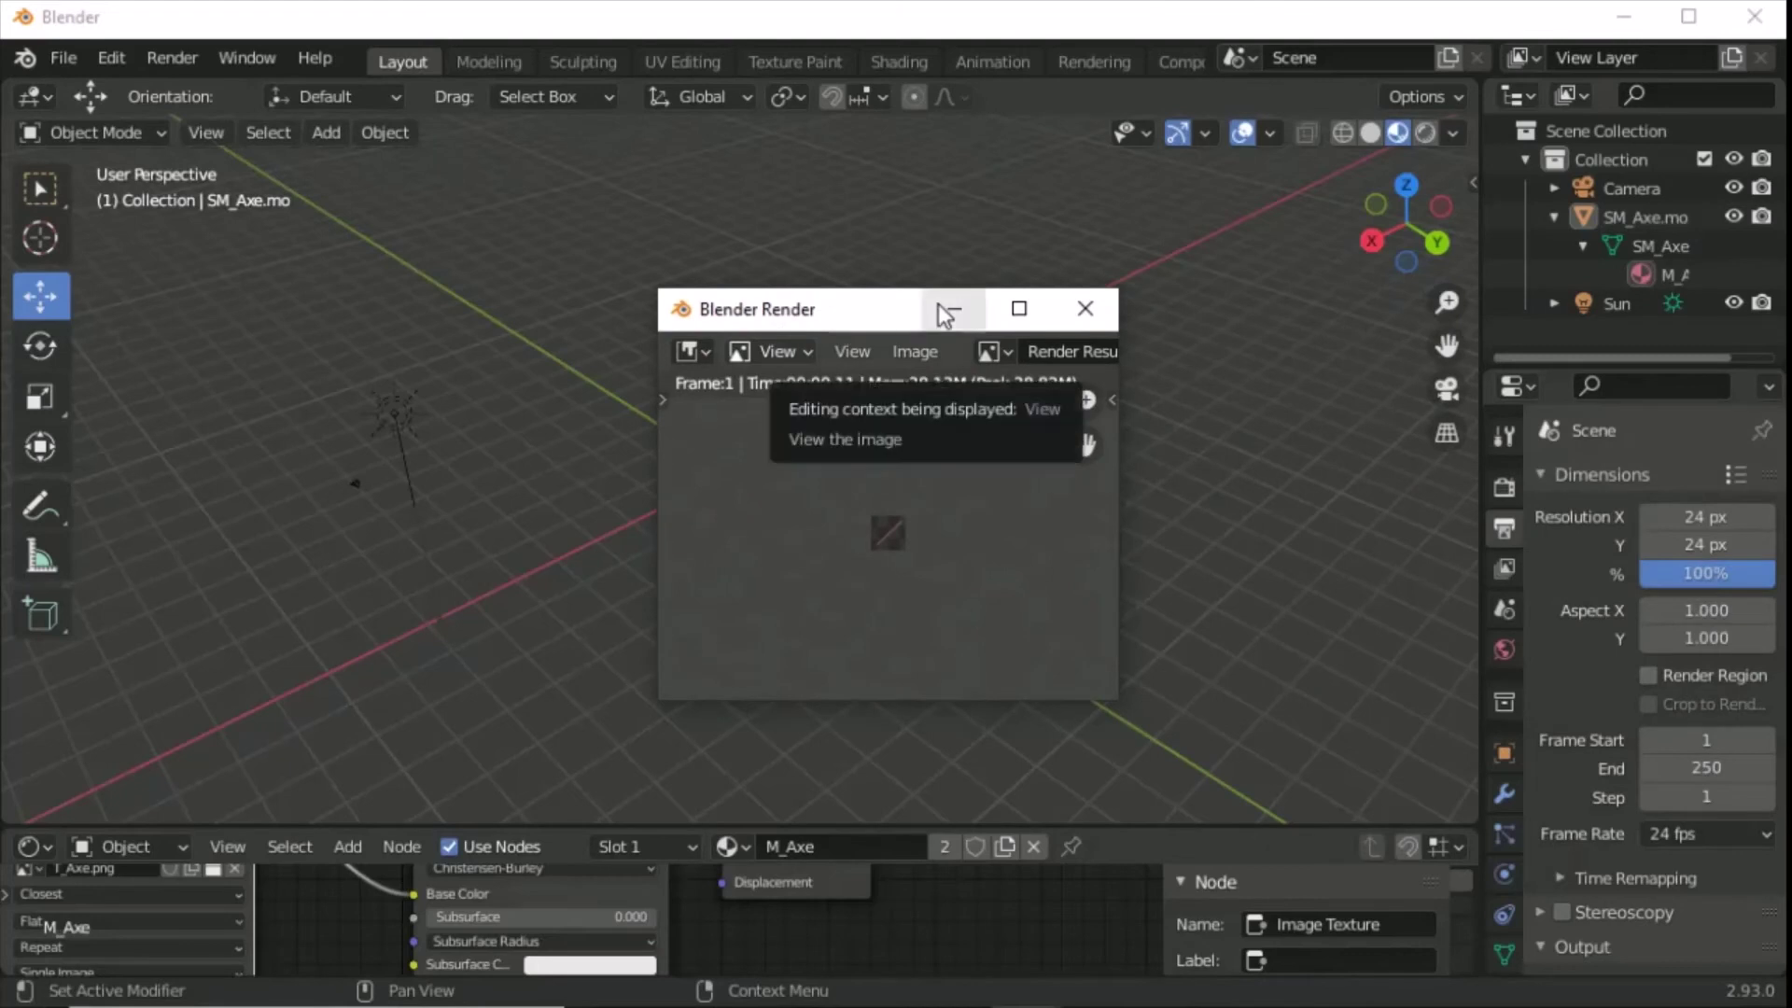
Save the 24 px render over T_Axe_GearIcon.png with PNG compression at 100%, and close the render window.
click(918, 353)
click(863, 347)
click(914, 352)
click(924, 554)
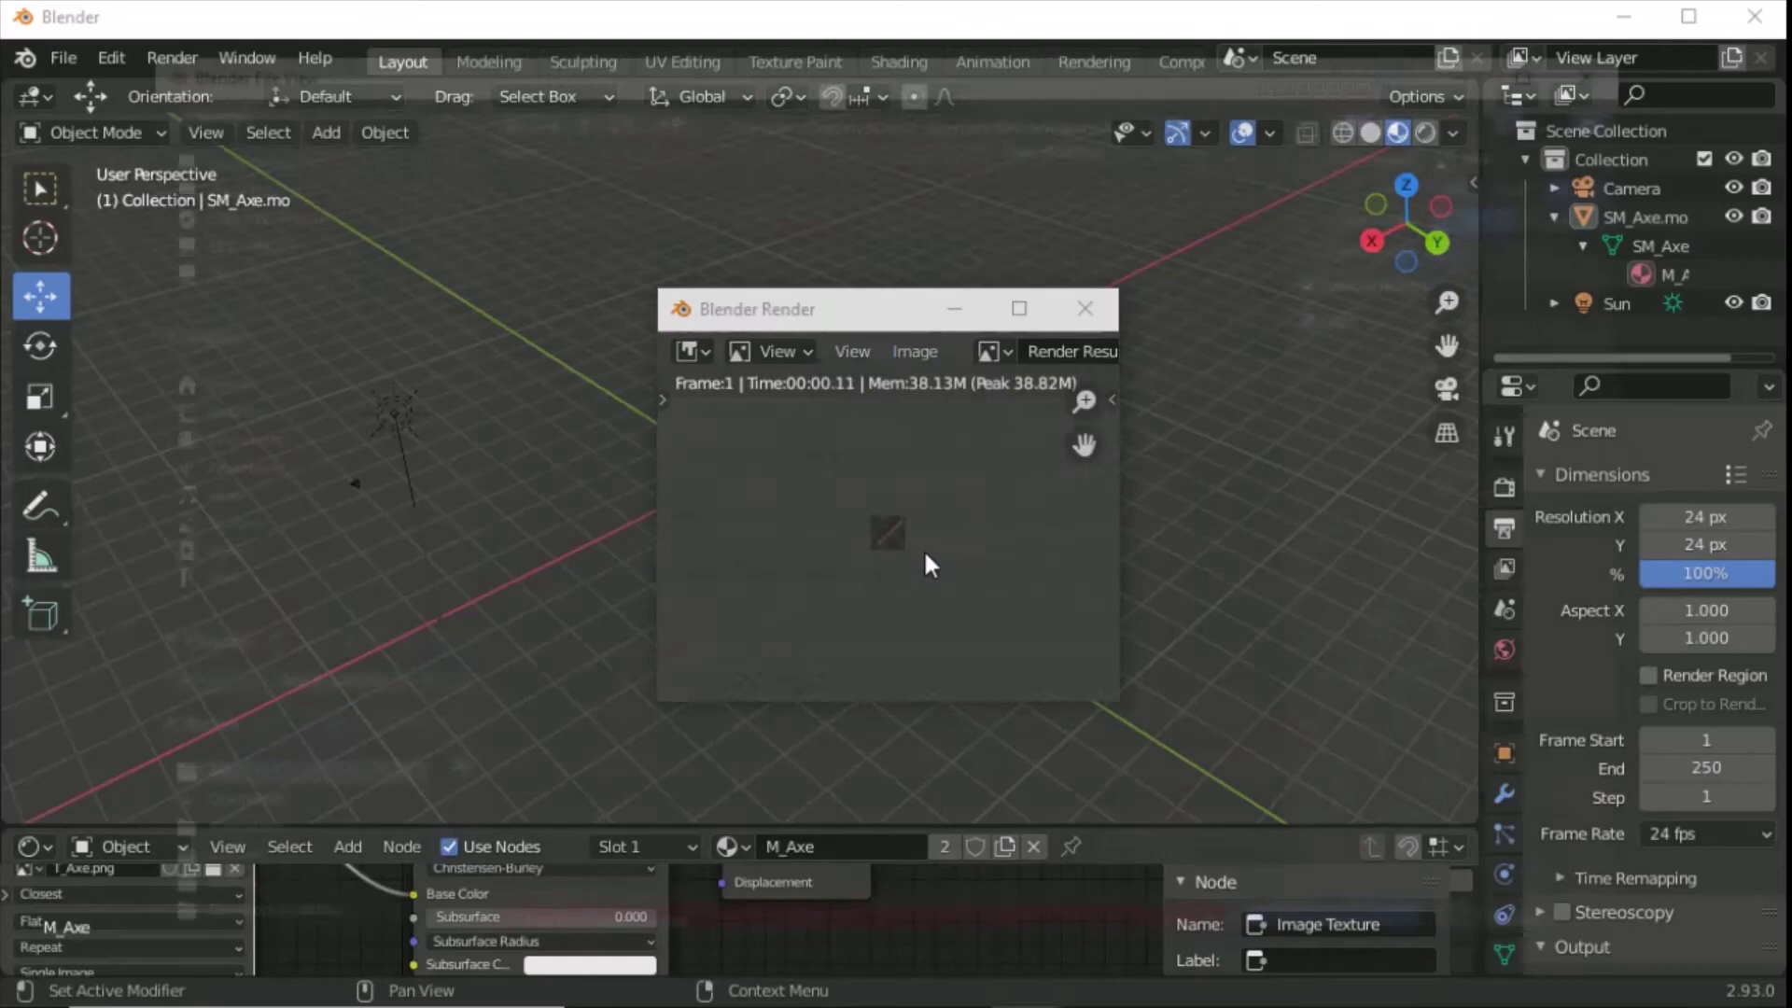
click(654, 252)
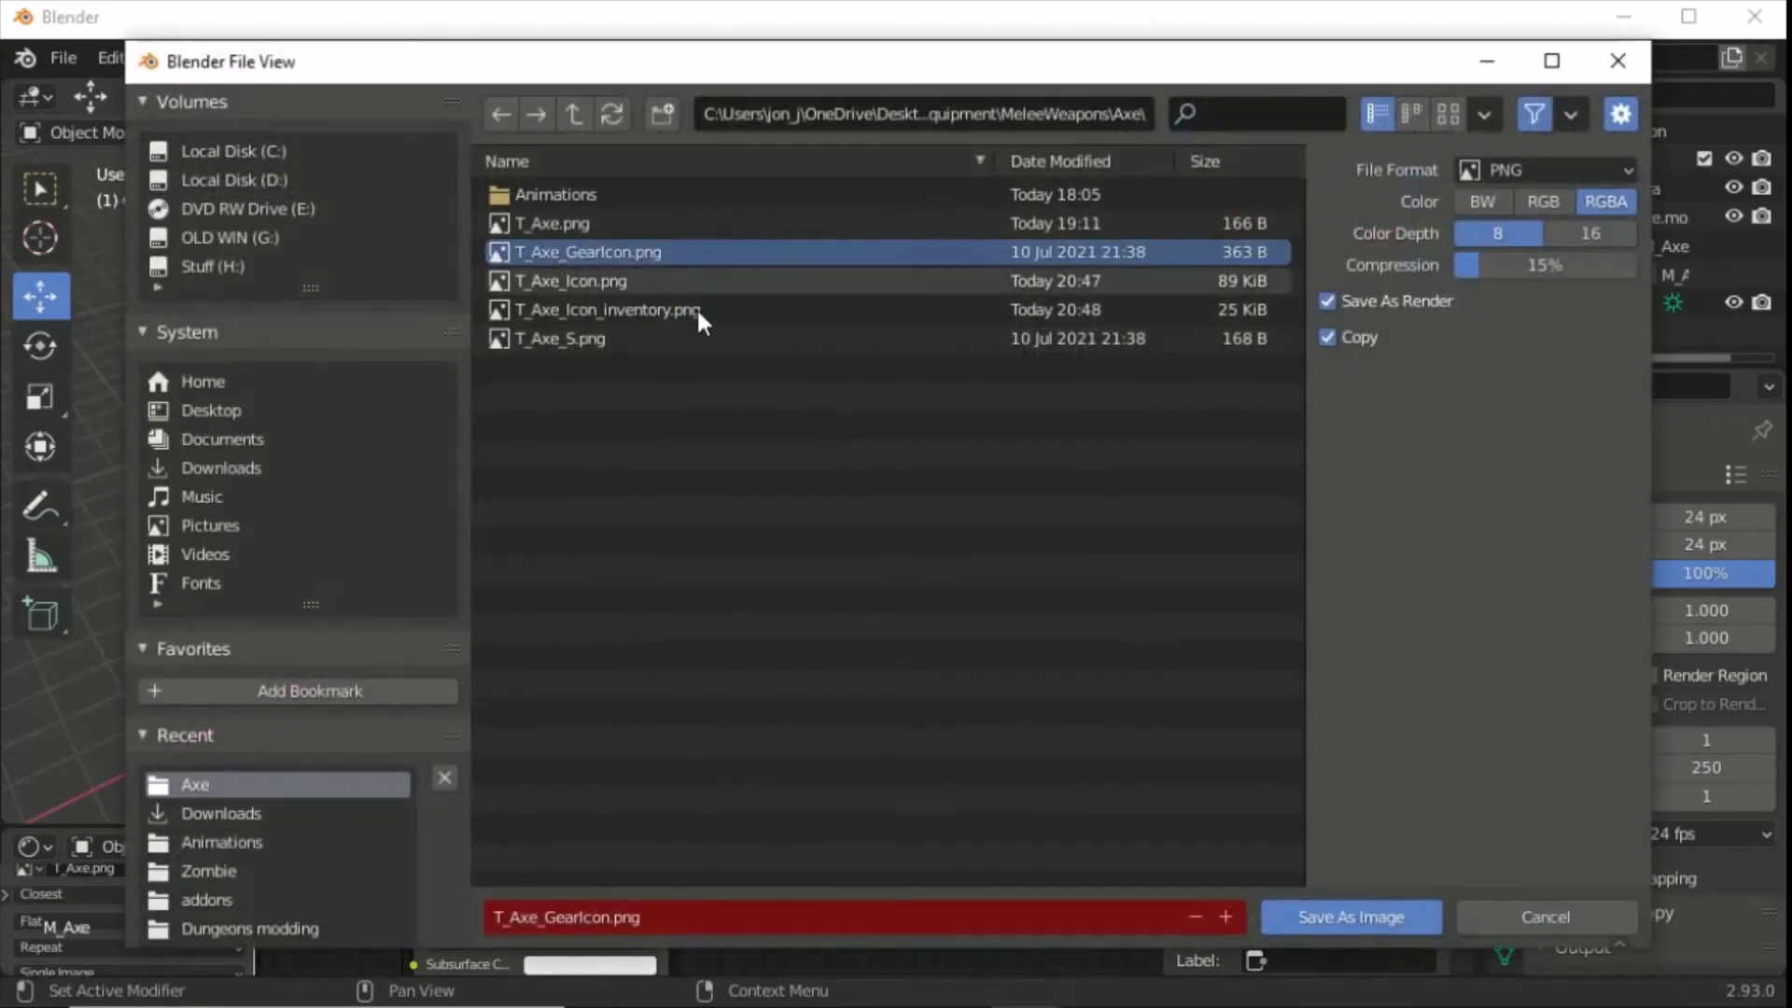
click(252, 920)
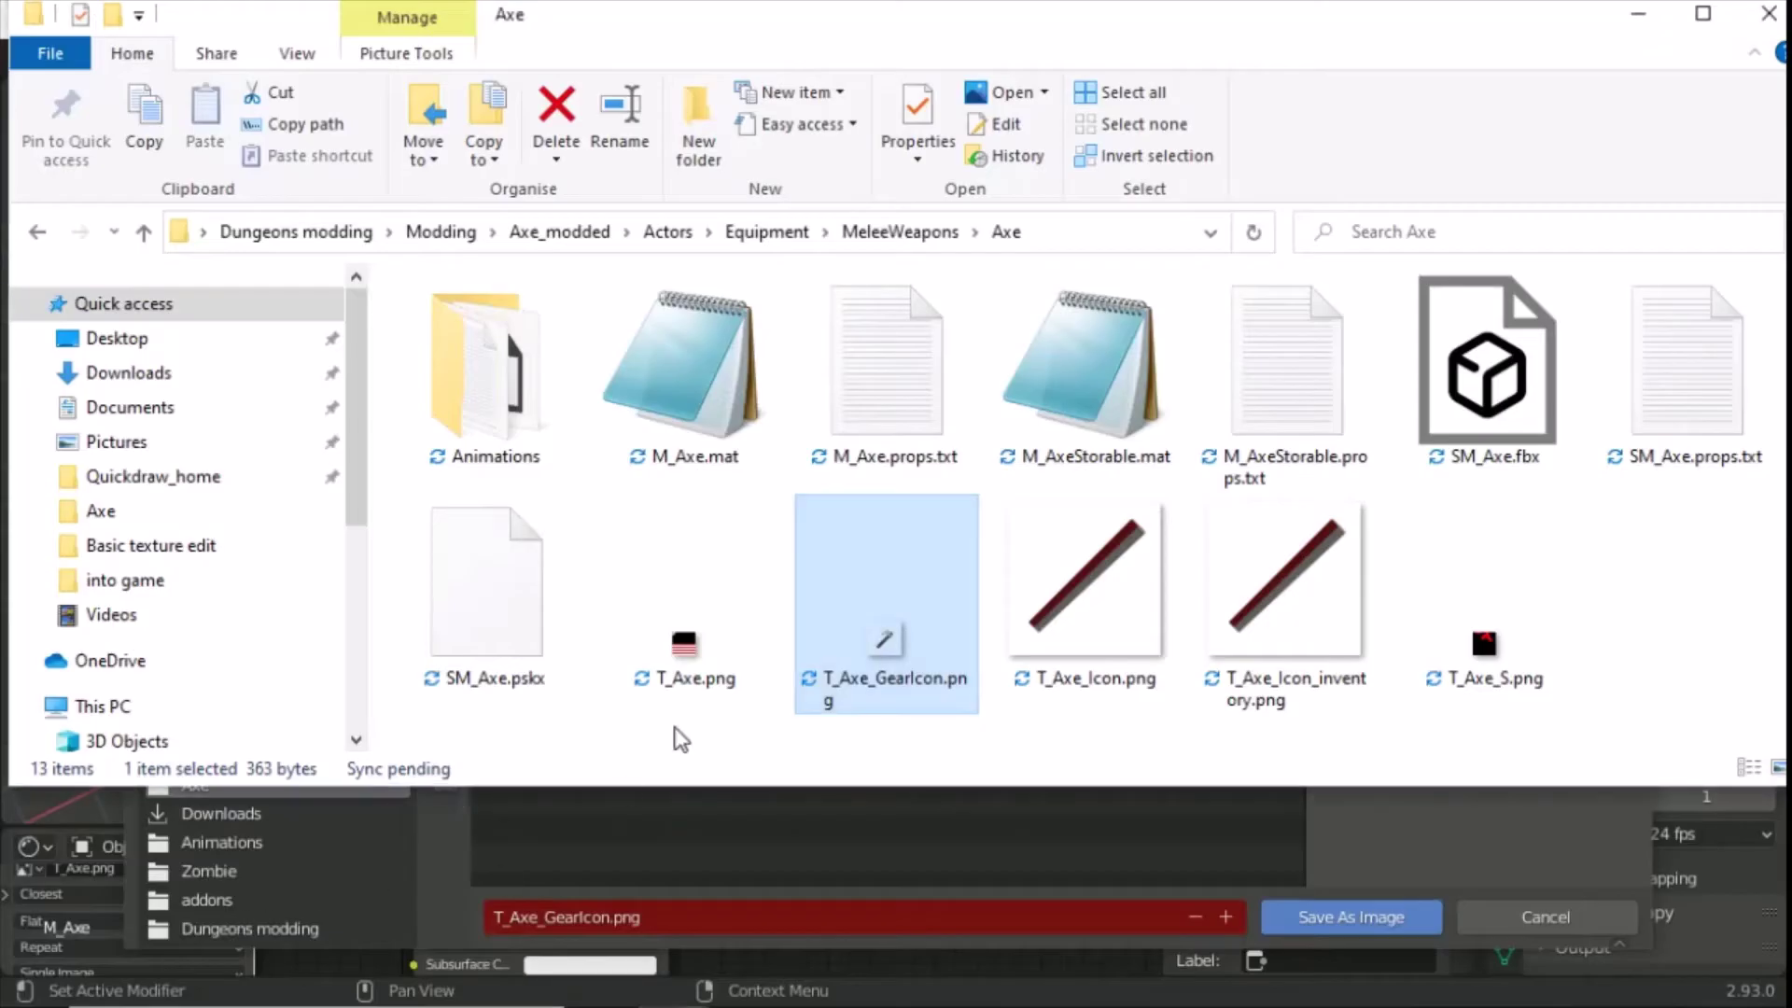
click(884, 860)
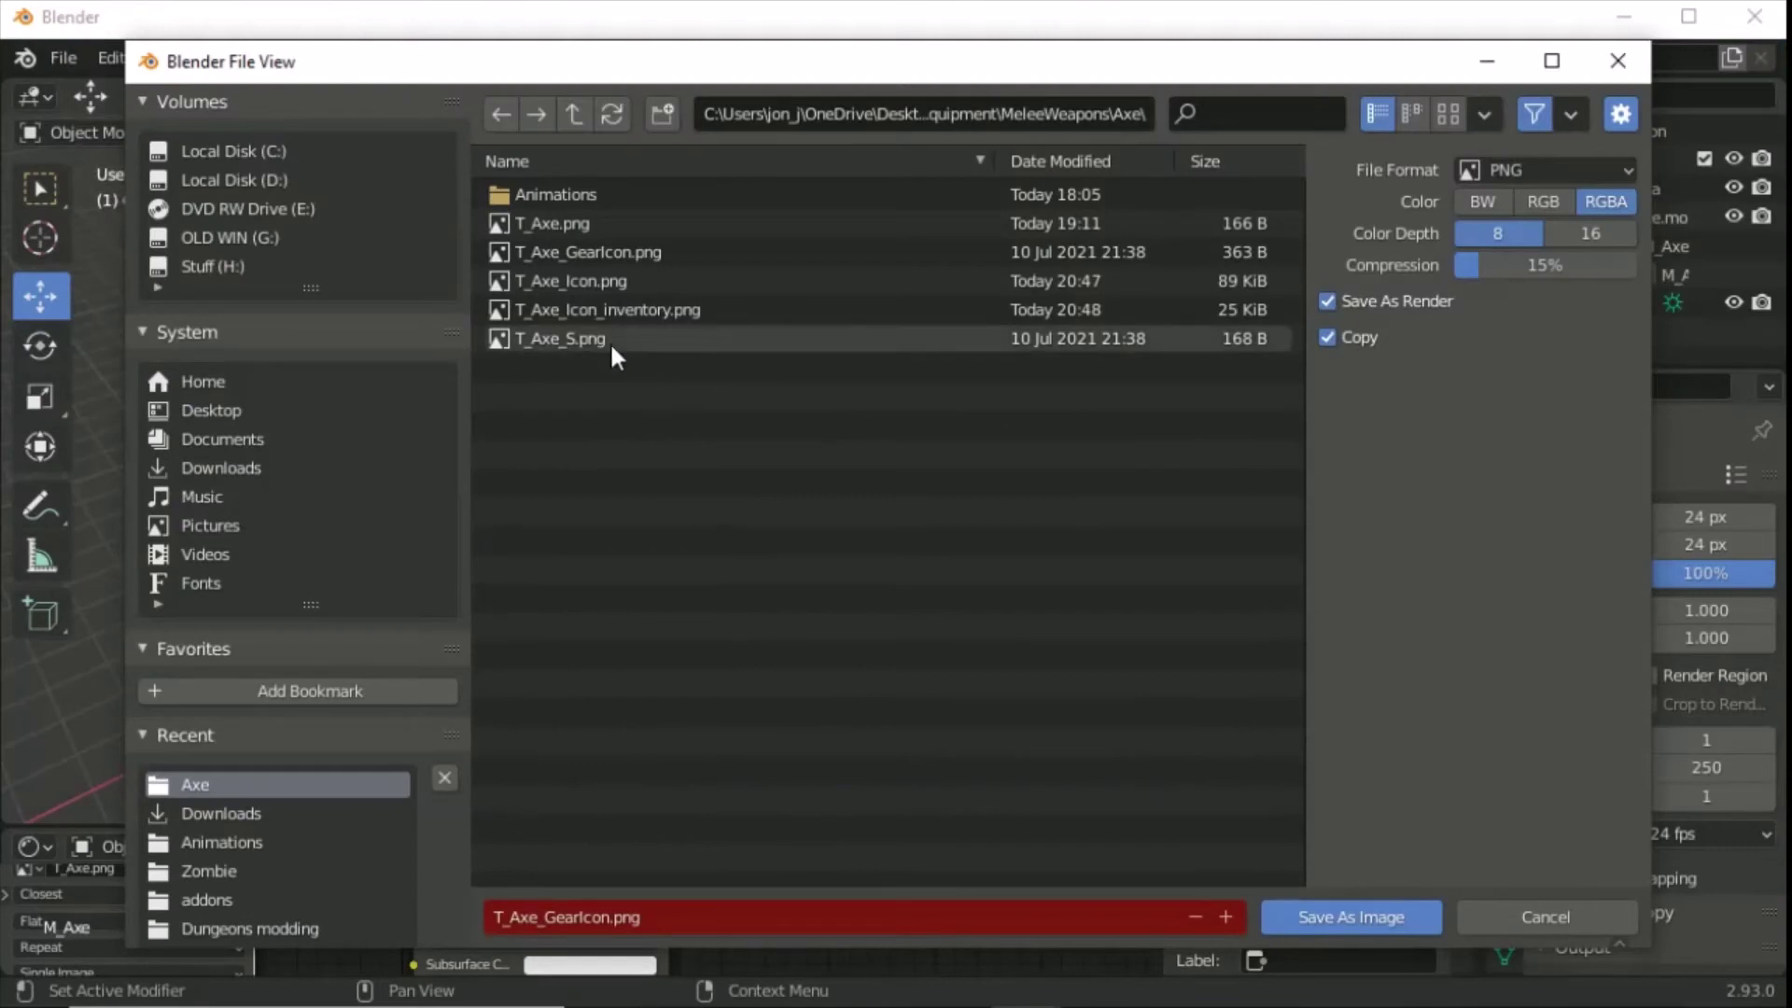
click(579, 252)
drag(1493, 265, 1671, 308)
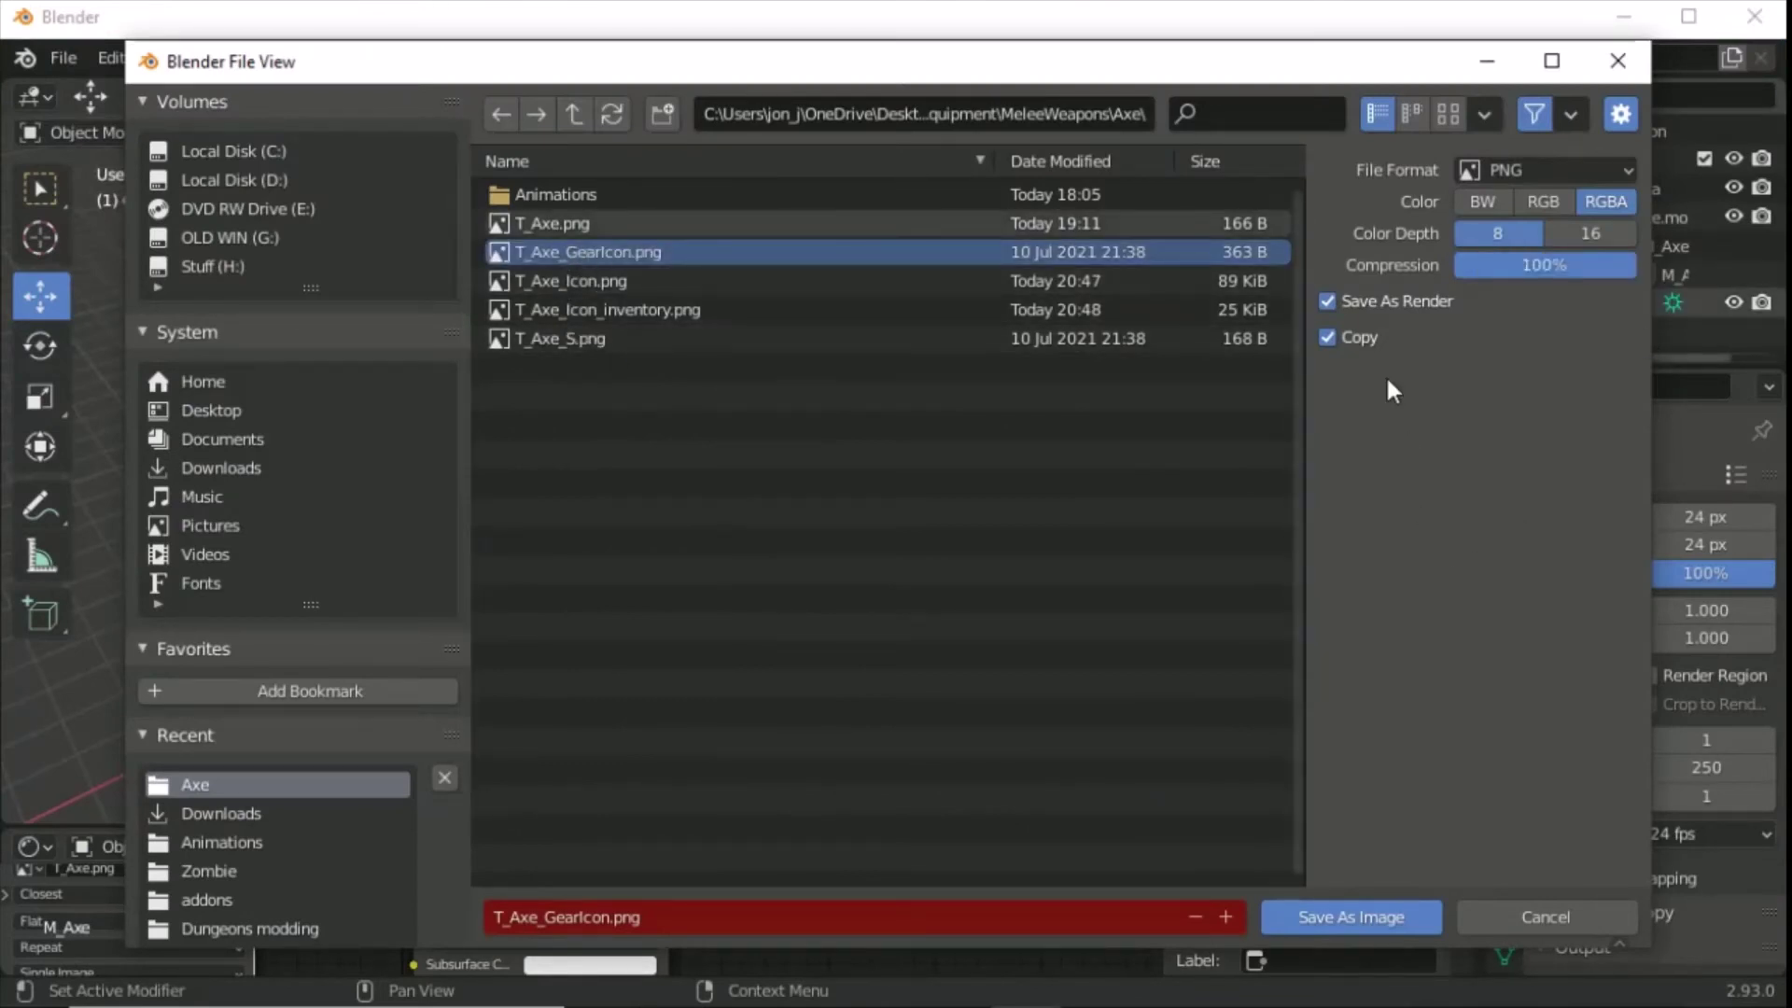
click(1349, 917)
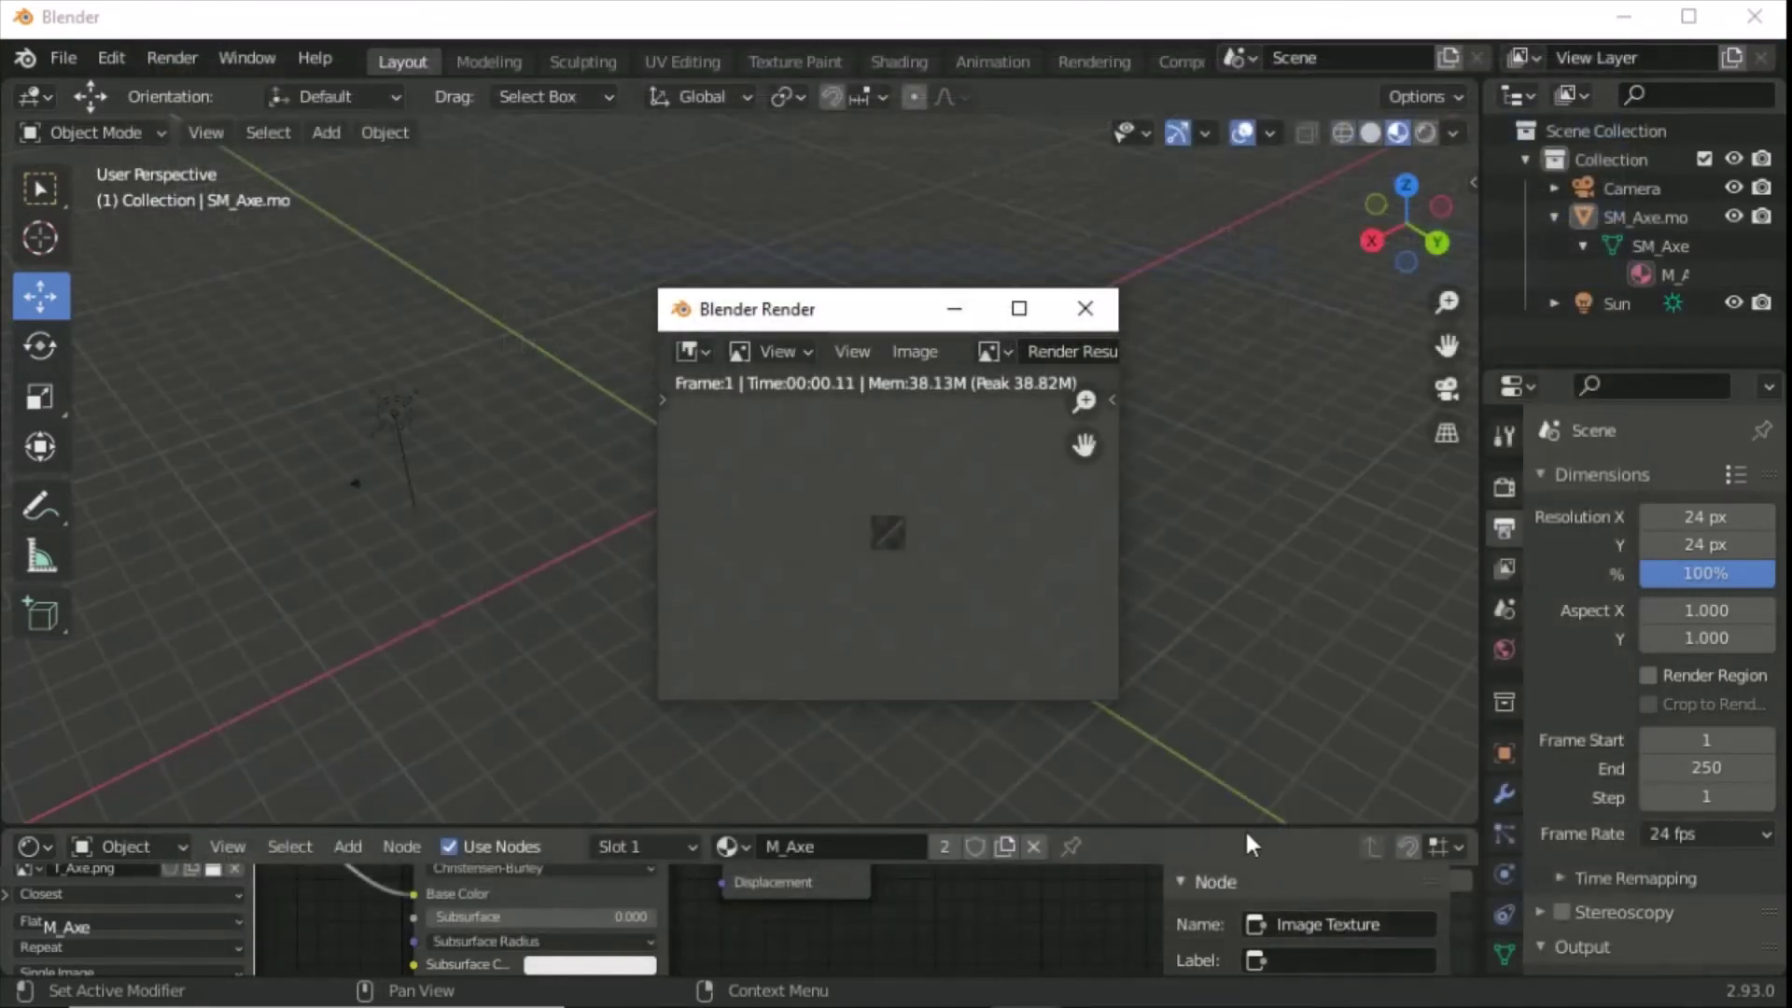
click(1085, 308)
Check the replaced gear icon and the other axe icons in the Axe folder in File Explorer.
mouse_move(201, 1003)
click(199, 932)
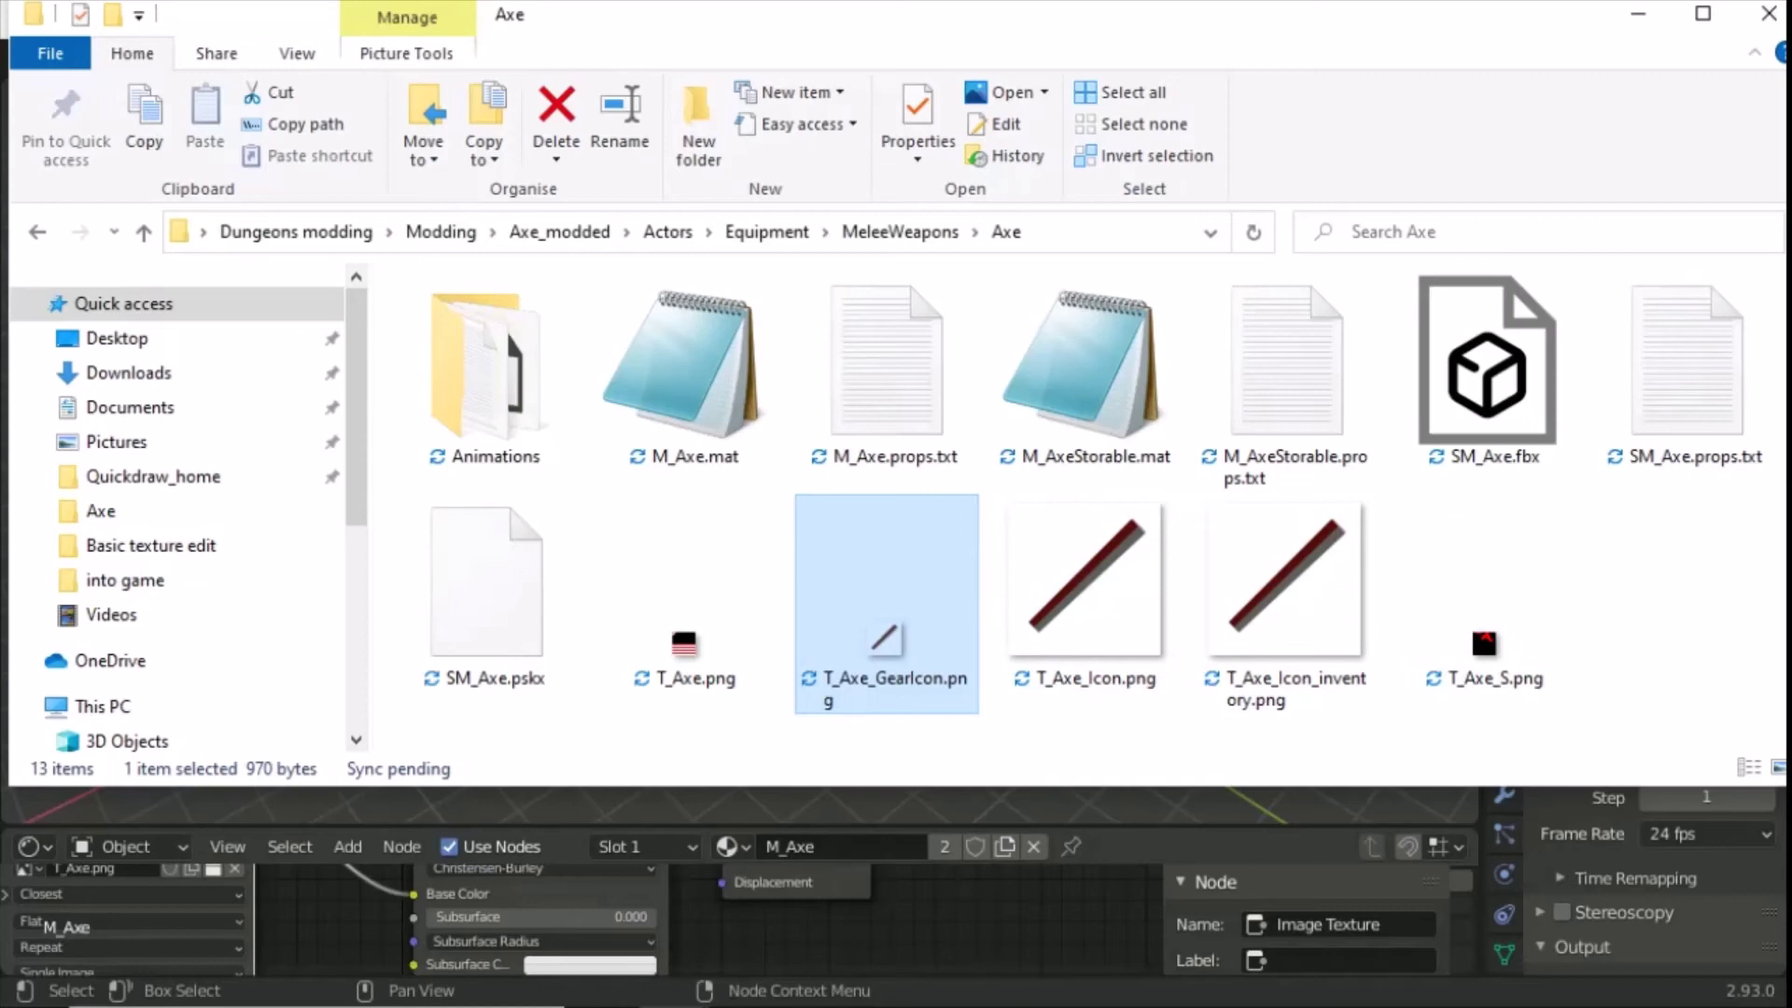
click(1133, 665)
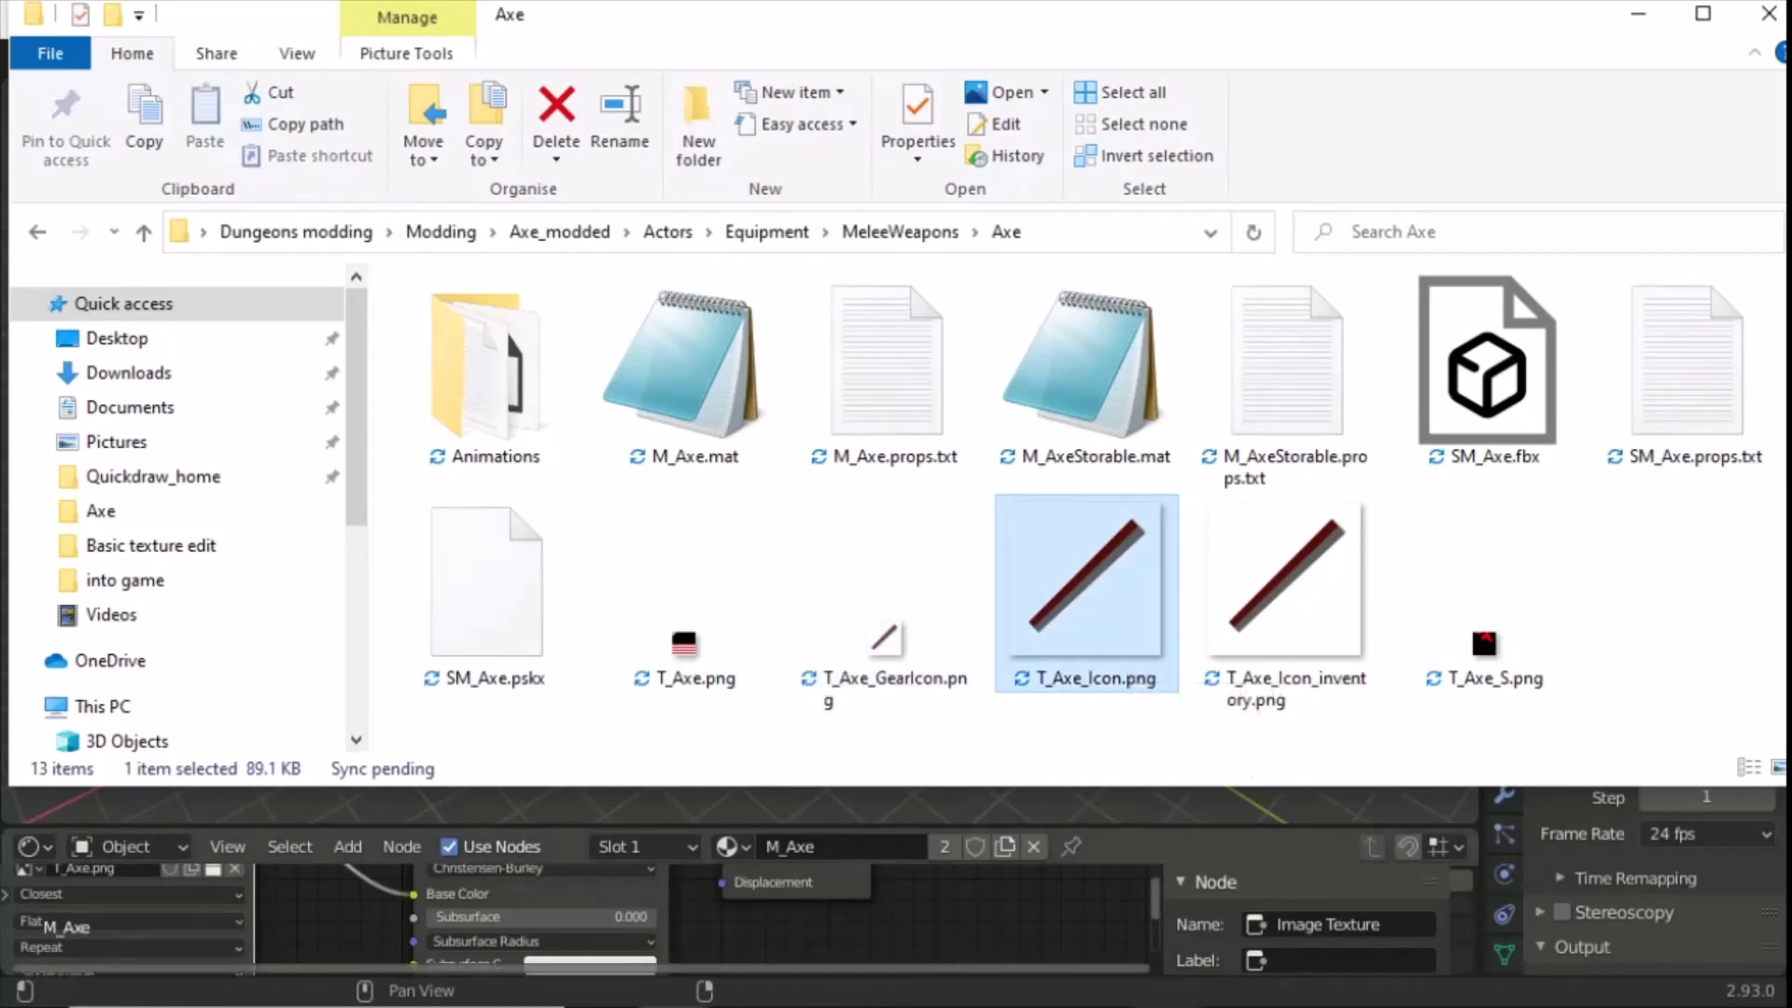
click(1168, 903)
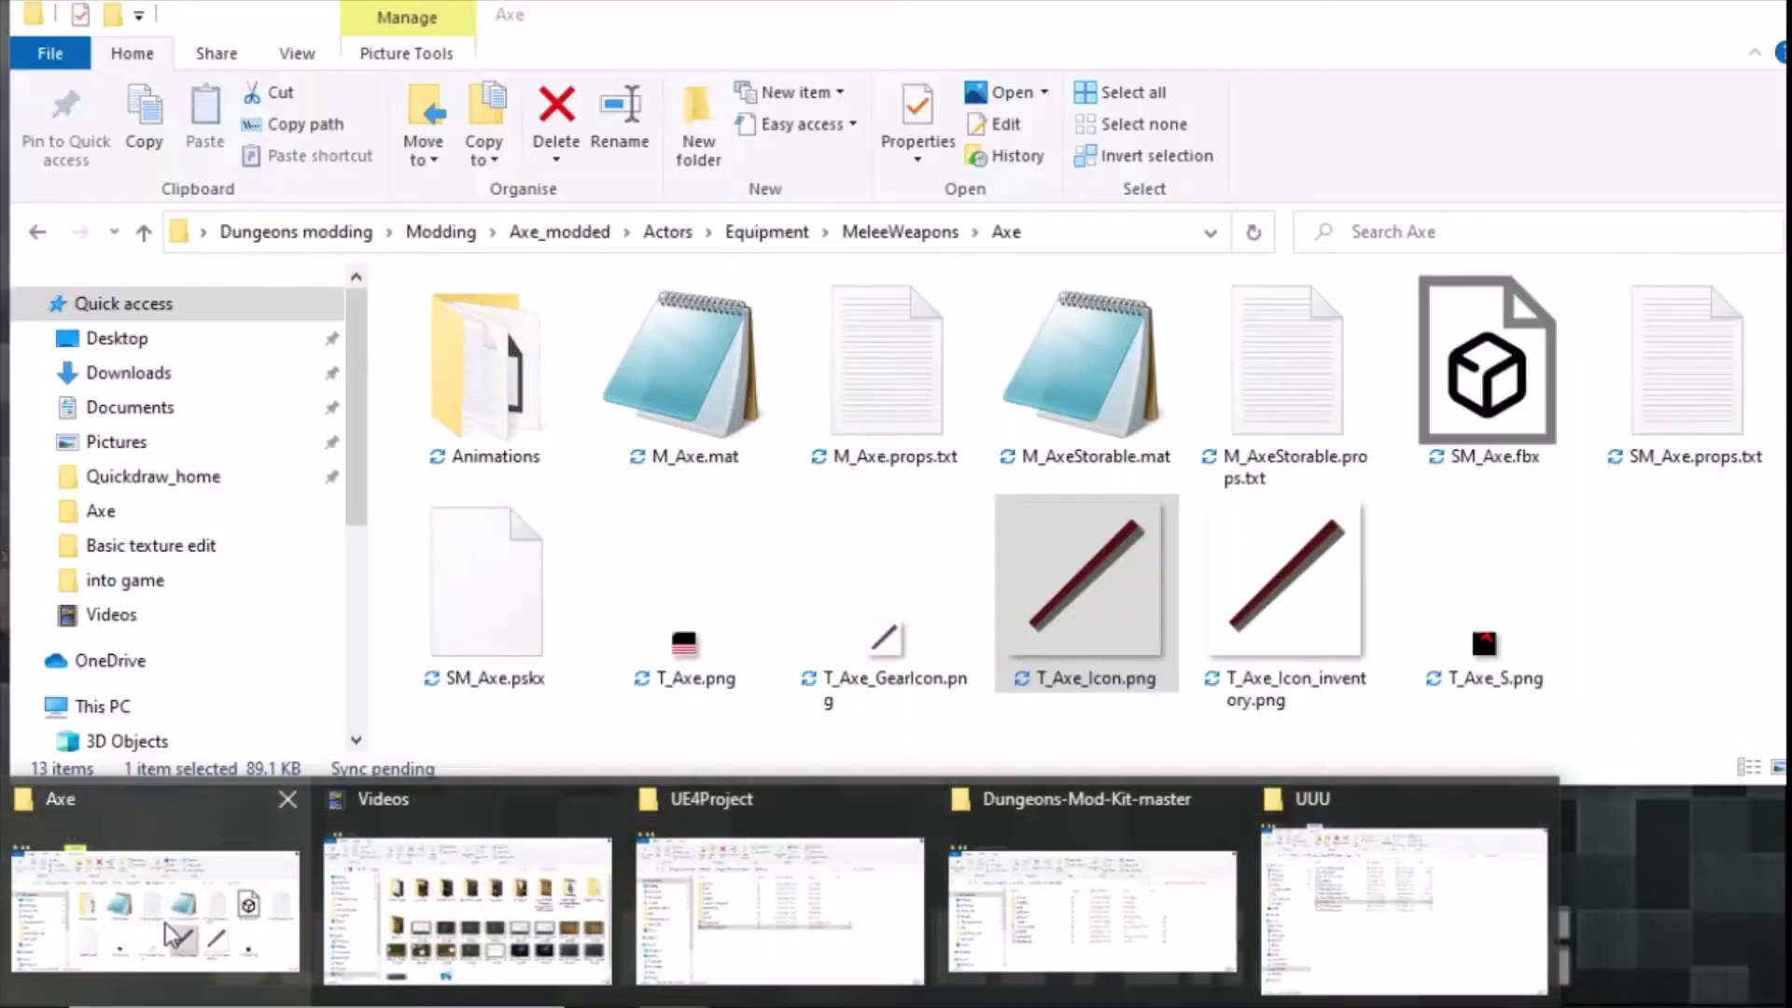
Import T_Axe_GearIcon.png, T_Axe_Icon.png and T_Axe_Icon_inventory.png from File Explorer into the MeleeWeapons Axe folder in Unreal Editor.
click(173, 934)
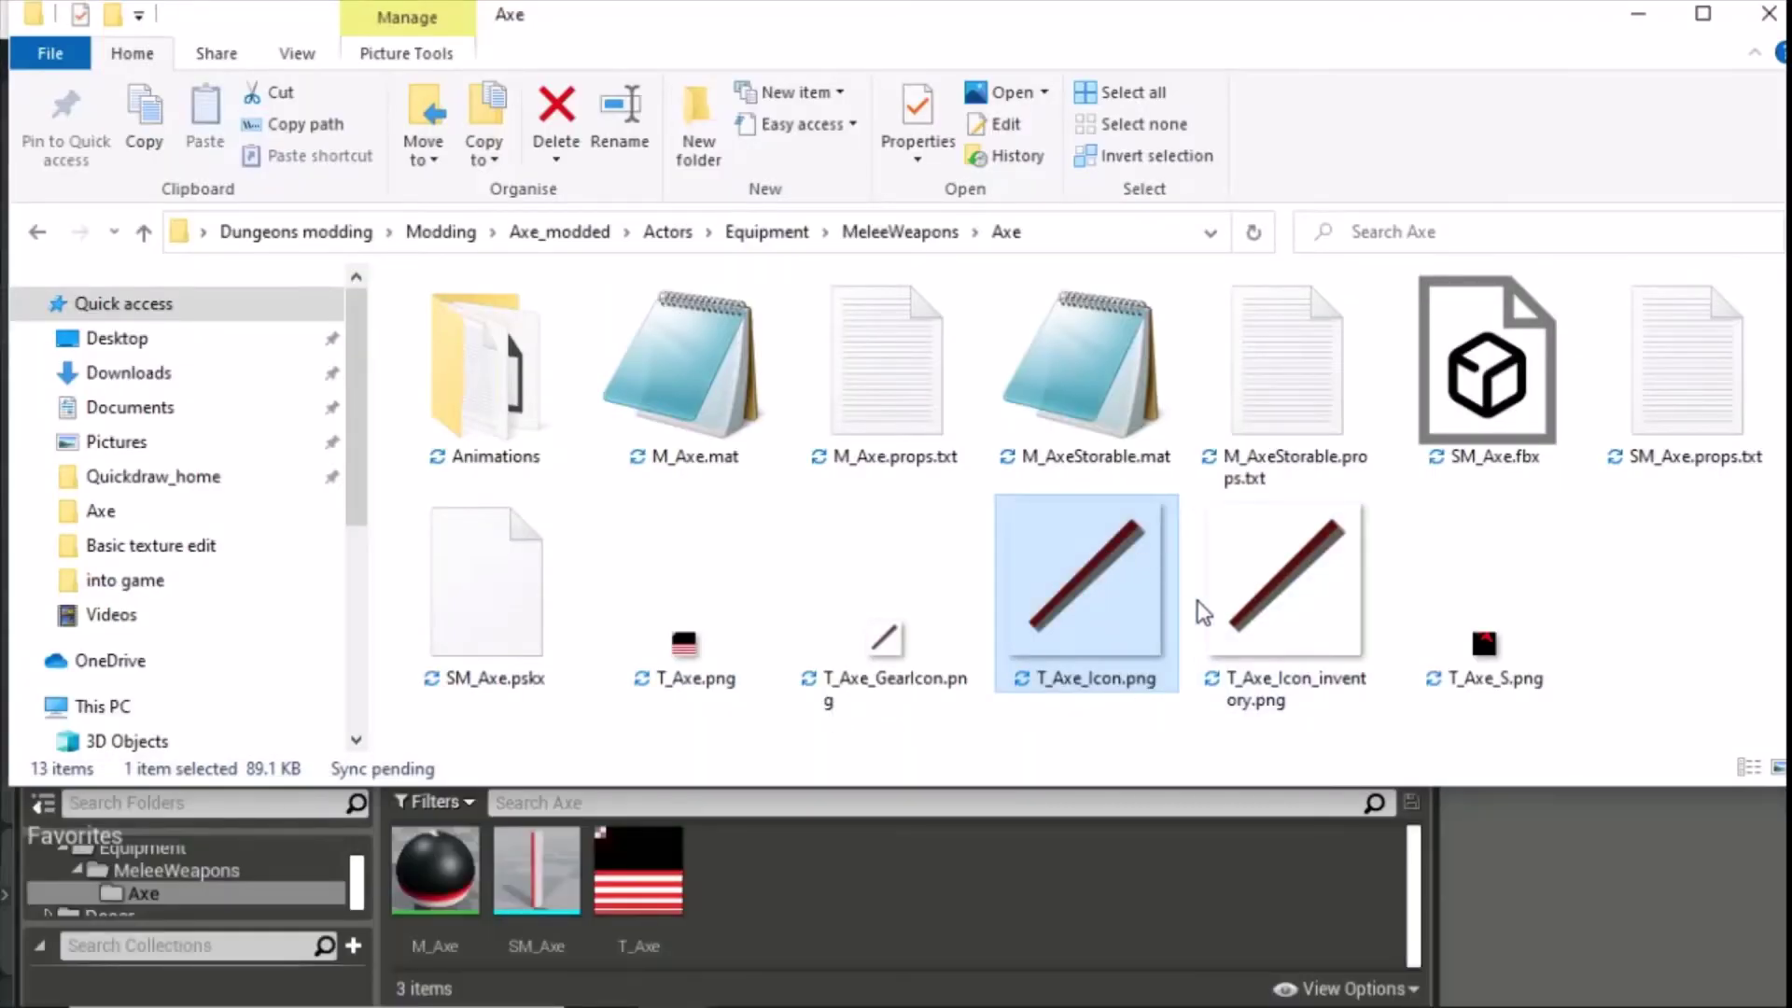
click(1202, 609)
shift+click(952, 691)
drag(900, 653, 861, 887)
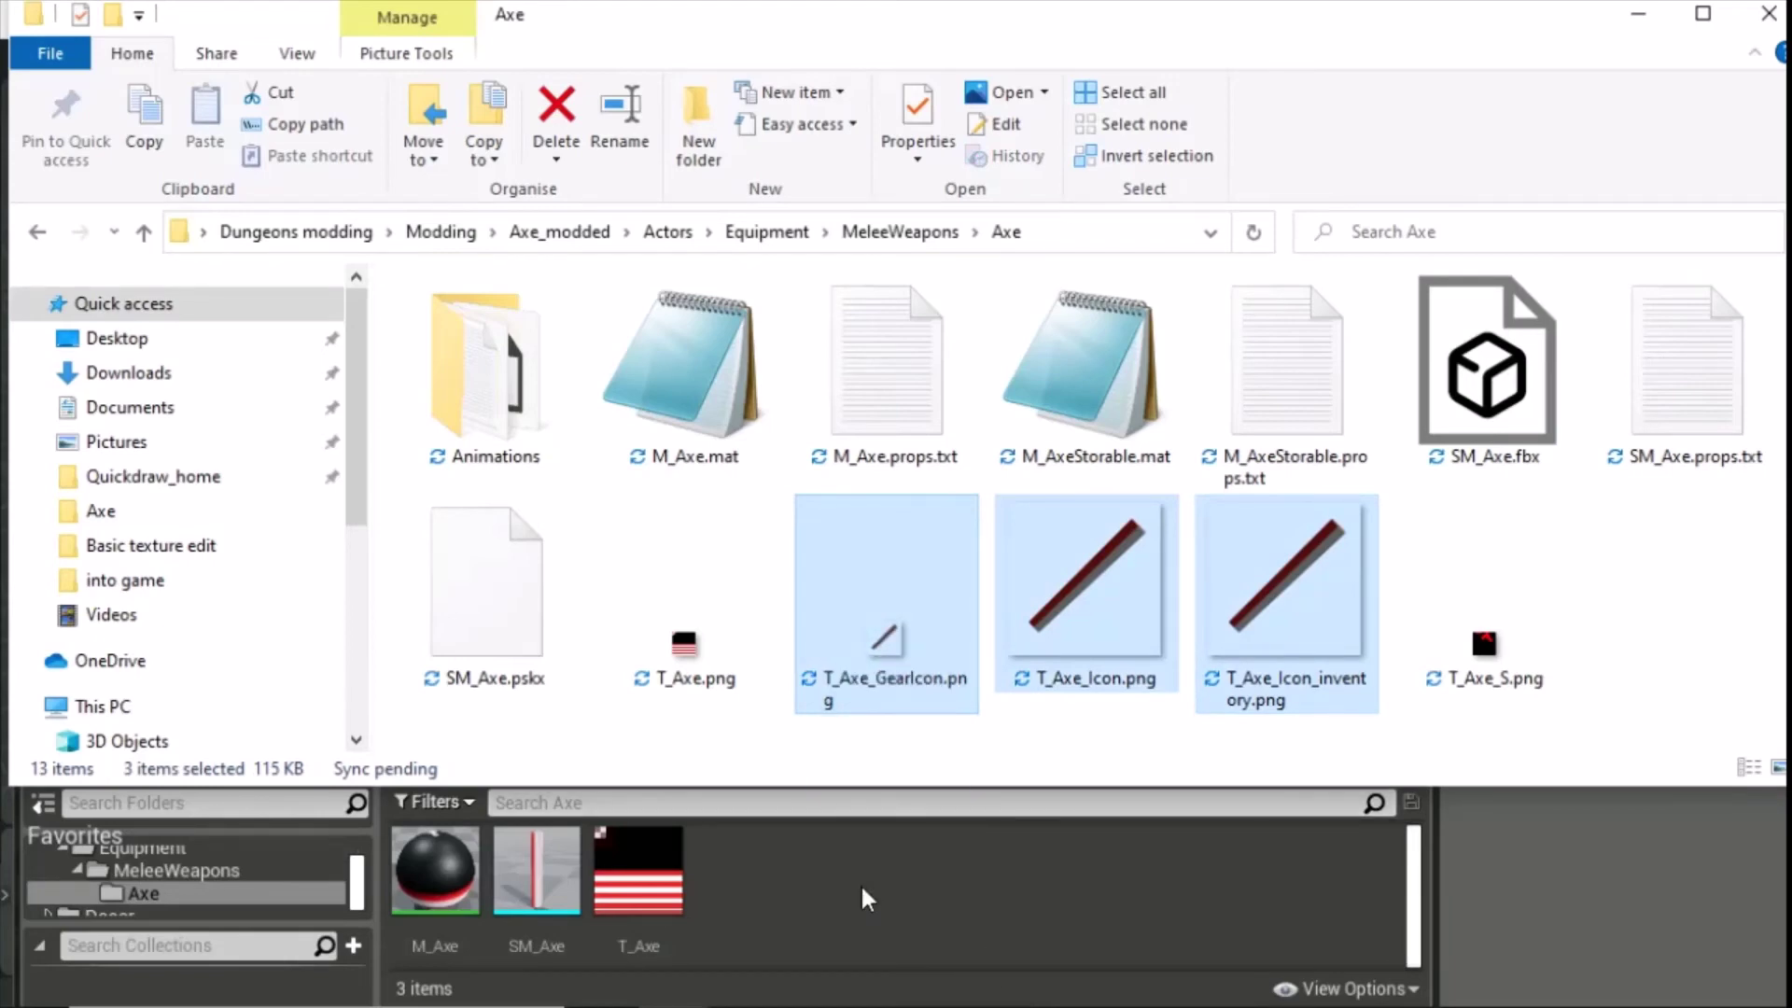
click(1029, 893)
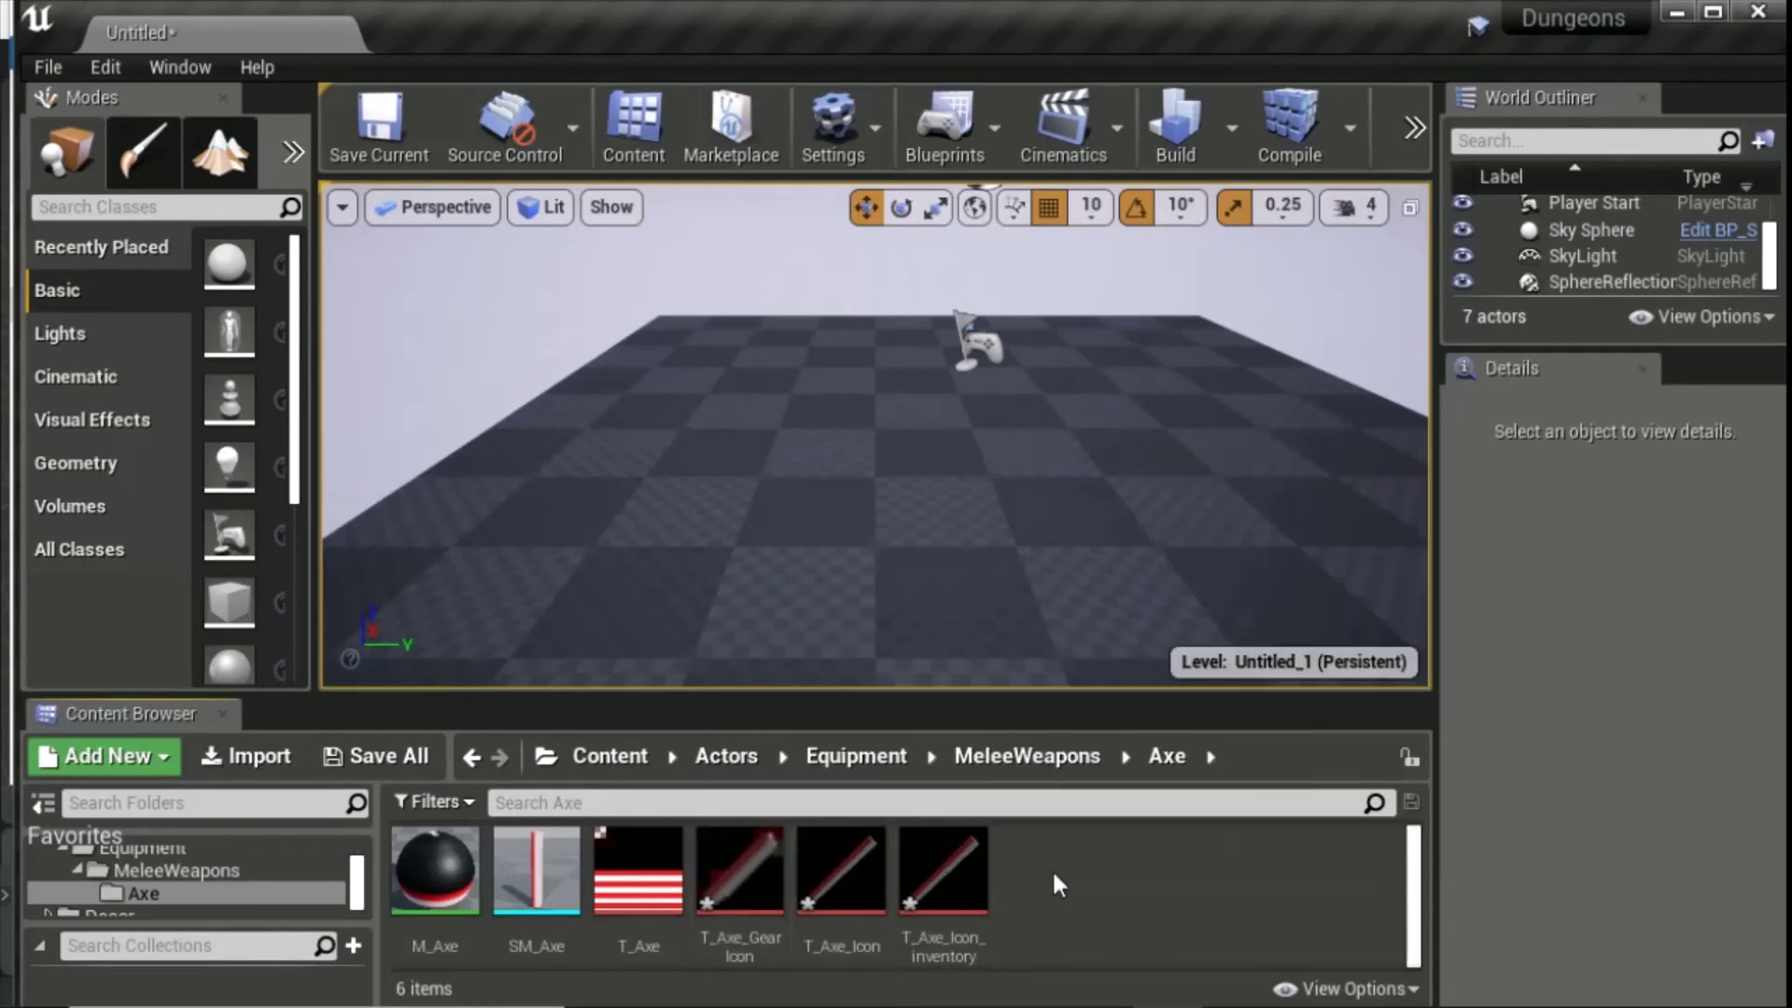
Open the T_Axe_GearIcon texture, set its Filter to Nearest, and save it.
double_click(739, 868)
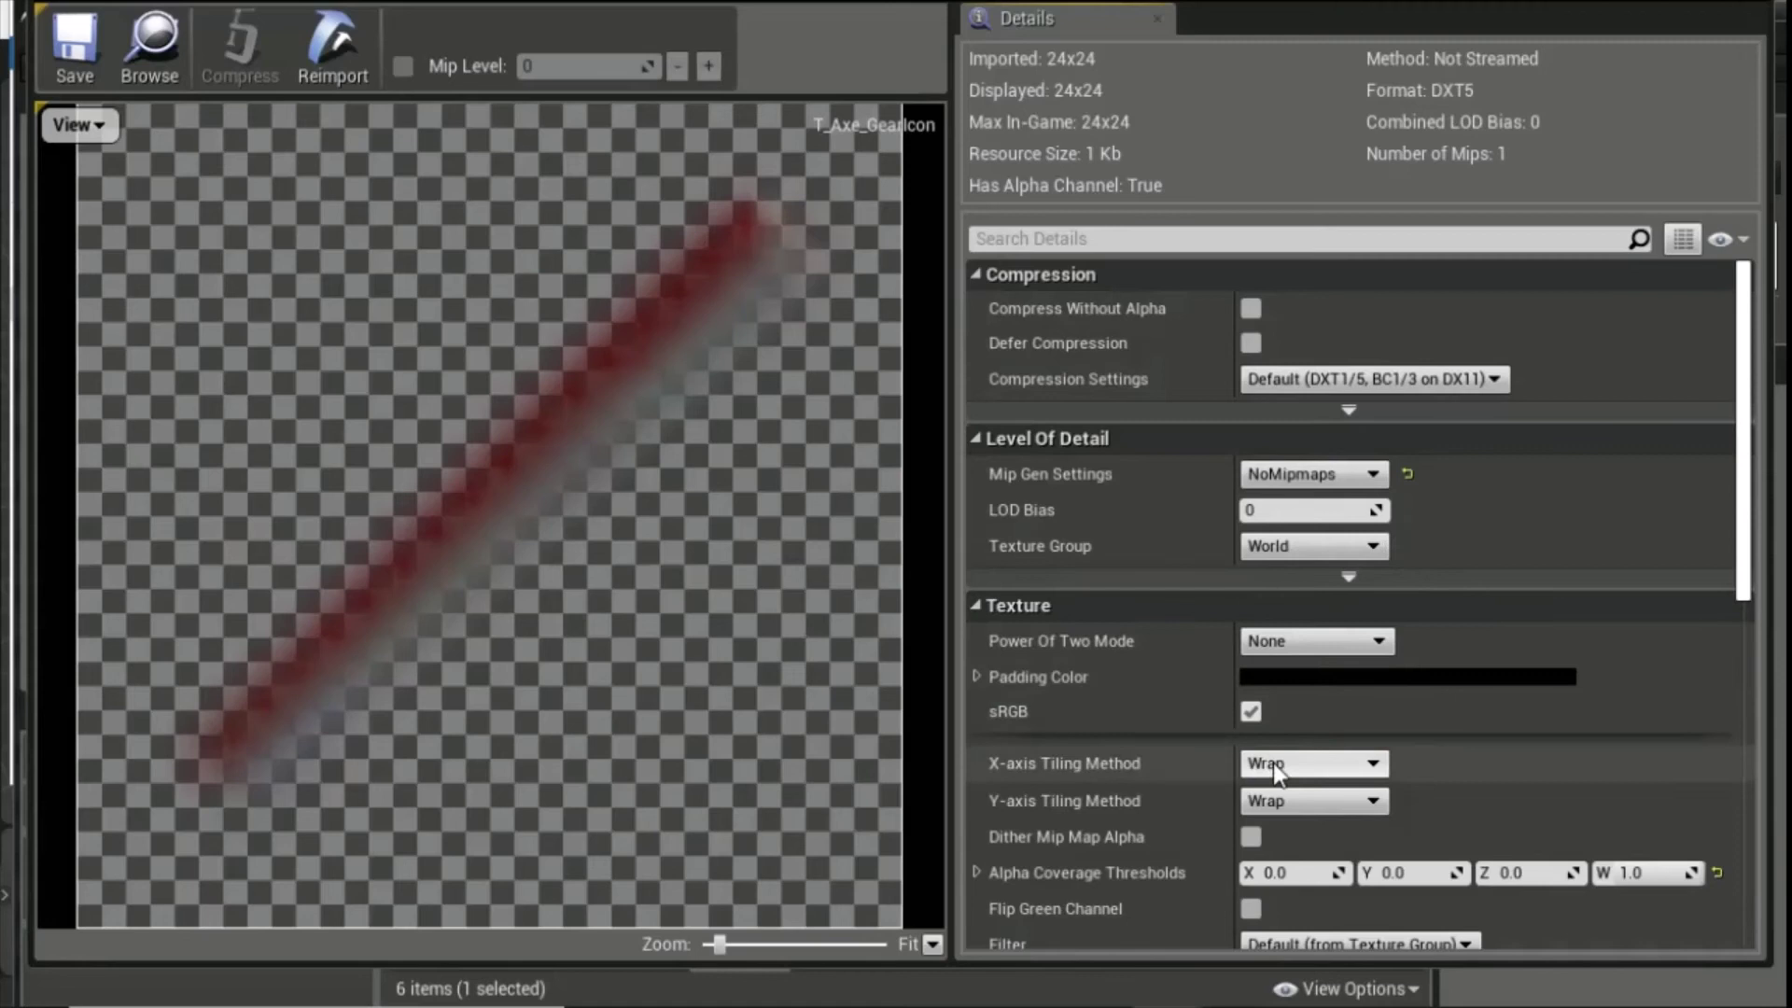
scroll(1307, 830, down, 1)
click(1329, 897)
click(1318, 920)
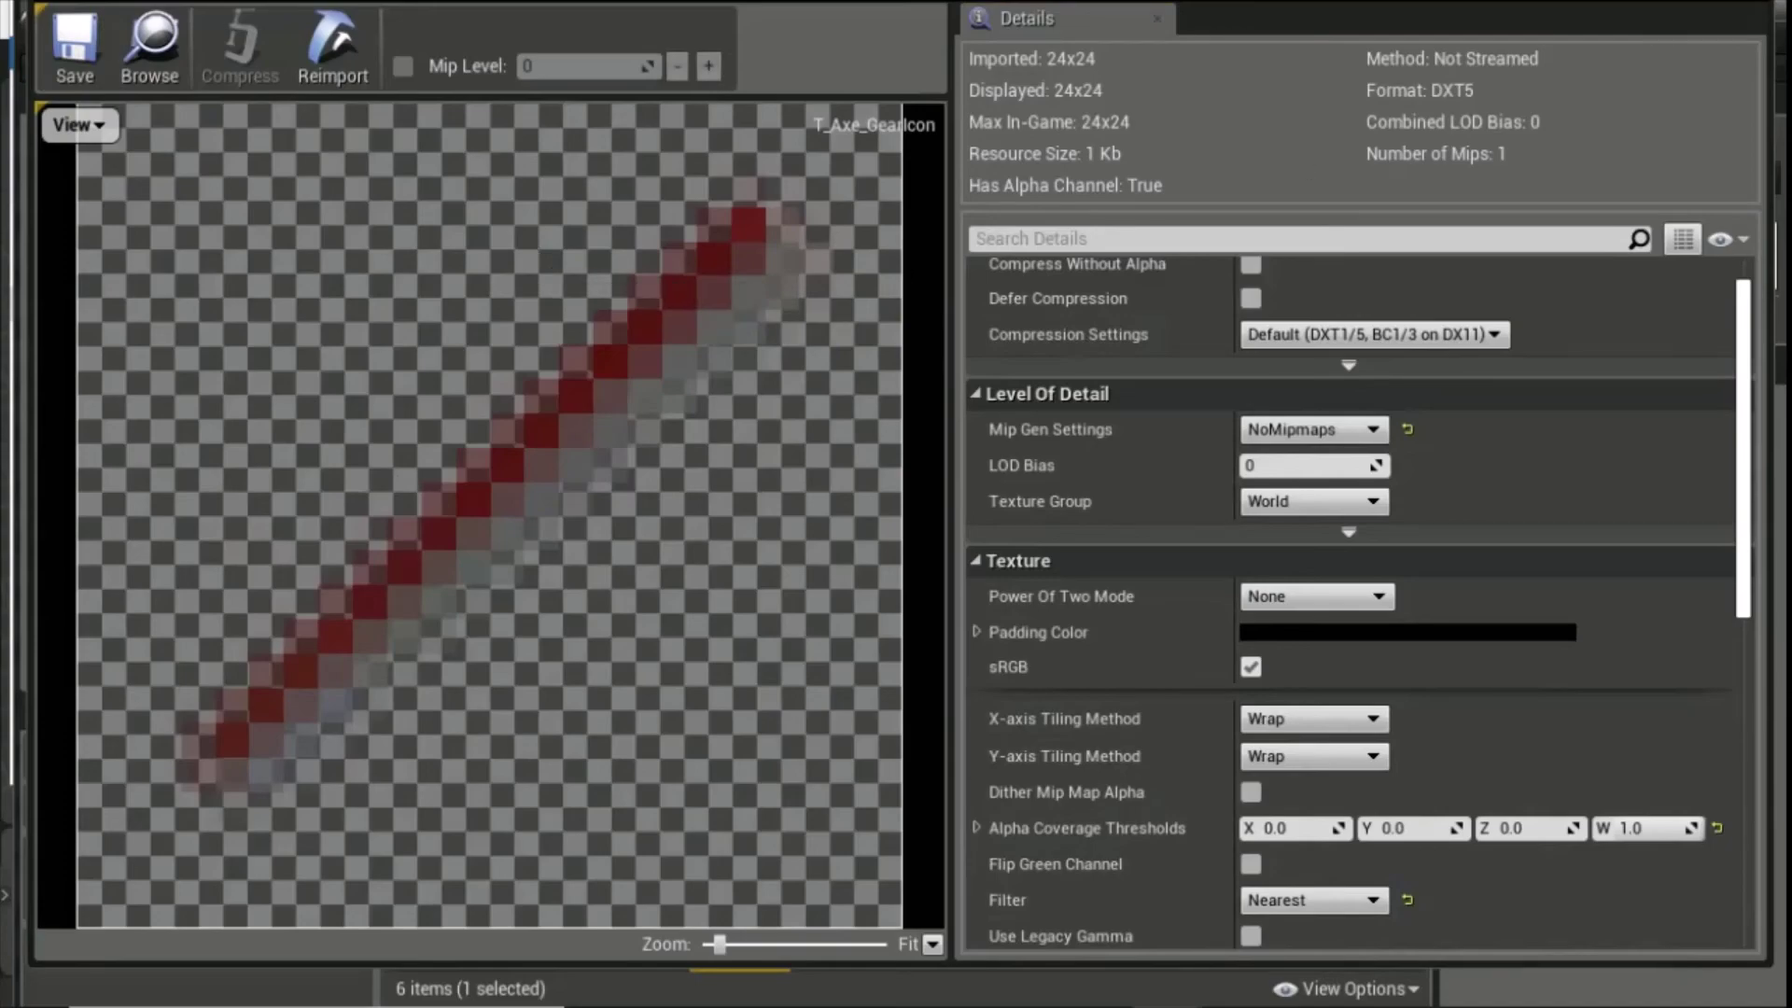
click(1274, 549)
Open the T_Axe_Icon texture, set its Filter to Nearest, and save it.
double_click(845, 873)
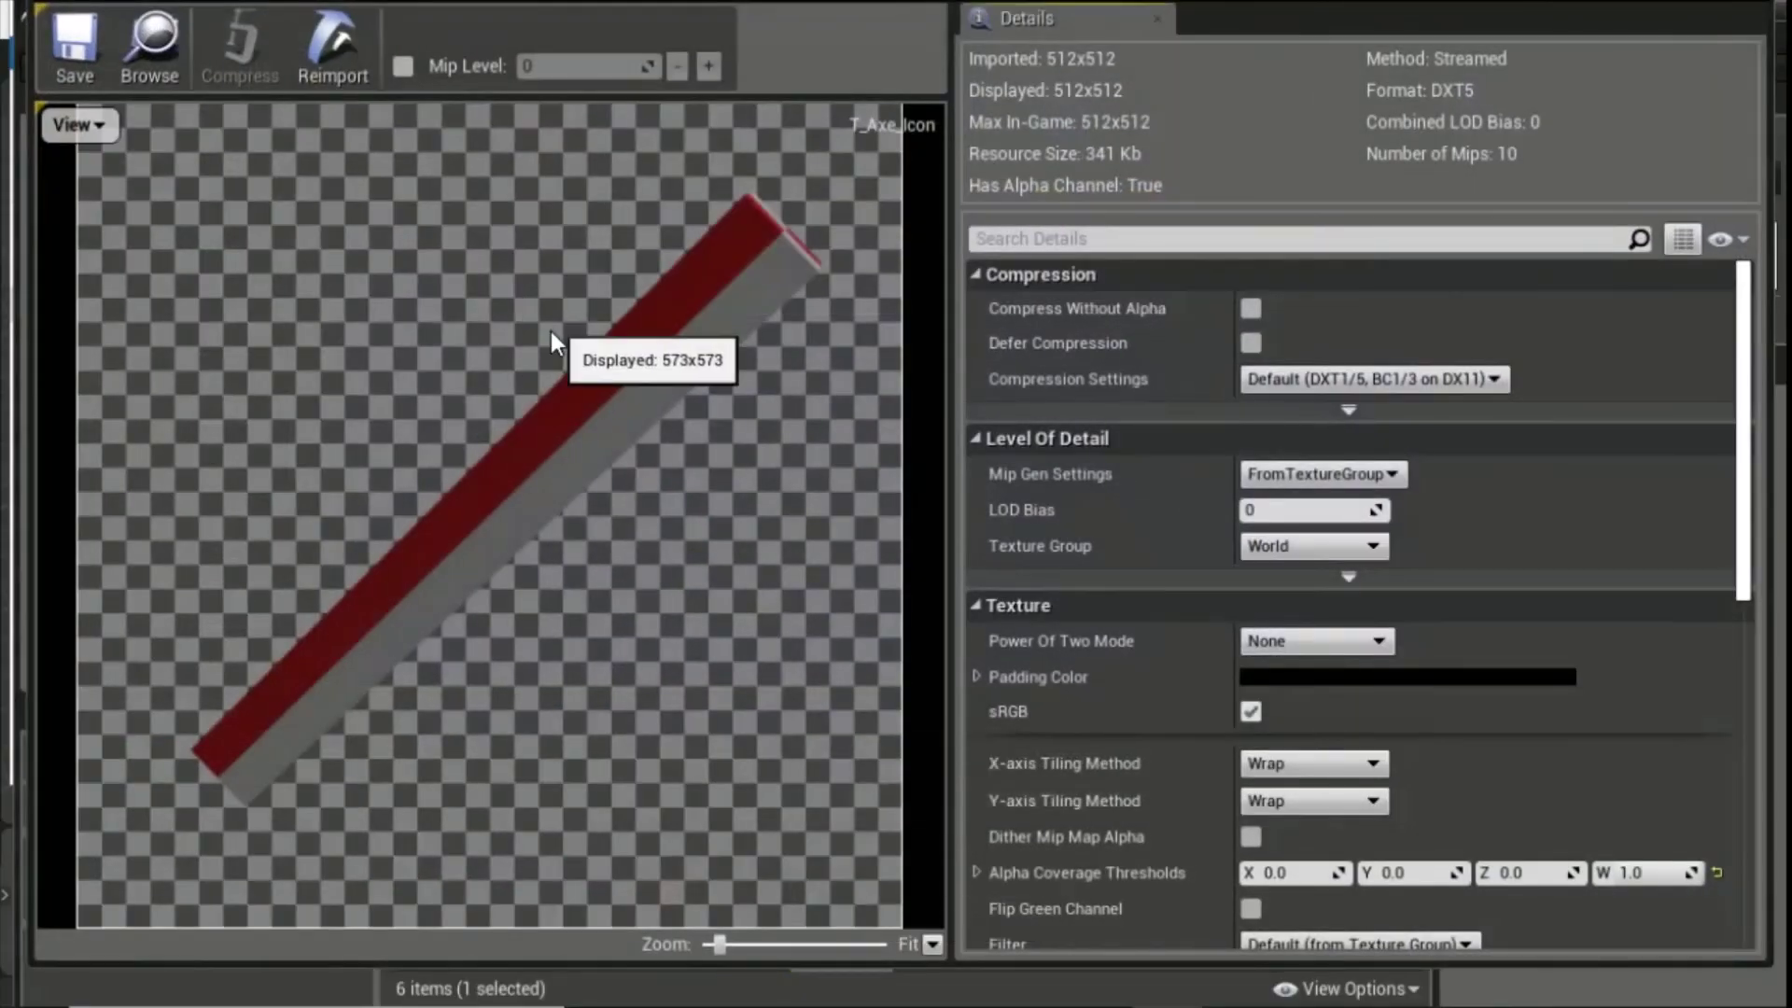
scroll(1543, 760, down, 2)
click(1359, 855)
click(1346, 876)
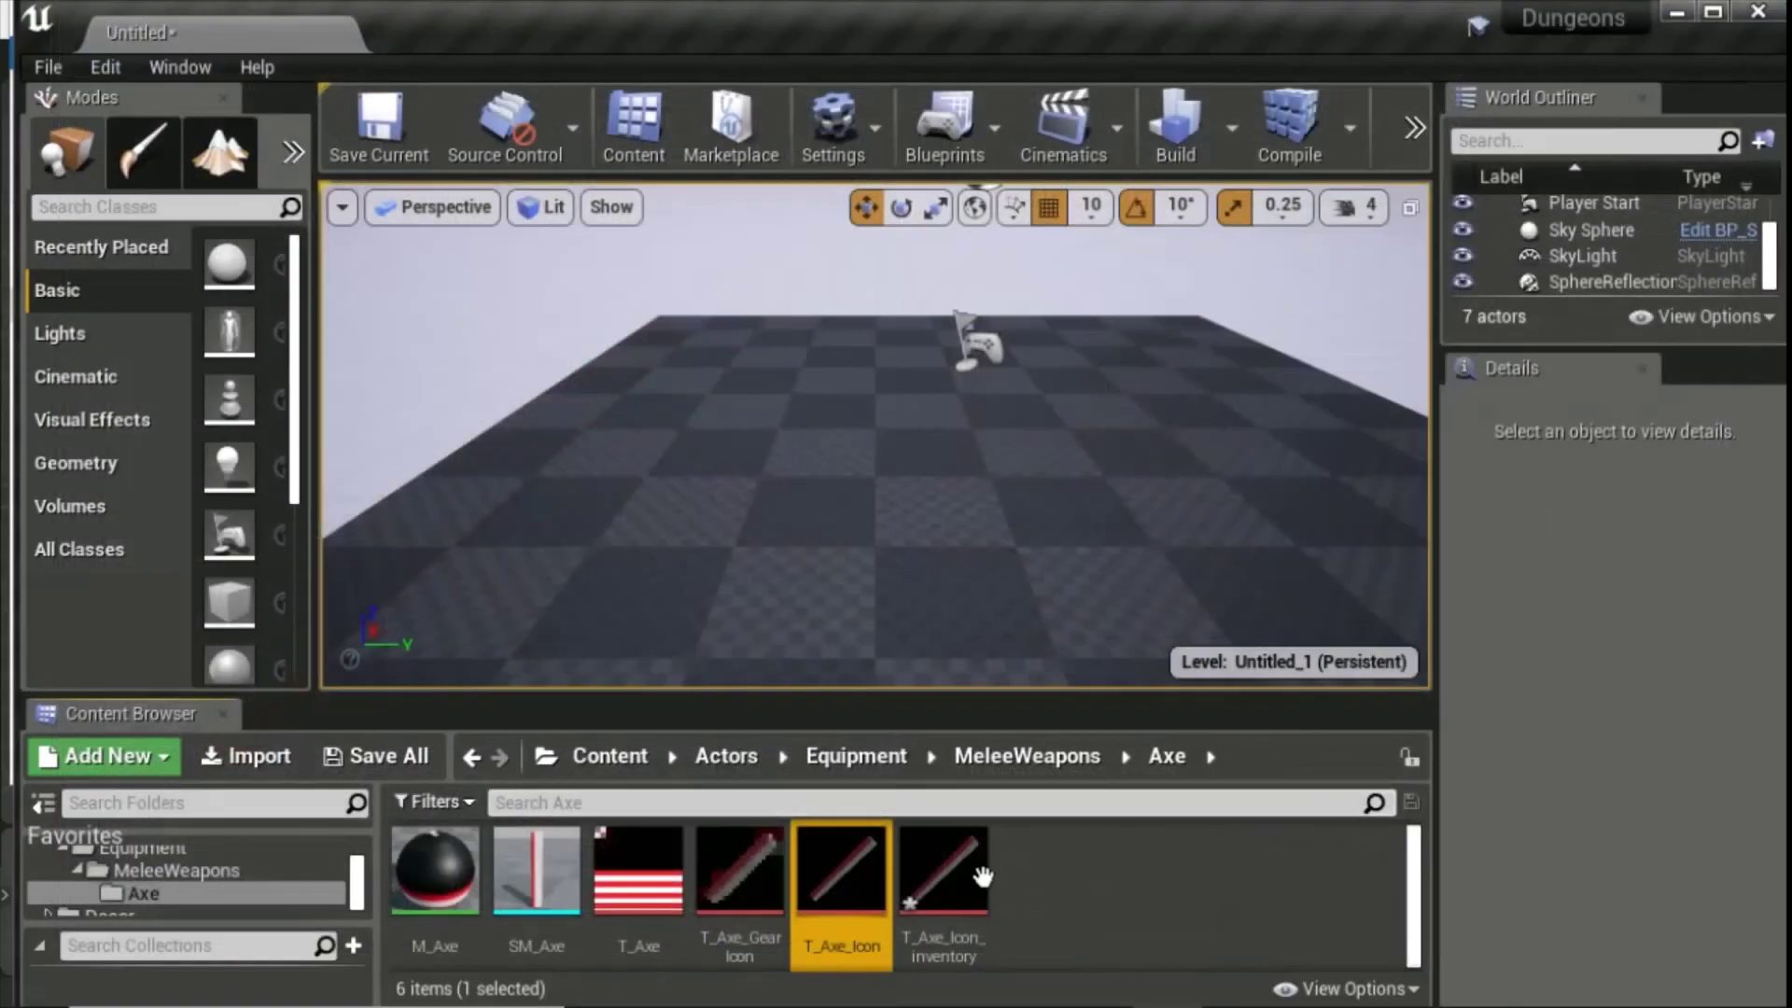
Open the T_Axe_Icon_inventory texture, set its Filter to Nearest, save it, and close the texture editor.
double_click(922, 866)
scroll(1453, 776, down, 2)
click(1335, 762)
click(1305, 786)
click(58, 51)
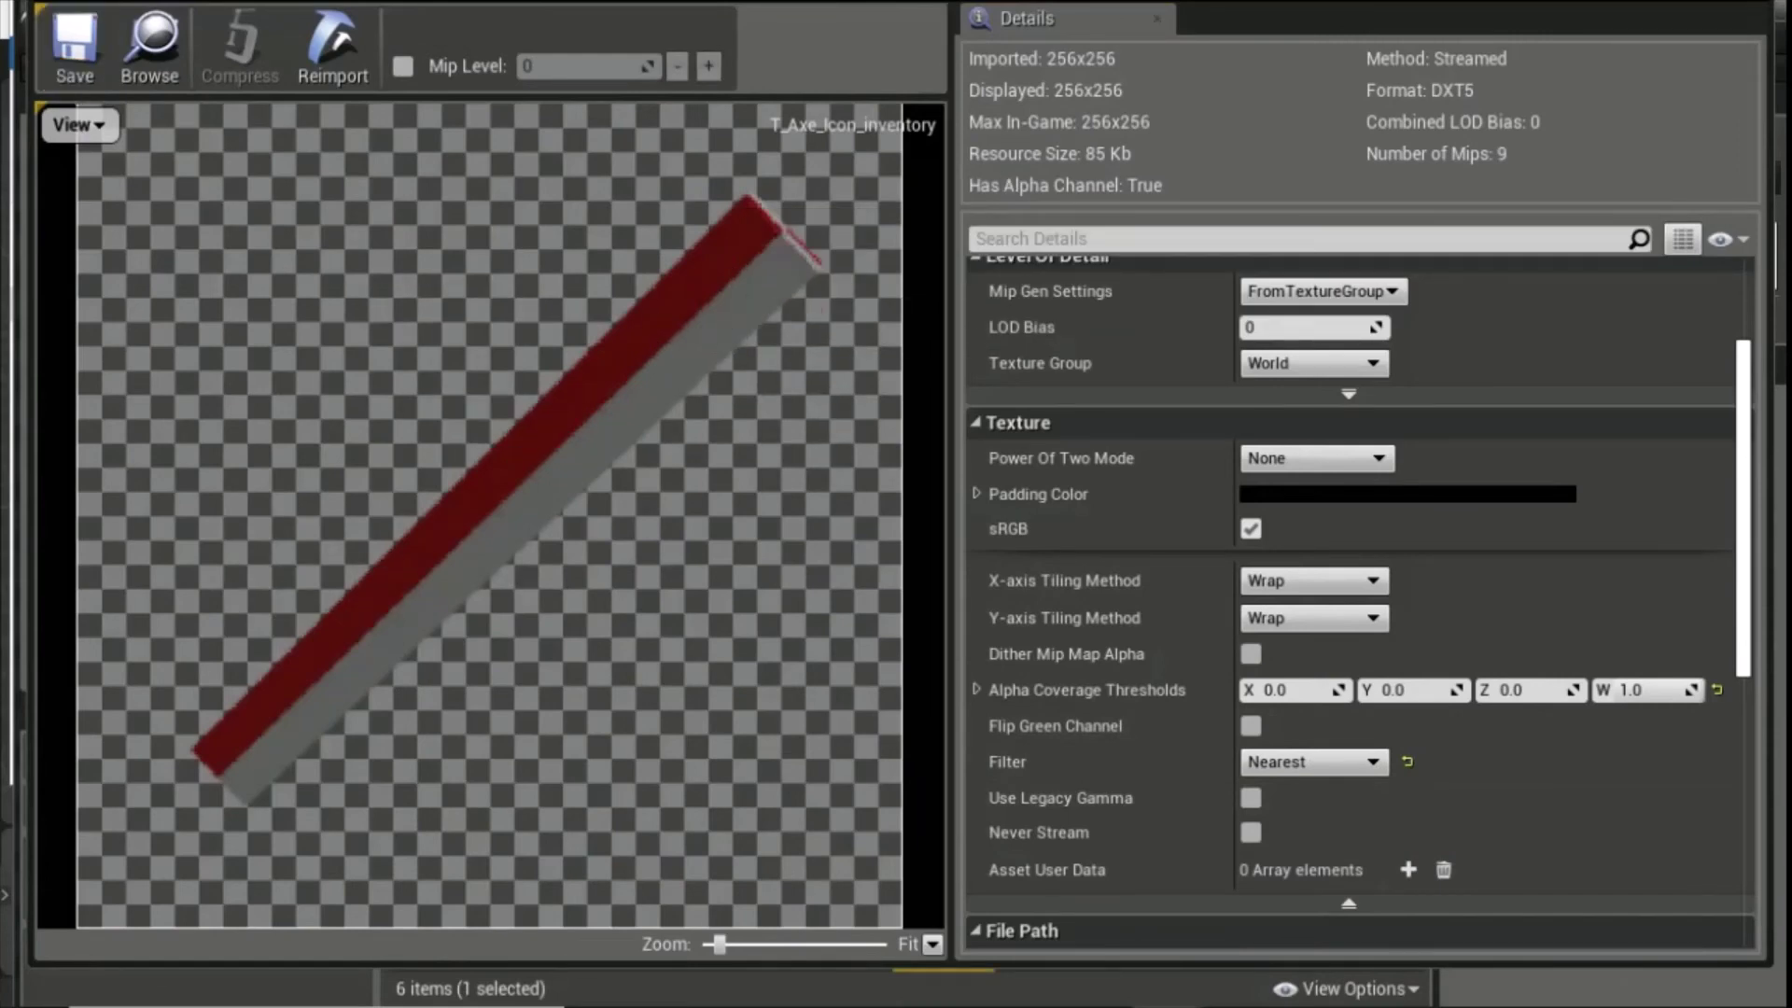
click(1782, 13)
click(1195, 911)
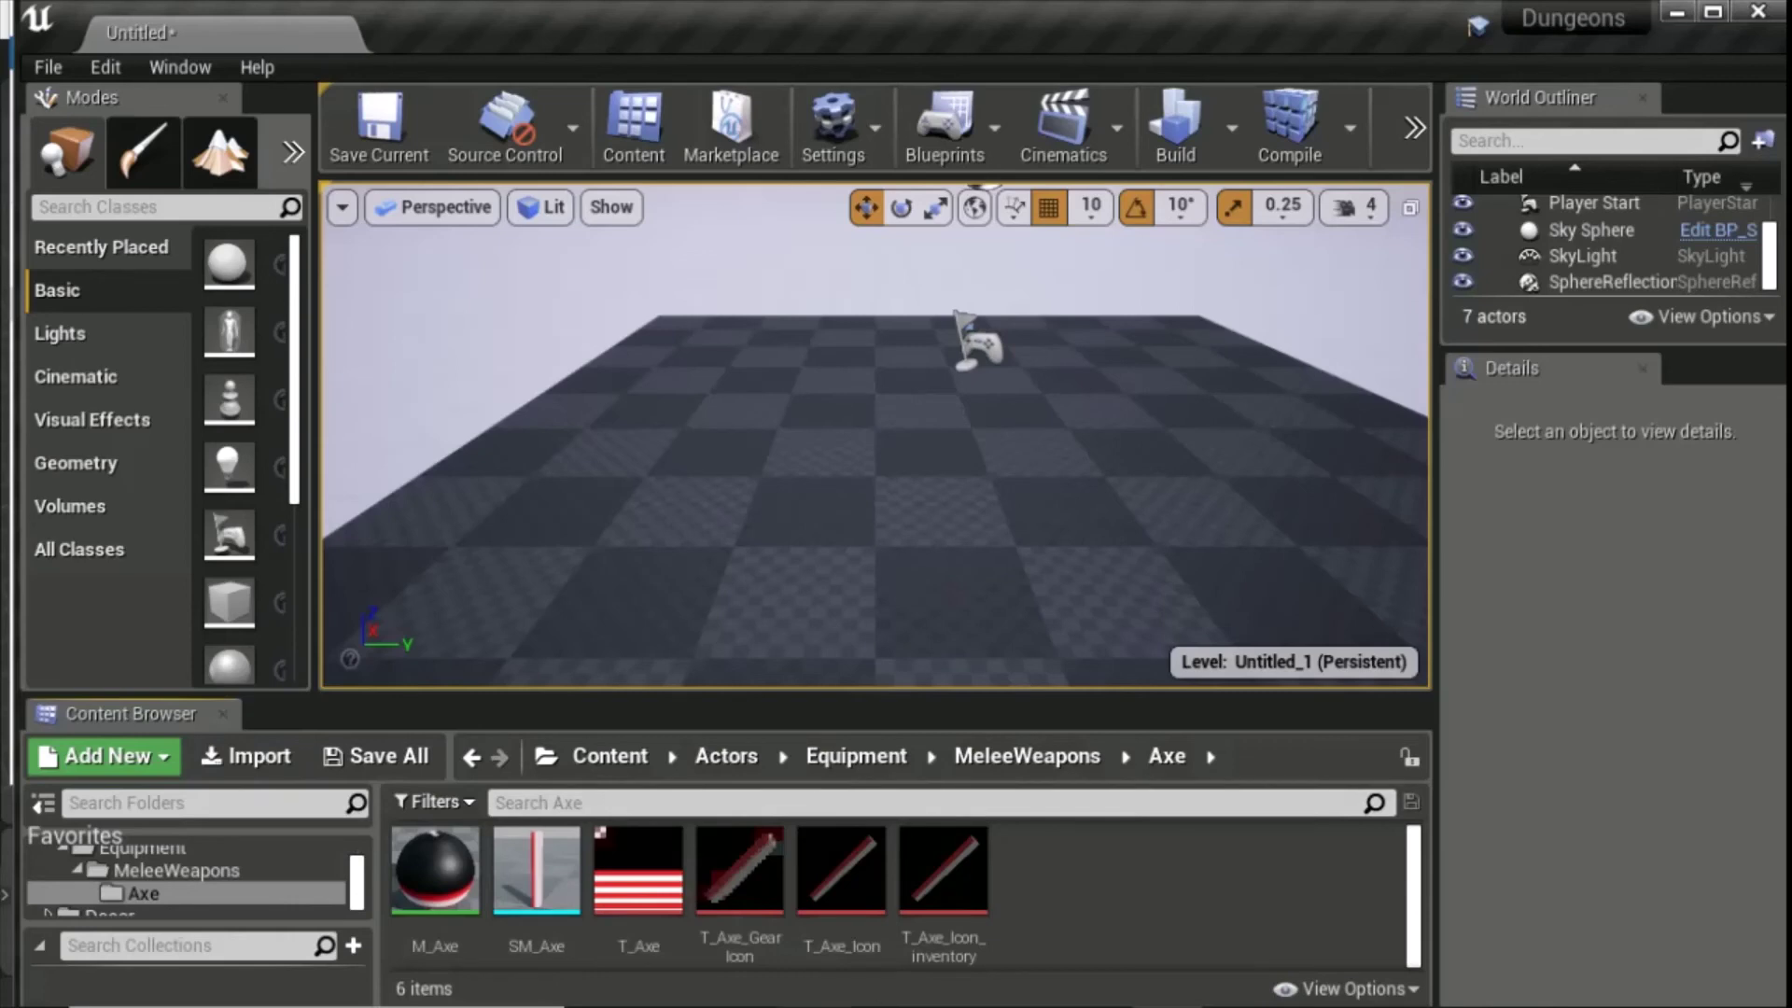
In File Explorer, go to the Dungeons-Mod-Kit-master folder and run cook_assets.bat followed by package.bat to build the mod.
click(149, 887)
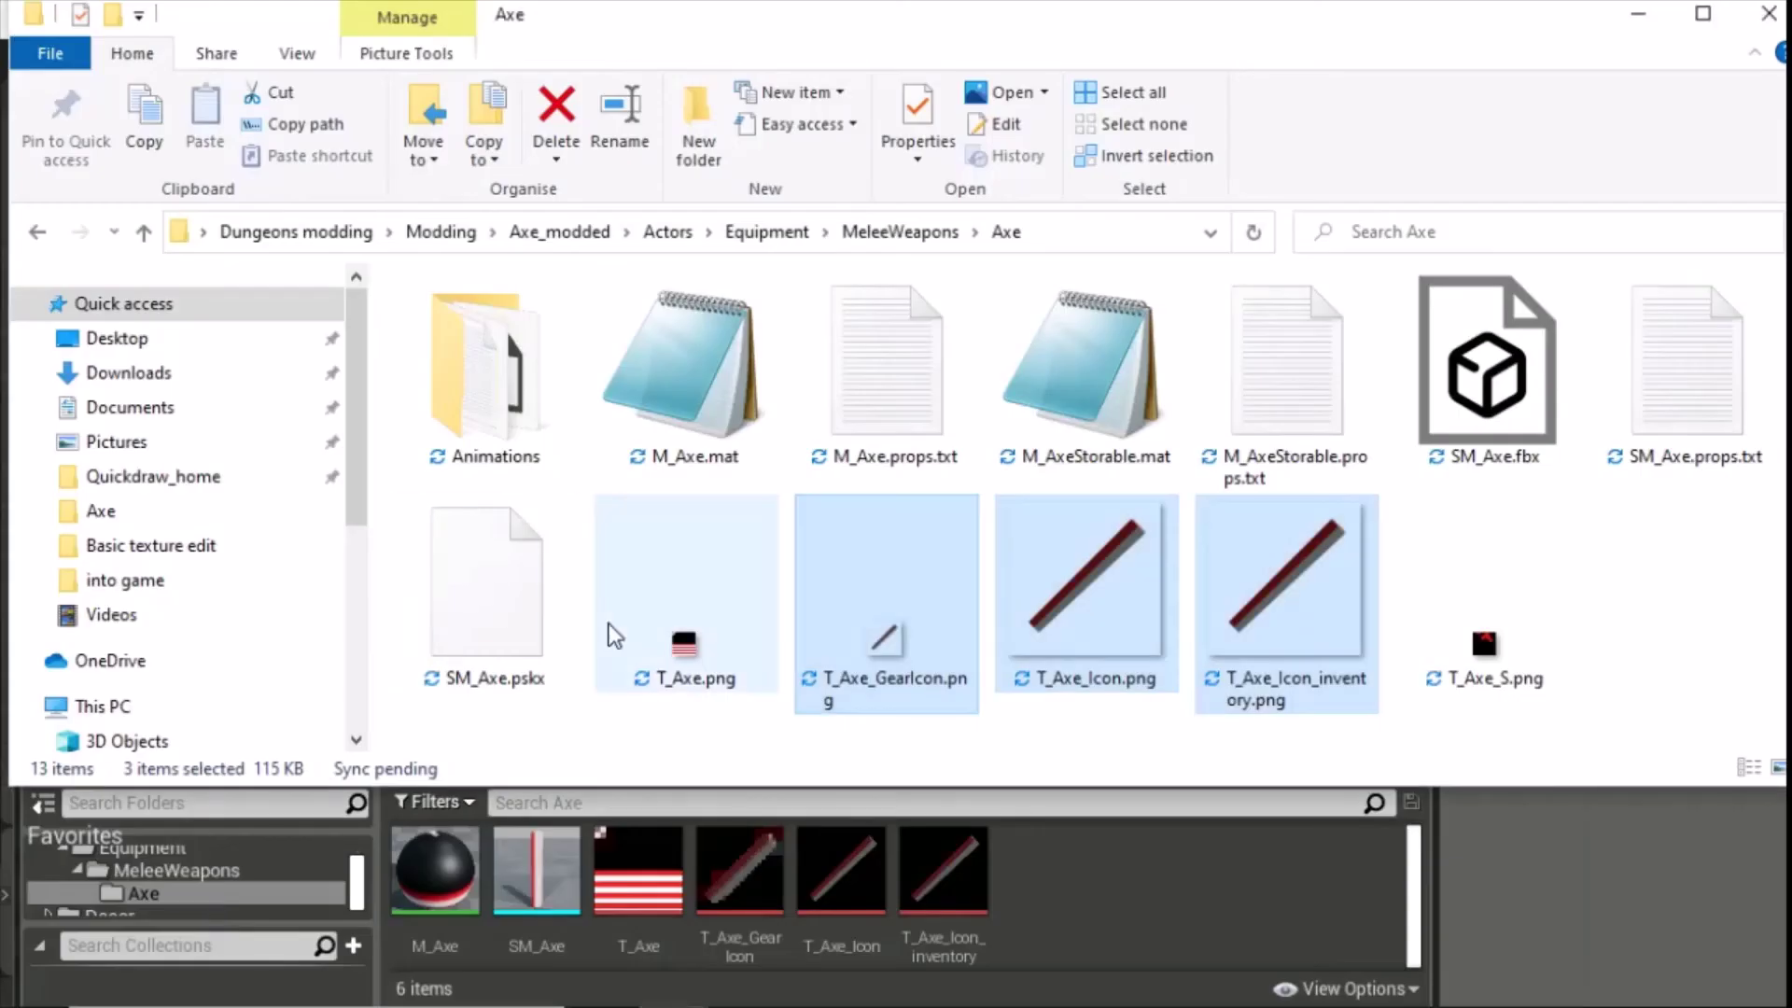
click(434, 238)
double_click(489, 353)
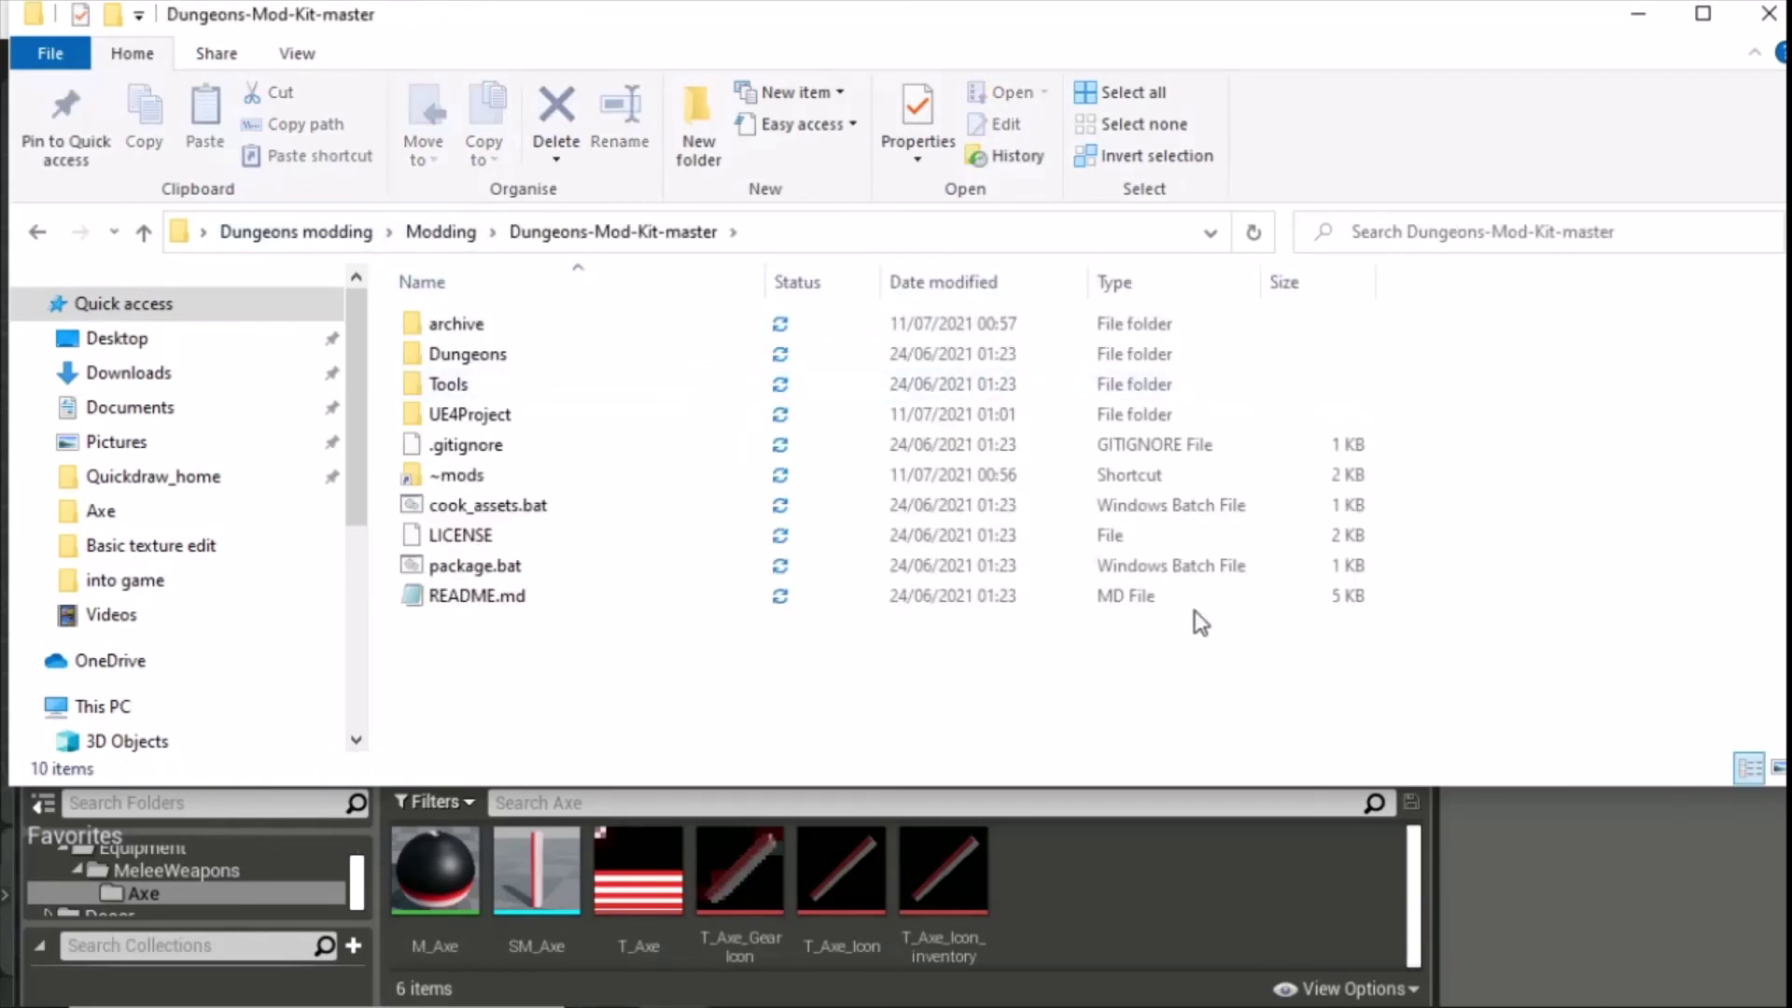
double_click(514, 514)
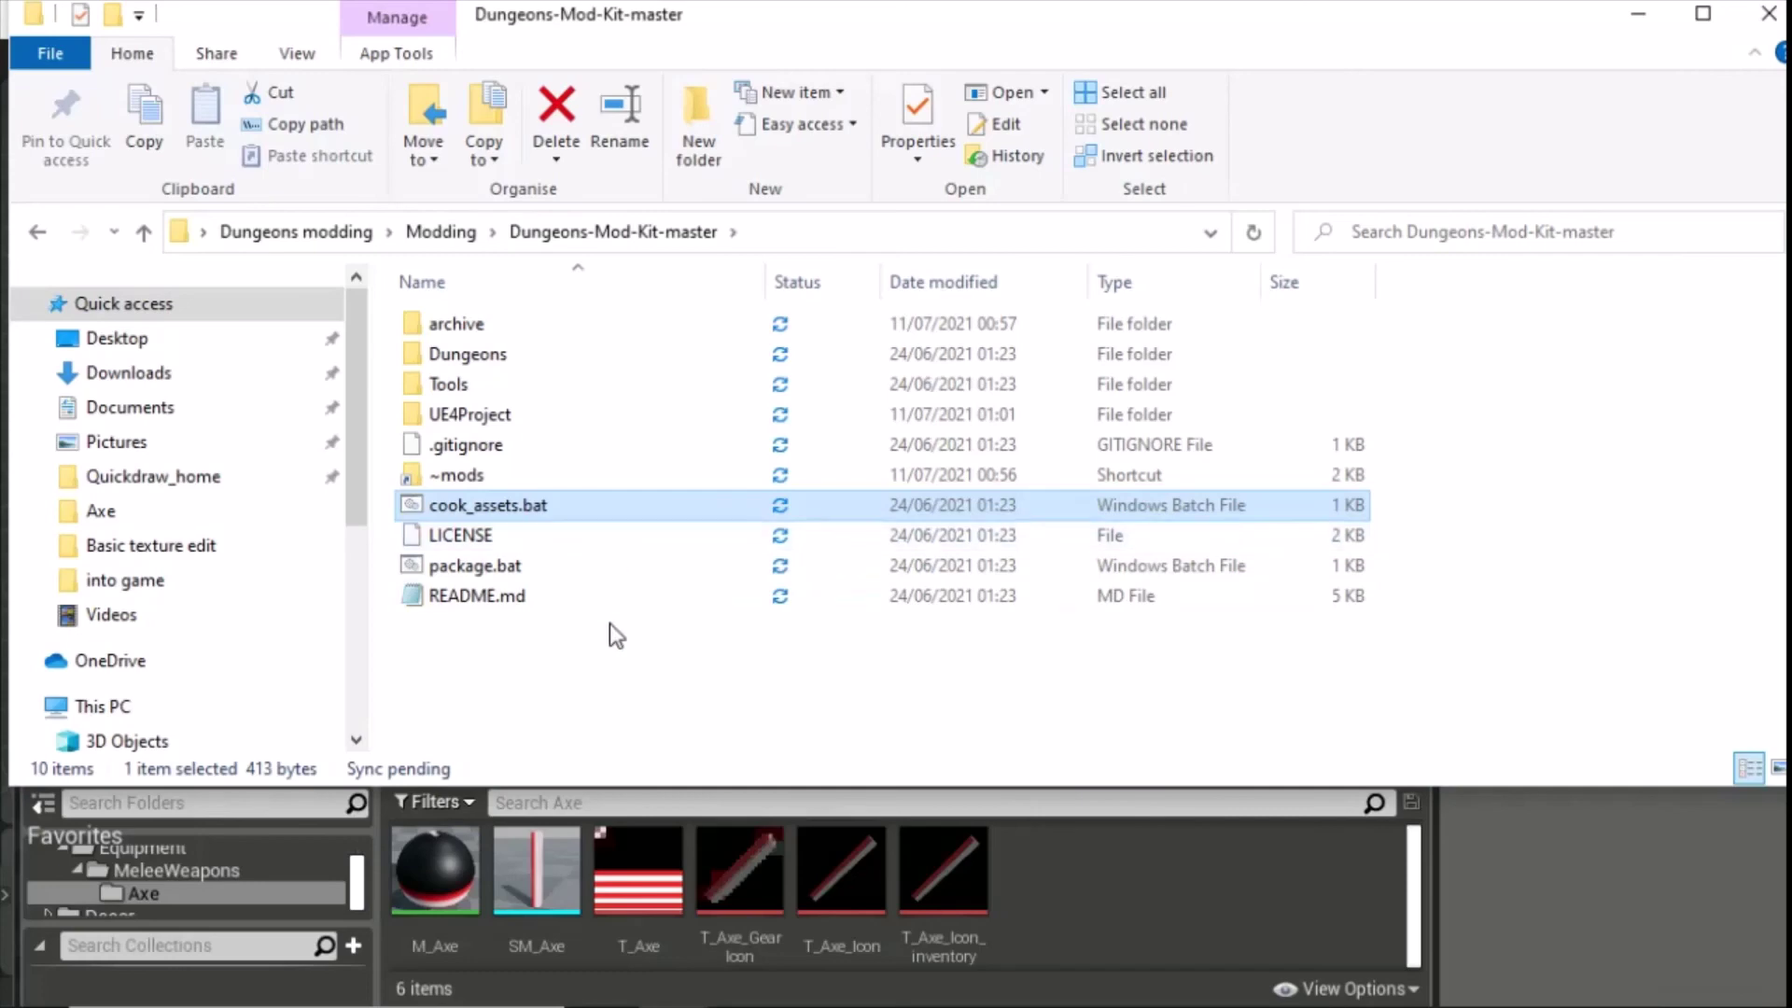
double_click(502, 566)
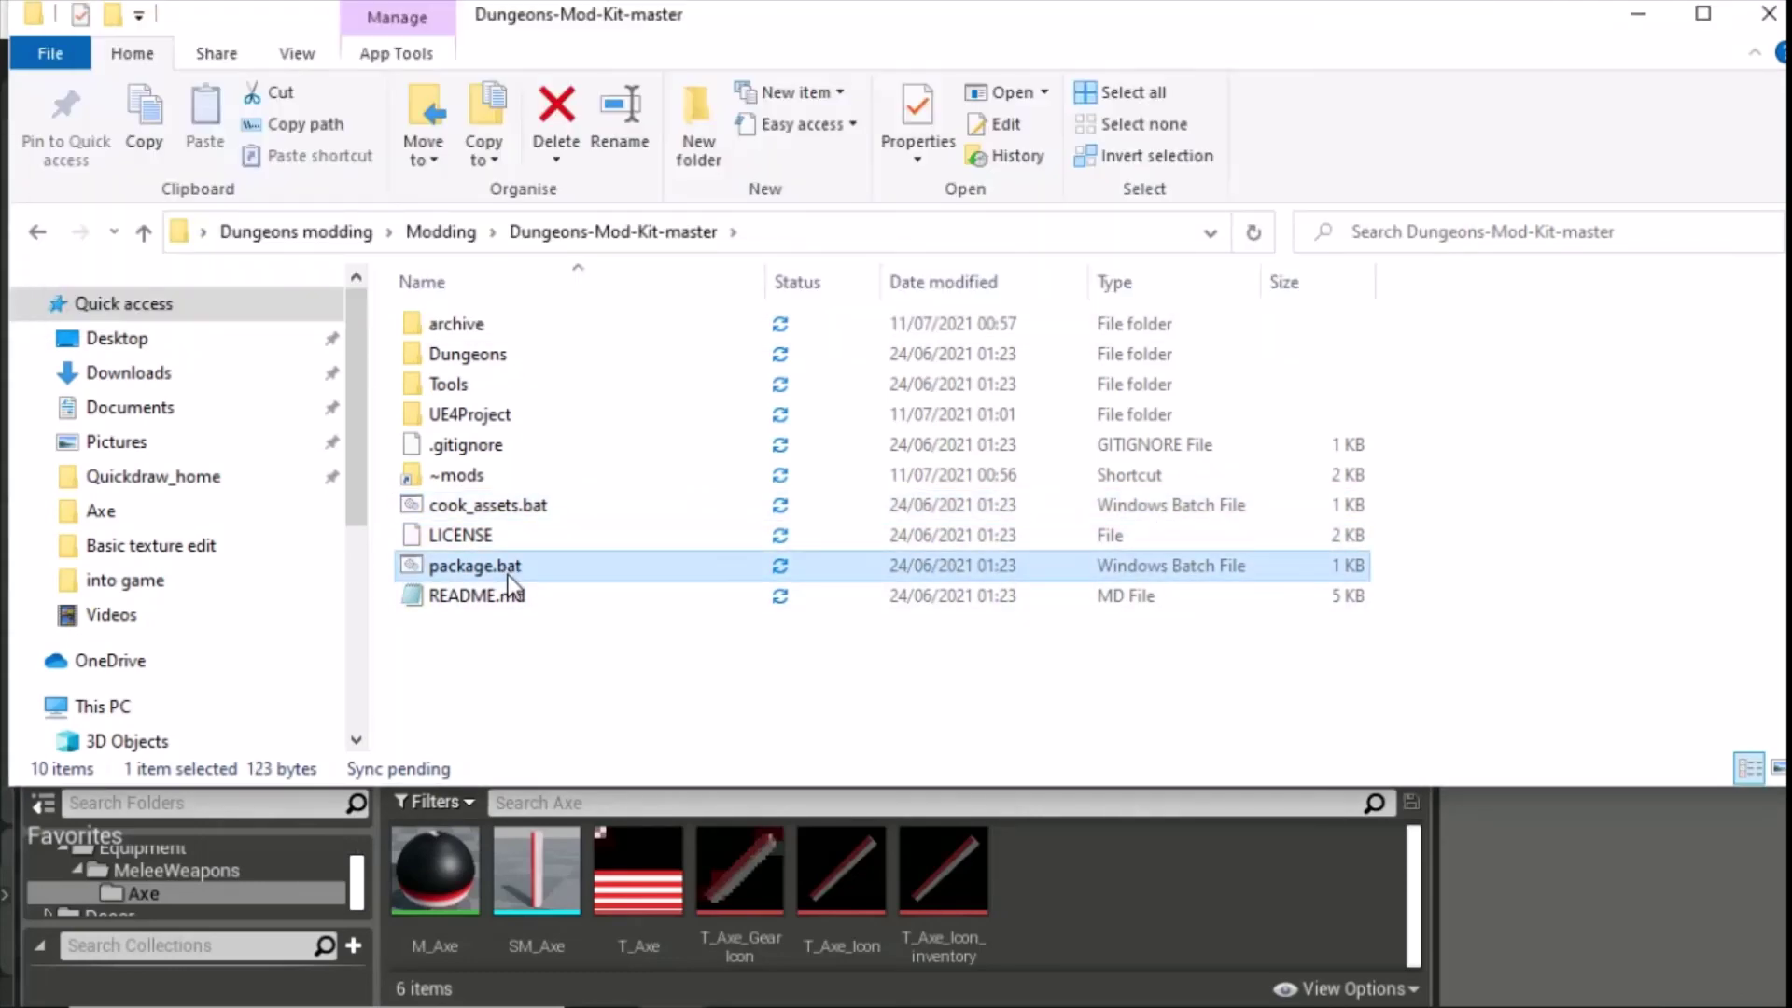
Launch Minecraft Dungeons [Modding] and start an offline game.
key(super)
text(m)
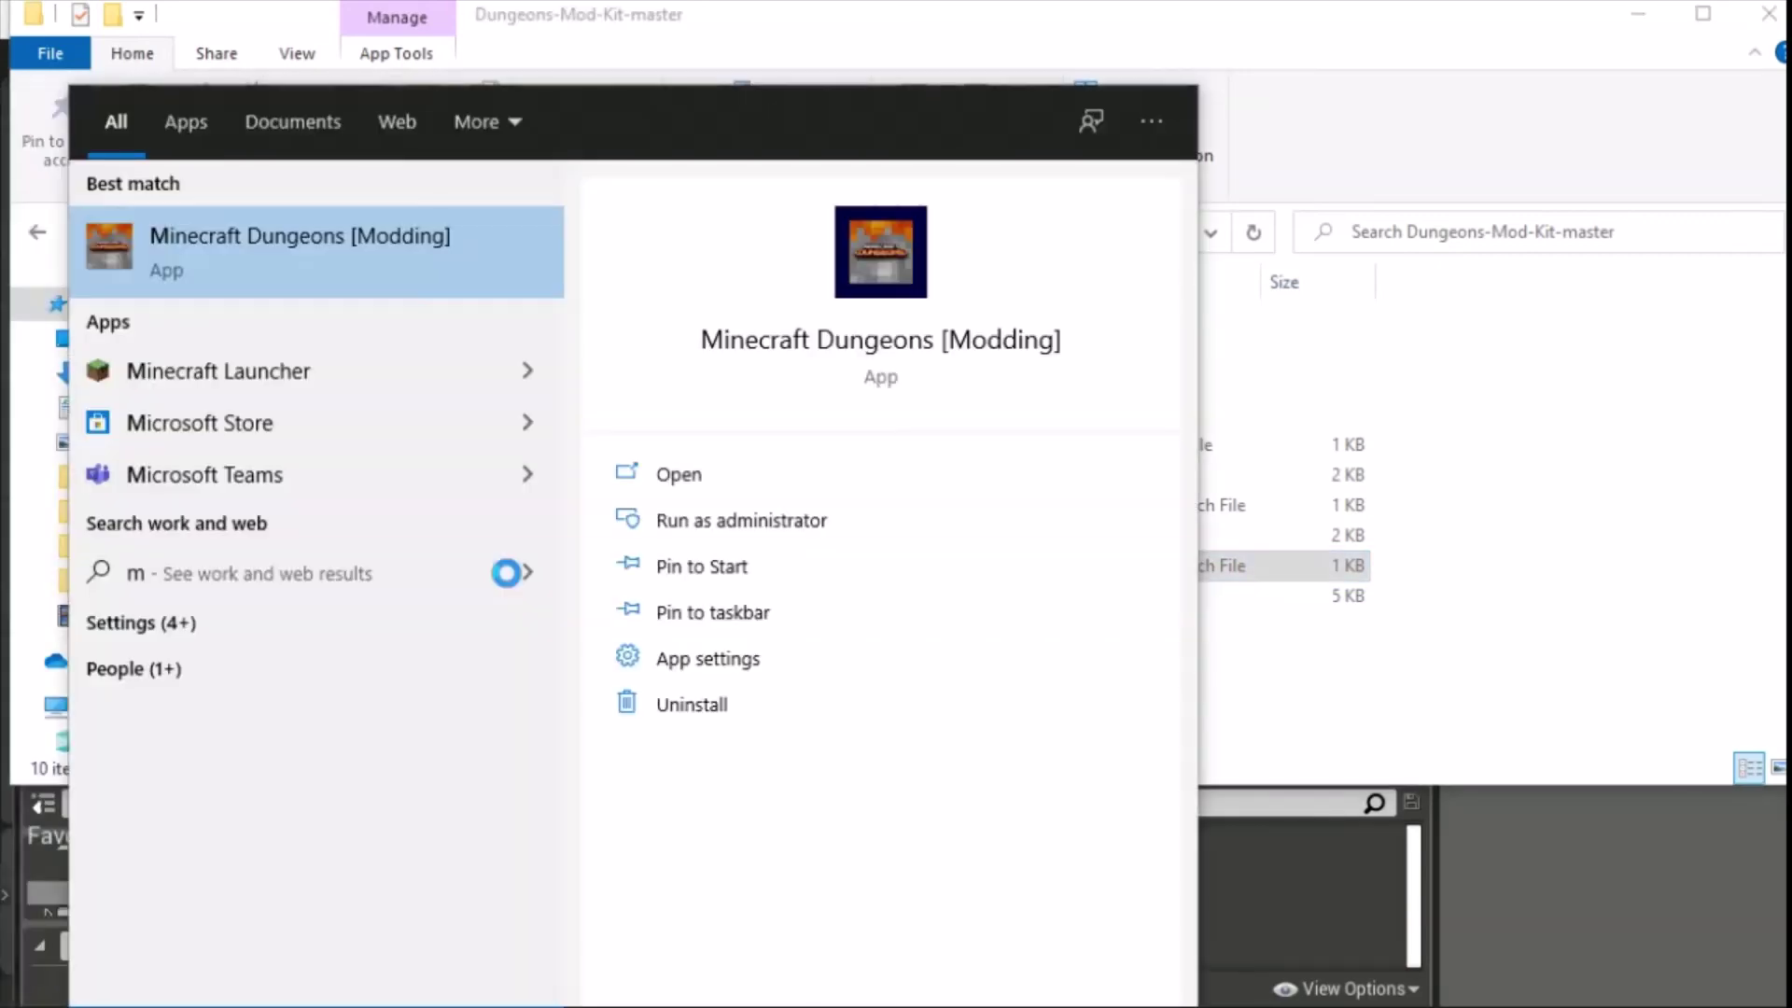
key(Return)
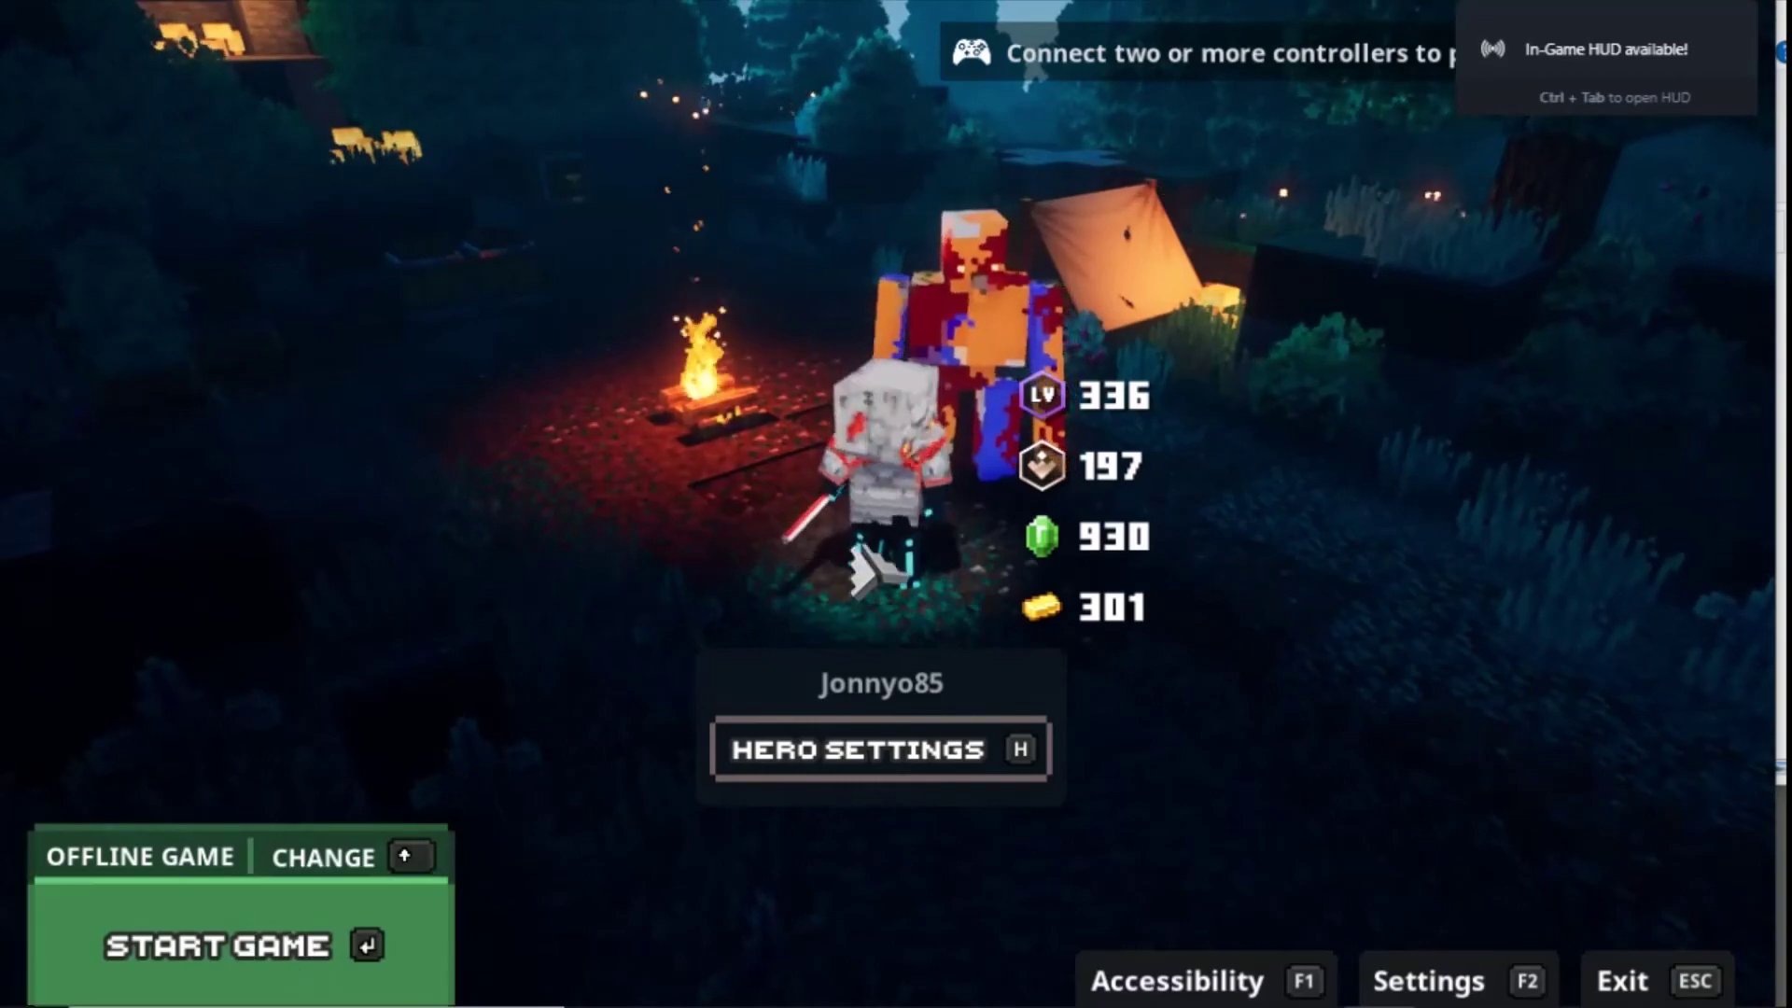
click(329, 920)
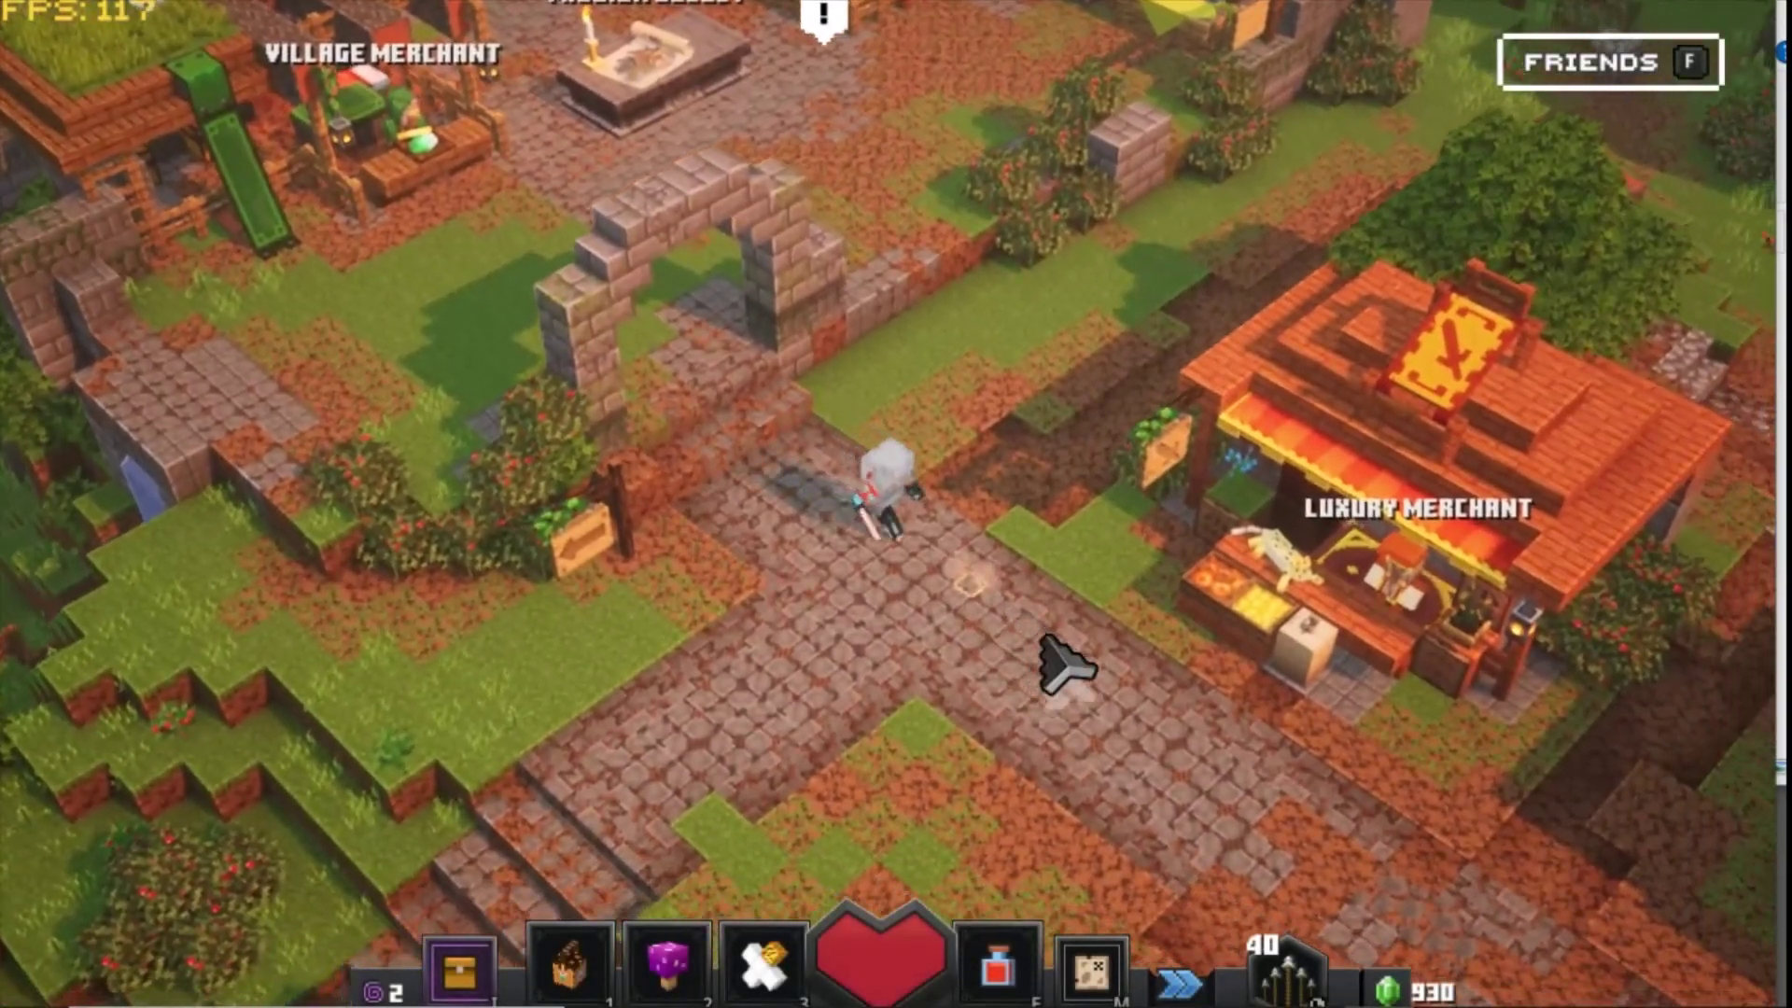
Move the hero through the camp, then open the inventory and examine the equipped axe's custom icons.
mouse_move(1044, 639)
mouse_down()
mouse_move(917, 613)
mouse_move(943, 608)
mouse_up()
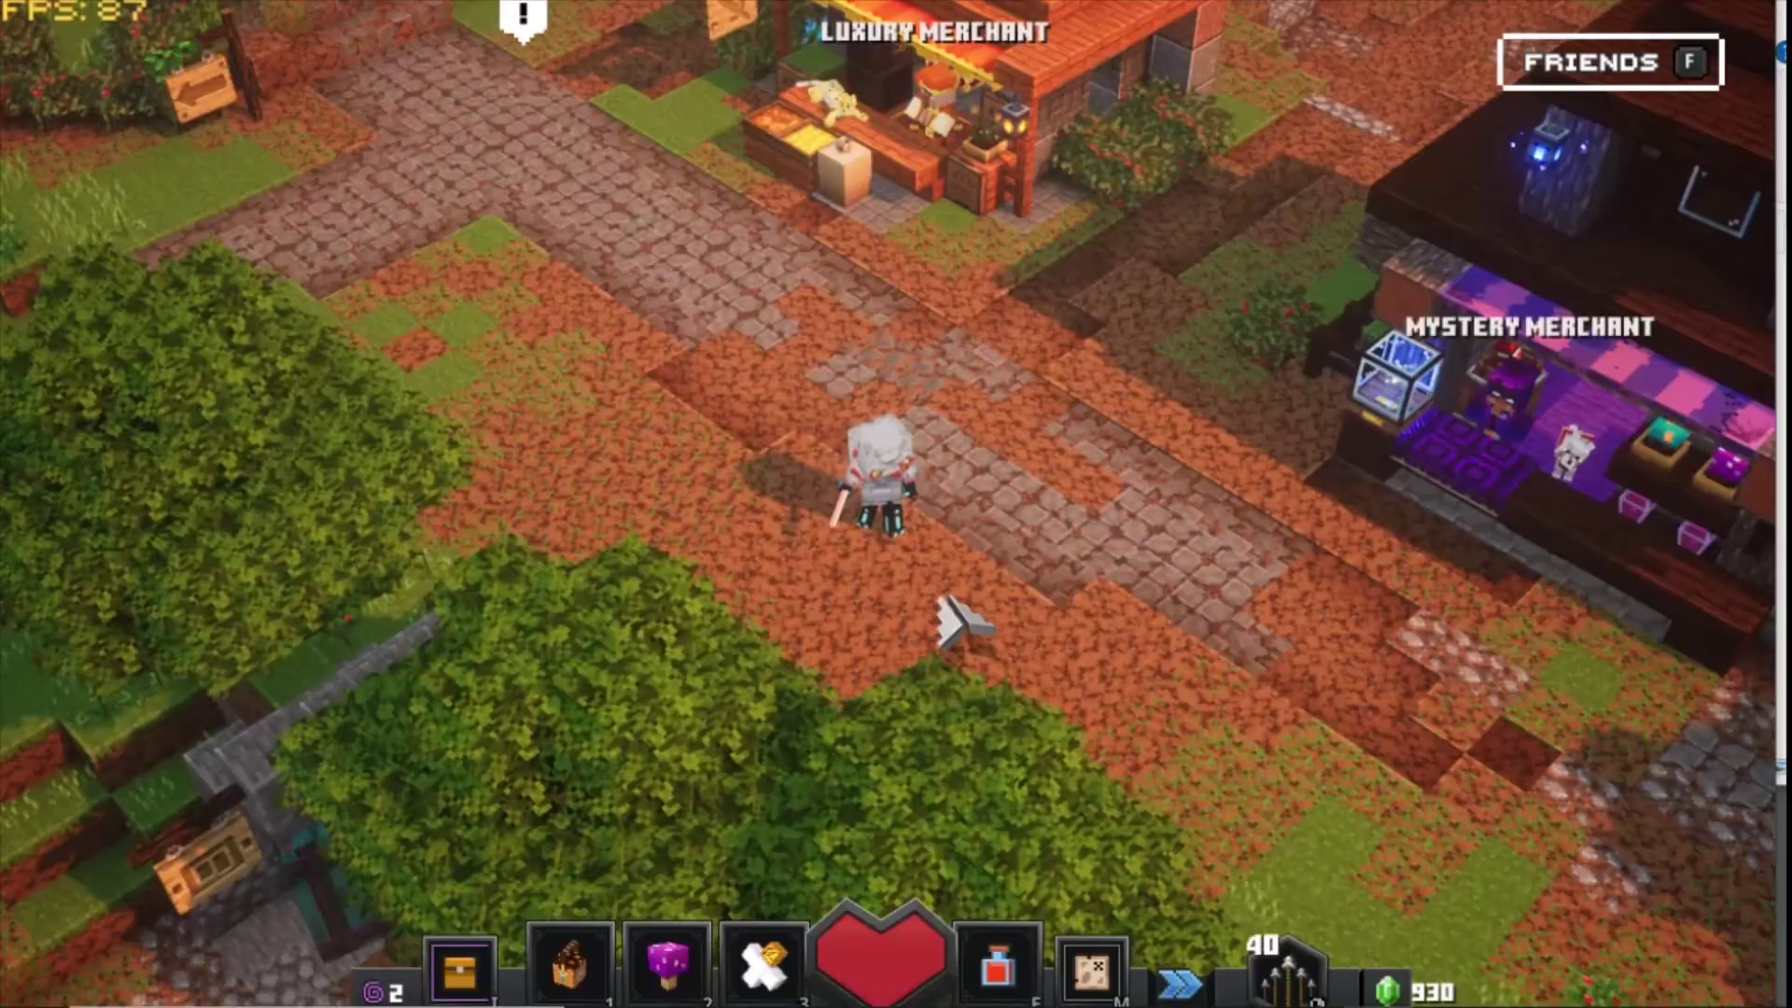
key(i)
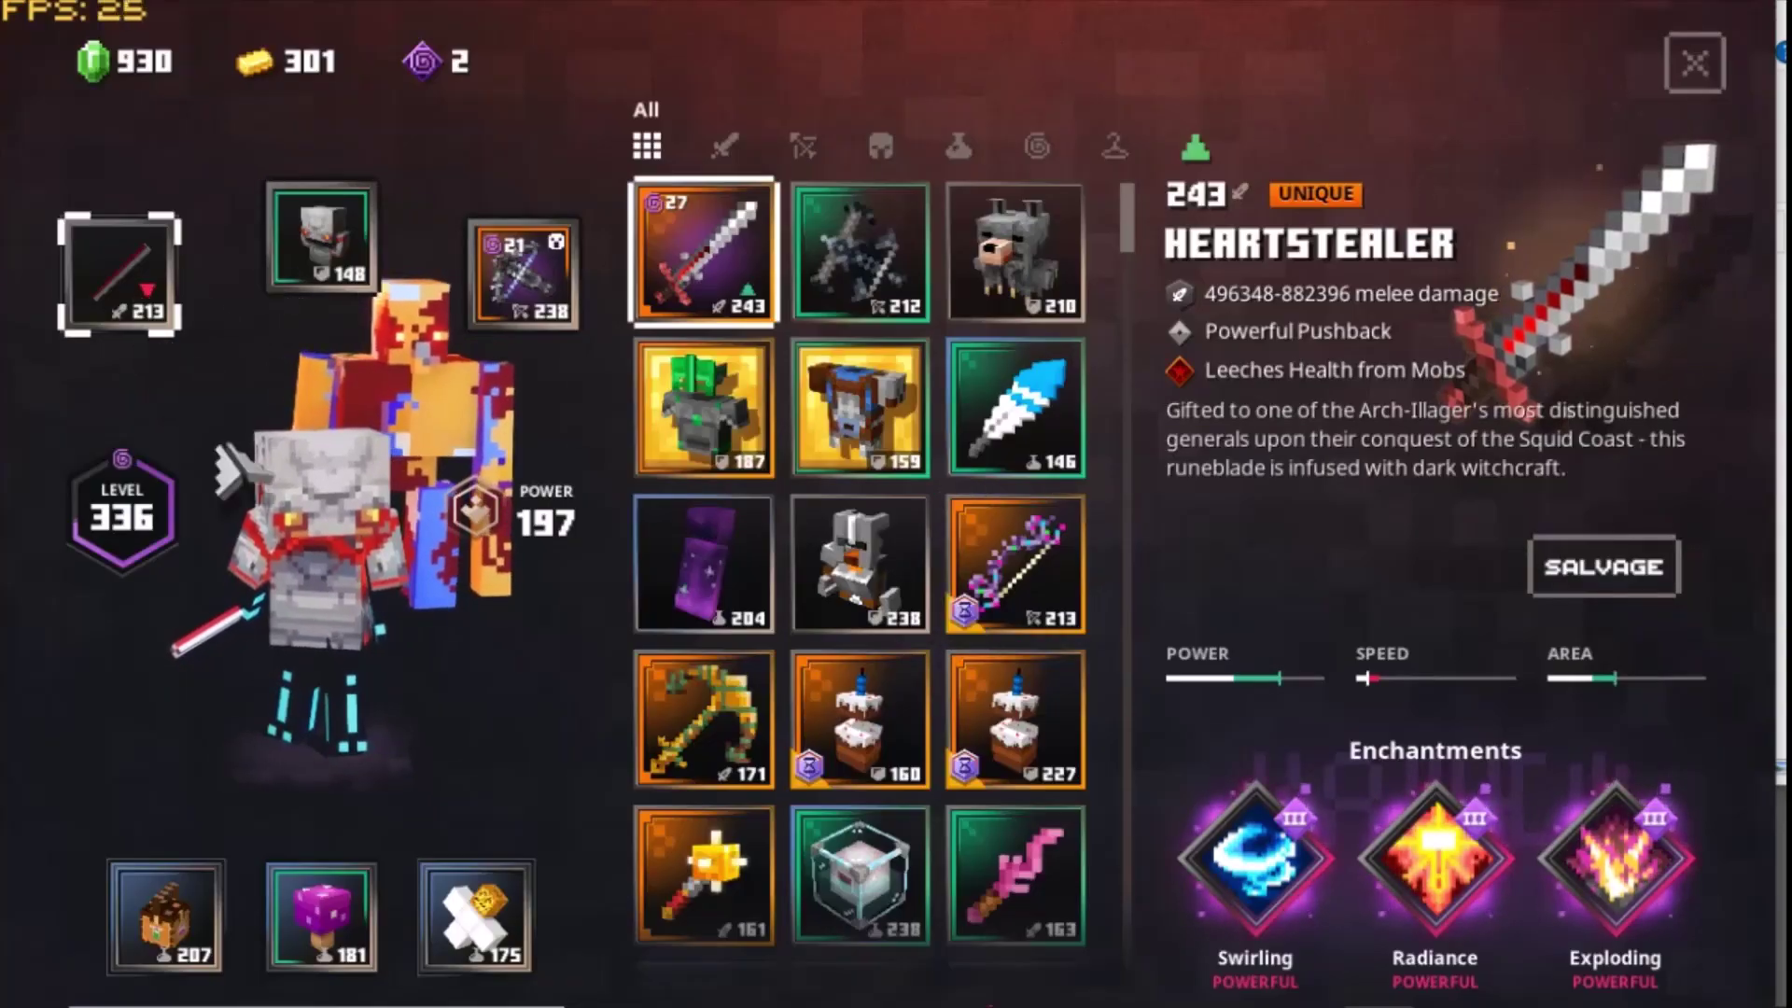
click(119, 274)
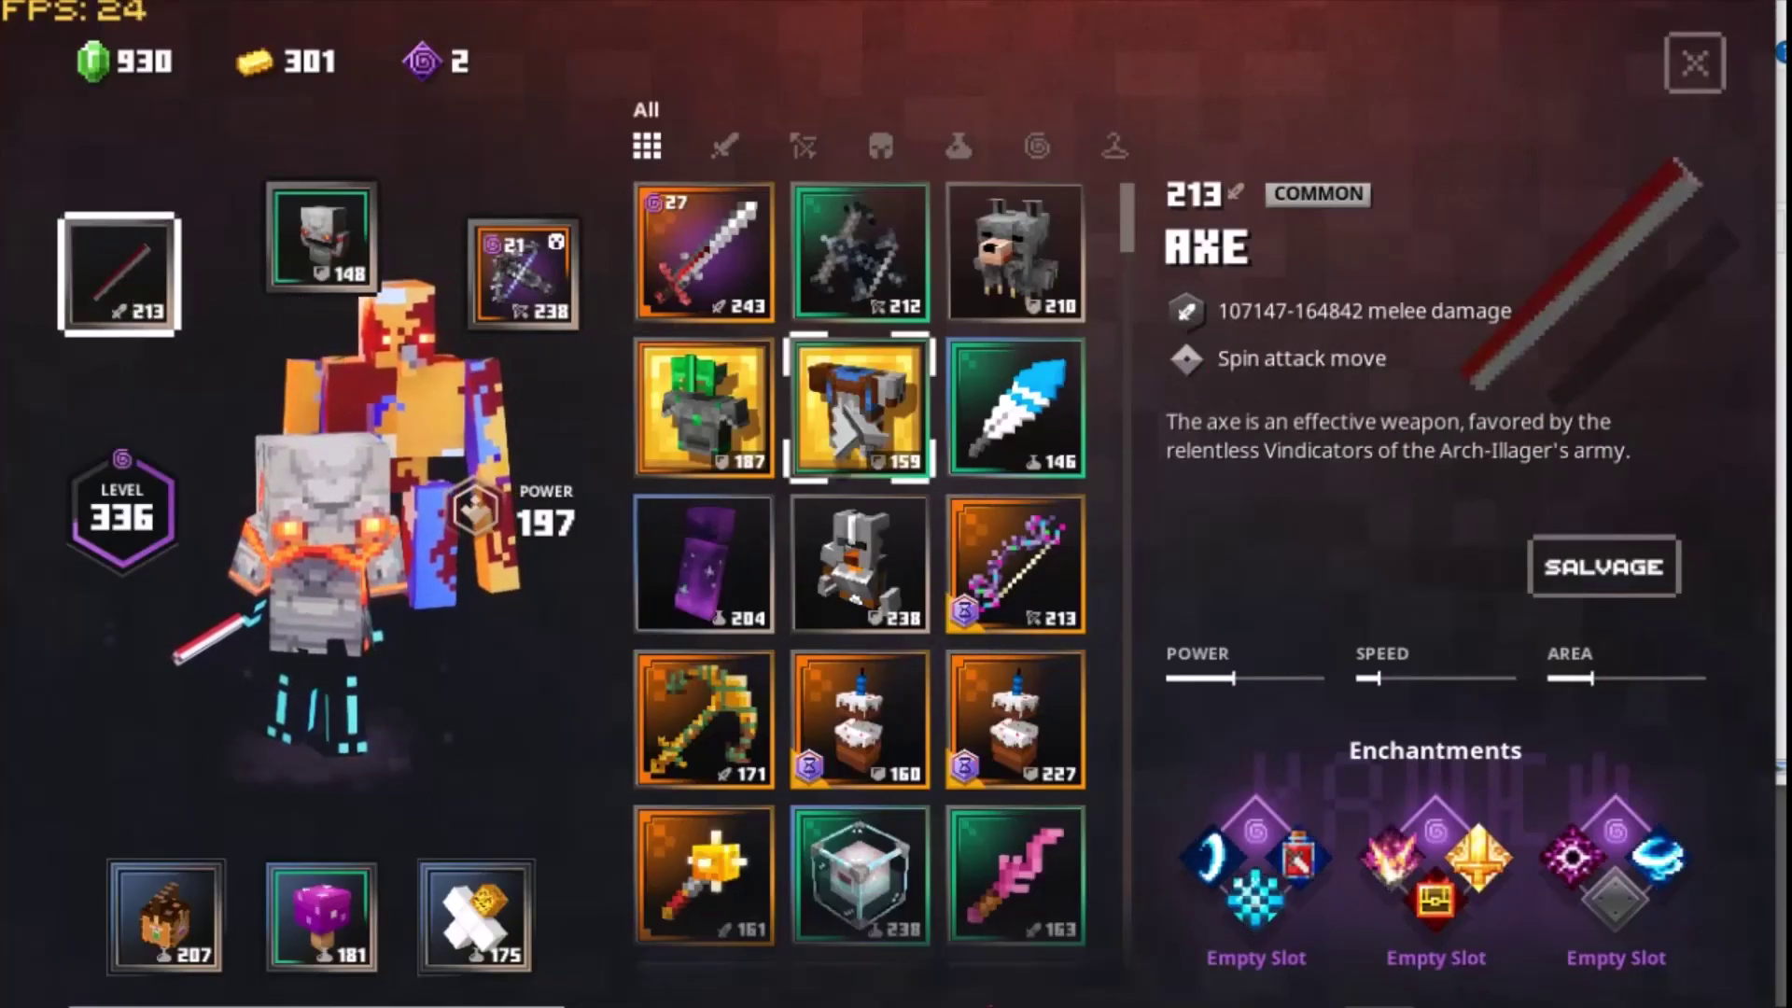